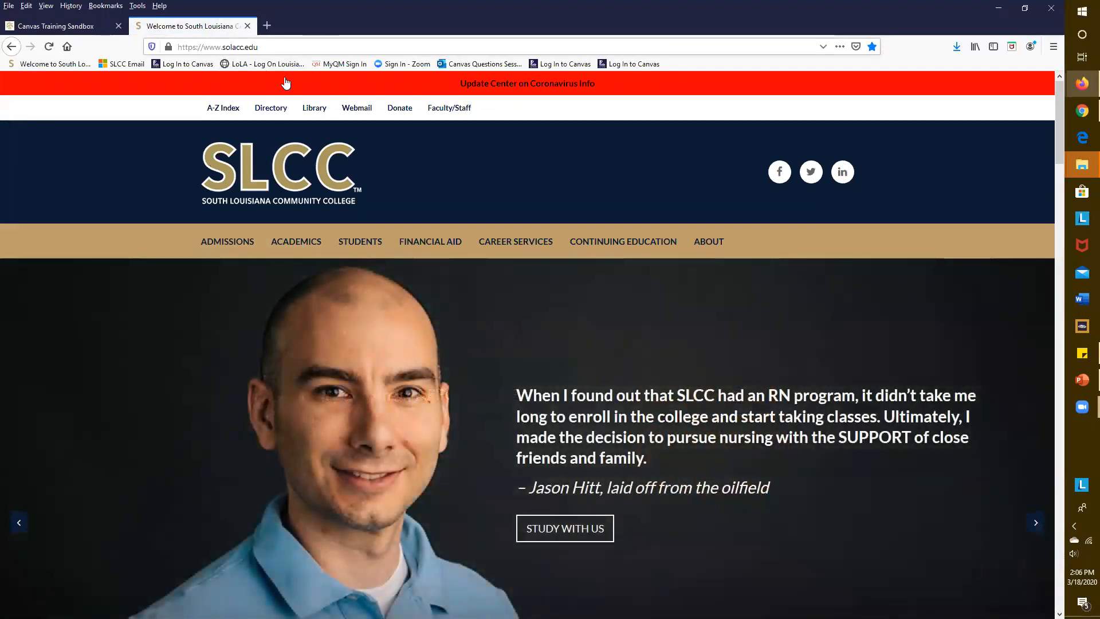
# - Navigate the college website to the Distance Education (Online) page under Academics
pyautogui.click(303, 243)
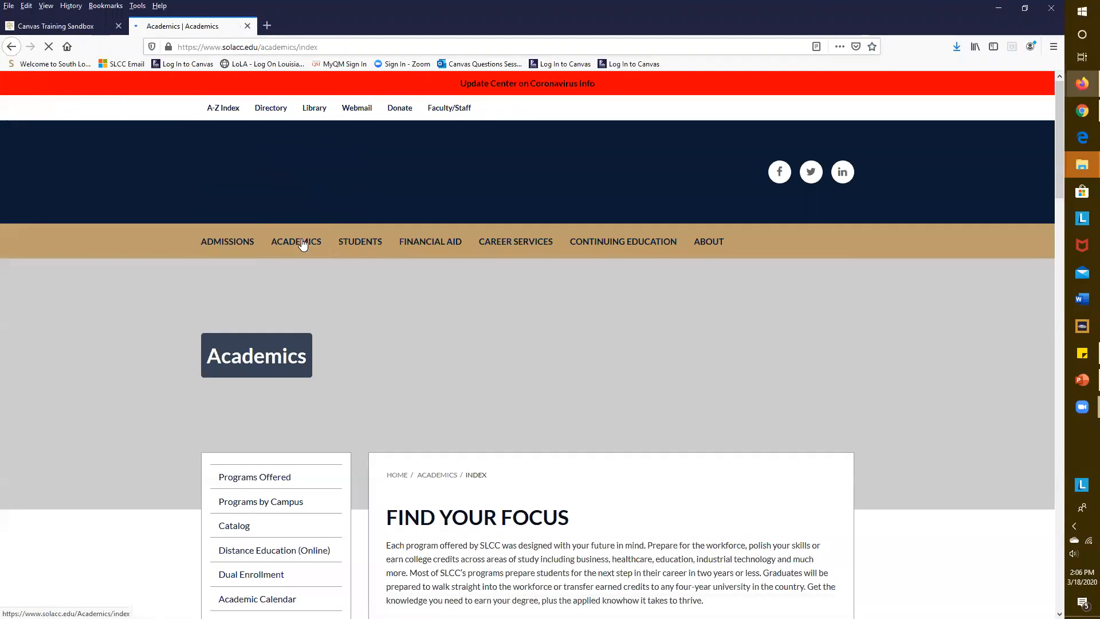
pyautogui.scroll(-2, 303, 245)
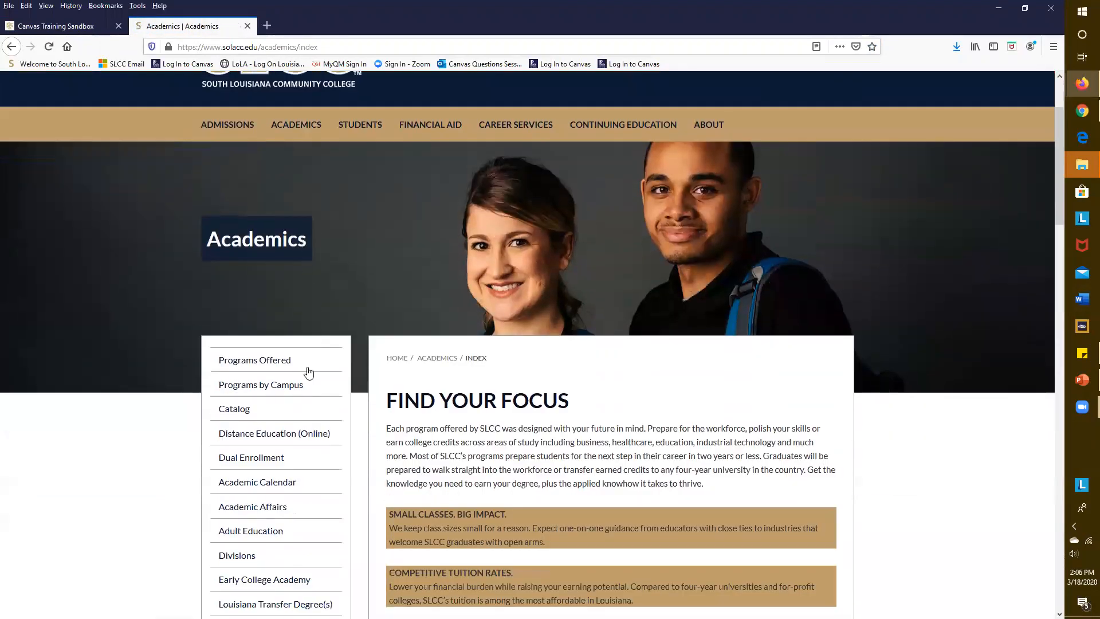
pyautogui.click(298, 433)
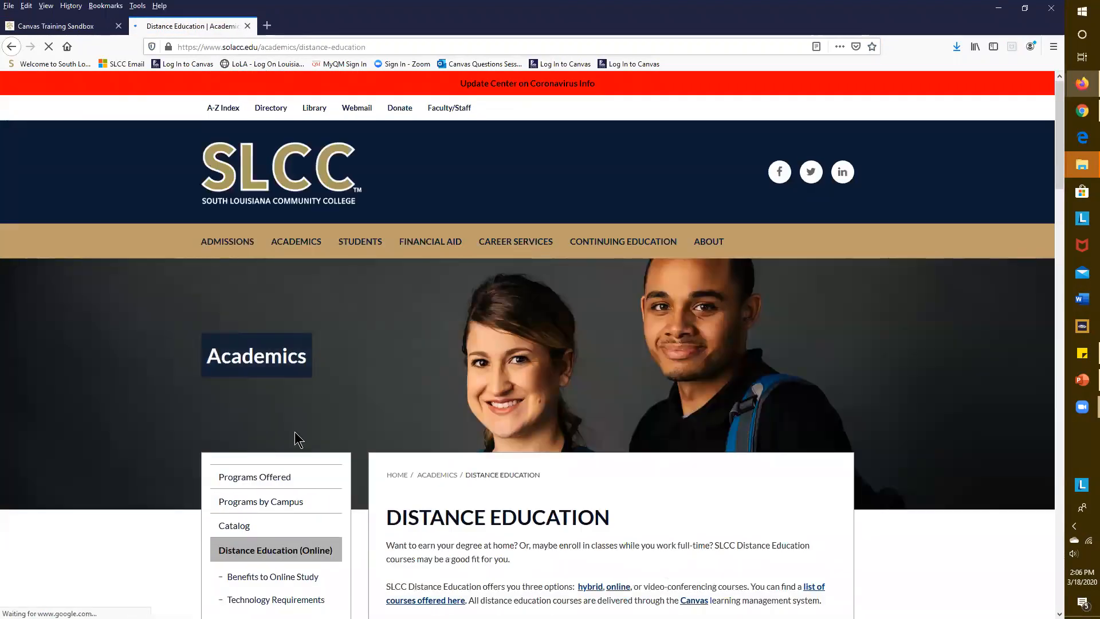
pyautogui.scroll(-5, 408, 372)
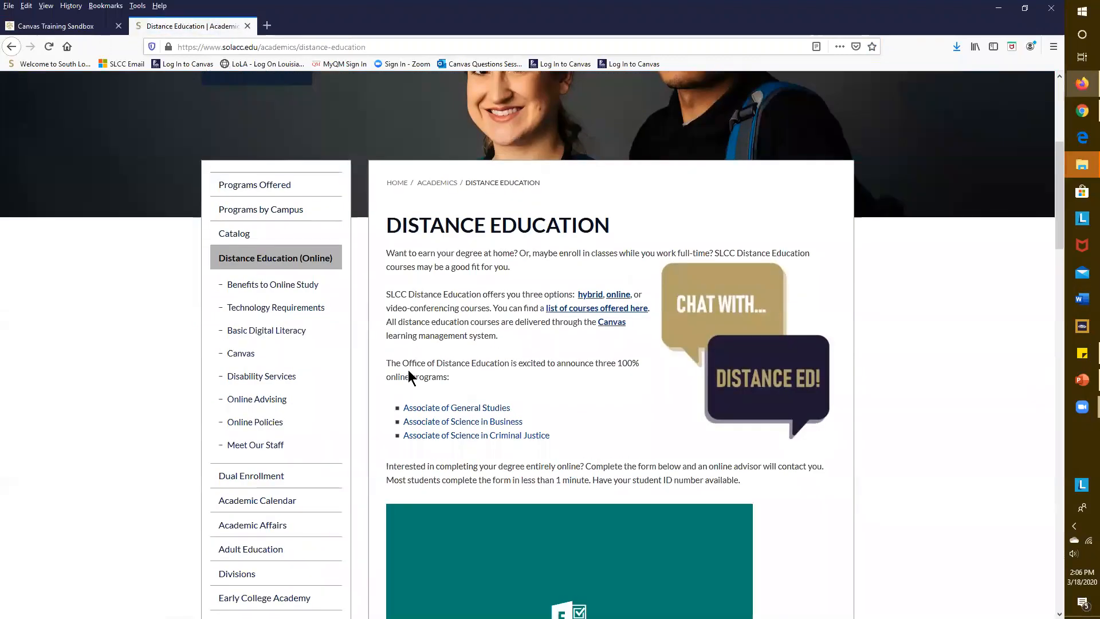
# - Open the Canvas page, go to Canvas Help for Instructors, and expand the Course Template for Adjunct Instructors section
pyautogui.click(241, 359)
pyautogui.scroll(-3, 712, 463)
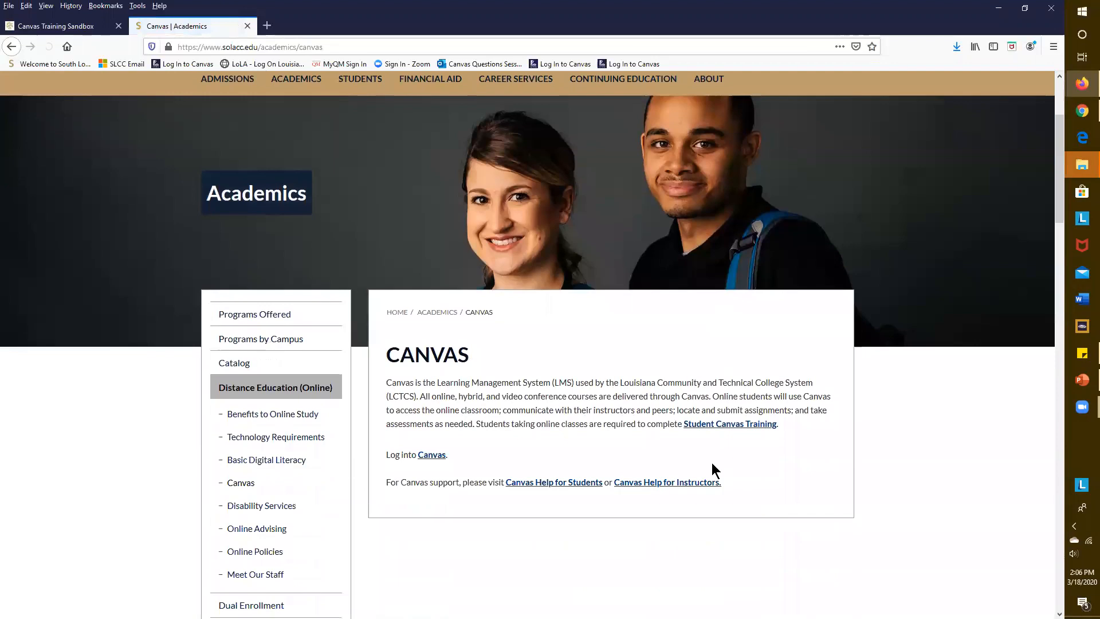
pyautogui.scroll(-3, 712, 462)
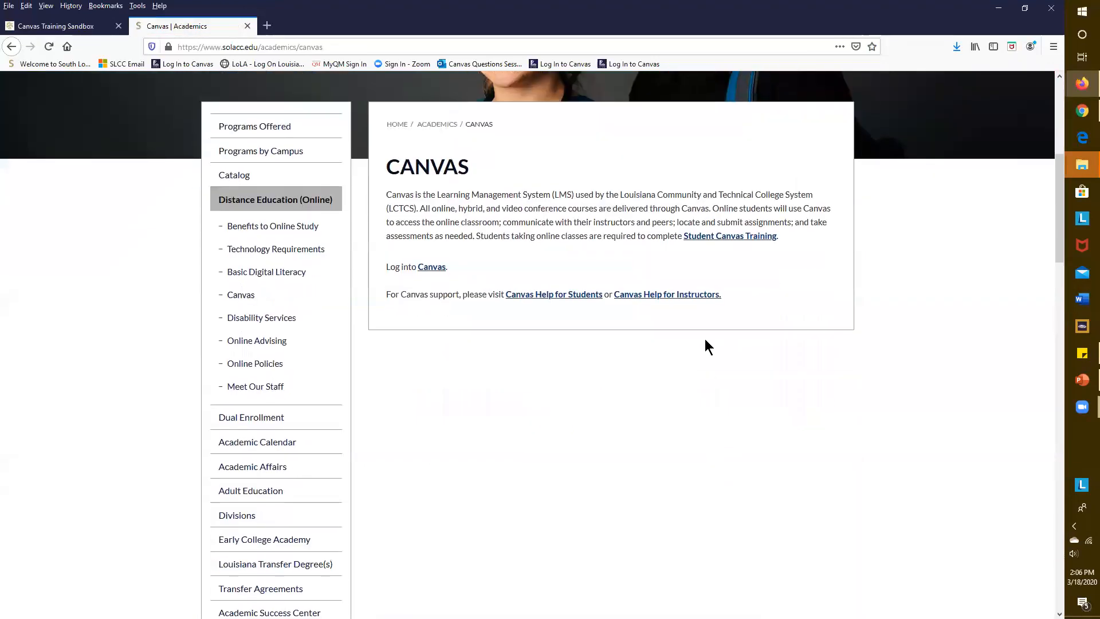
pyautogui.click(693, 295)
pyautogui.scroll(-2, 673, 308)
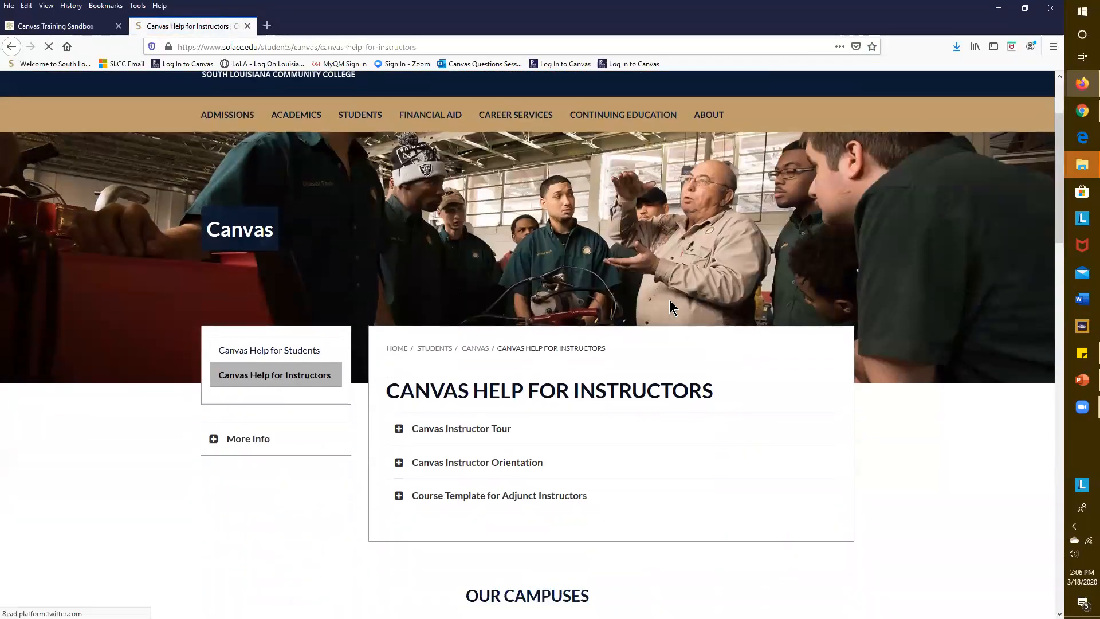
pyautogui.scroll(-1, 670, 301)
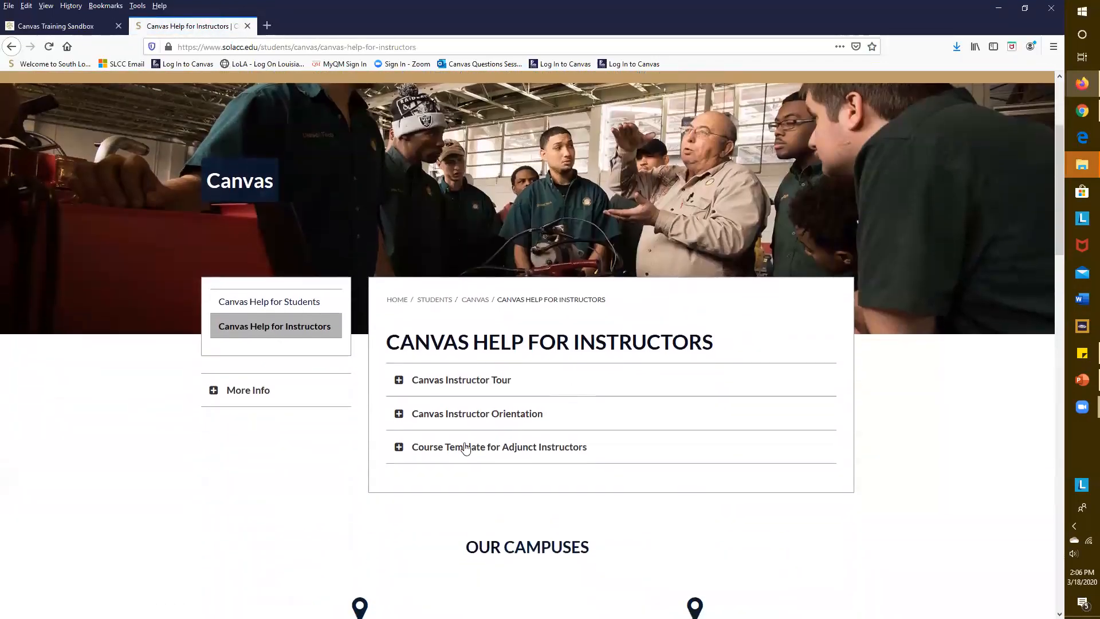
pyautogui.click(560, 452)
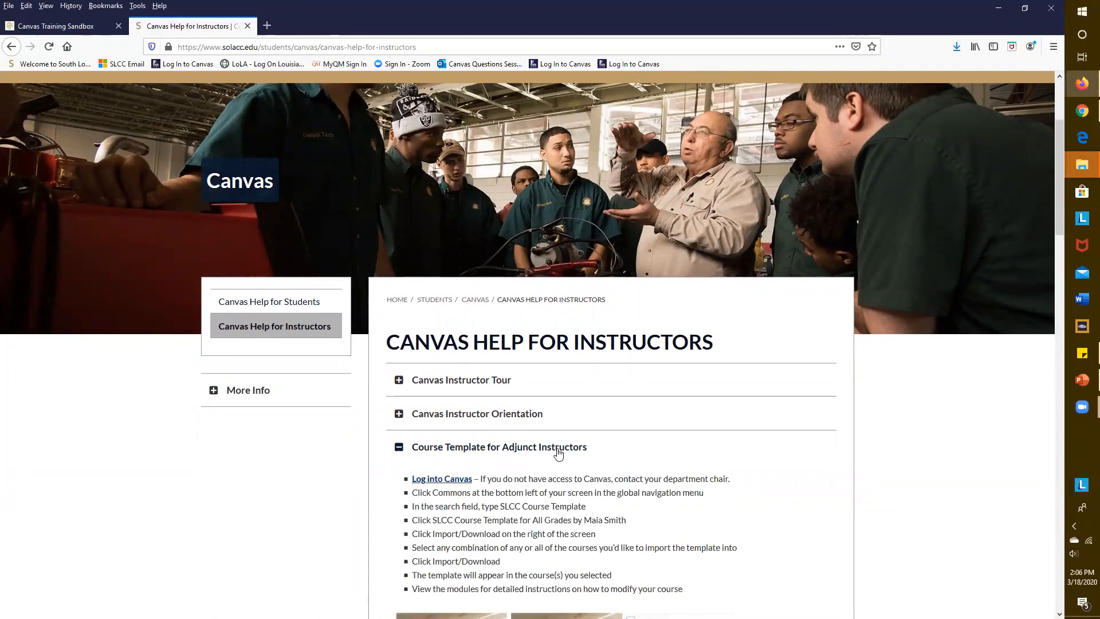
pyautogui.scroll(-2, 558, 453)
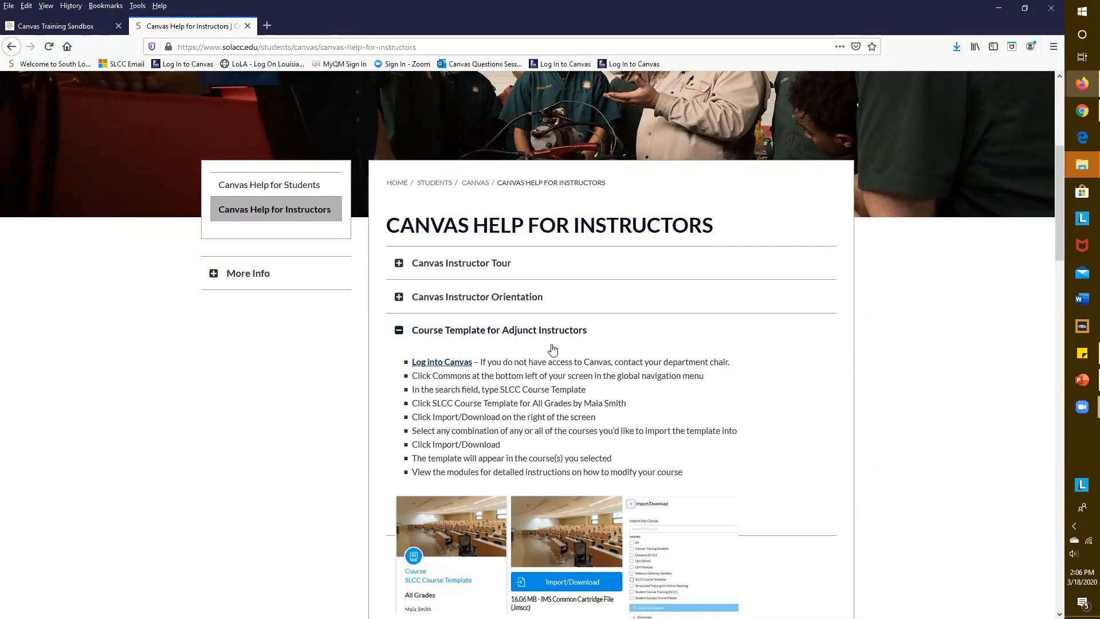
# - Switch to the Canvas Training Sandbox tab, open Commons, and search for slcc course template
pyautogui.click(37, 26)
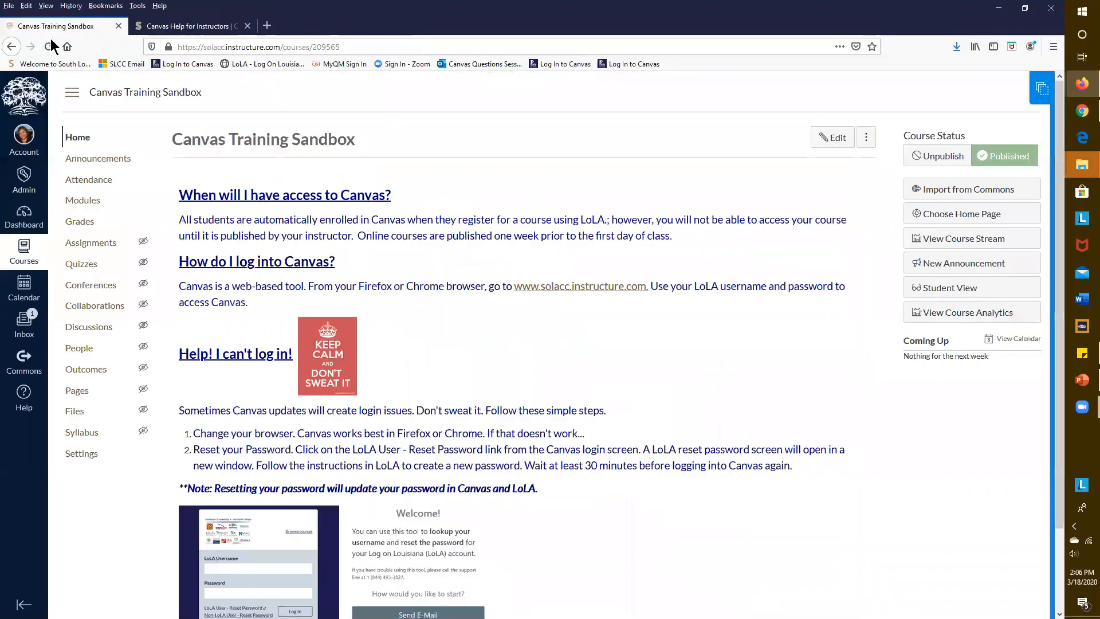
pyautogui.click(23, 366)
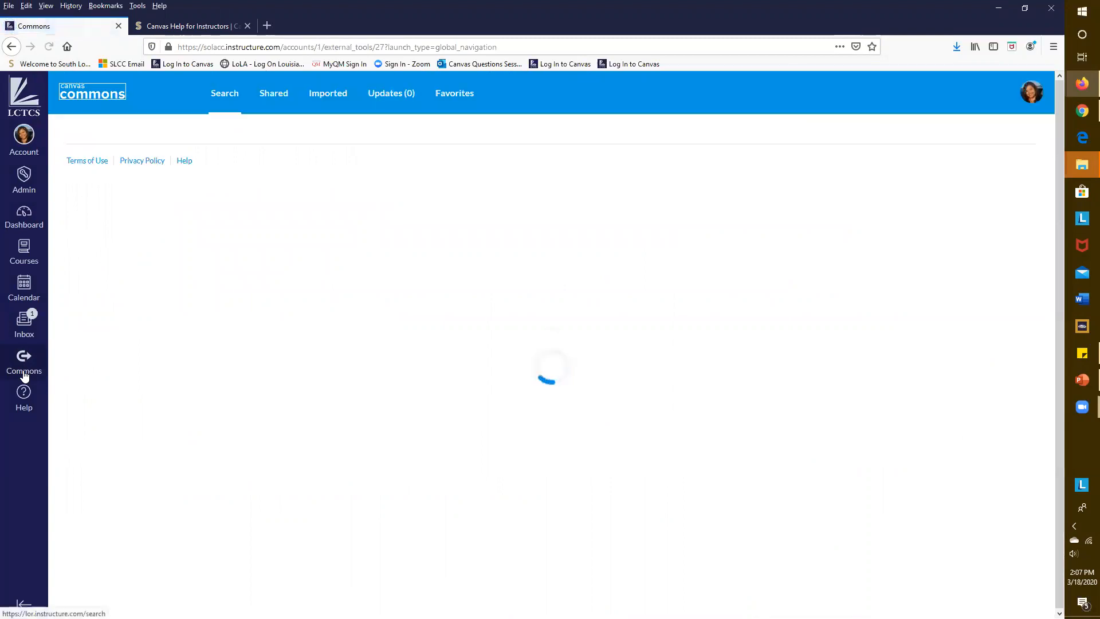
pyautogui.click(263, 180)
pyautogui.write('slcc')
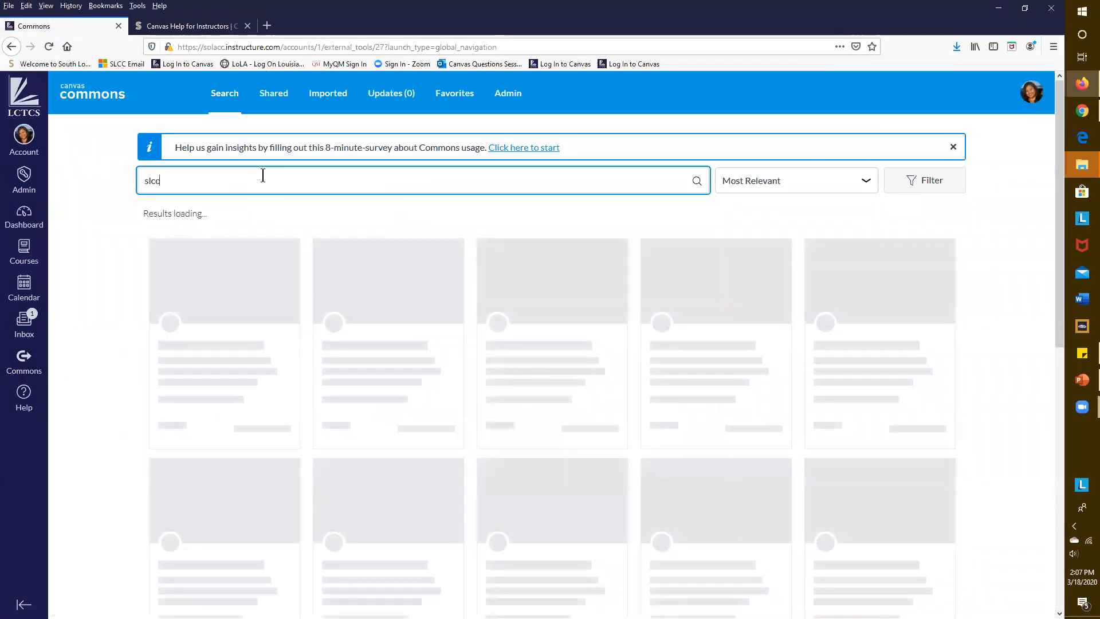
pyautogui.write(' course template')
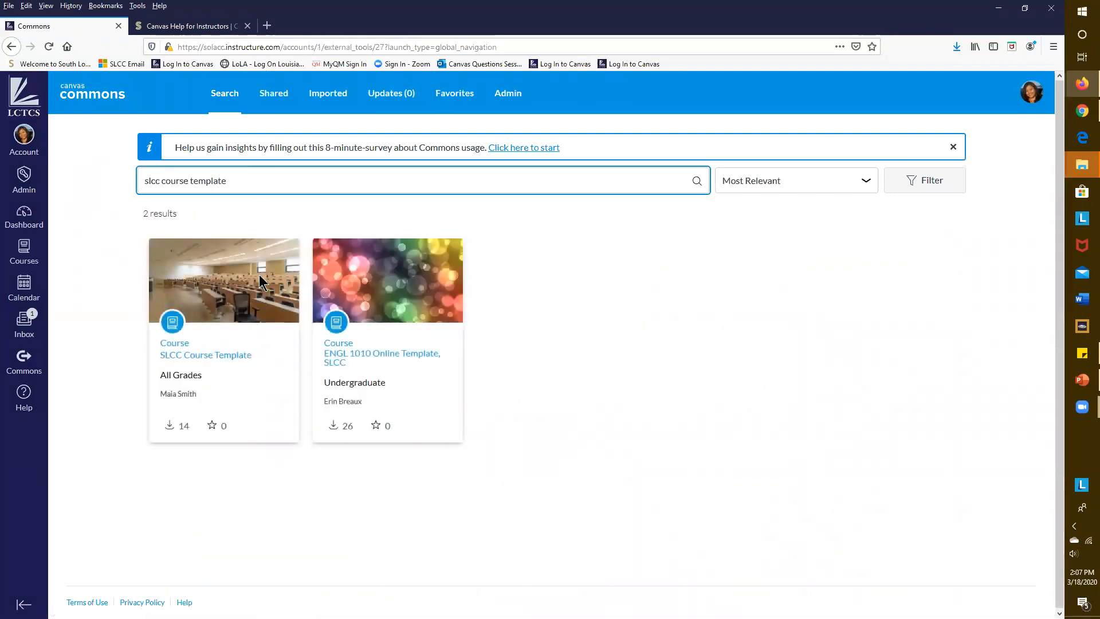
# - Open the SLCC Course Template resource and browse its preview of modules, the Student Services Resources page, and the pages list
pyautogui.click(186, 355)
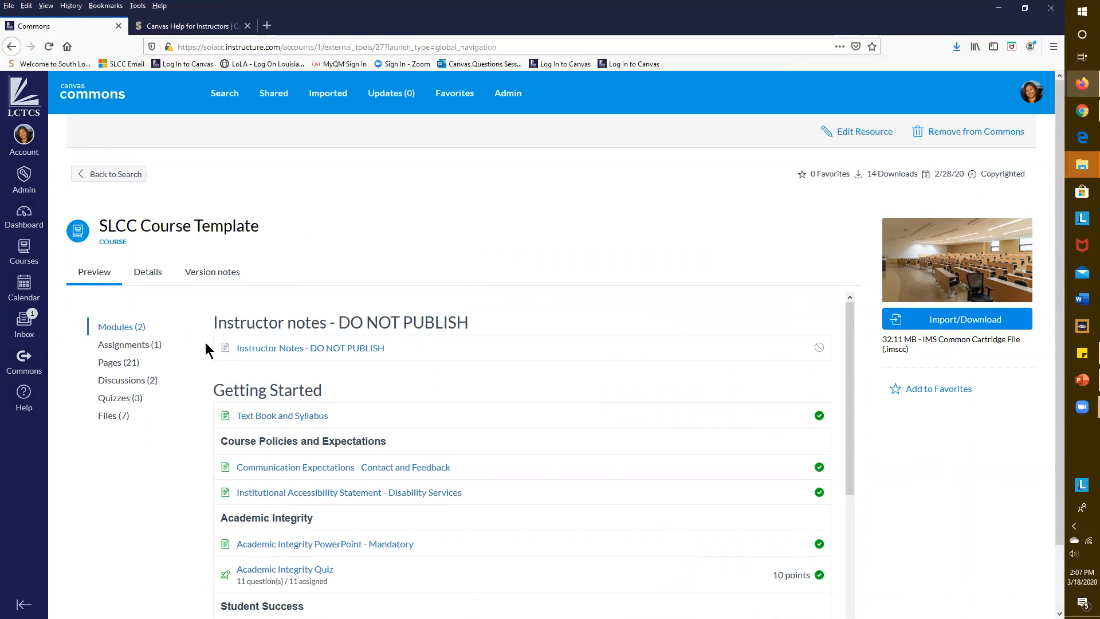
pyautogui.scroll(-2, 205, 344)
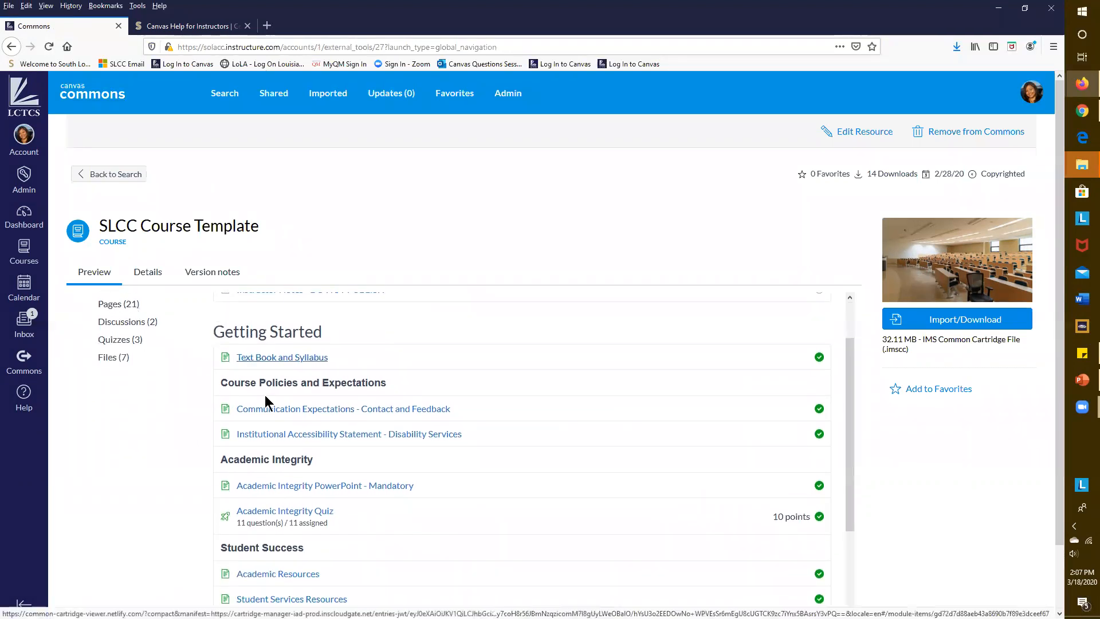
pyautogui.scroll(-5, 278, 515)
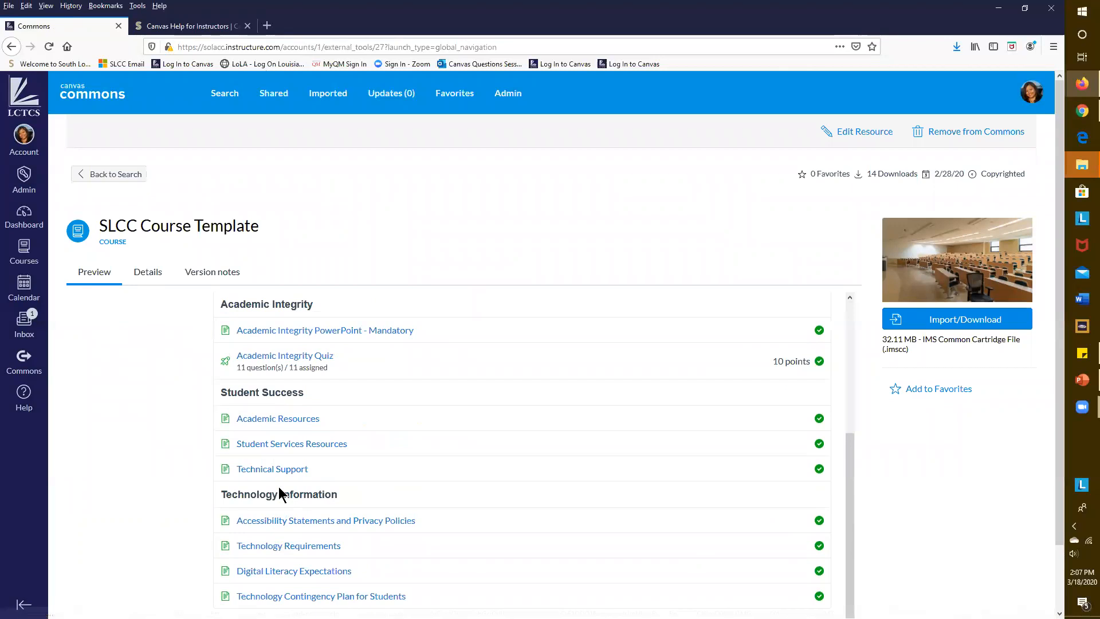
pyautogui.click(268, 444)
pyautogui.scroll(-4, 270, 527)
pyautogui.scroll(4, 272, 534)
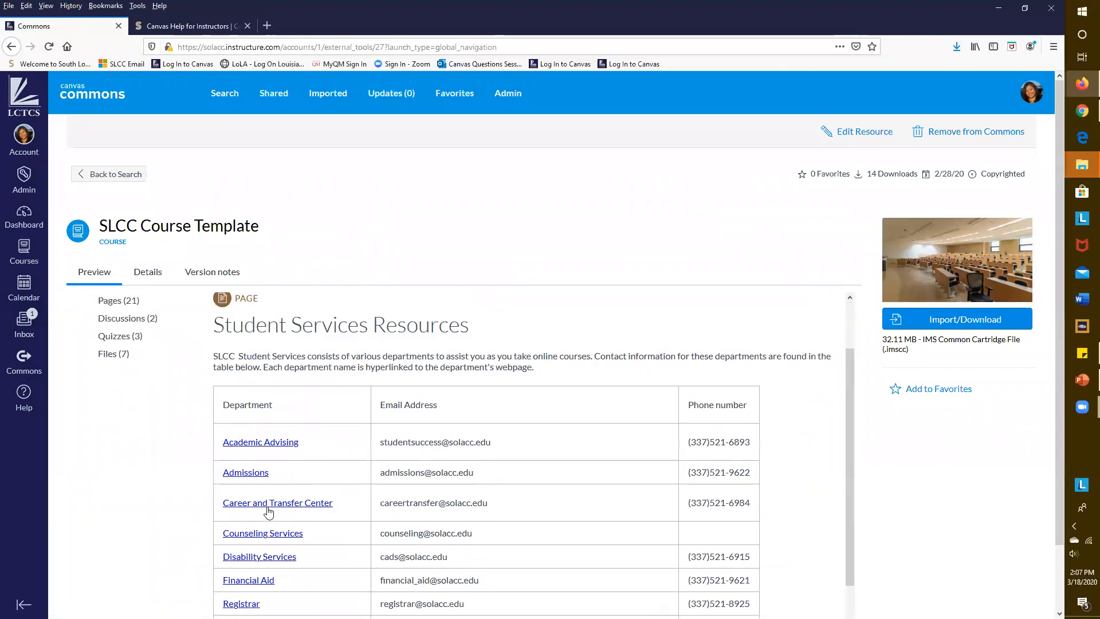
pyautogui.click(108, 362)
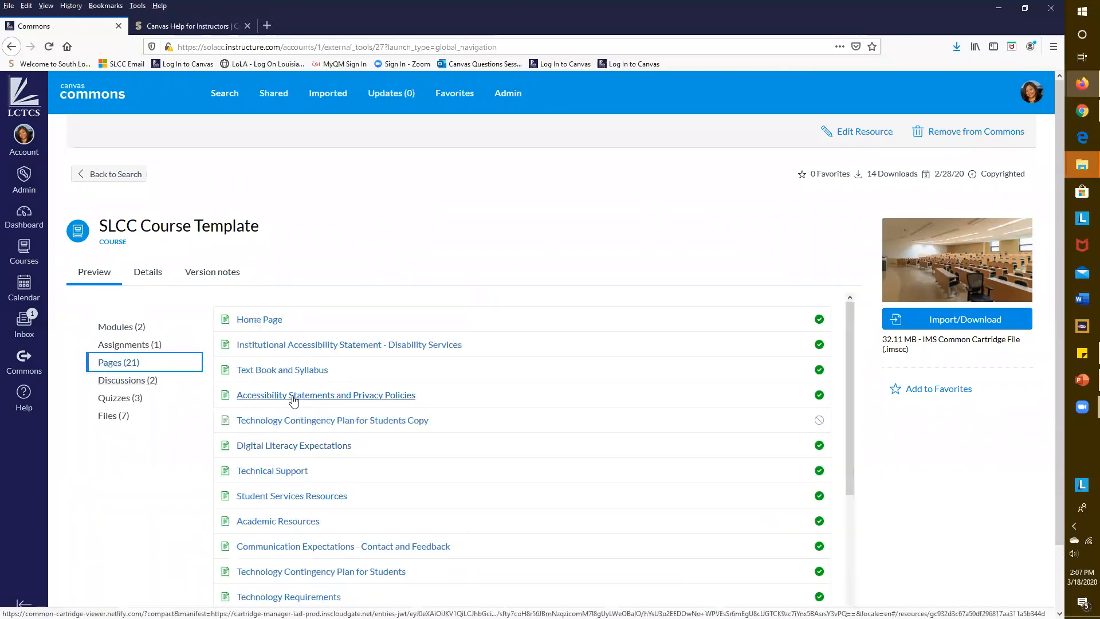
pyautogui.scroll(-5, 304, 410)
pyautogui.scroll(2, 153, 327)
pyautogui.scroll(2, 138, 316)
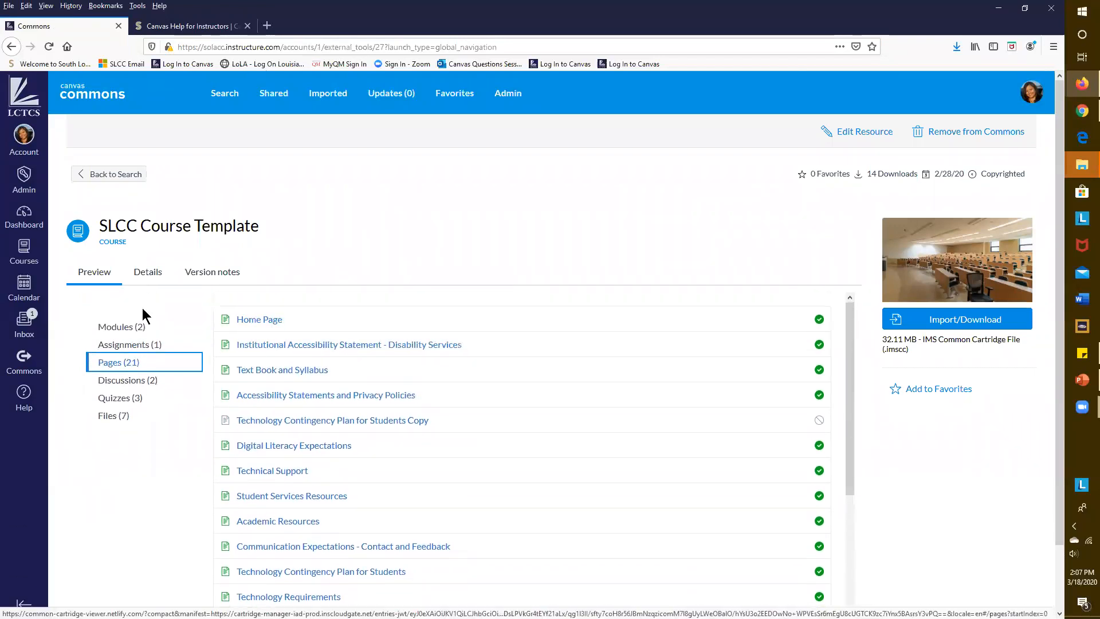
# - View the Details tab of the SLCC Course Template resource
pyautogui.click(147, 273)
pyautogui.moveTo(83, 312); pyautogui.dragTo(347, 391)
pyautogui.click(374, 404)
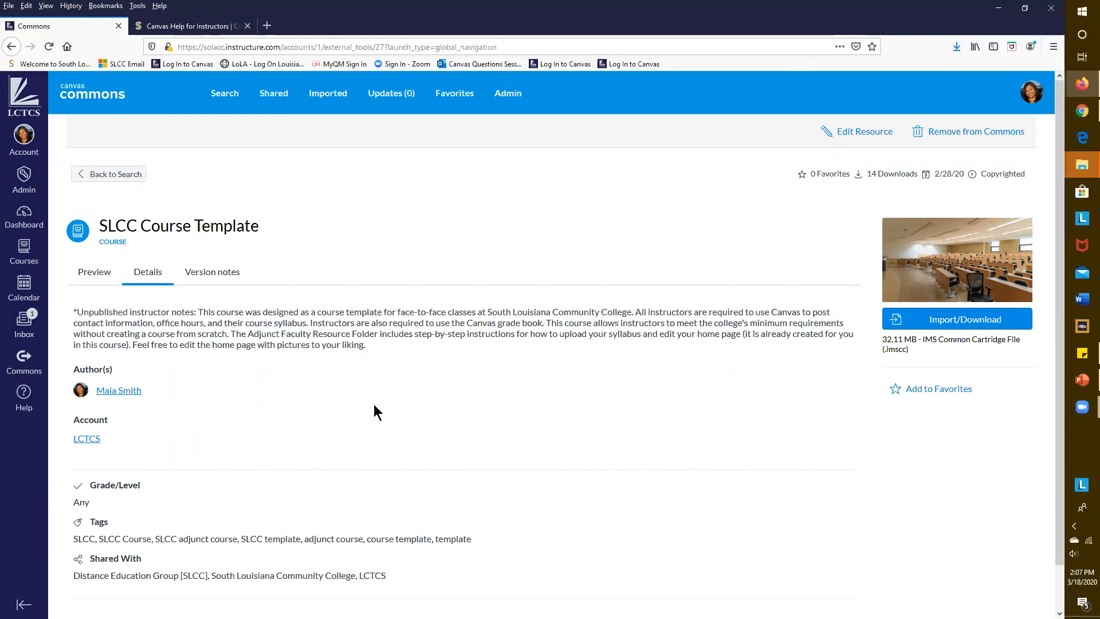
# - Open the Import/Download panel, filter the course list by canvas, and clear the search
pyautogui.click(944, 331)
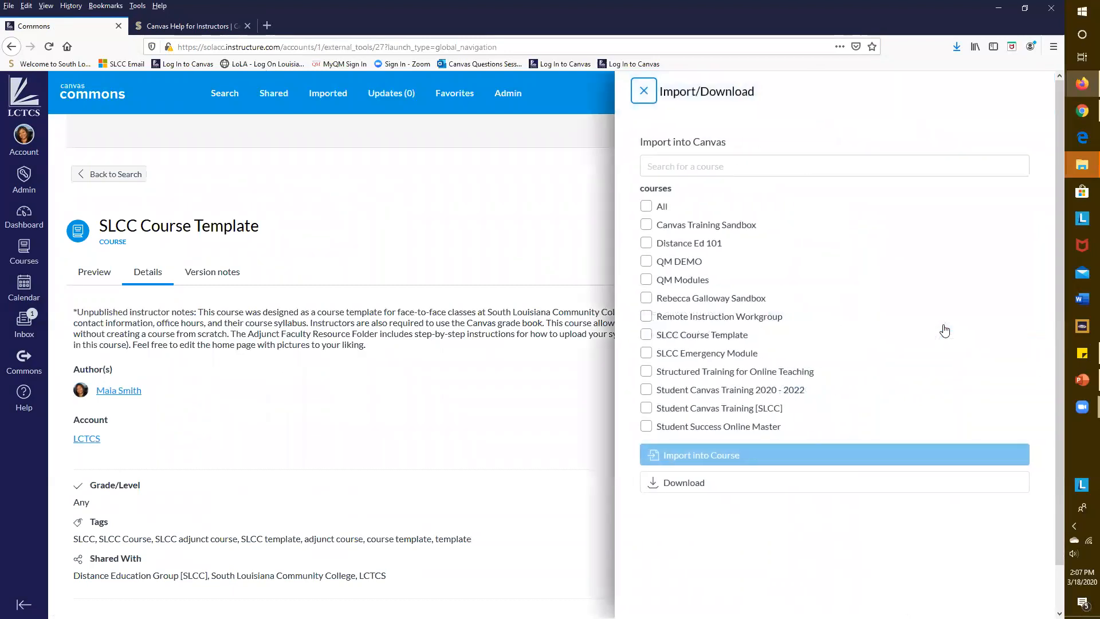
pyautogui.click(730, 164)
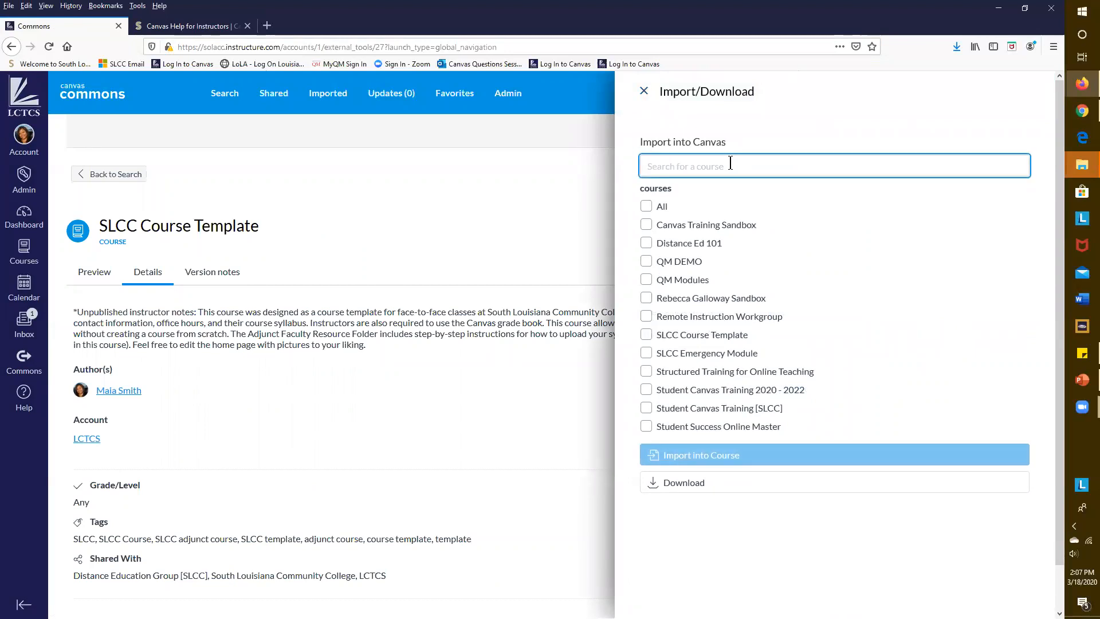
pyautogui.write('can')
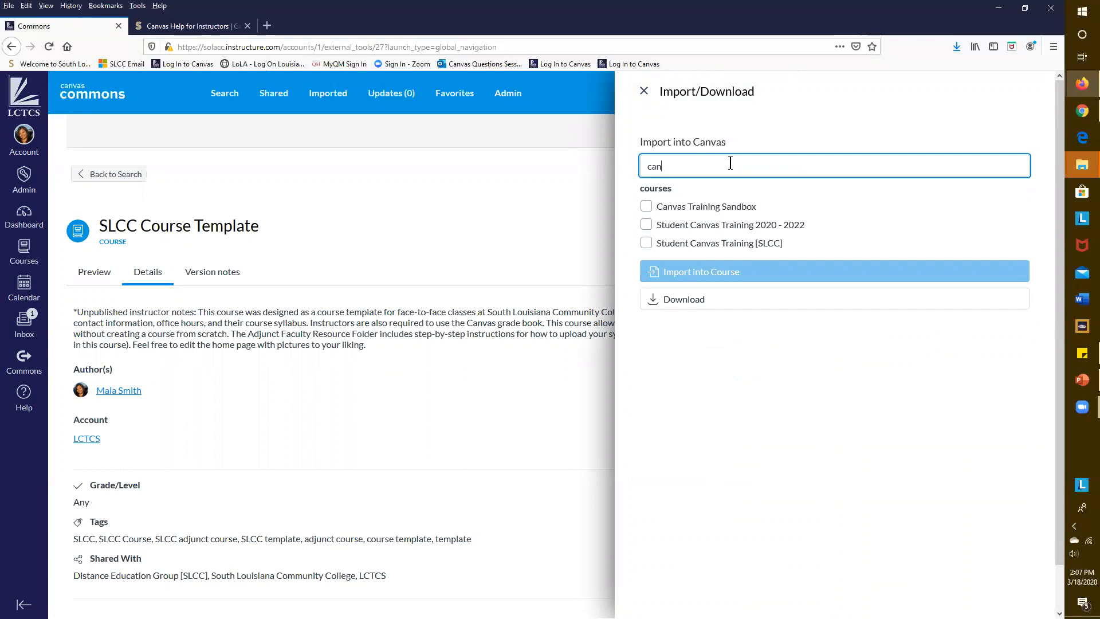
pyautogui.write('vas')
pyautogui.click(581, 146)
pyautogui.hotkey('ctrl', 'a')
pyautogui.click(719, 170)
pyautogui.hotkey('ctrl', 'a')
pyautogui.press('BackSpace')
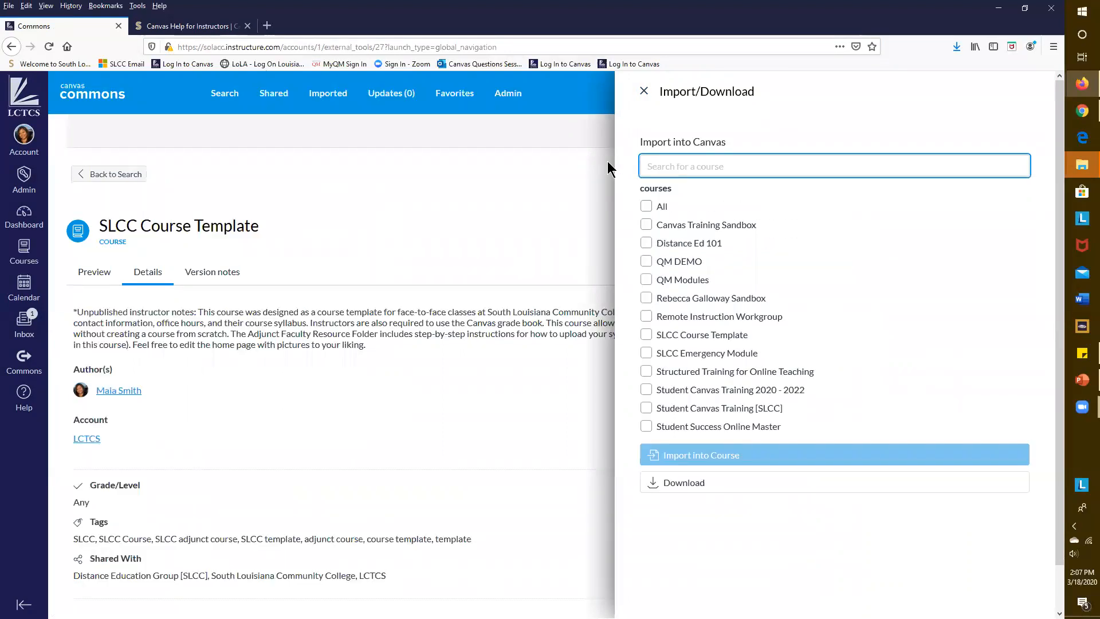
# - Try checking All and then individual target courses, clear every selection, and close the import panel without importing
pyautogui.click(647, 207)
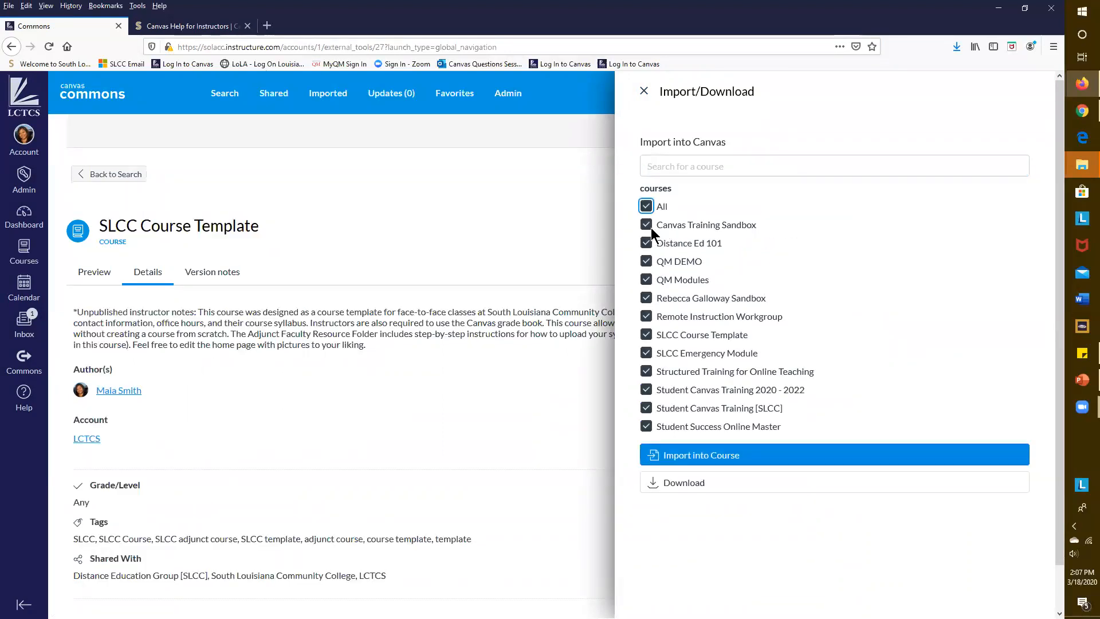
pyautogui.click(646, 207)
pyautogui.click(646, 261)
pyautogui.click(646, 298)
pyautogui.click(647, 337)
pyautogui.click(645, 354)
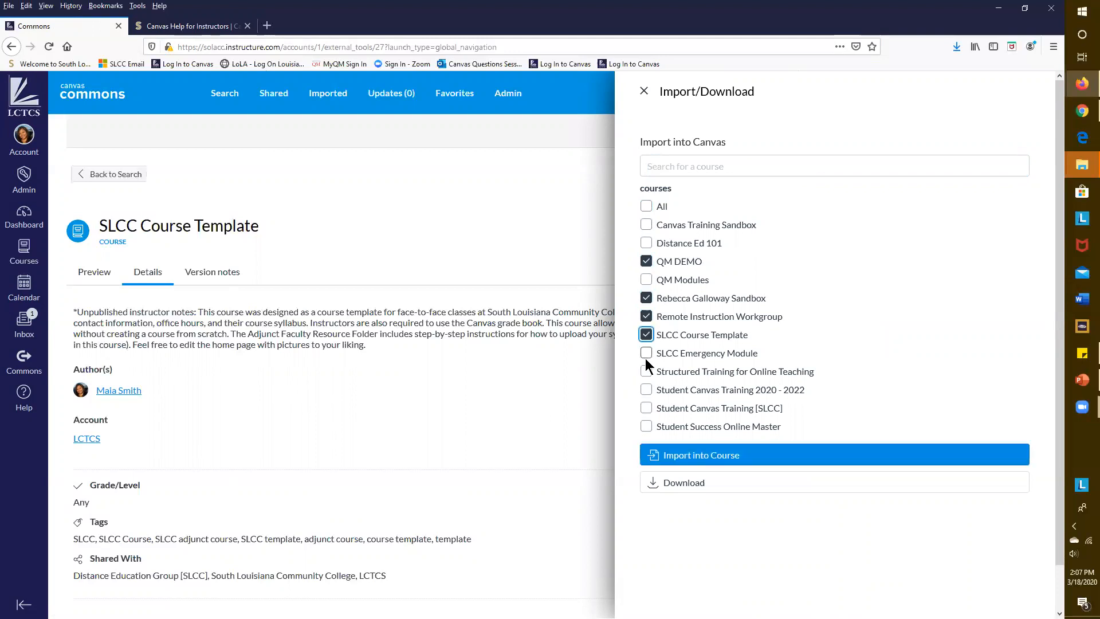
pyautogui.click(646, 206)
pyautogui.click(647, 207)
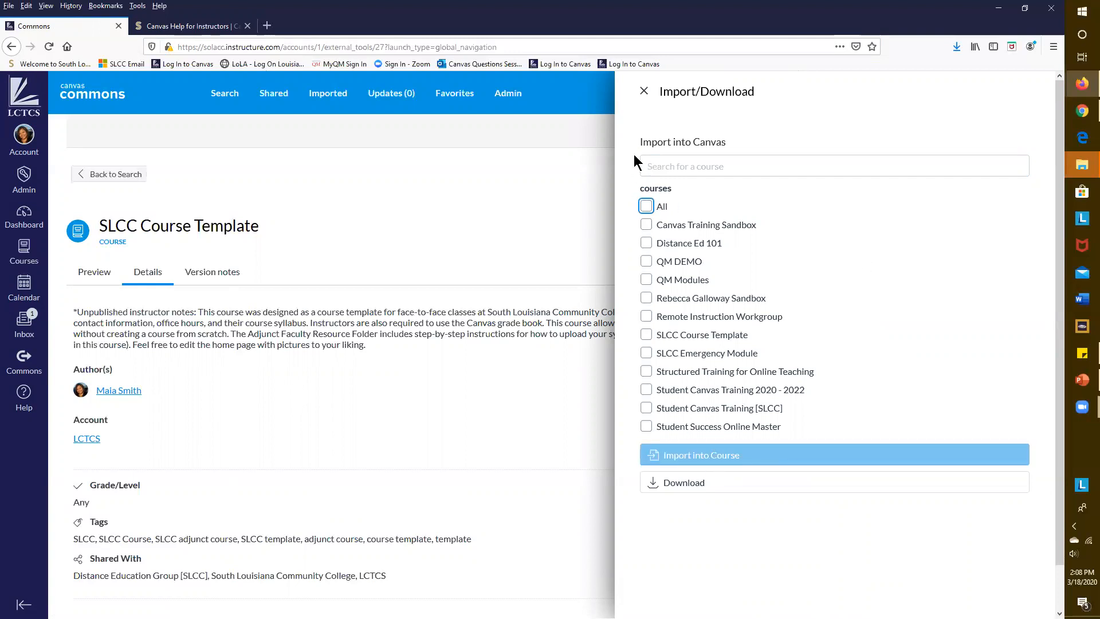
pyautogui.click(637, 92)
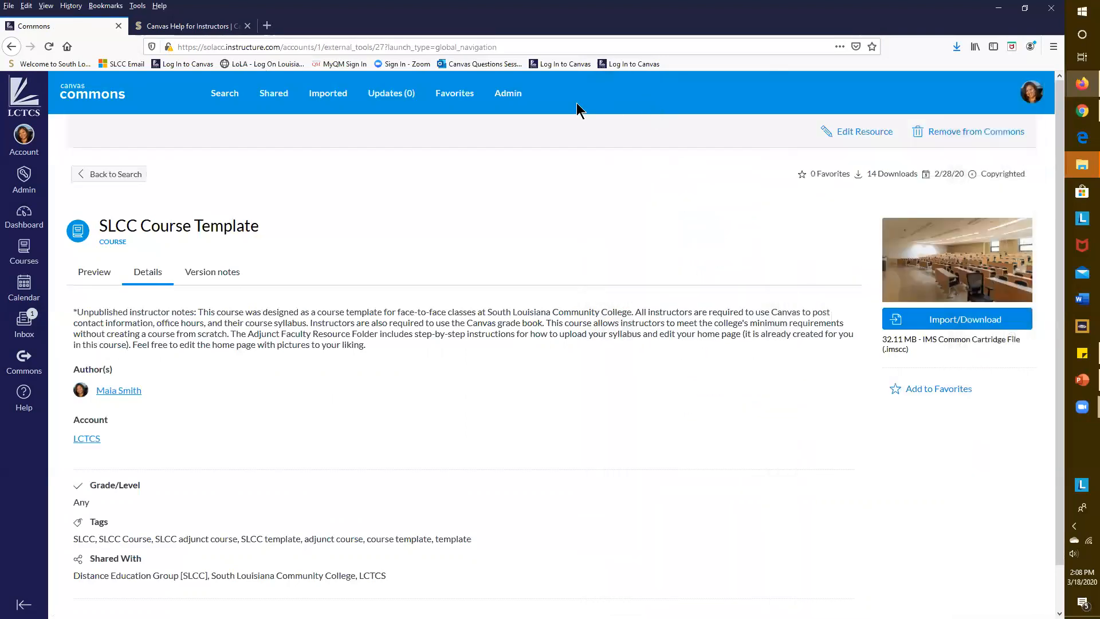
# - Open the SLCC Course Template course from the Courses list
pyautogui.click(23, 252)
pyautogui.click(131, 197)
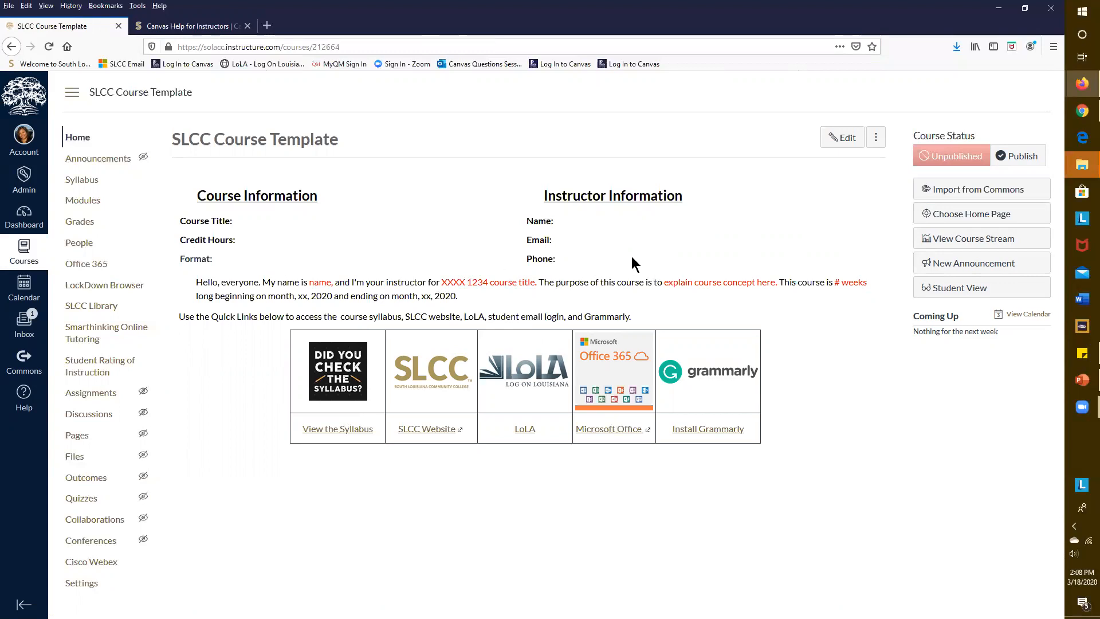
# - Open the course home page in the editor, review the content, and save it
pyautogui.click(820, 136)
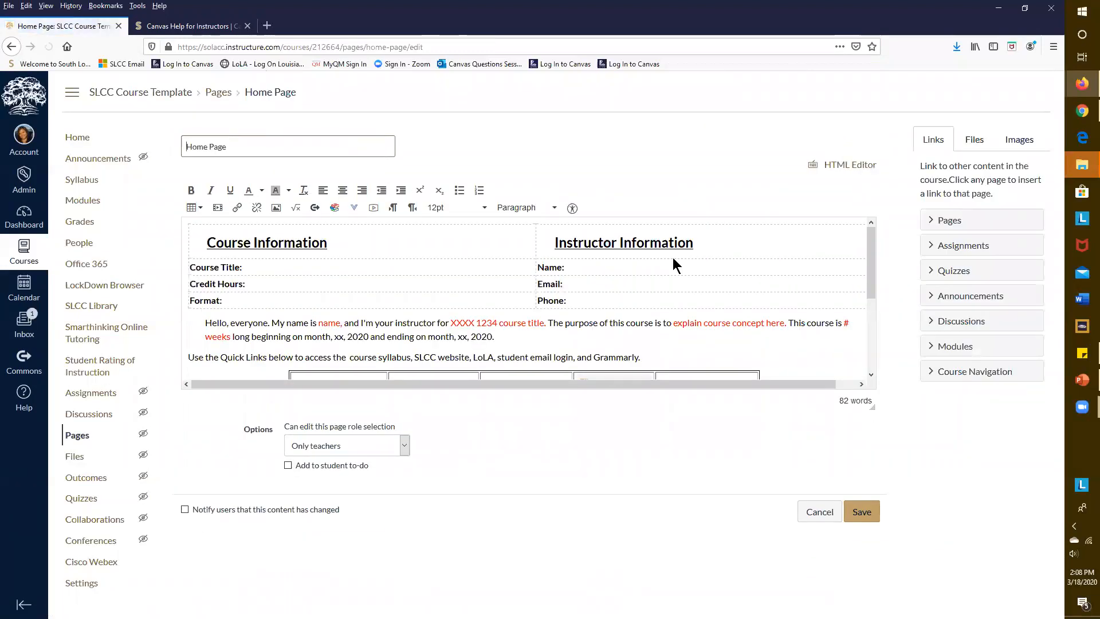
pyautogui.click(365, 271)
pyautogui.scroll(-3, 598, 309)
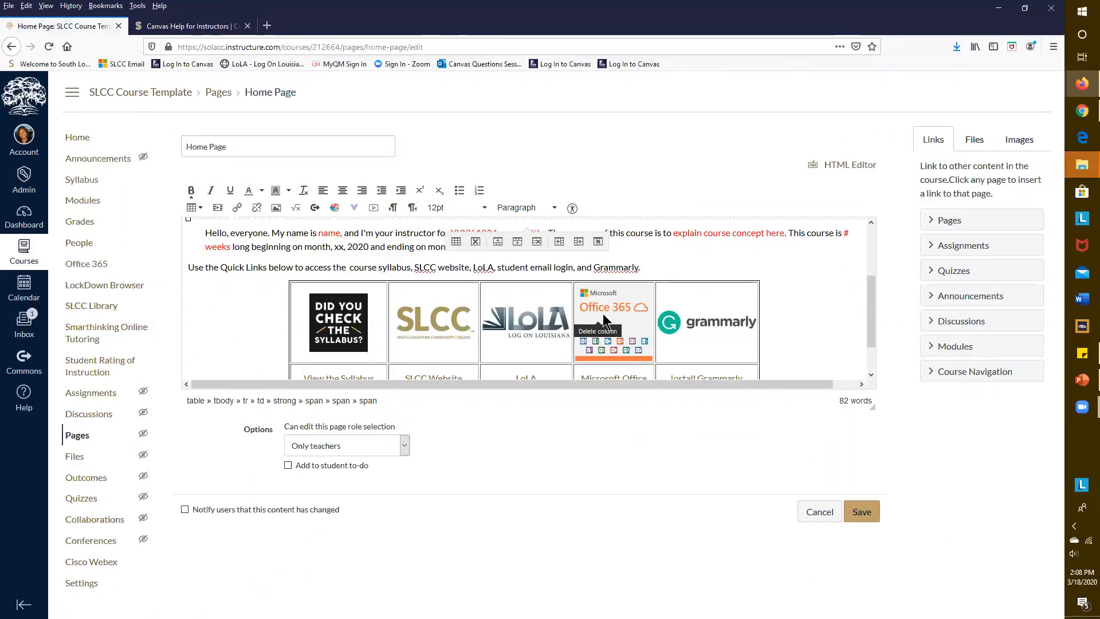
pyautogui.click(862, 511)
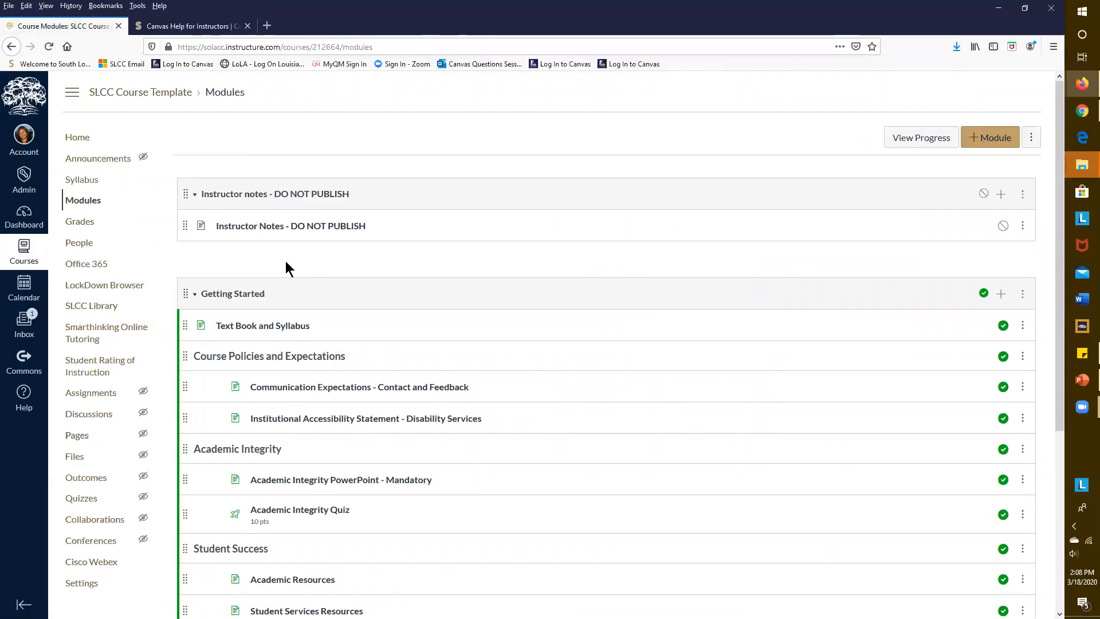
# - Open the Instructor Notes - DO NOT PUBLISH page from Modules and highlight its first paragraph
pyautogui.click(270, 226)
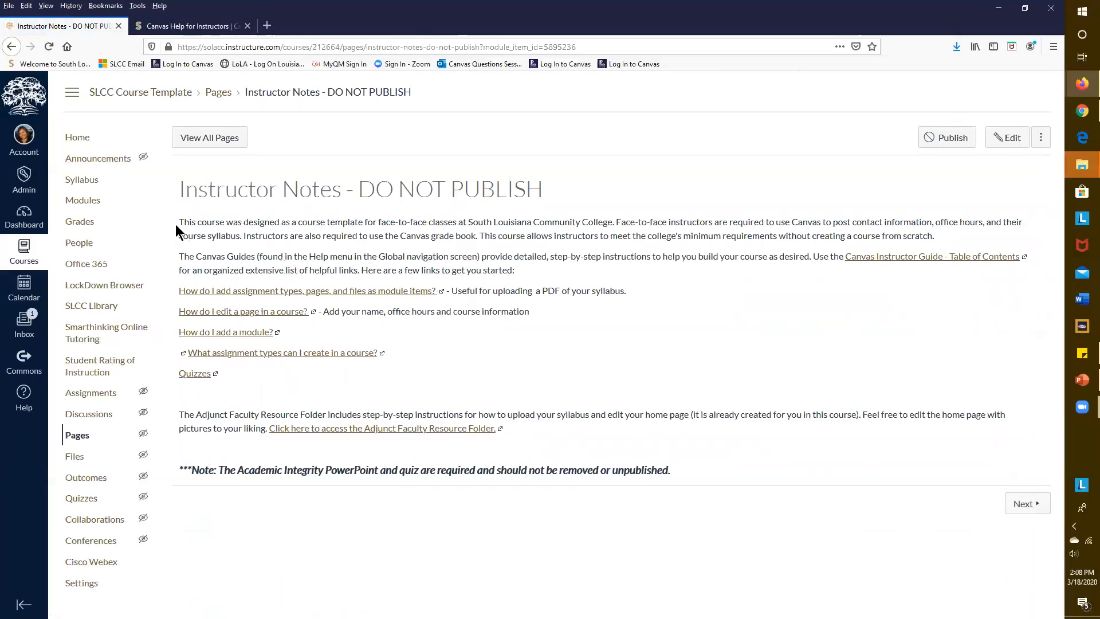
pyautogui.moveTo(234, 228); pyautogui.dragTo(982, 238)
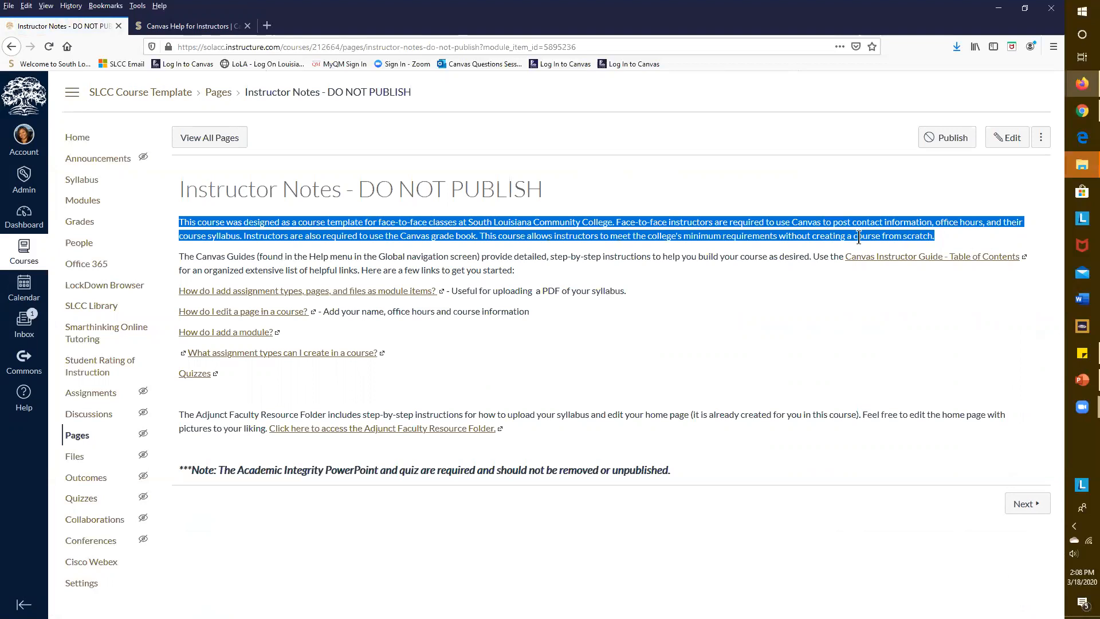
# - Highlight the sentence ending "are a few links to get you started" on the Instructor Notes page
pyautogui.click(589, 309)
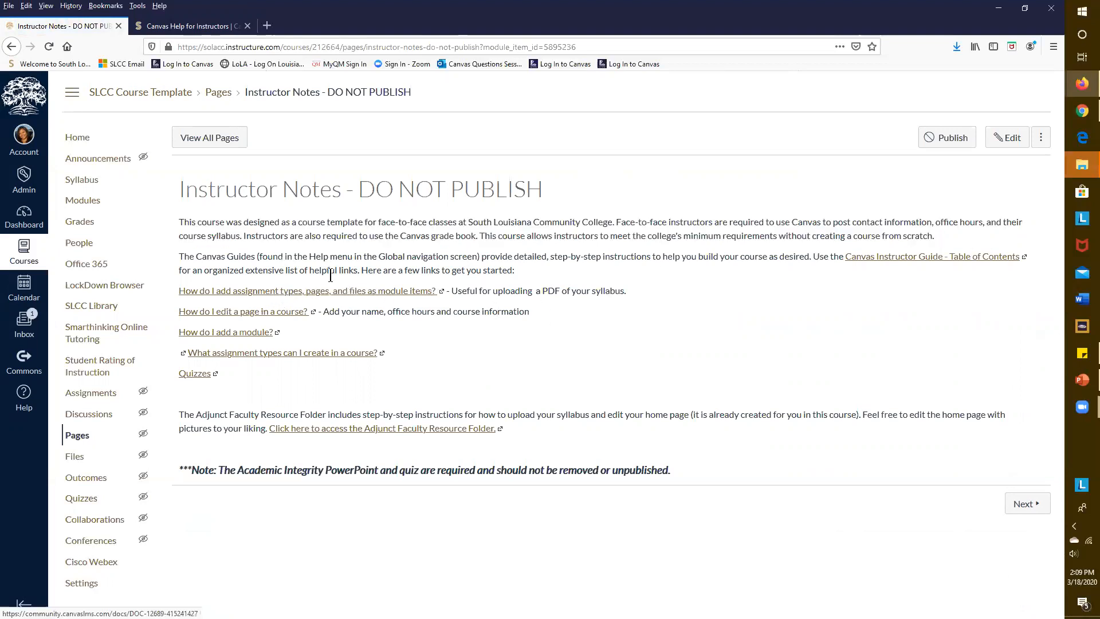
pyautogui.moveTo(381, 271); pyautogui.dragTo(528, 278)
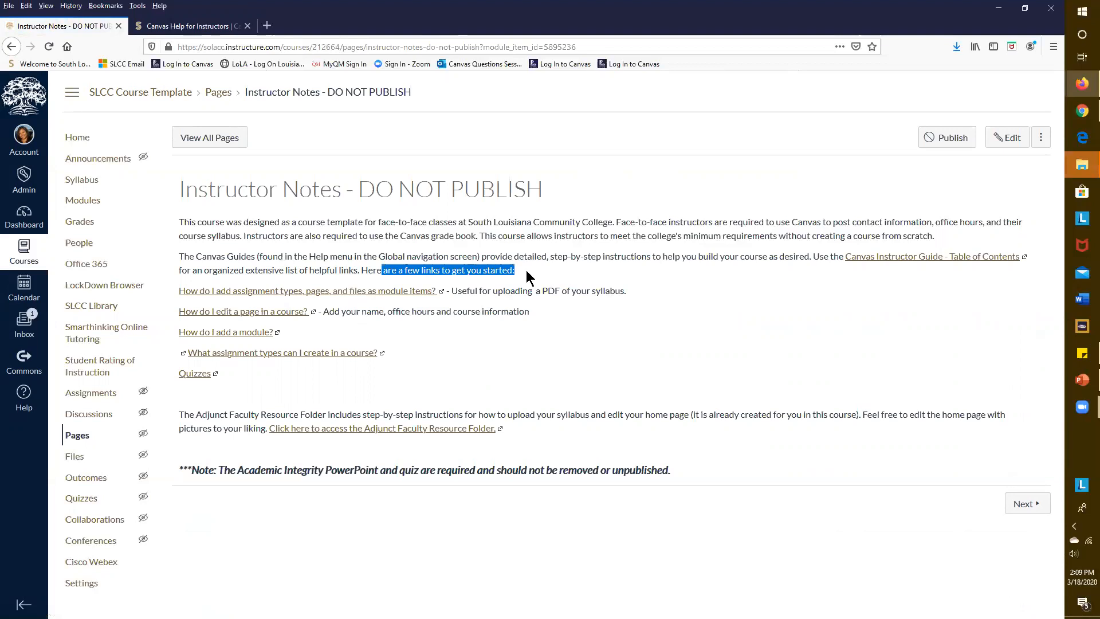
# - Open the "How do I add assignment types, pages, and files as module items?" guide, browse it, and close its tab
pyautogui.click(247, 292)
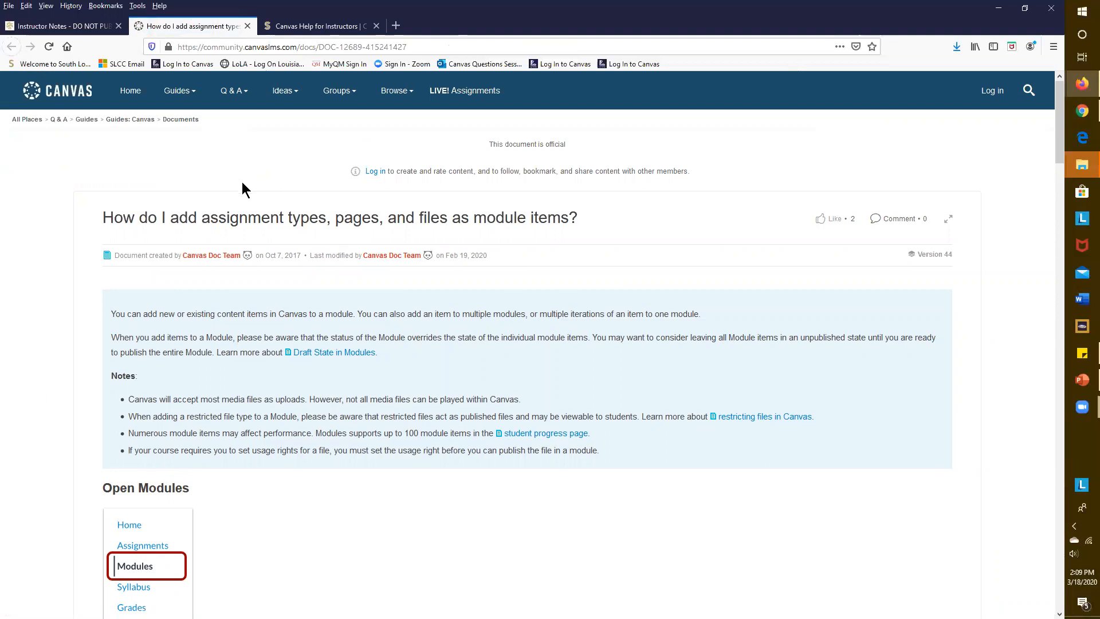
pyautogui.scroll(-3, 346, 357)
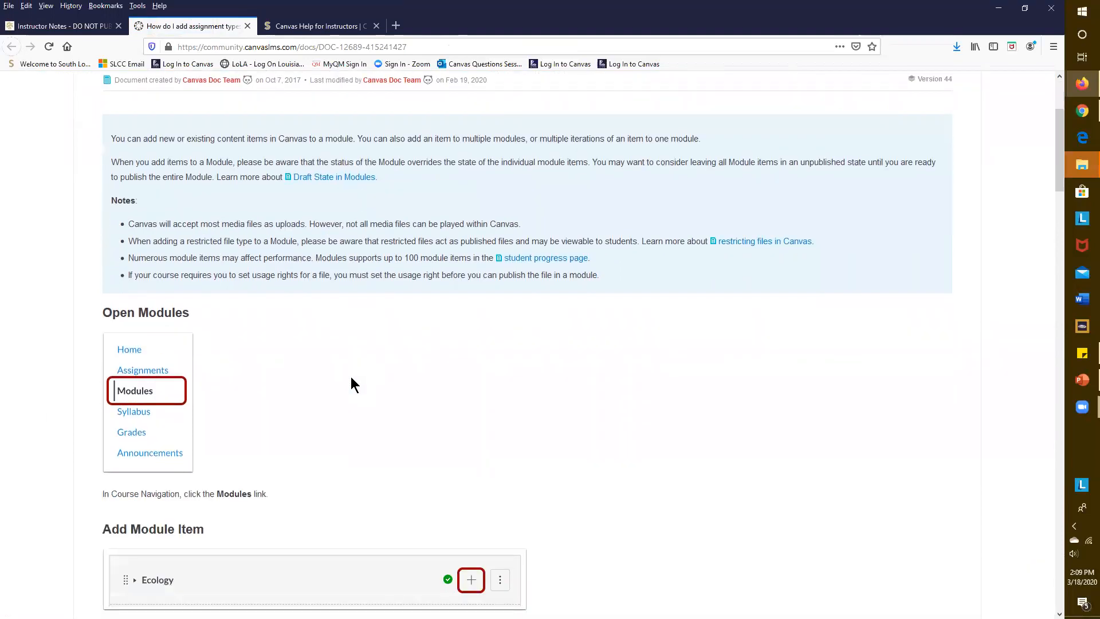
pyautogui.scroll(-1, 352, 379)
pyautogui.scroll(4, 351, 379)
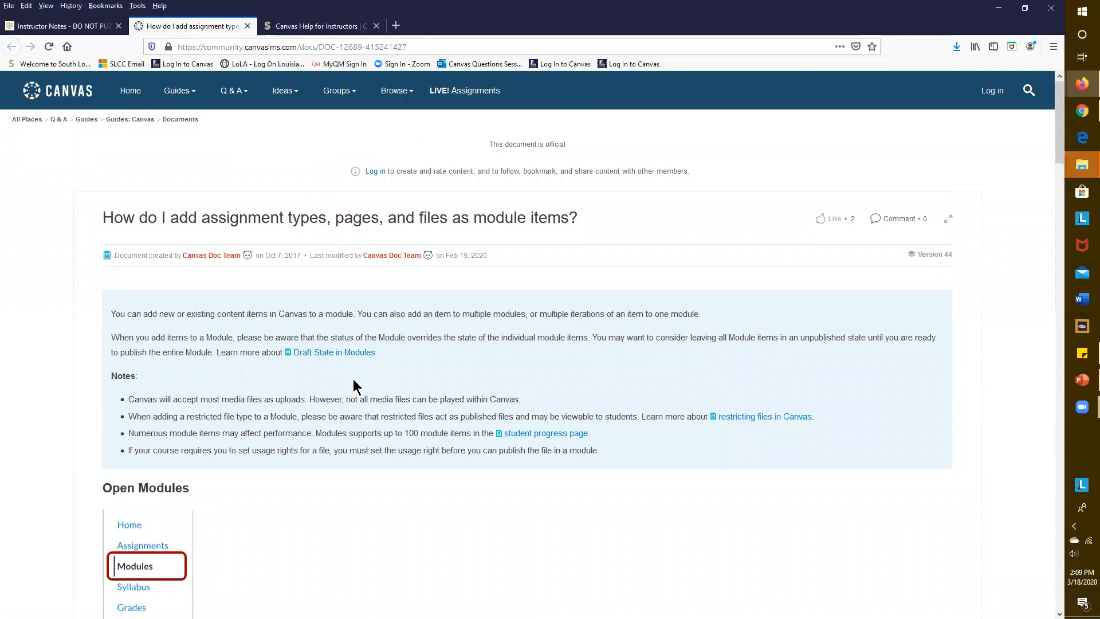
pyautogui.scroll(-3, 398, 457)
pyautogui.scroll(3, 398, 457)
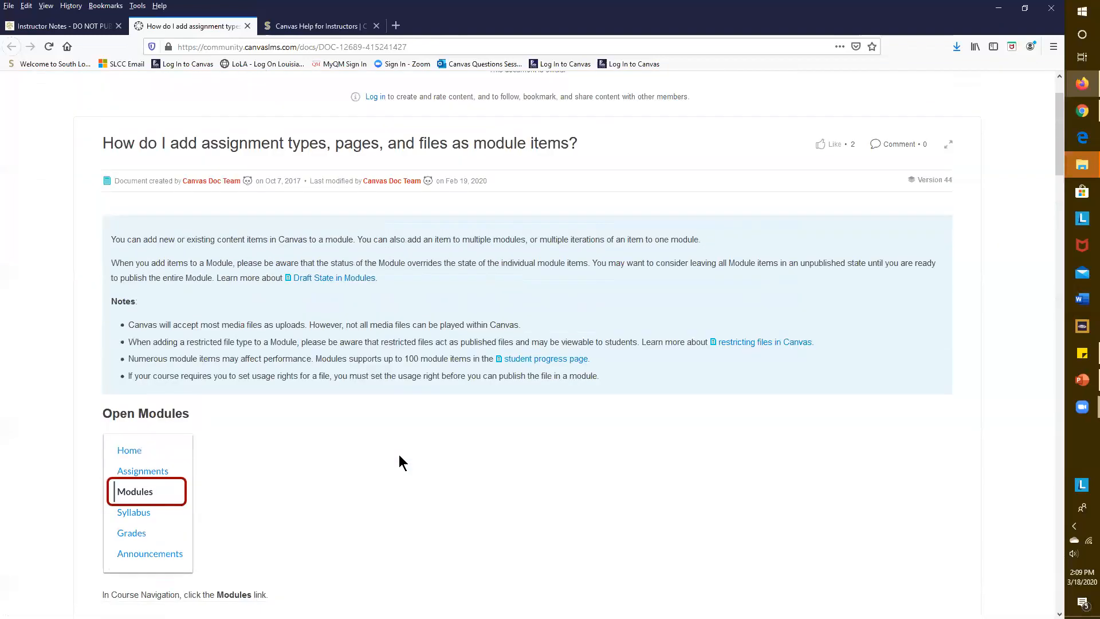
pyautogui.click(247, 26)
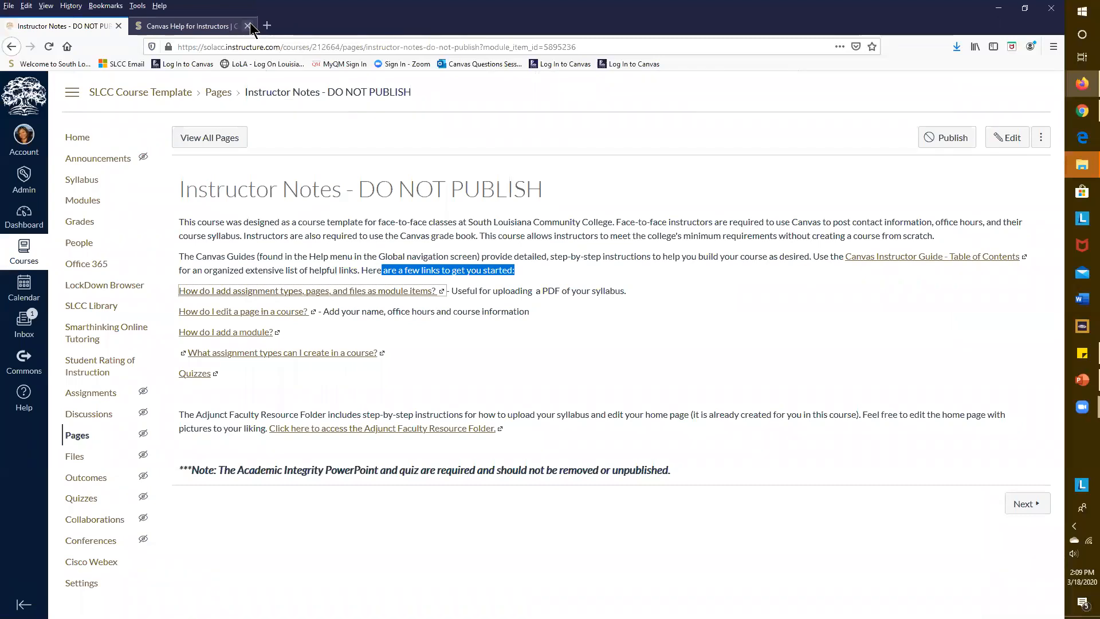
# - Highlight "Use the" and open the Canvas Instructor Guide - Table of Contents link
pyautogui.click(720, 308)
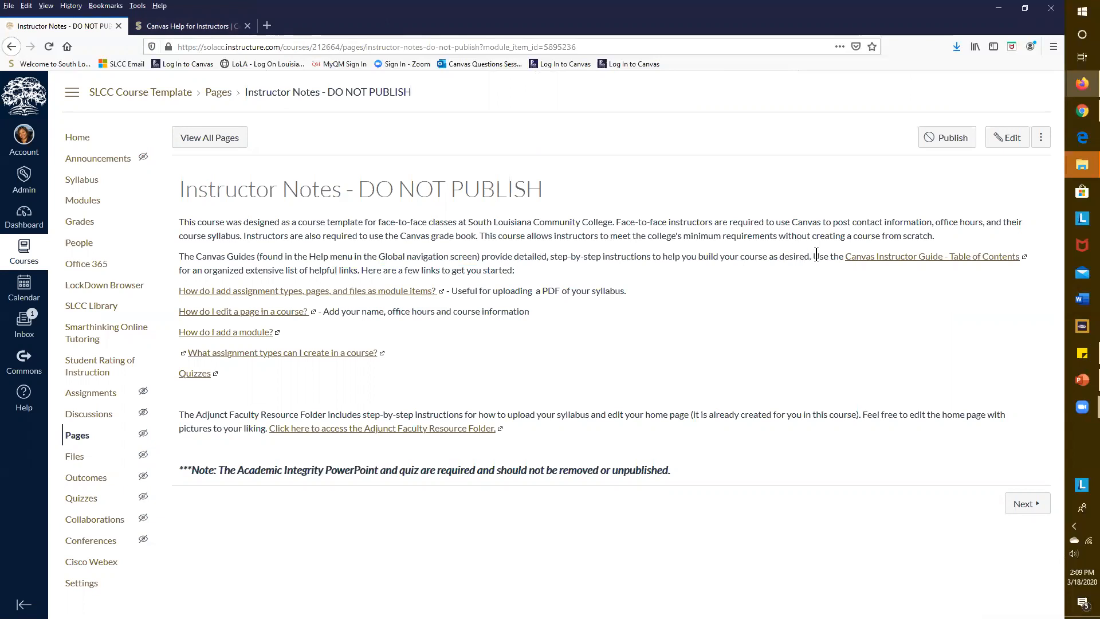
pyautogui.moveTo(820, 256); pyautogui.dragTo(852, 257)
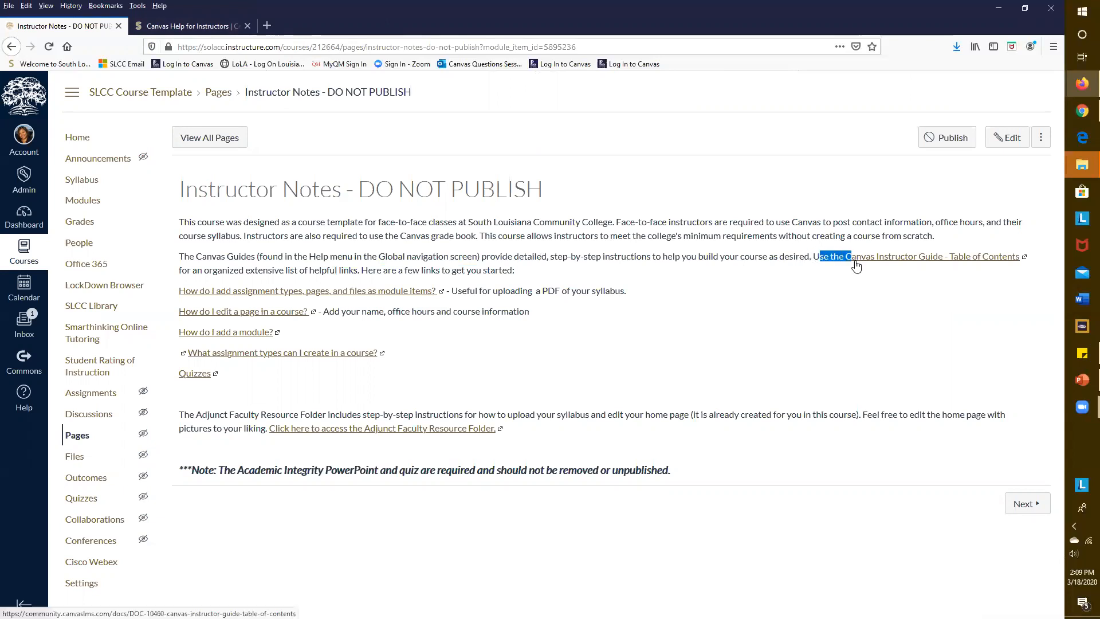
pyautogui.click(931, 261)
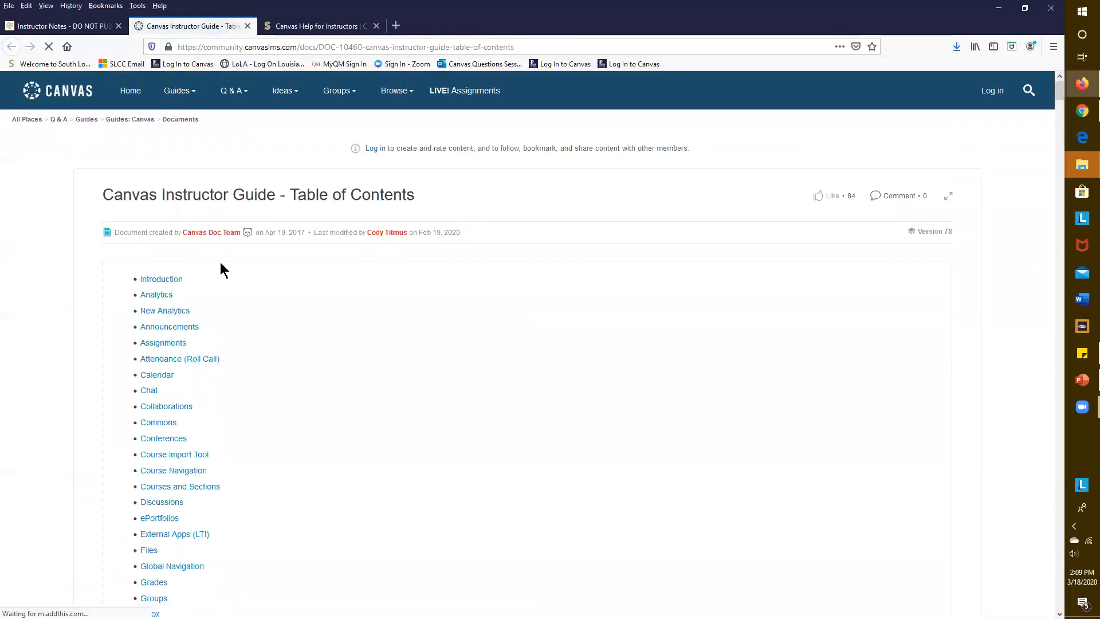
# - Scroll through the Canvas Instructor Guide table of contents and its topic lists
pyautogui.scroll(-3, 220, 264)
pyautogui.scroll(-3, 213, 239)
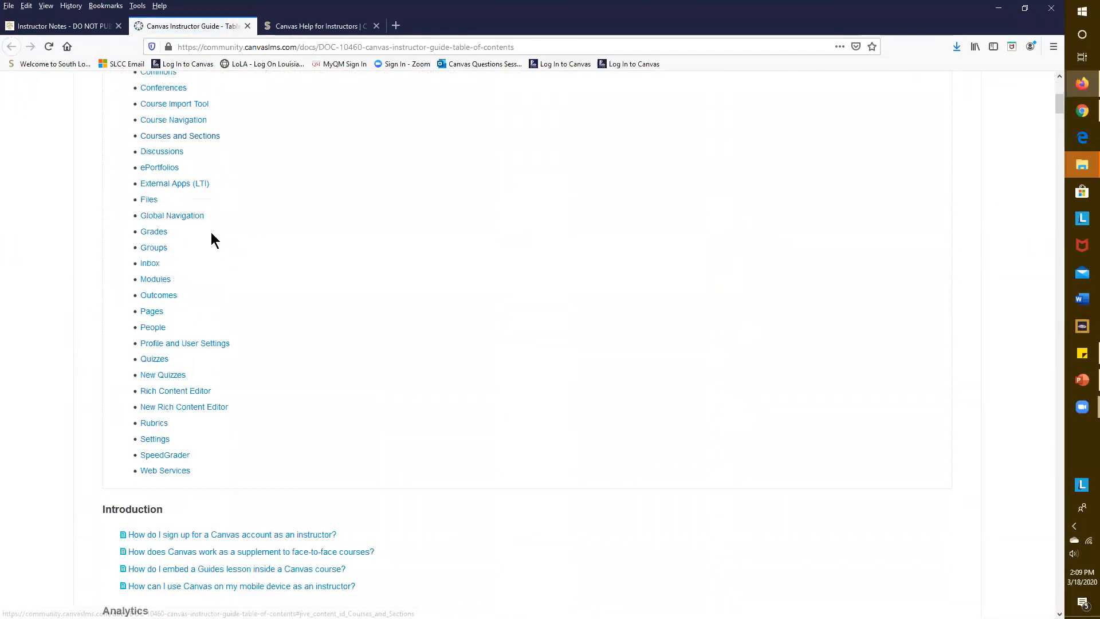
pyautogui.scroll(-6, 212, 244)
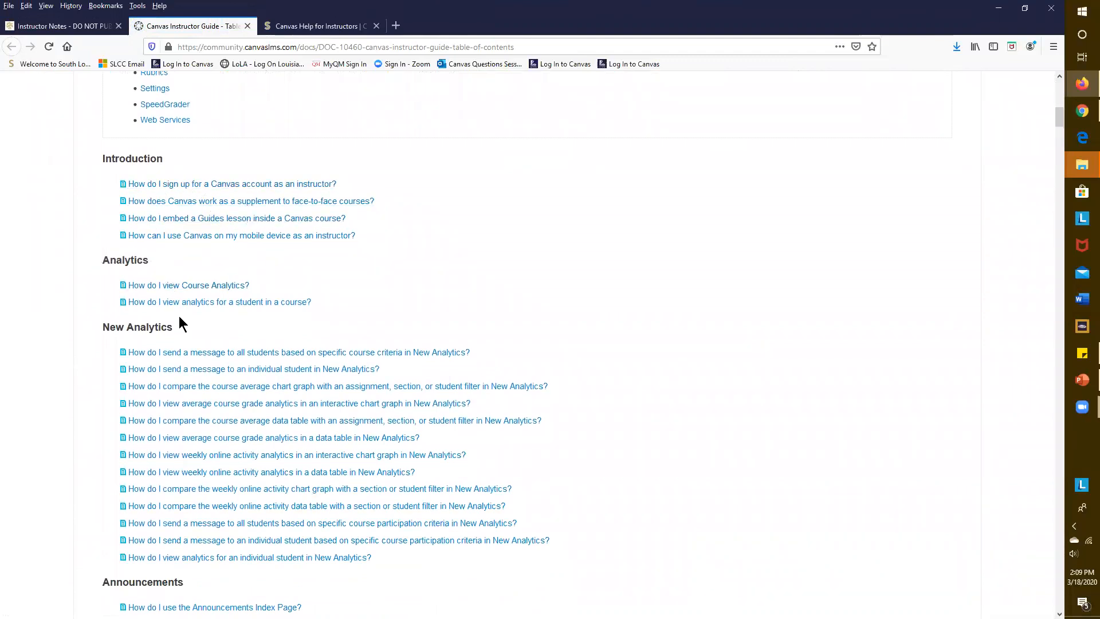
pyautogui.scroll(-3, 240, 492)
pyautogui.scroll(-11, 241, 496)
pyautogui.scroll(-20, 231, 492)
pyautogui.scroll(-15, 225, 488)
pyautogui.moveTo(1059, 229); pyautogui.dragTo(1059, 63)
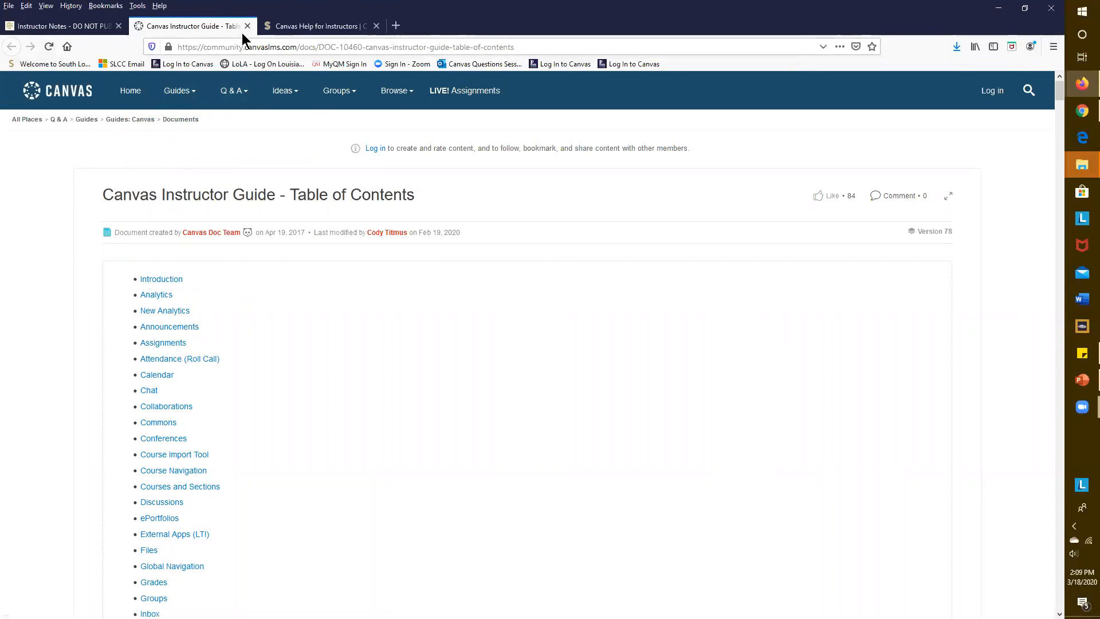
pyautogui.scroll(-15, 279, 422)
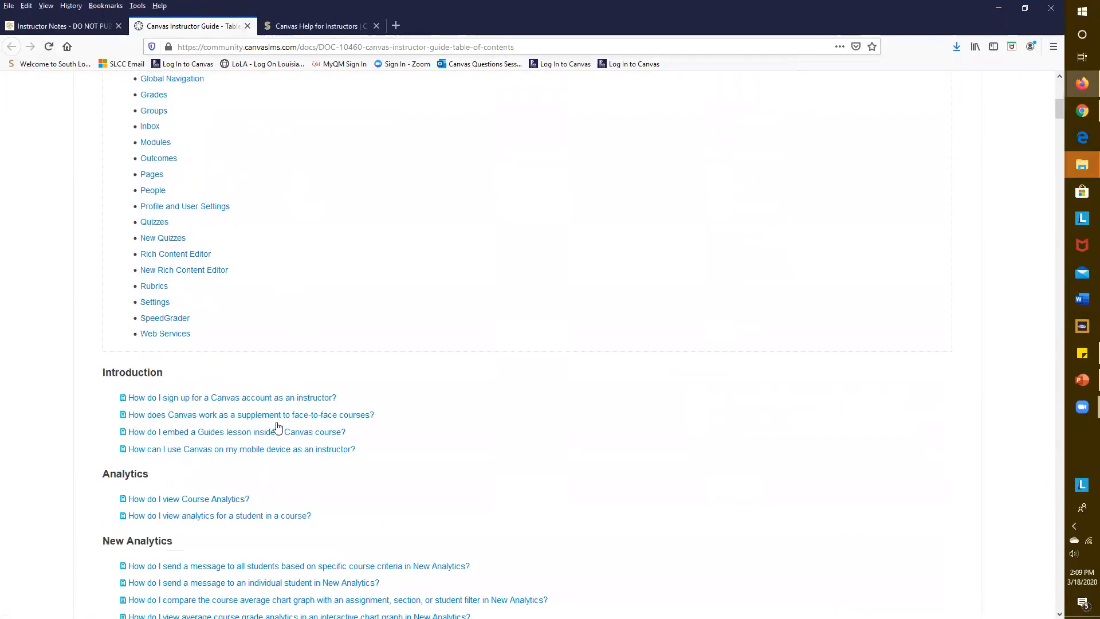
# - Open the guide on comparing the weekly online activity chart graph in New Analytics and read through it
pyautogui.click(197, 314)
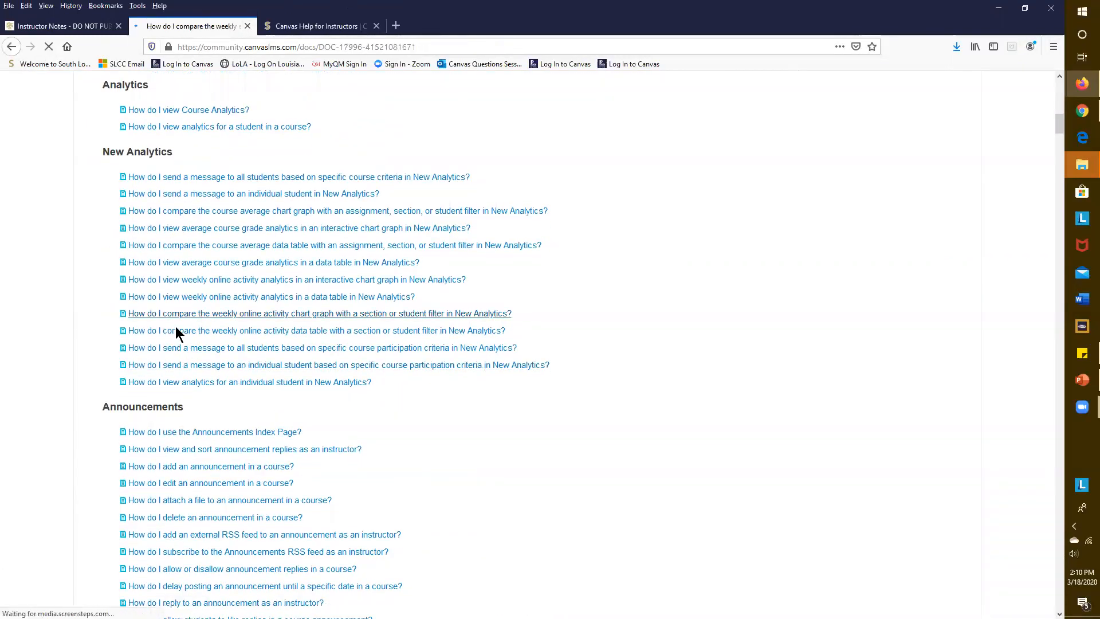
pyautogui.scroll(-6, 297, 422)
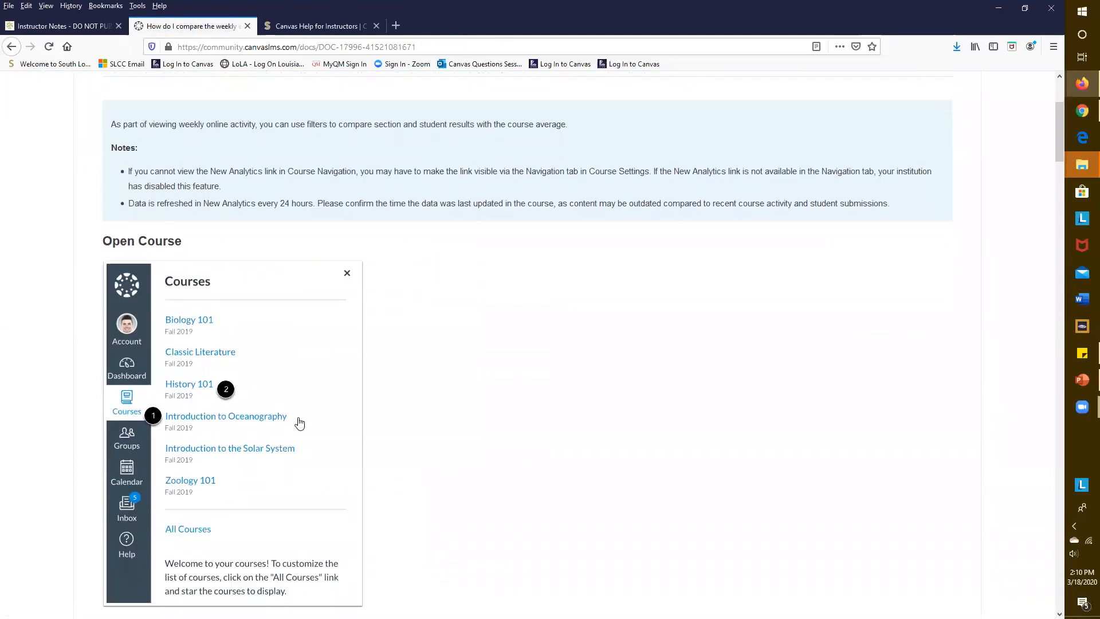
pyautogui.scroll(-8, 400, 309)
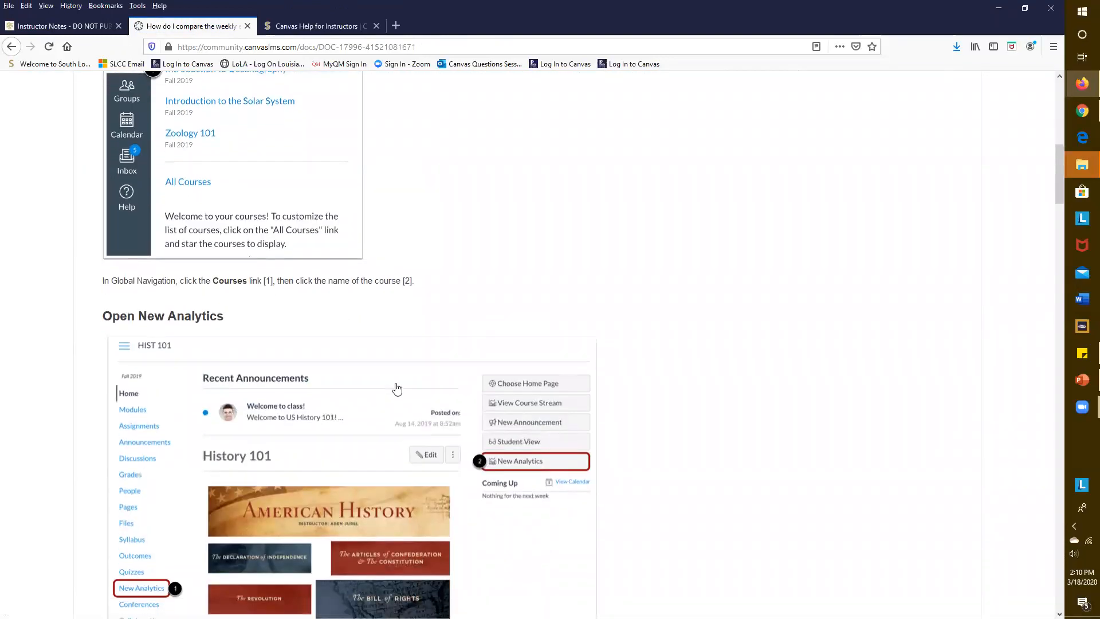
pyautogui.scroll(3, 436, 237)
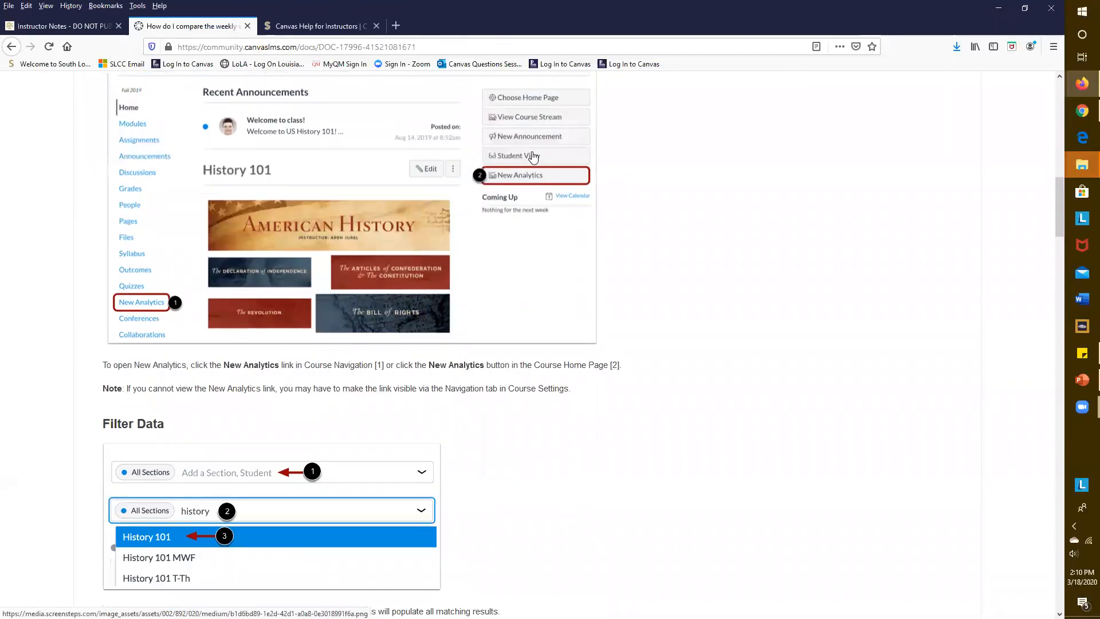
pyautogui.scroll(-4, 426, 434)
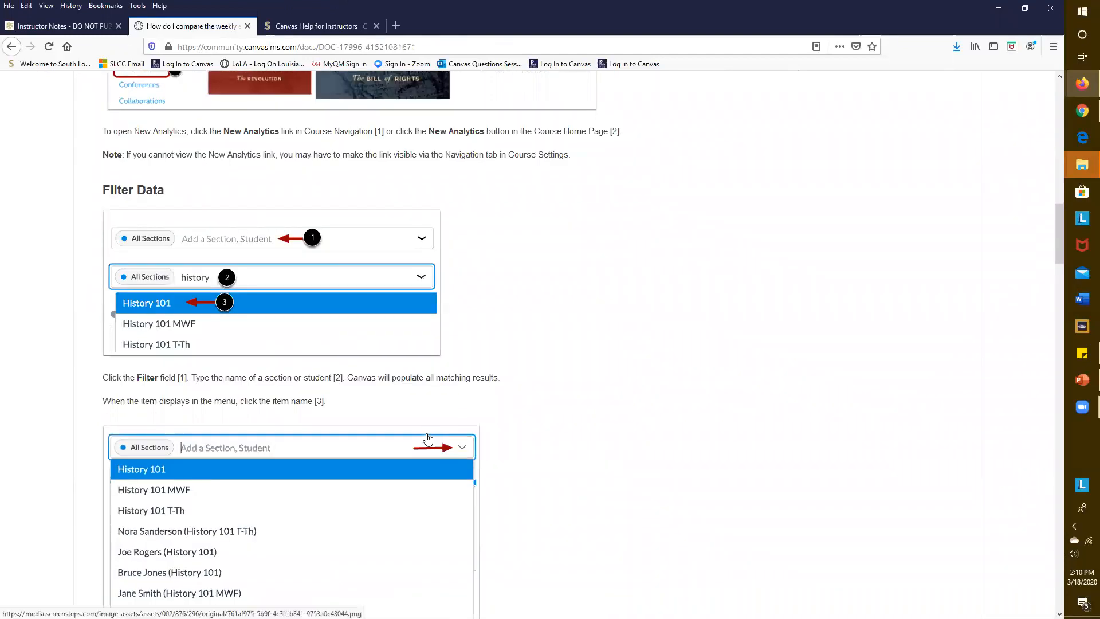
pyautogui.scroll(-7, 162, 341)
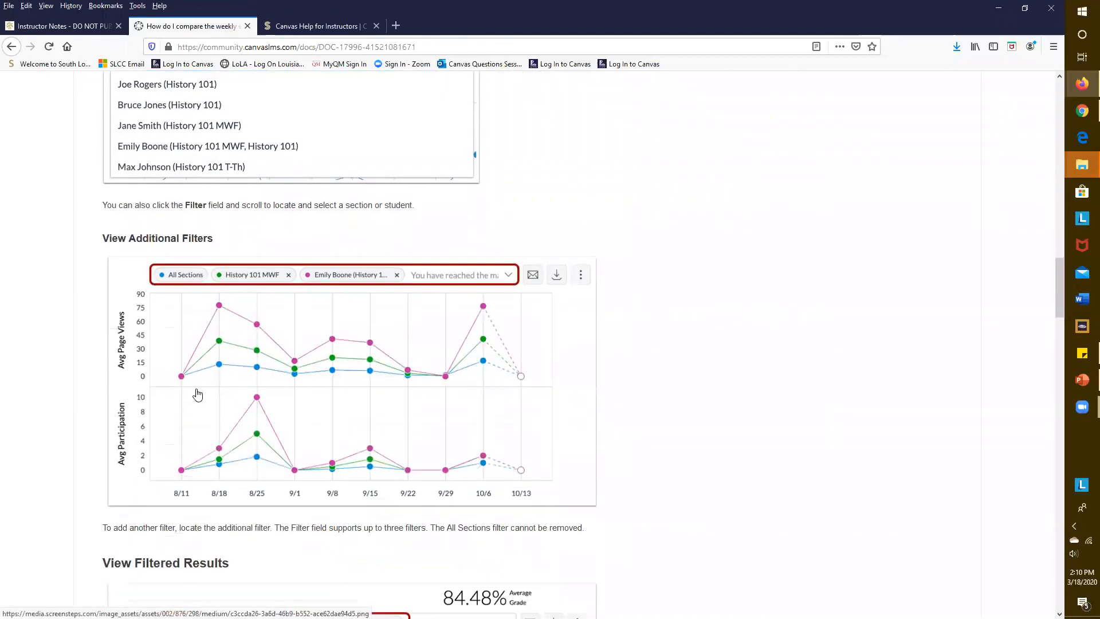
pyautogui.scroll(-10, 198, 395)
pyautogui.scroll(-10, 199, 409)
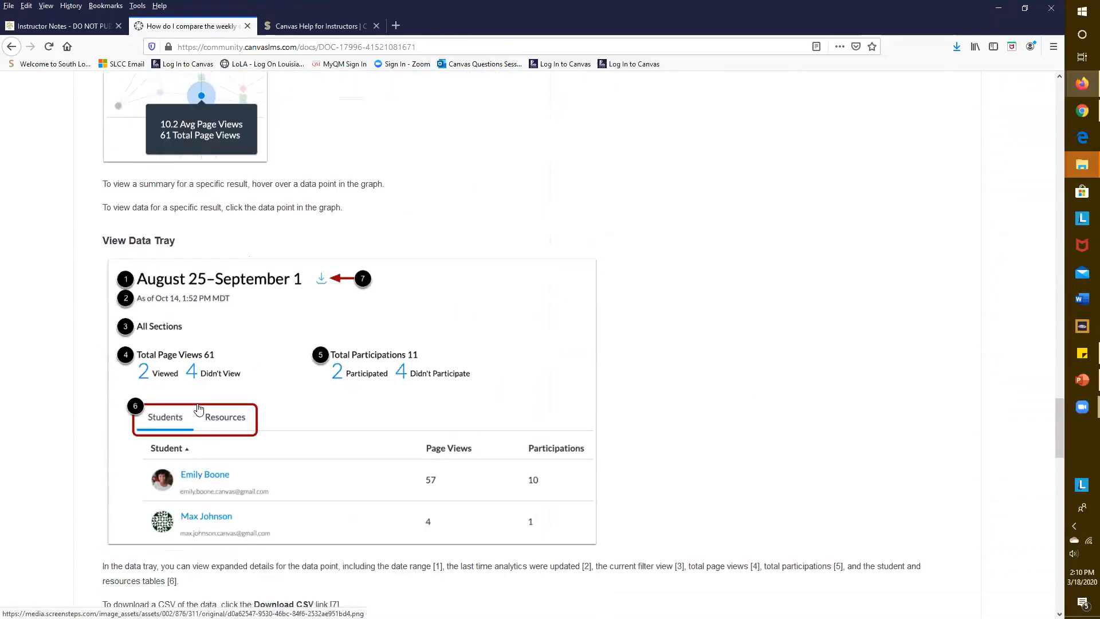
pyautogui.scroll(15, 199, 408)
pyautogui.scroll(7, 198, 408)
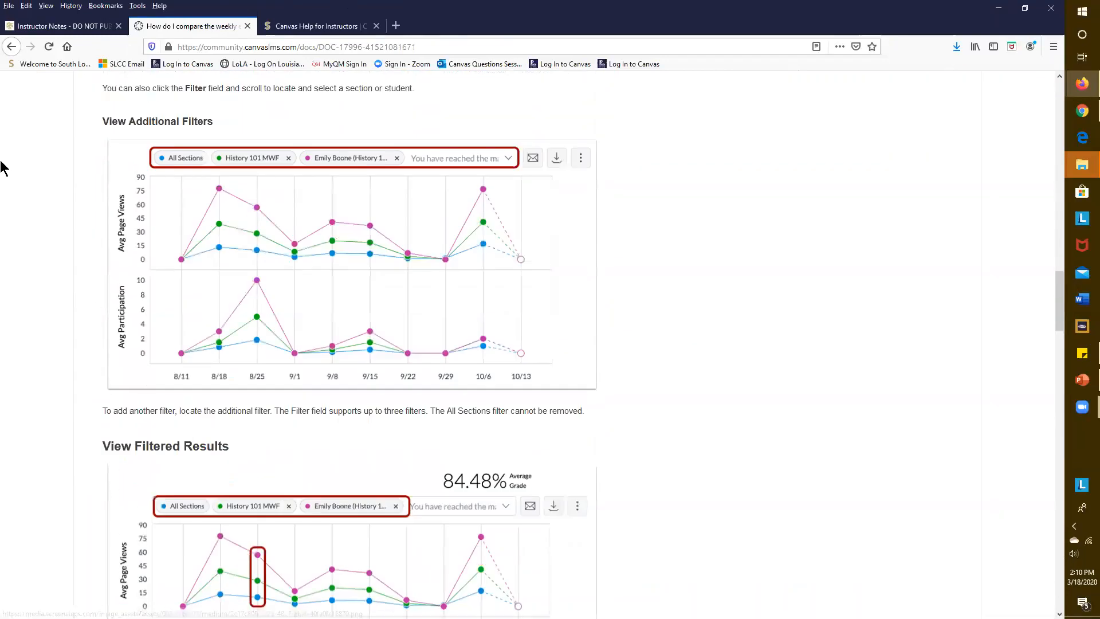
# - Go back to the table of contents and return to the Instructor Notes tab
pyautogui.click(12, 46)
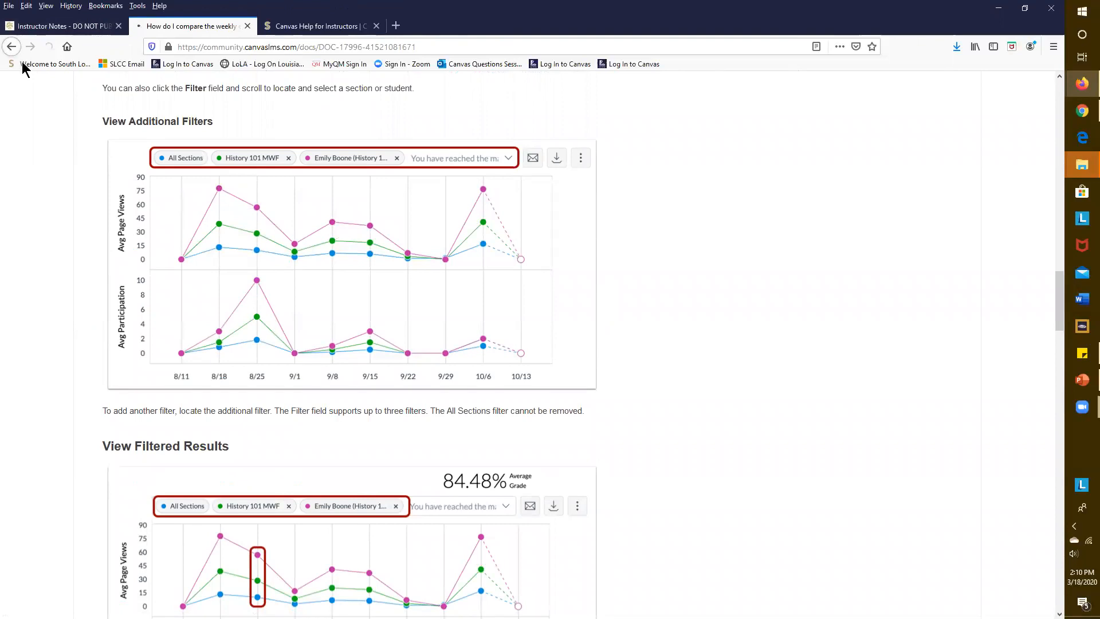
pyautogui.scroll(13, 263, 255)
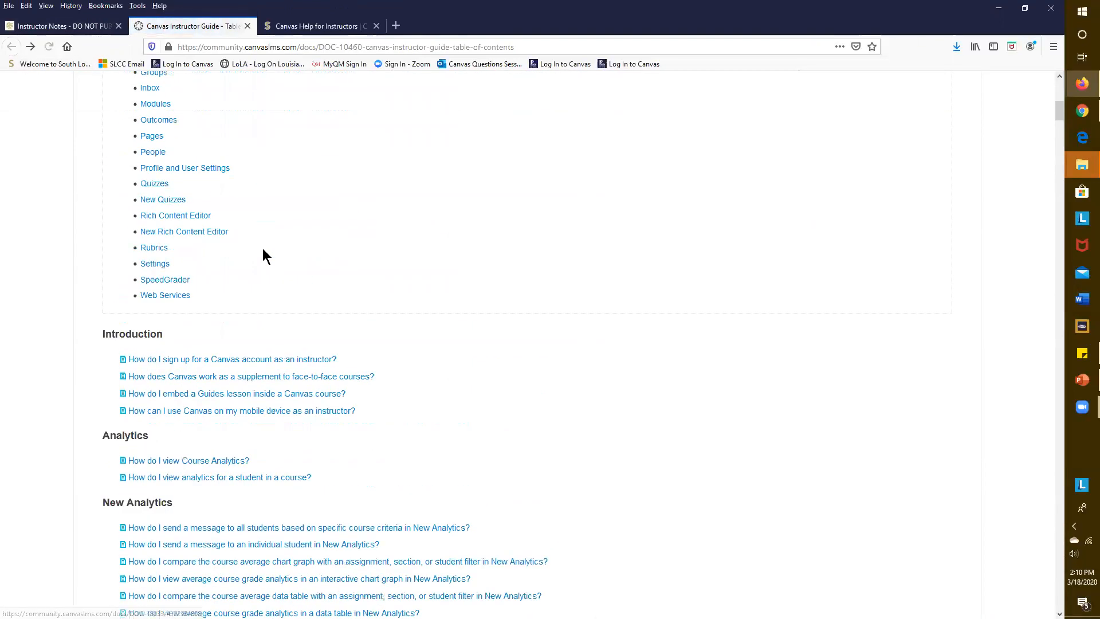
pyautogui.click(44, 26)
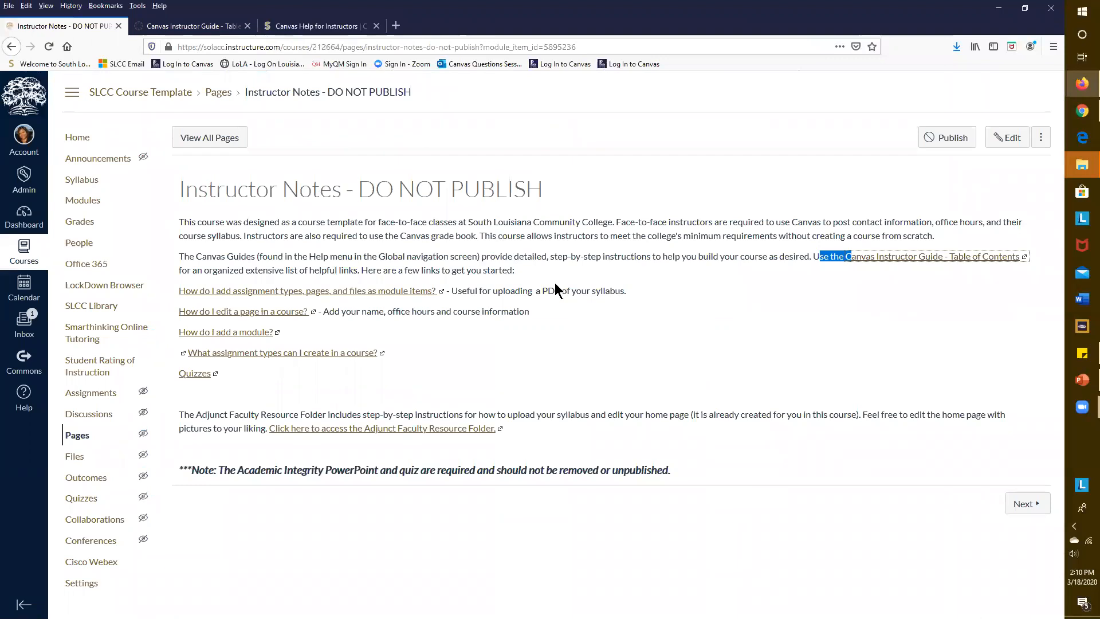
# - Open the Canvas Training Sandbox course from Courses and go to its Modules page
pyautogui.click(24, 262)
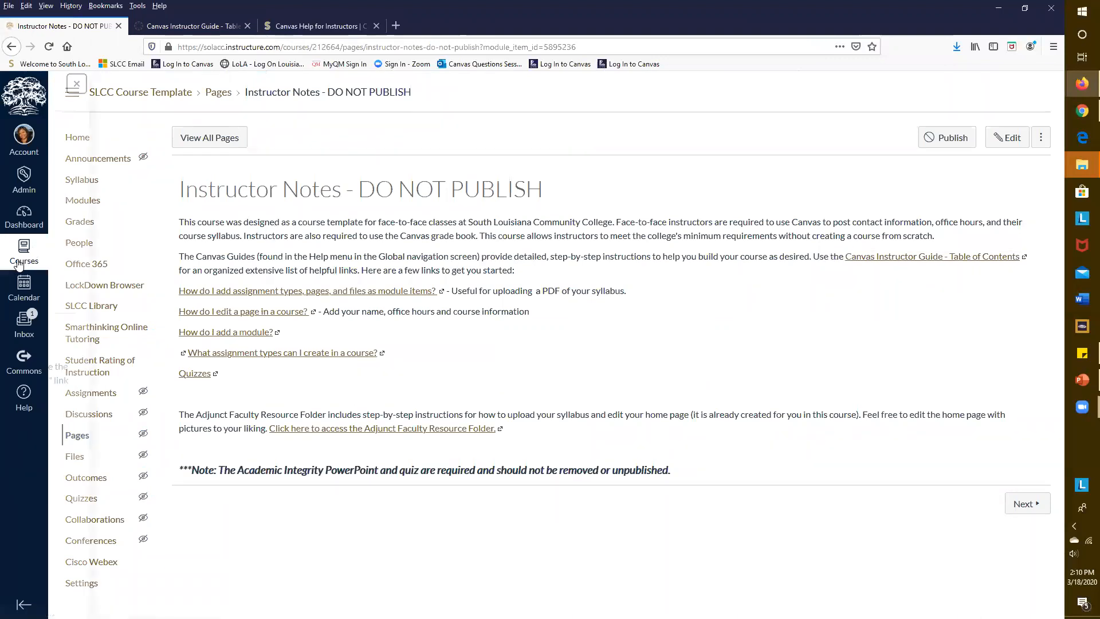
pyautogui.click(98, 131)
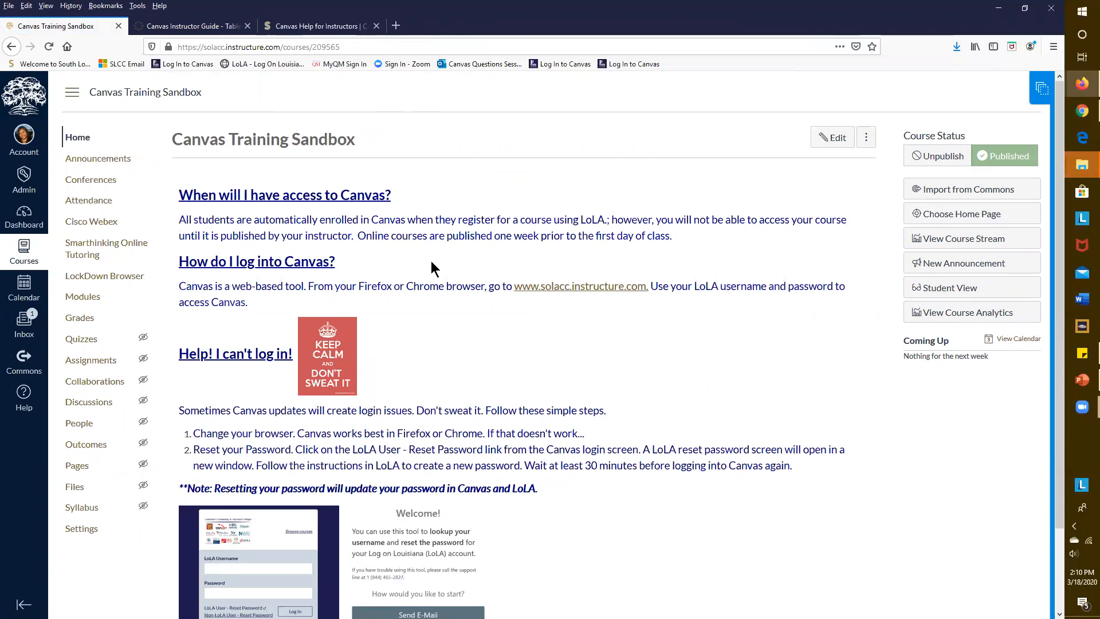
pyautogui.click(96, 298)
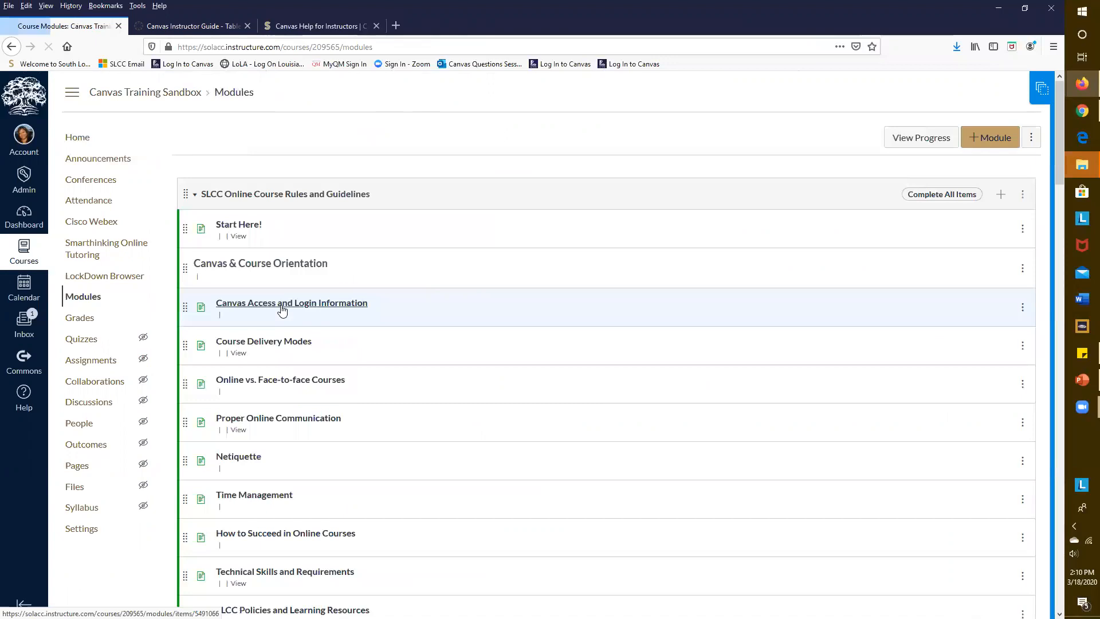
# - Publish the 11:00 am webinar 3.18 module
pyautogui.scroll(-20, 282, 309)
pyautogui.scroll(-8, 424, 317)
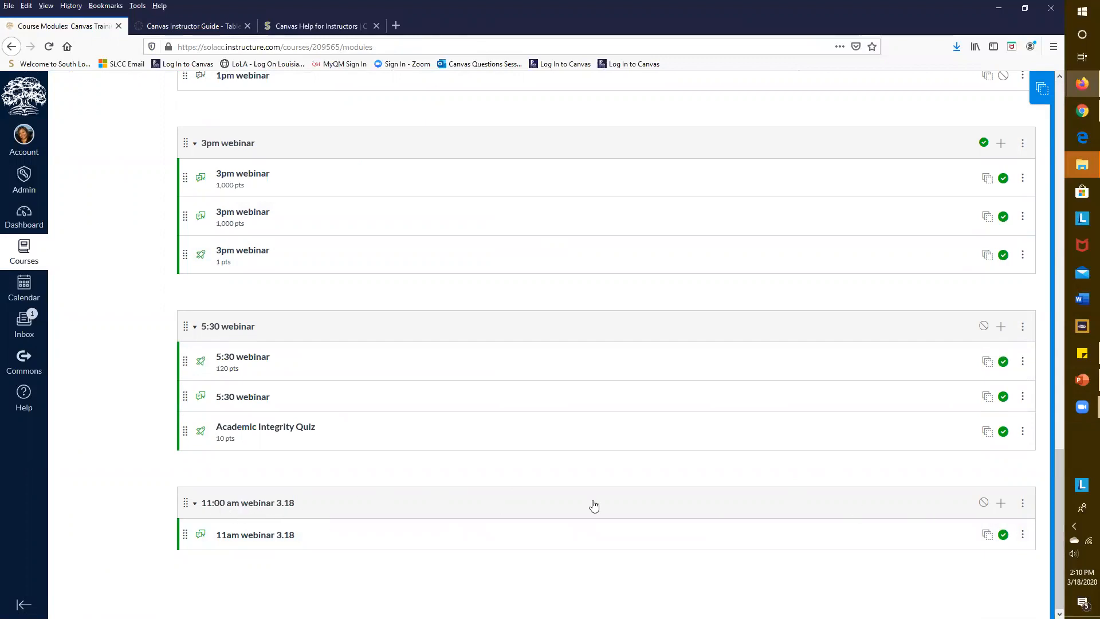
pyautogui.click(984, 502)
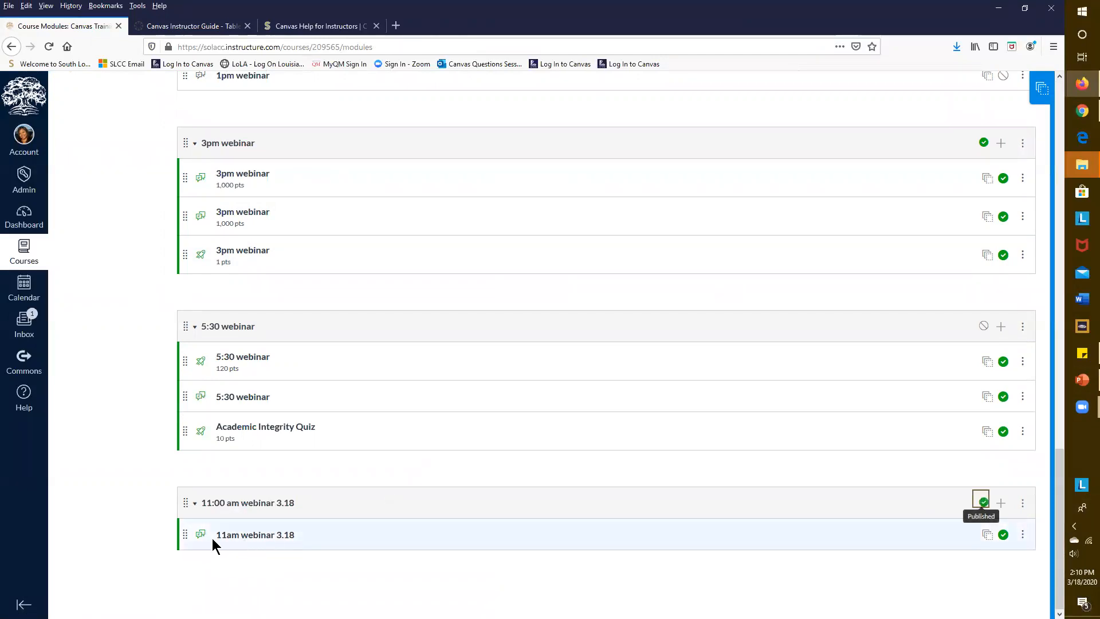
# - Open the 11am webinar 3.18 discussion, step to the previous Academic Integrity Quiz item, and return to Modules
pyautogui.click(234, 540)
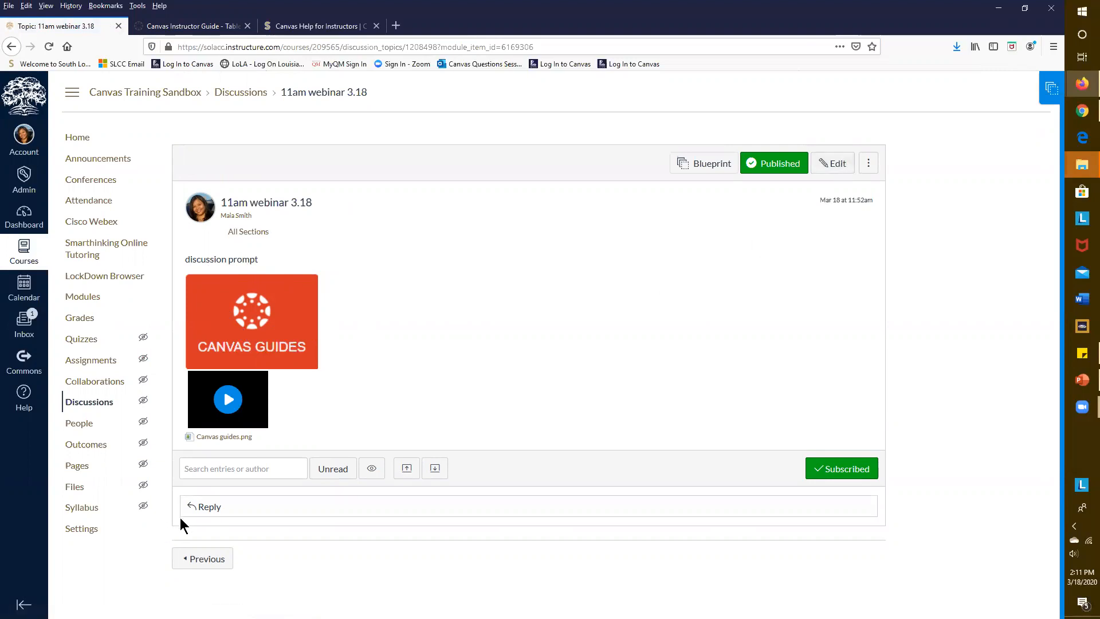
pyautogui.click(198, 559)
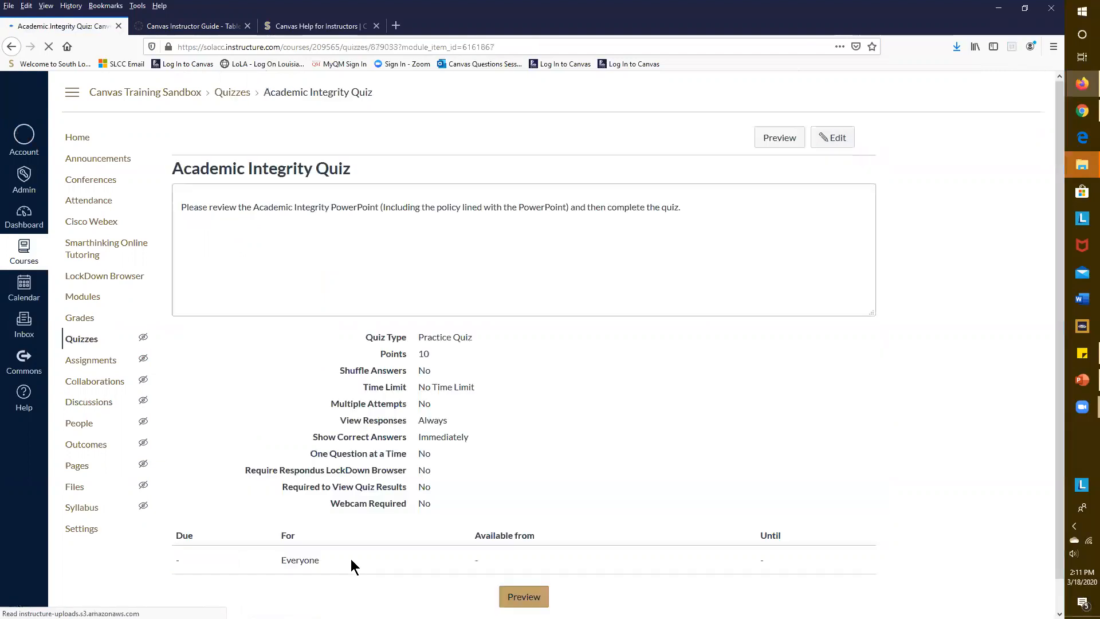
pyautogui.click(82, 299)
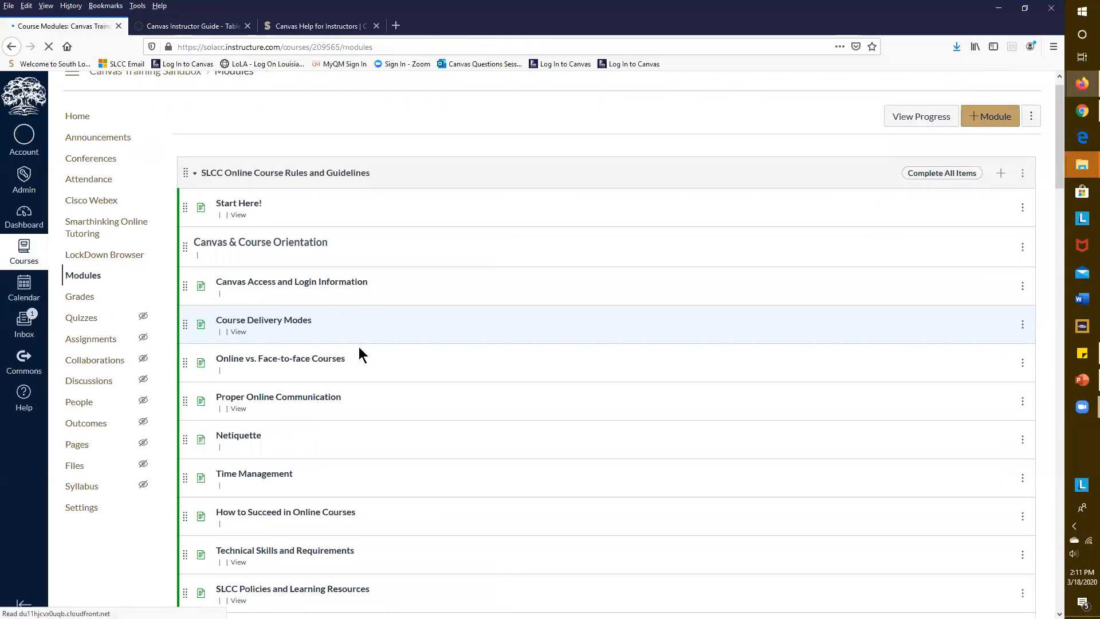
# - Add a new discussion topic named Recorded webinar to the 11:00 am webinar 3.18 module
pyautogui.scroll(-10, 361, 350)
pyautogui.scroll(-19, 378, 401)
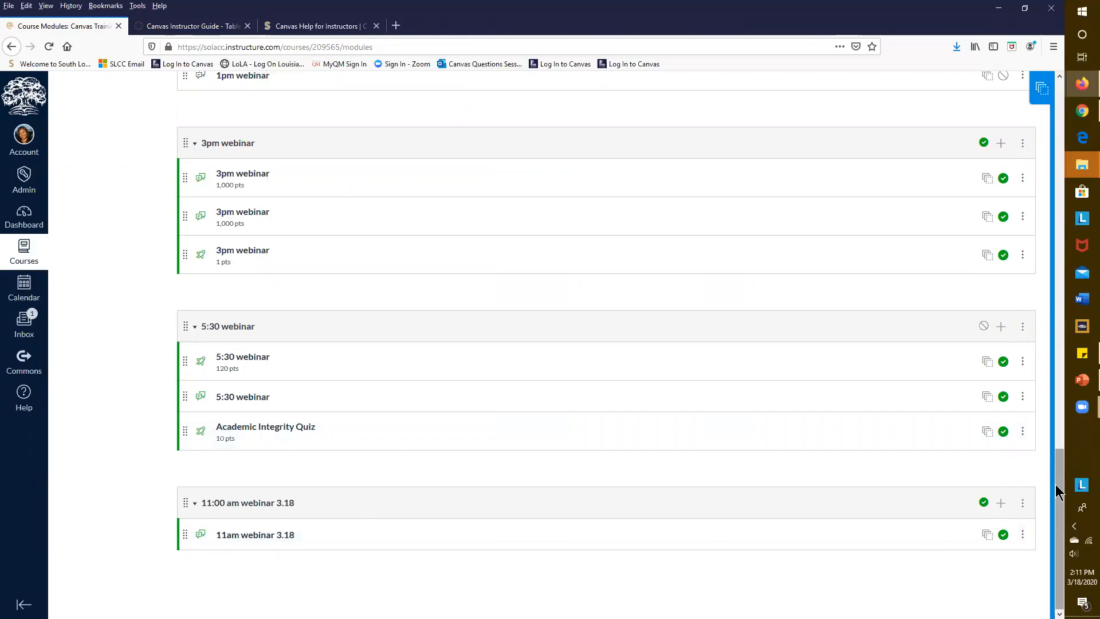
pyautogui.click(1001, 503)
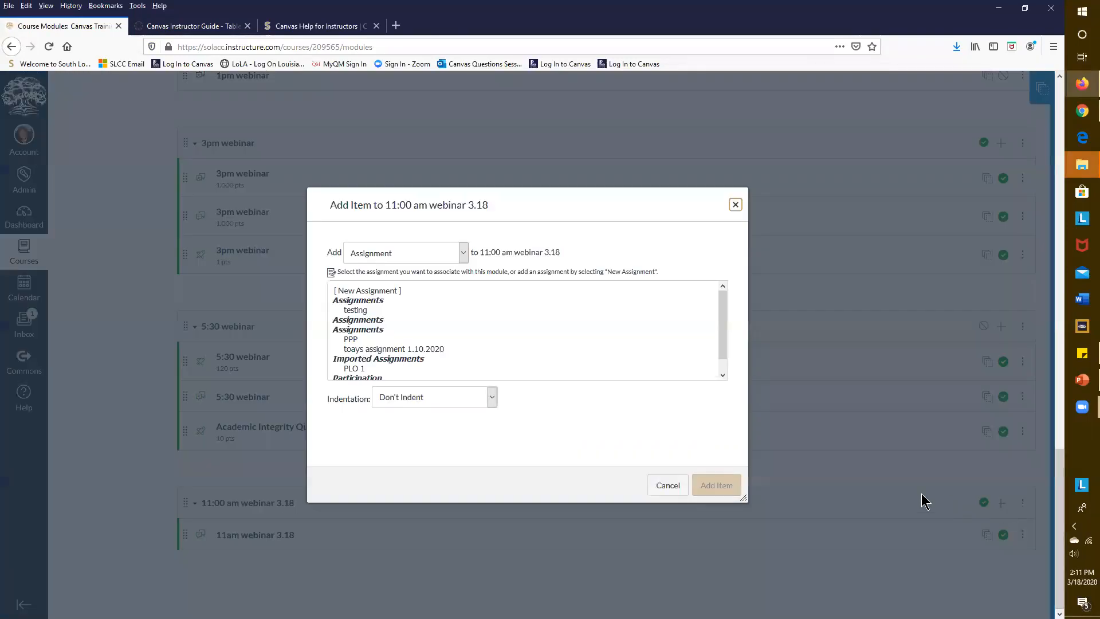
pyautogui.click(462, 255)
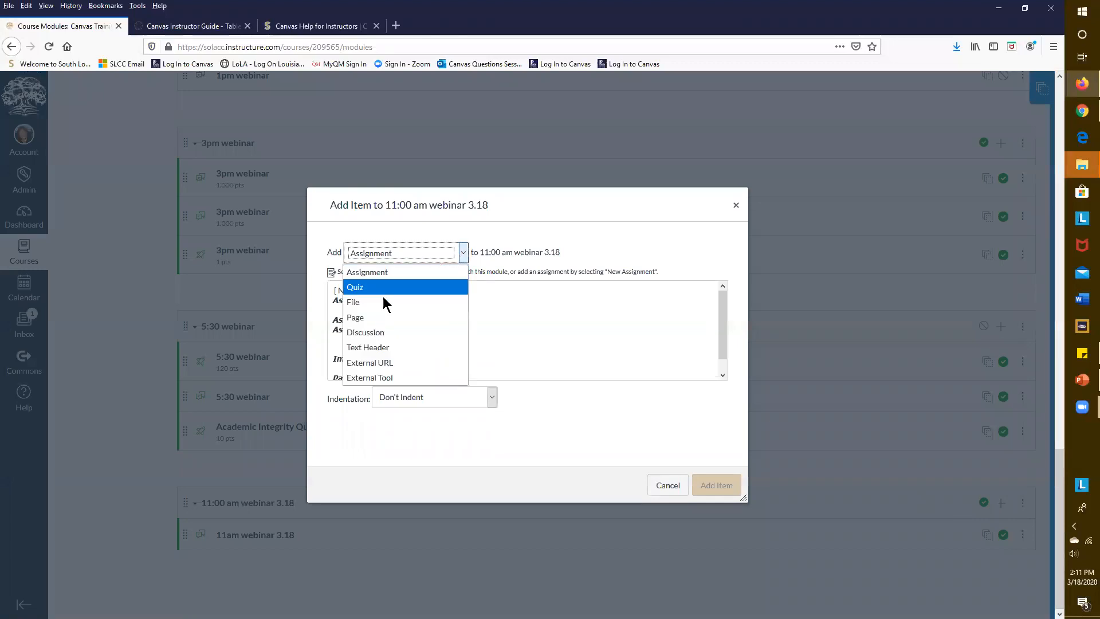
pyautogui.click(371, 333)
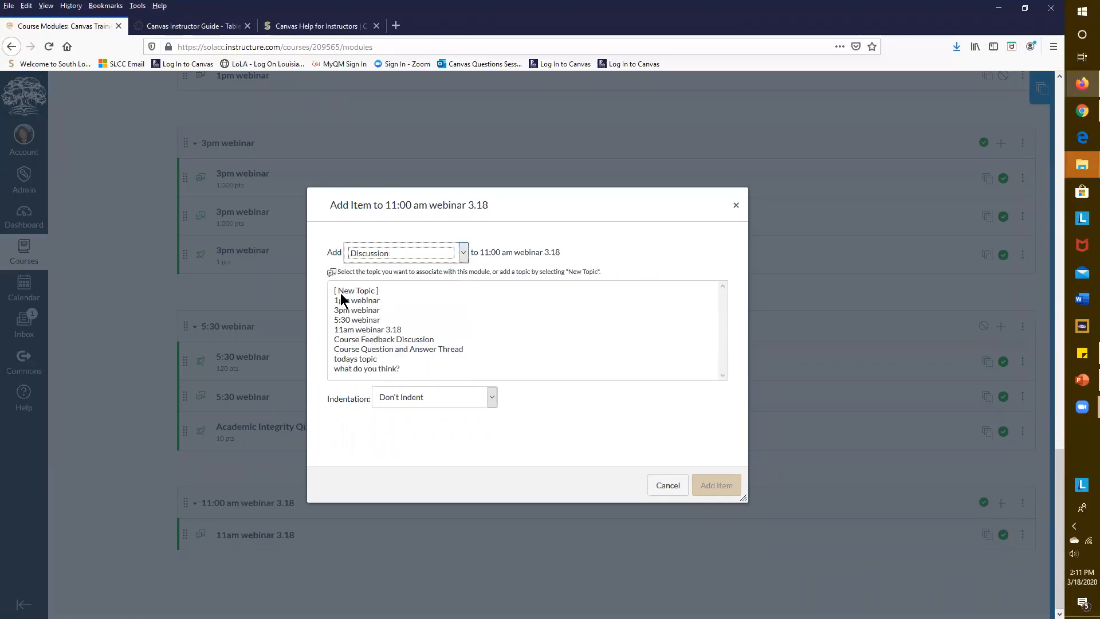
pyautogui.click(355, 291)
pyautogui.click(429, 398)
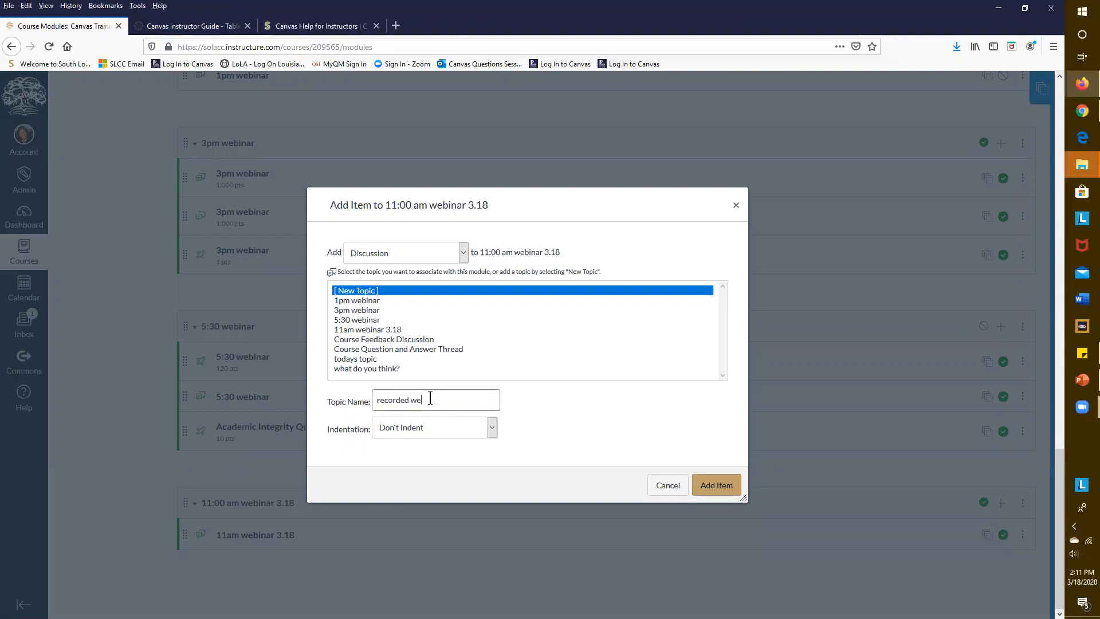
pyautogui.press('Delete')
pyautogui.write('R')
pyautogui.click(710, 481)
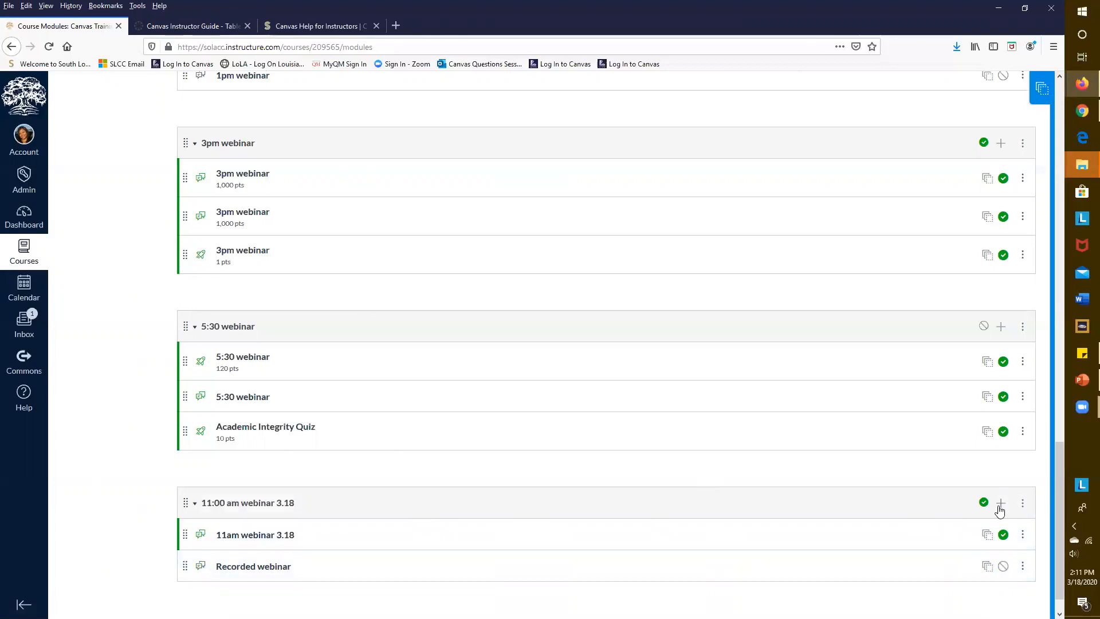
# - Open the Recorded webinar discussion for editing and enter Topic: Building Modules in its body
pyautogui.click(228, 570)
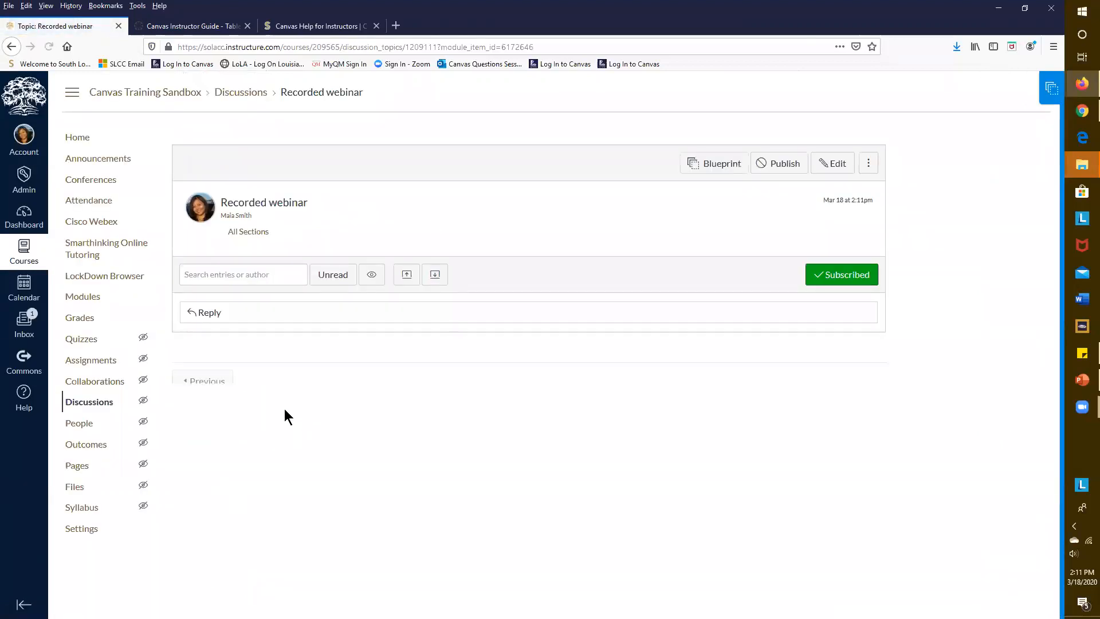
pyautogui.click(833, 163)
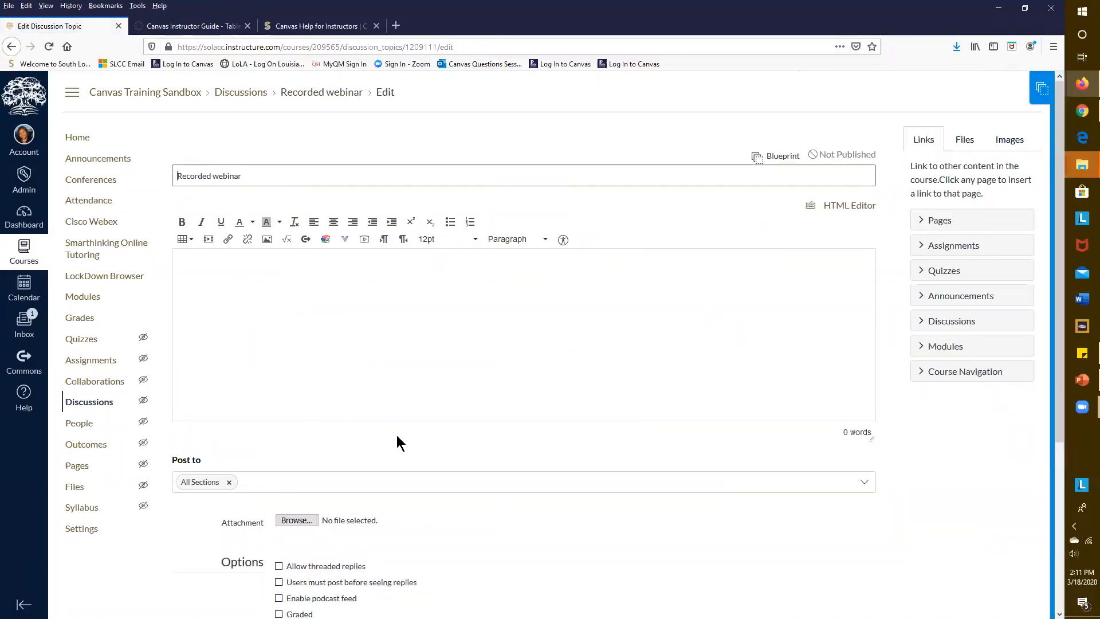
pyautogui.click(371, 344)
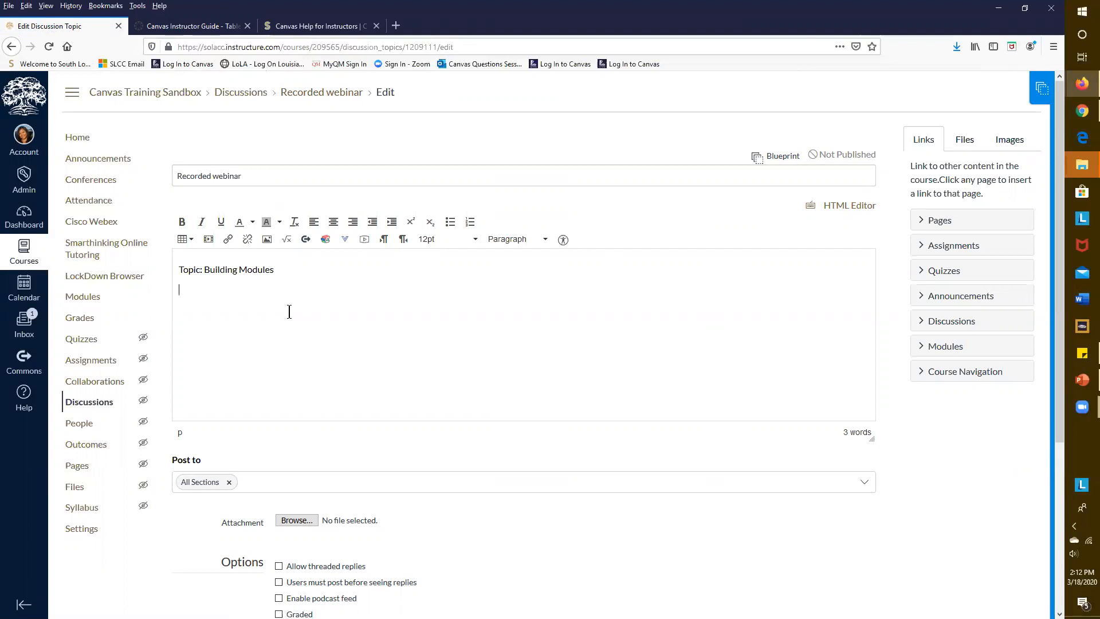
# - Record a webcam media comment in the discussion body, allowing camera and microphone access
pyautogui.click(364, 239)
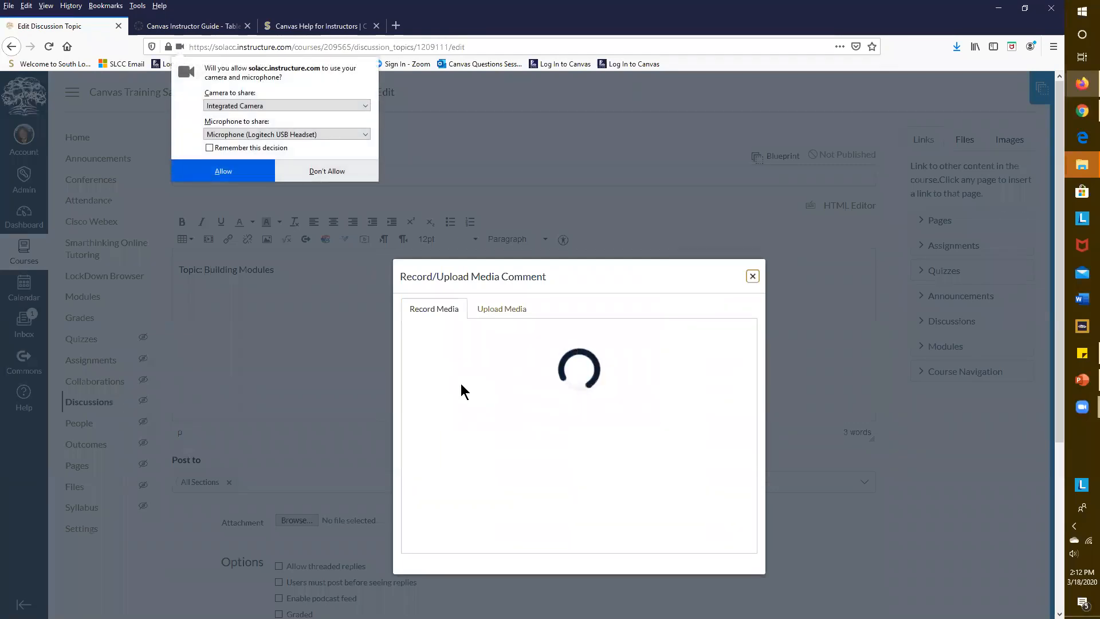
pyautogui.click(237, 171)
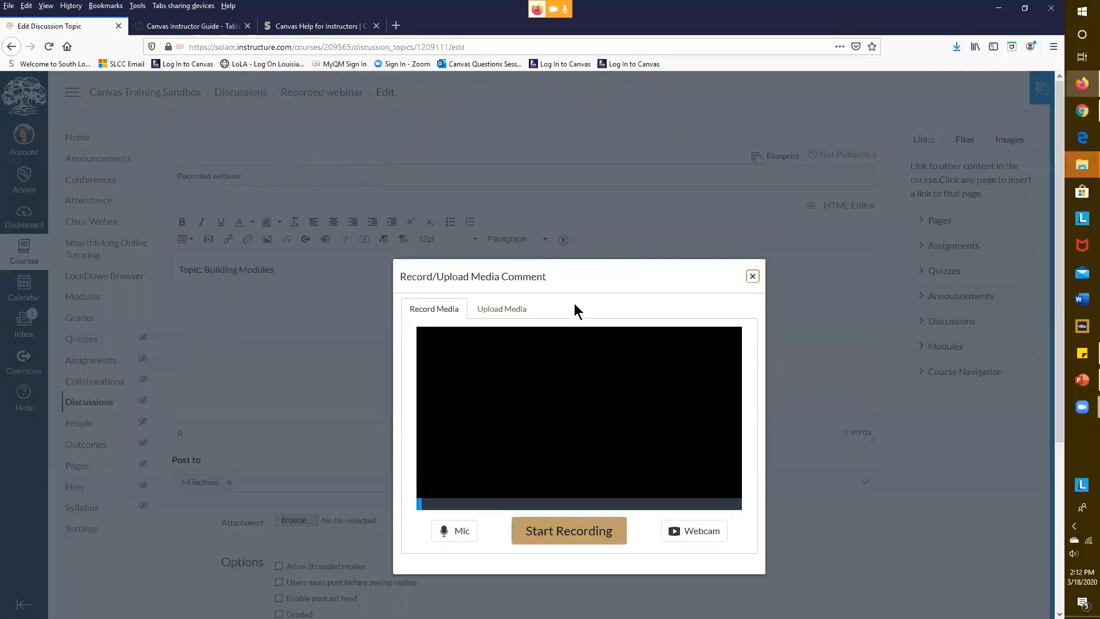
pyautogui.moveTo(582, 278); pyautogui.dragTo(583, 252)
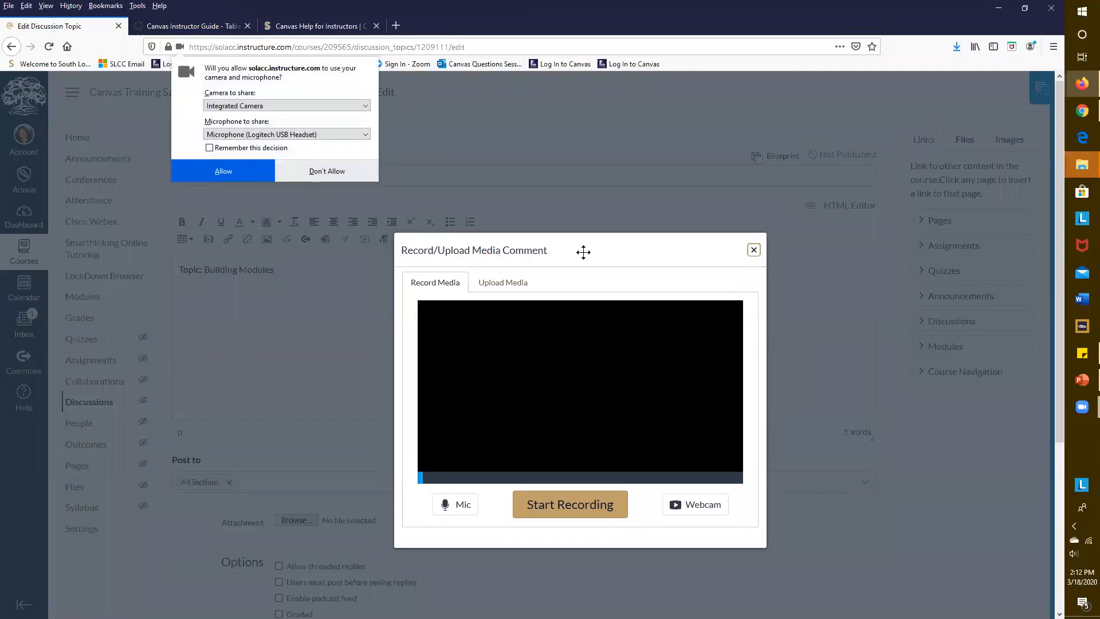
pyautogui.click(242, 172)
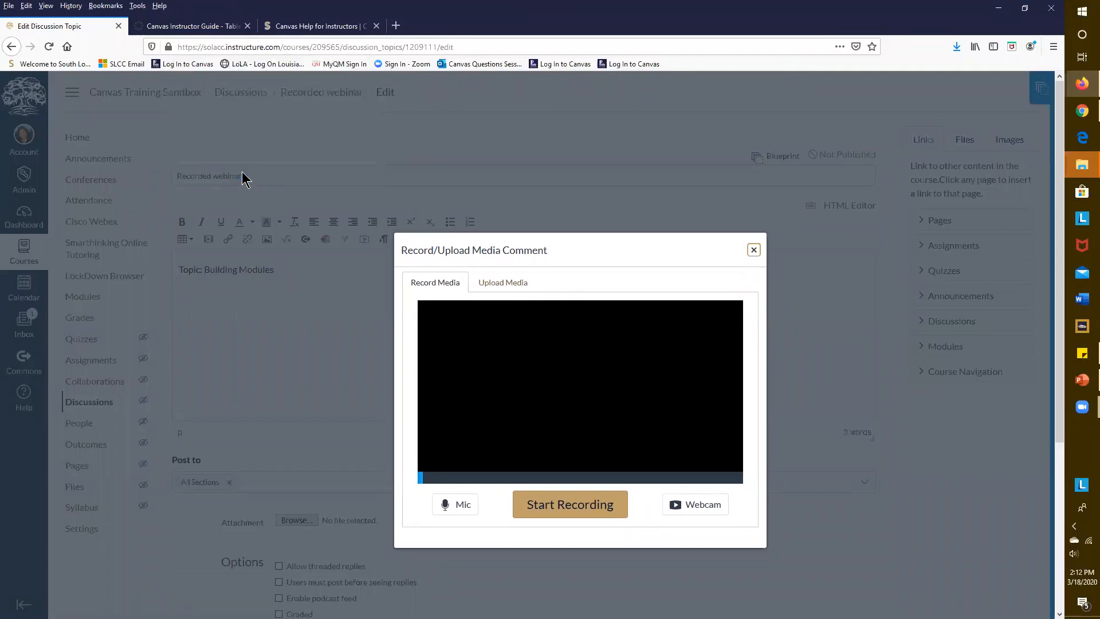
pyautogui.moveTo(598, 242); pyautogui.dragTo(611, 239)
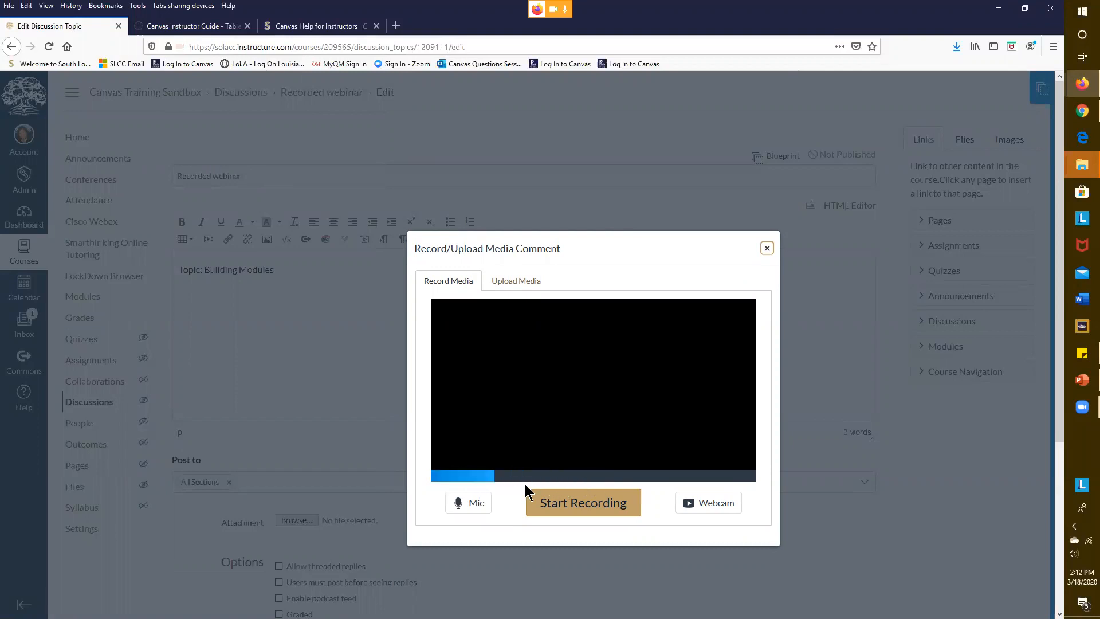
pyautogui.click(559, 502)
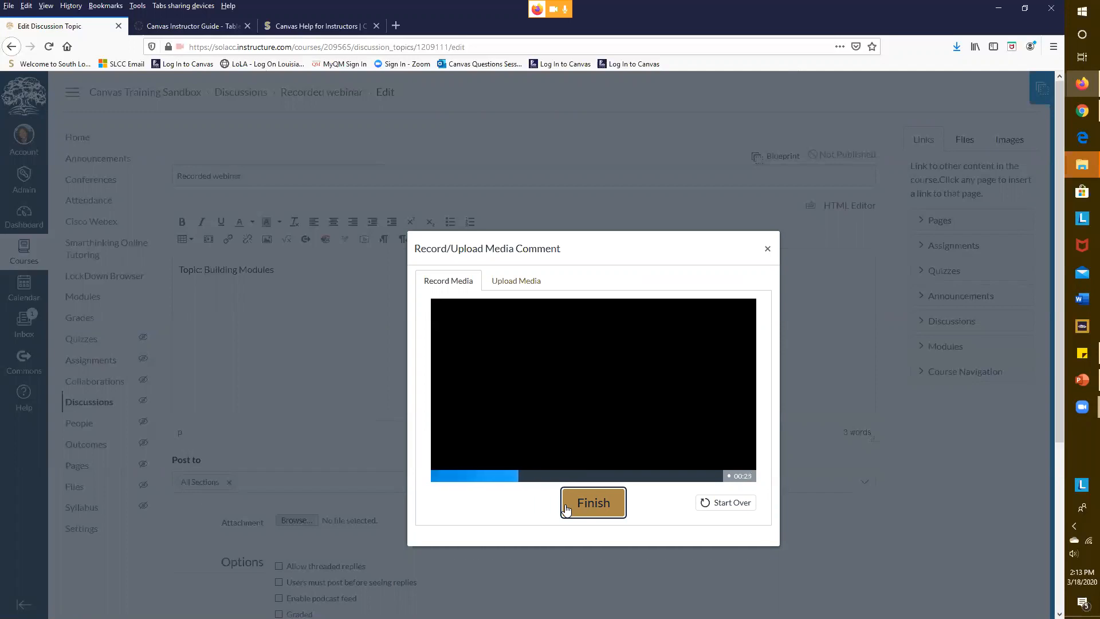
pyautogui.click(565, 507)
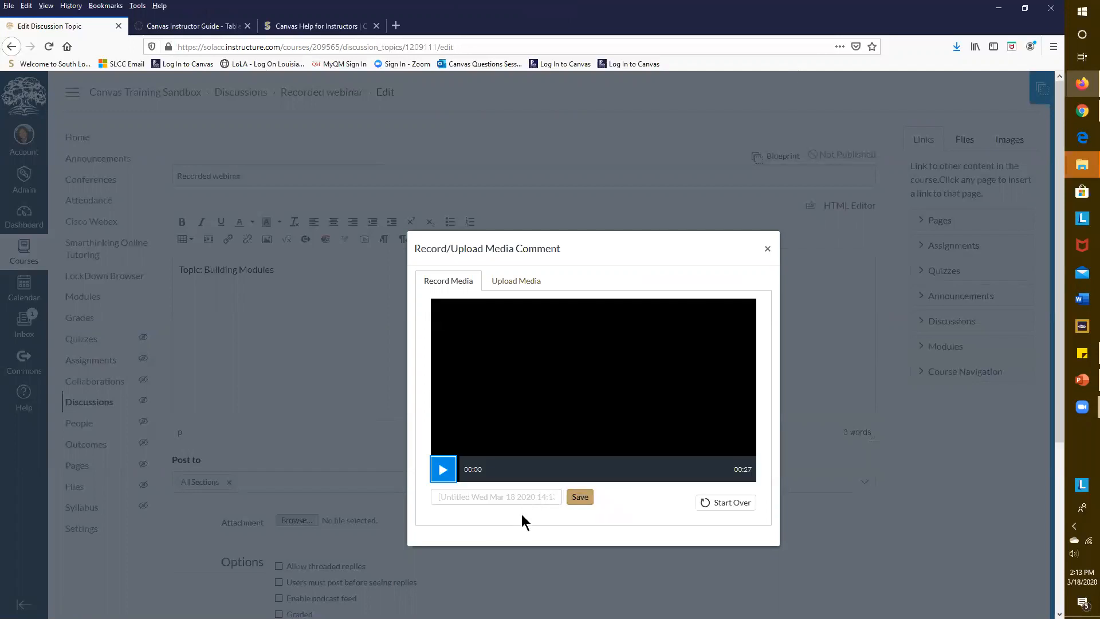
# - Title the recording building Modules Discussion Prompt and save it into the discussion
pyautogui.click(524, 496)
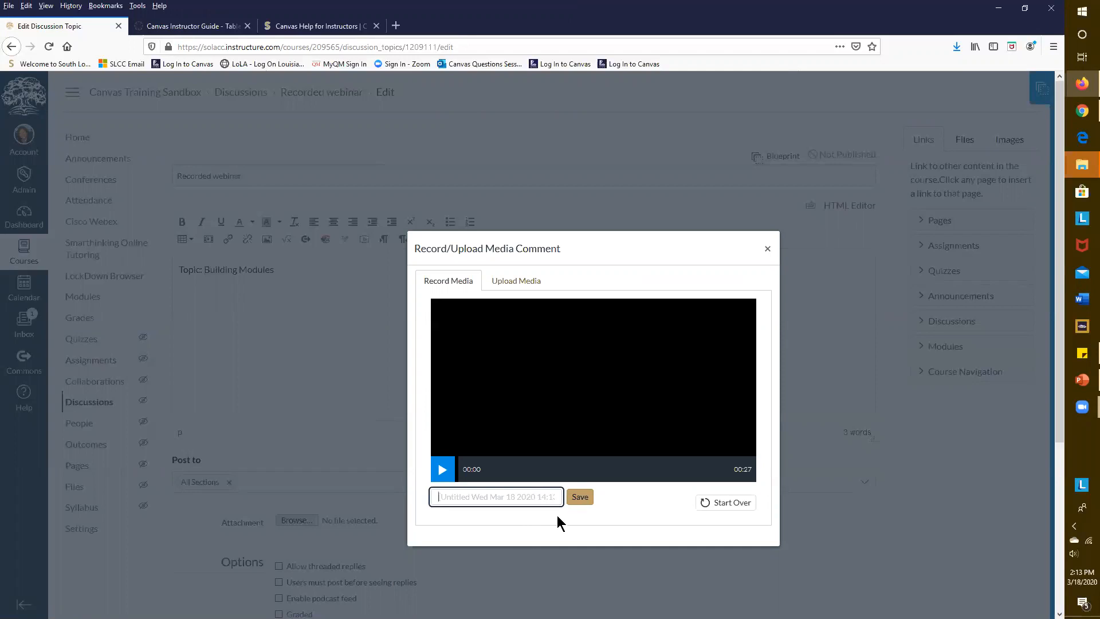
pyautogui.write('building ')
pyautogui.write('MOdules Discus')
pyautogui.write('sion Prompt')
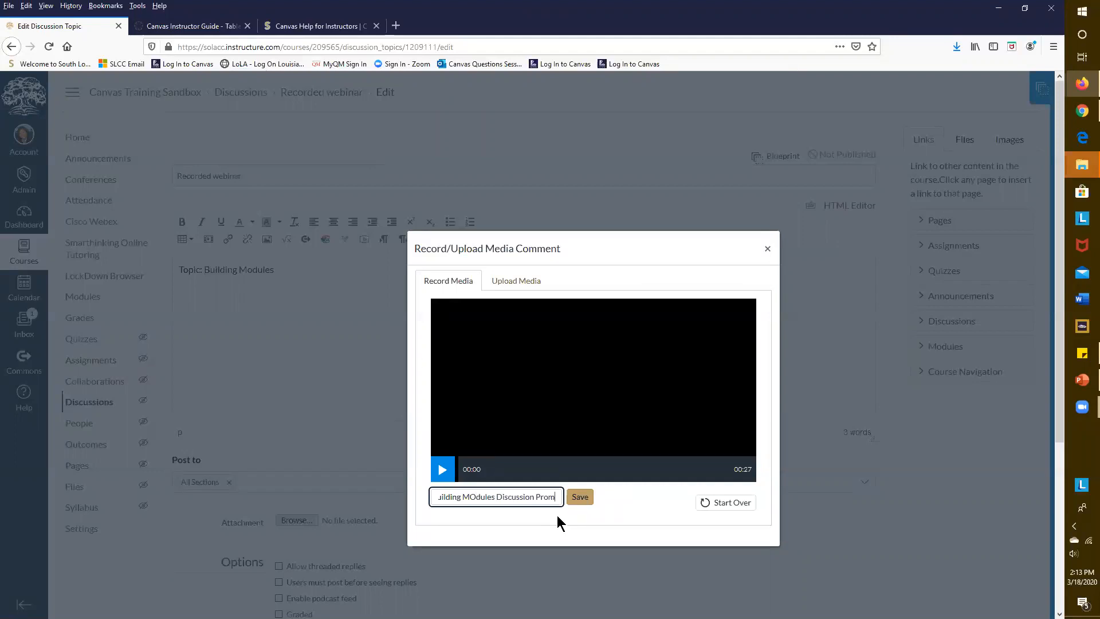
pyautogui.click(468, 498)
pyautogui.press('BackSpace')
pyautogui.write('o')
pyautogui.click(582, 498)
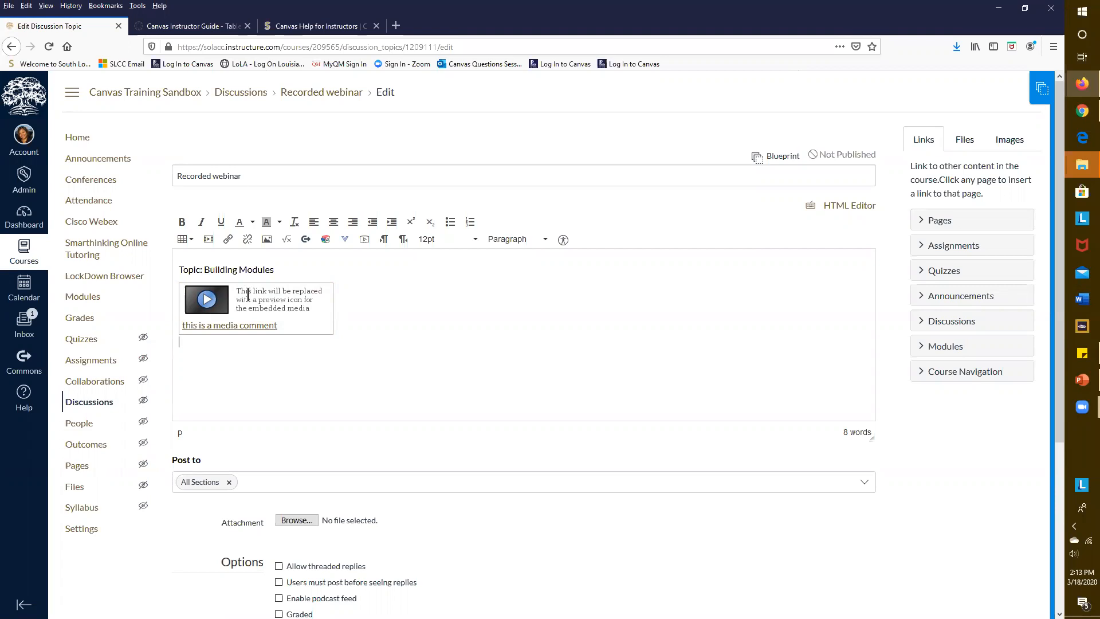
pyautogui.moveTo(239, 293); pyautogui.dragTo(293, 307)
pyautogui.click(337, 337)
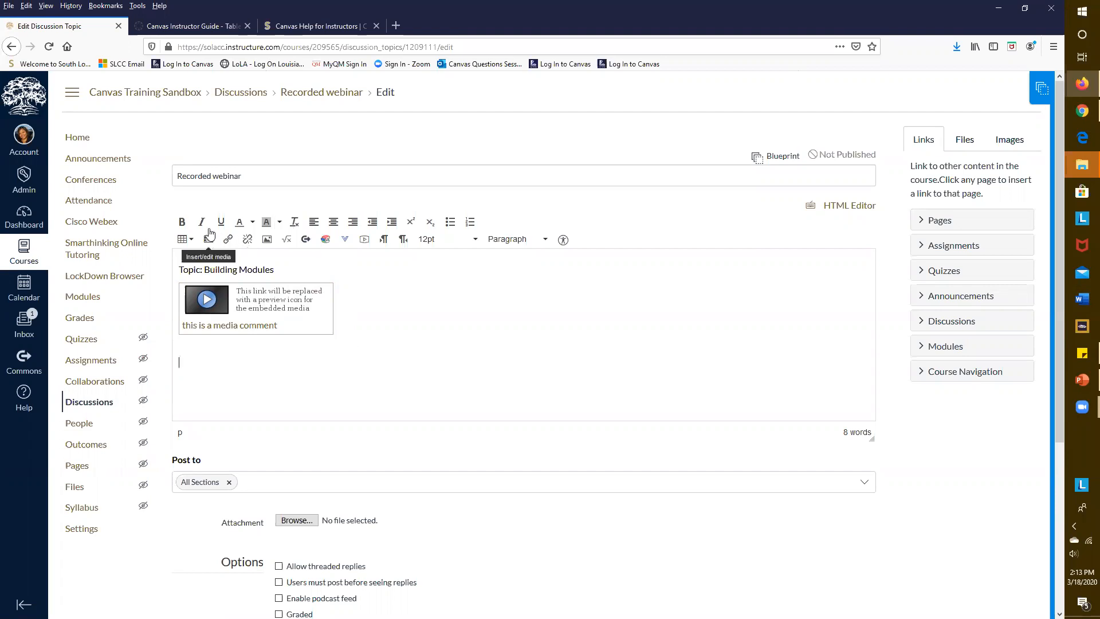
# - Go to youtube.com in a new tab and search for discussion
pyautogui.click(396, 25)
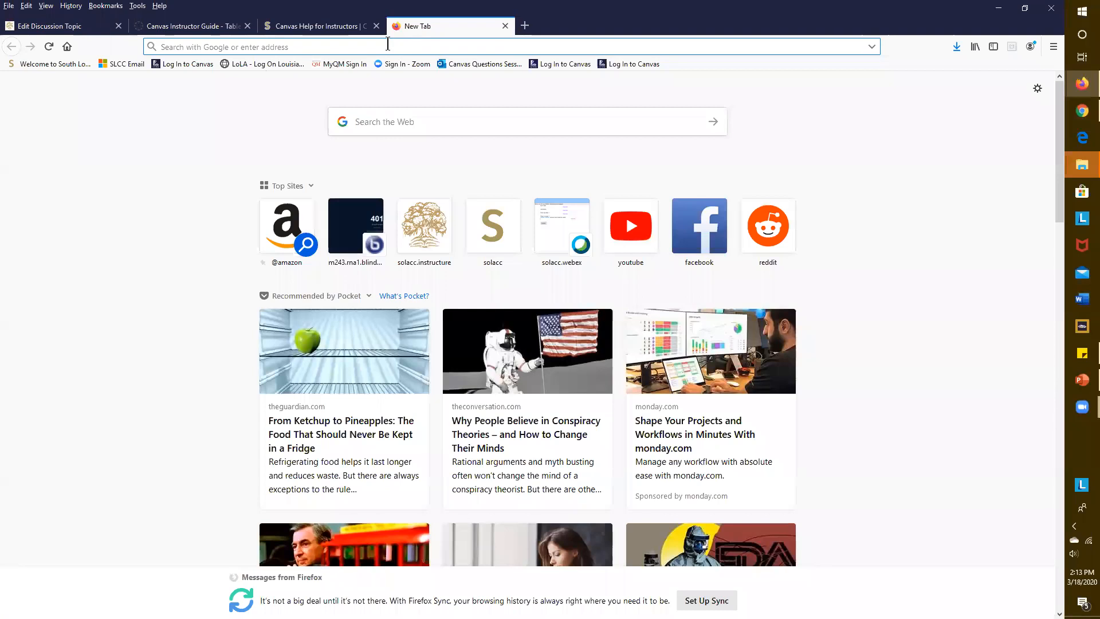
pyautogui.write('youtube.com')
pyautogui.press('Return')
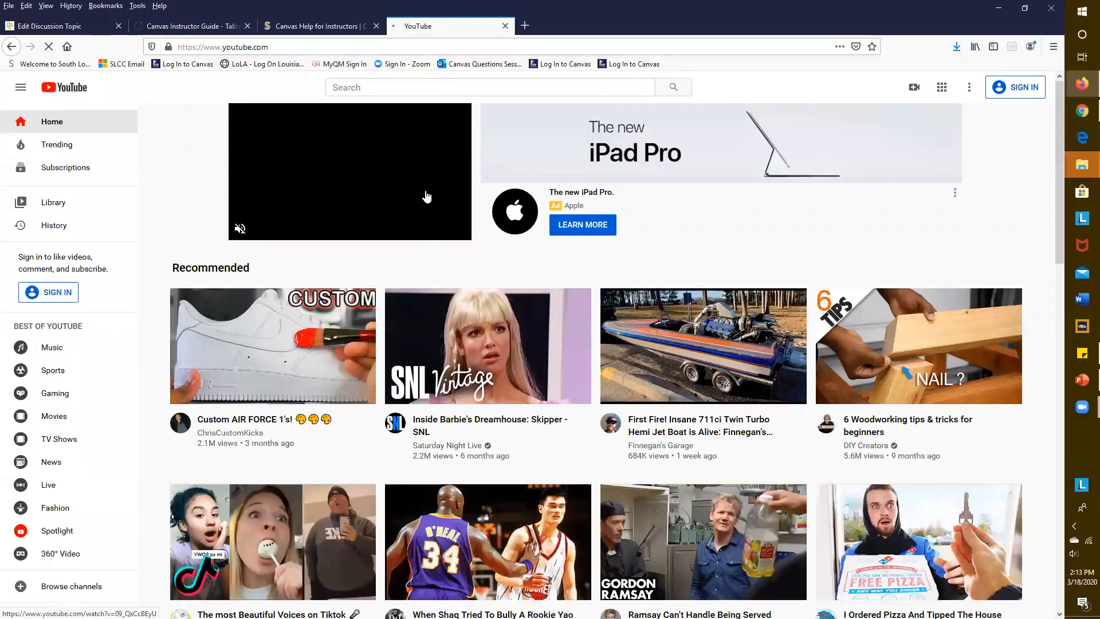
pyautogui.click(364, 87)
pyautogui.write('discussion')
pyautogui.press('Return')
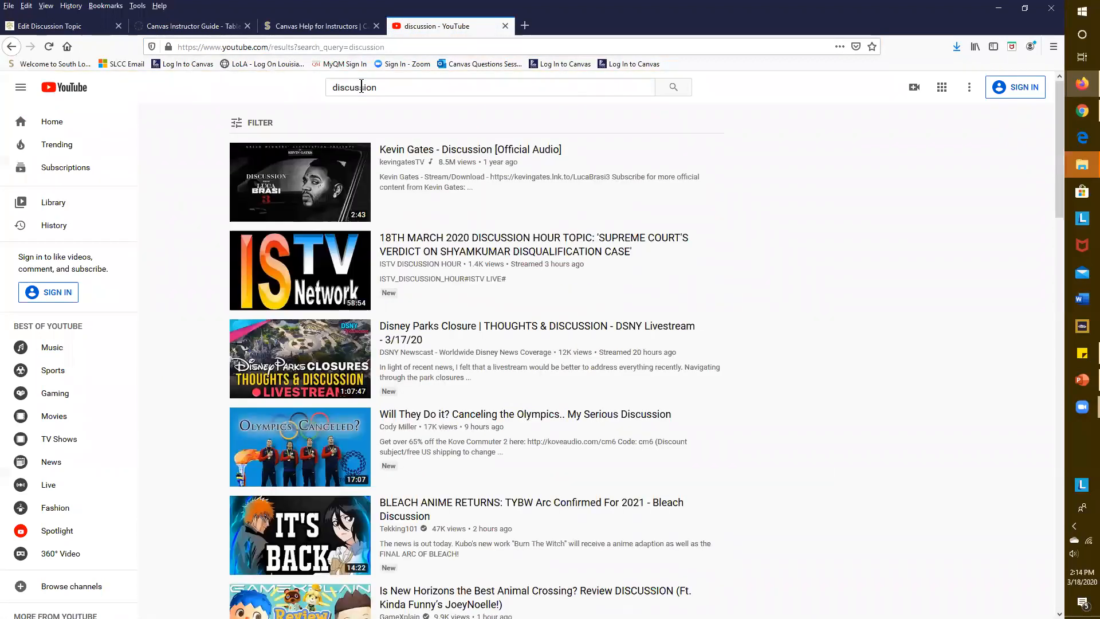
# - Open the Is New Horizons the Best Animal Crossing? Review DISCUSSION video from the results
pyautogui.scroll(-2, 344, 366)
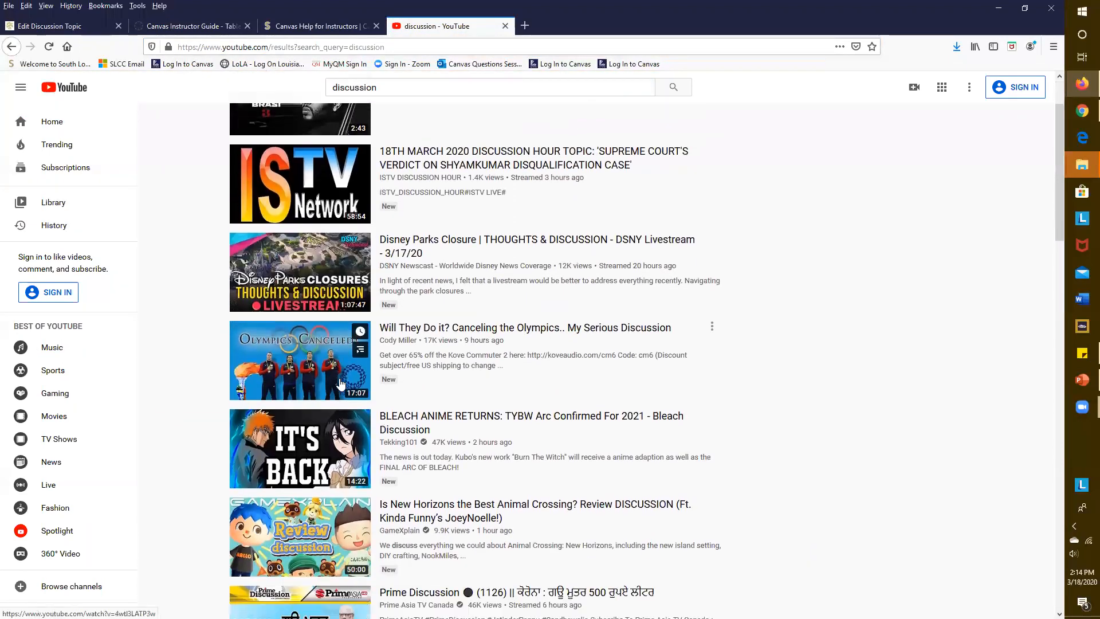
pyautogui.scroll(-3, 340, 383)
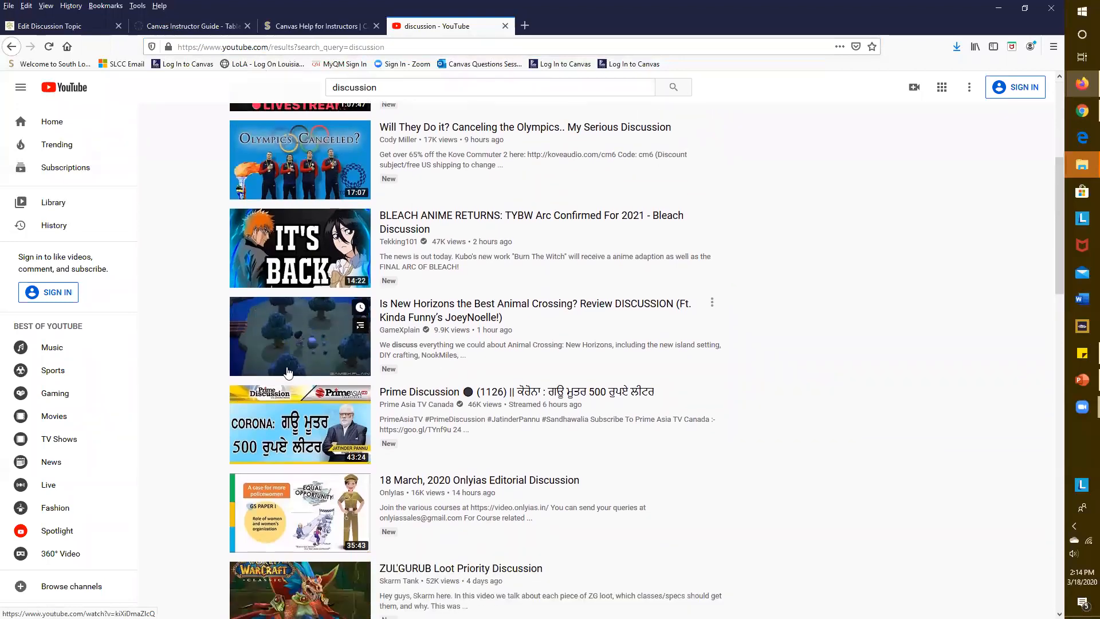
pyautogui.click(435, 302)
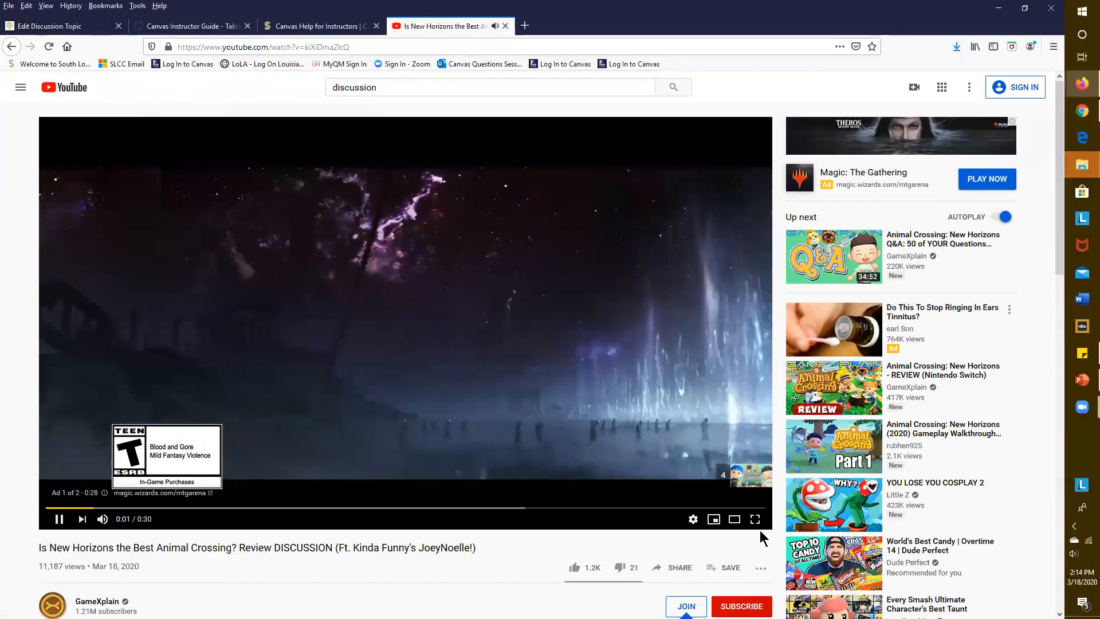
# - Copy the video's embed code from its share options
pyautogui.click(676, 567)
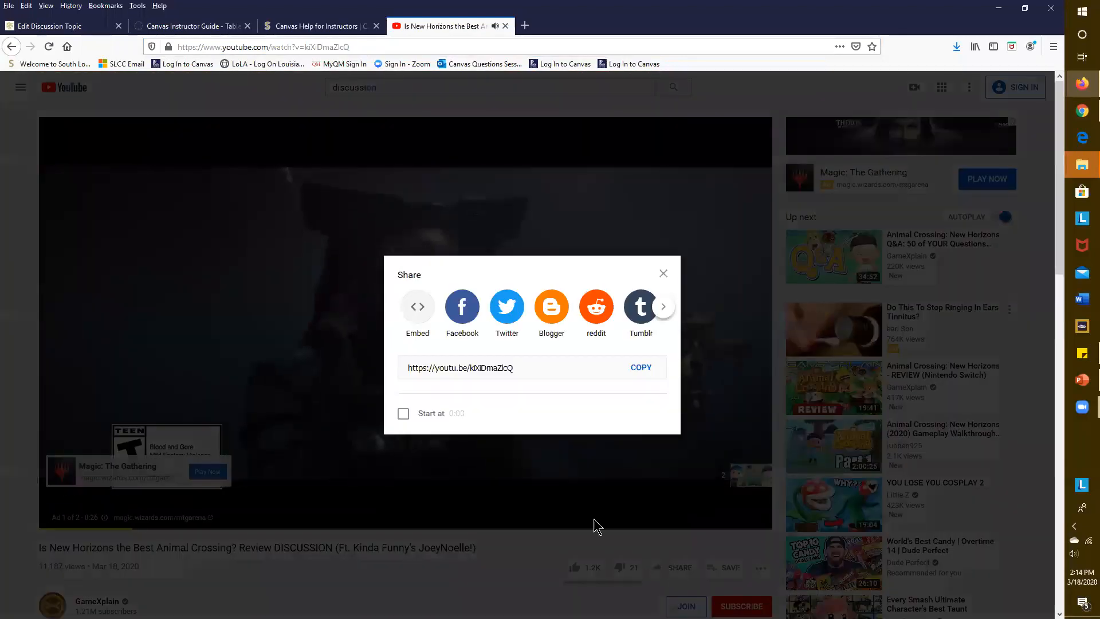
pyautogui.click(417, 309)
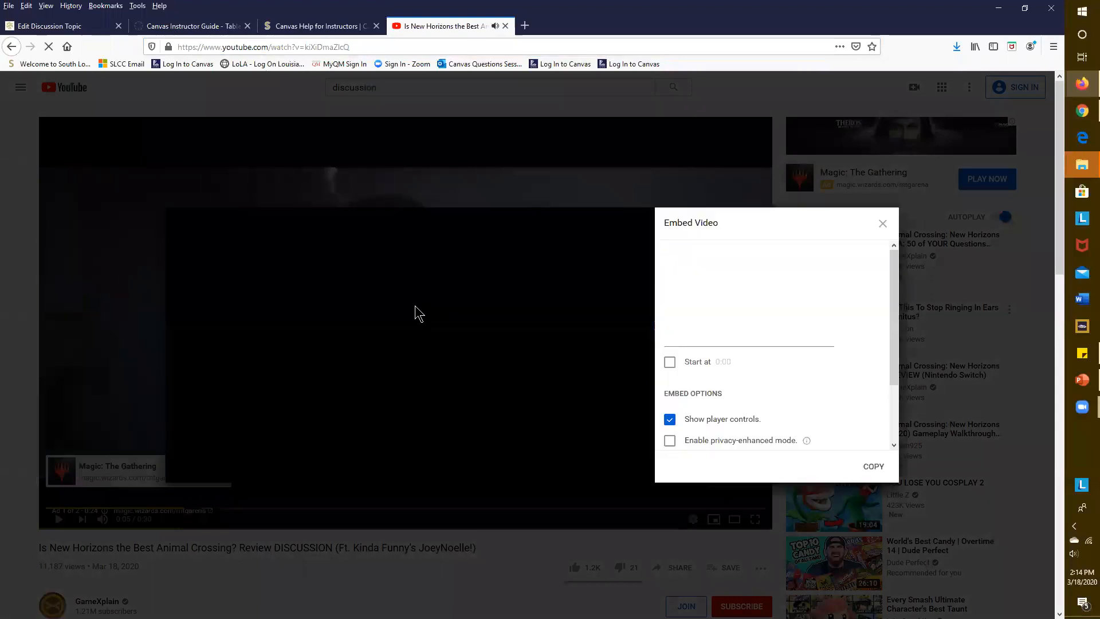
pyautogui.moveTo(802, 340); pyautogui.dragTo(665, 256)
pyautogui.rightClick(664, 261)
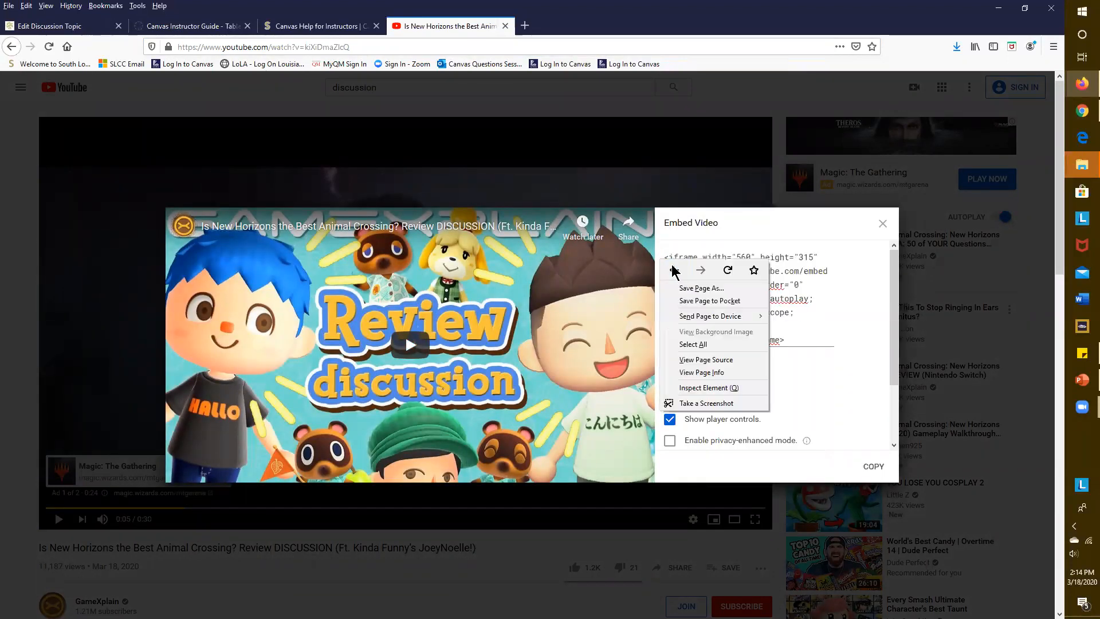
pyautogui.moveTo(813, 339); pyautogui.dragTo(665, 256)
pyautogui.click(726, 312)
pyautogui.moveTo(793, 337); pyautogui.dragTo(651, 254)
pyautogui.rightClick(691, 261)
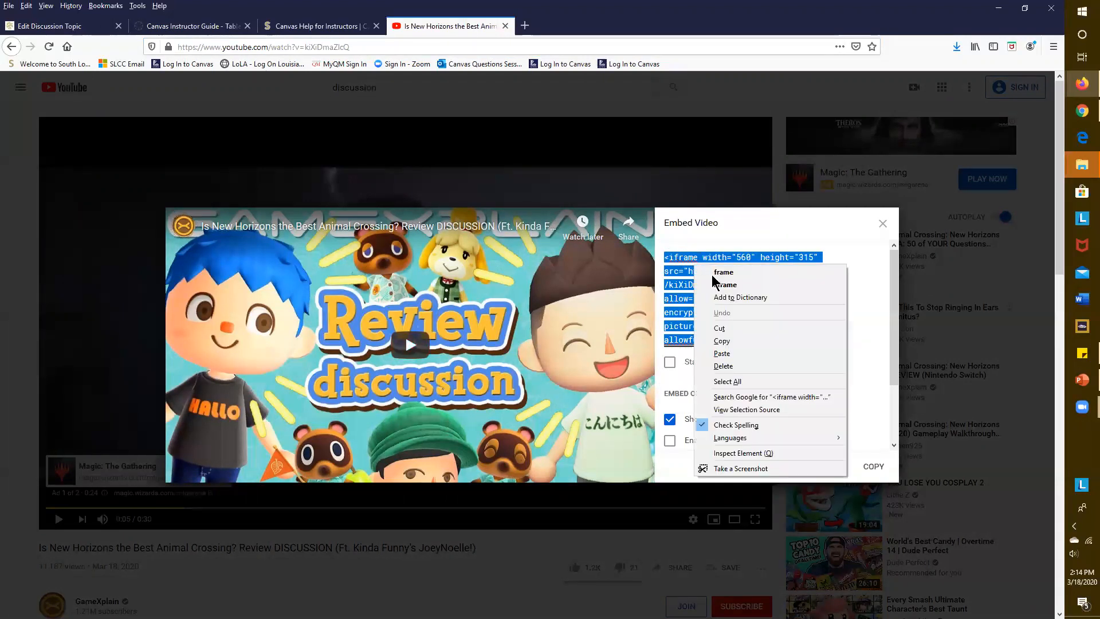
pyautogui.click(723, 341)
pyautogui.click(875, 234)
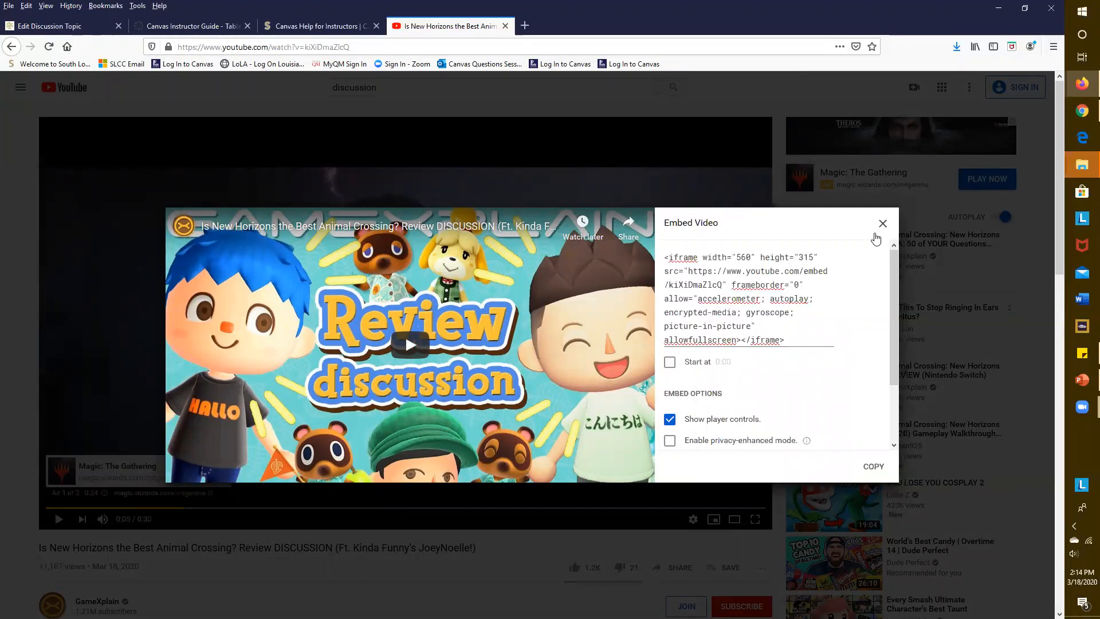
# - Close the YouTube tab and paste the embed code into the discussion's Insert/edit media embed field
pyautogui.click(506, 29)
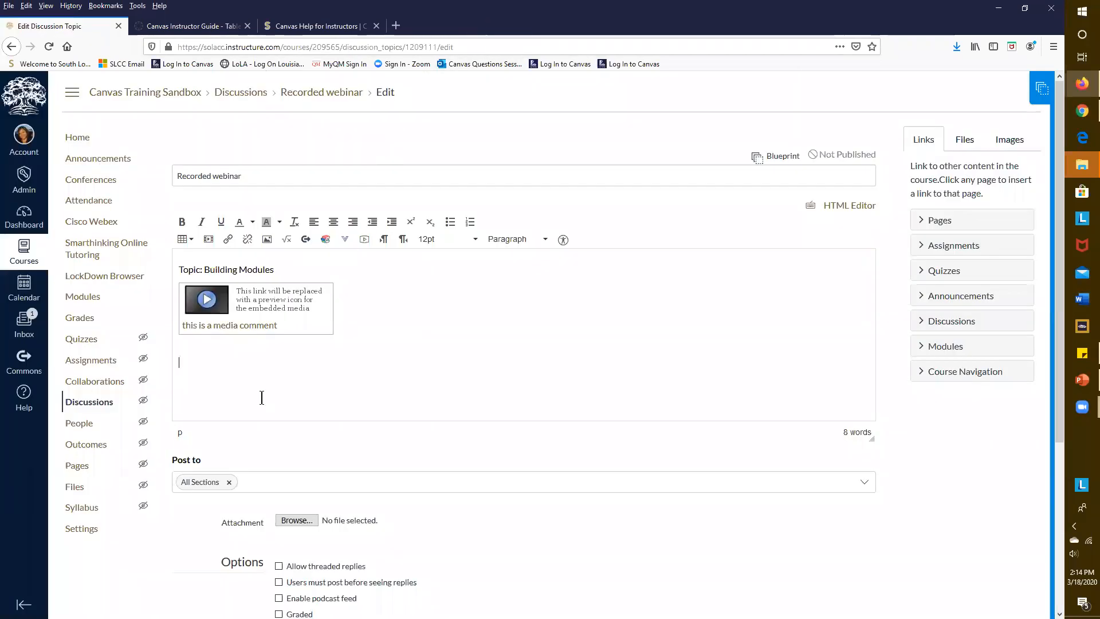
pyautogui.click(210, 241)
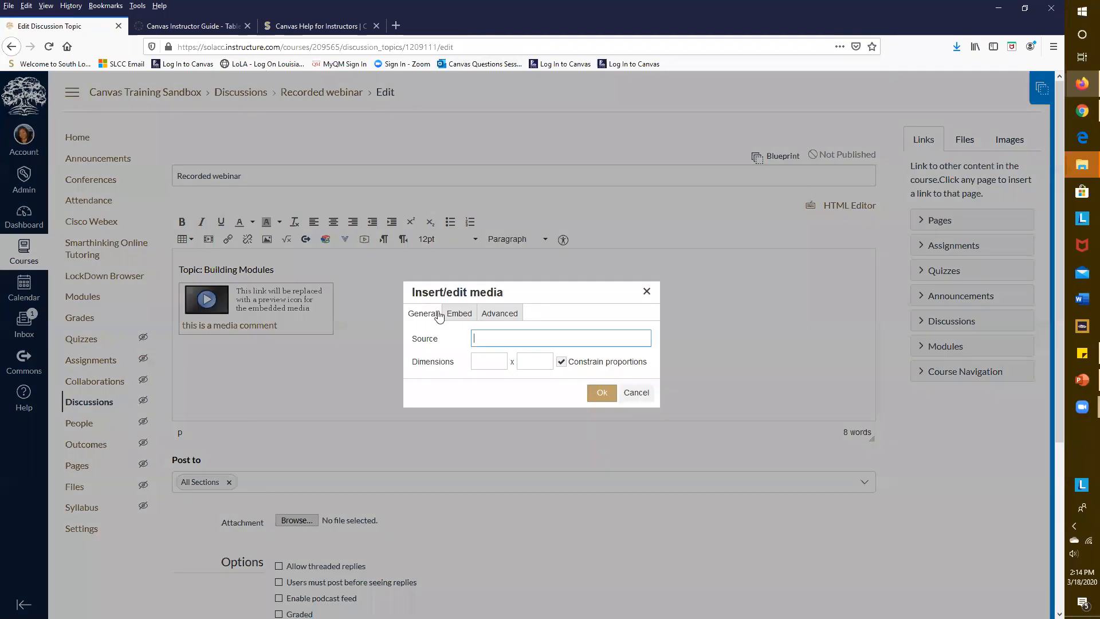
pyautogui.click(452, 315)
pyautogui.click(467, 356)
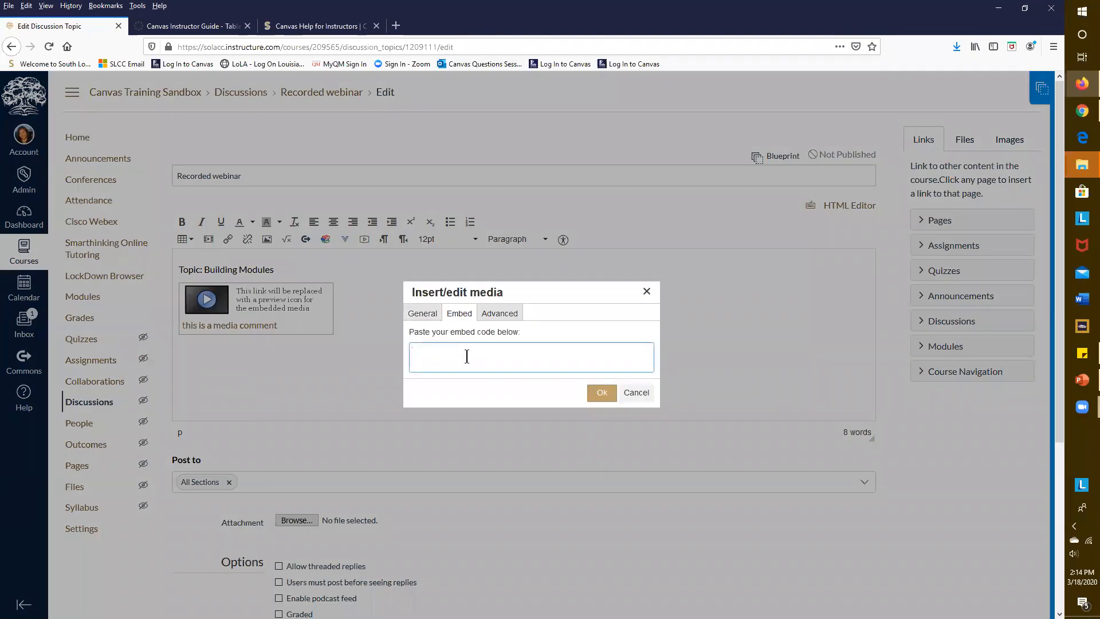
pyautogui.rightClick(467, 357)
pyautogui.click(498, 403)
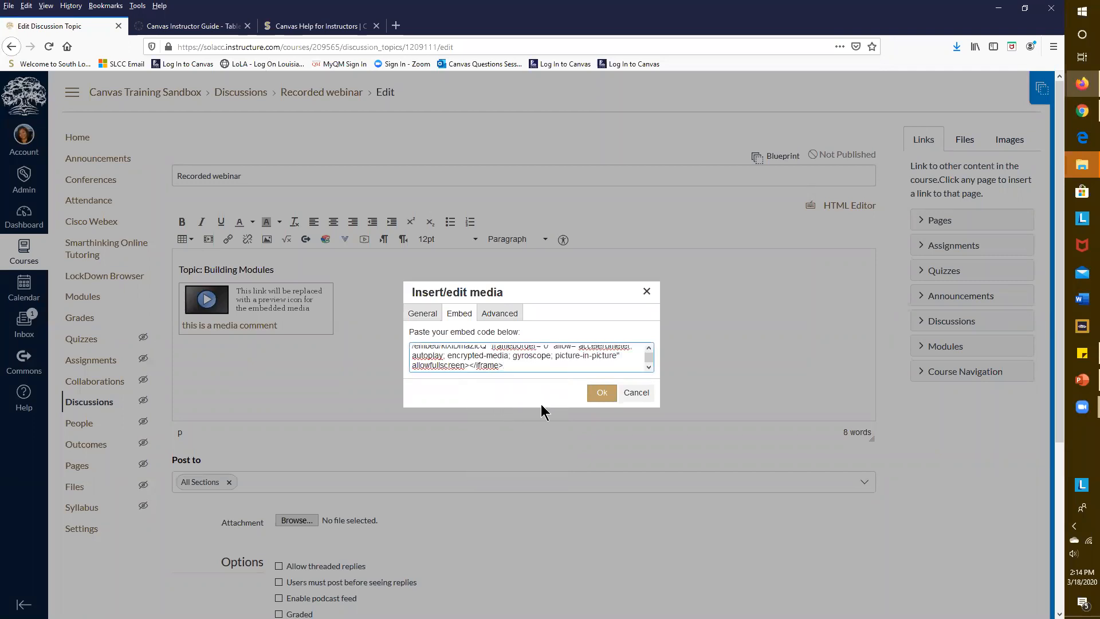
# - Insert the embedded YouTube video into the discussion and enlarge the editor area to show it
pyautogui.click(600, 393)
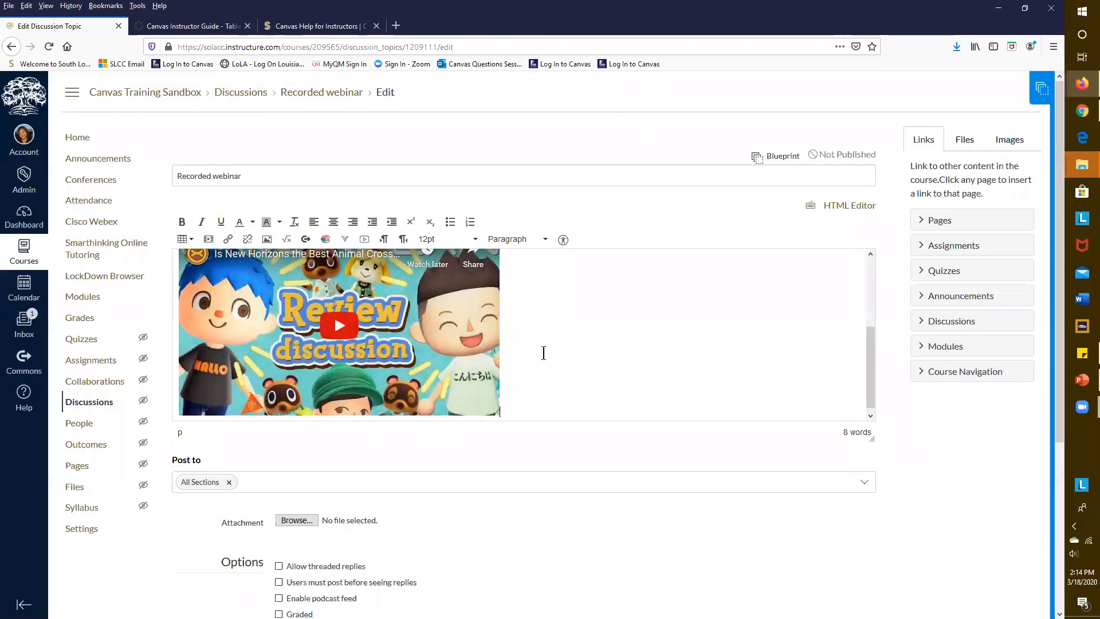
pyautogui.scroll(3, 544, 352)
pyautogui.scroll(-3, 581, 341)
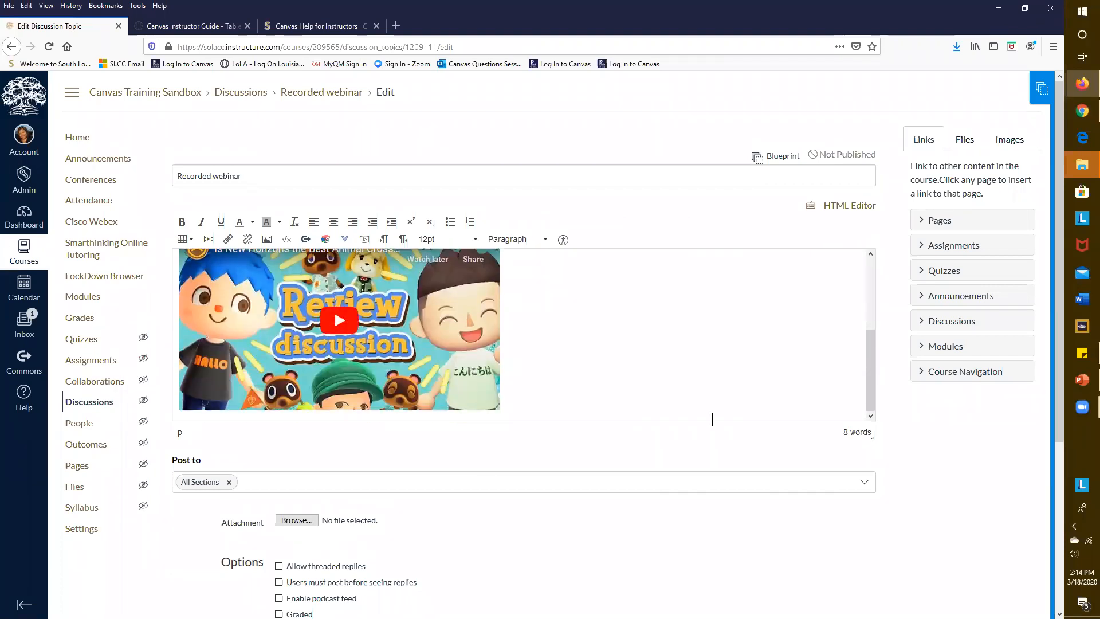
pyautogui.moveTo(872, 438); pyautogui.dragTo(894, 559)
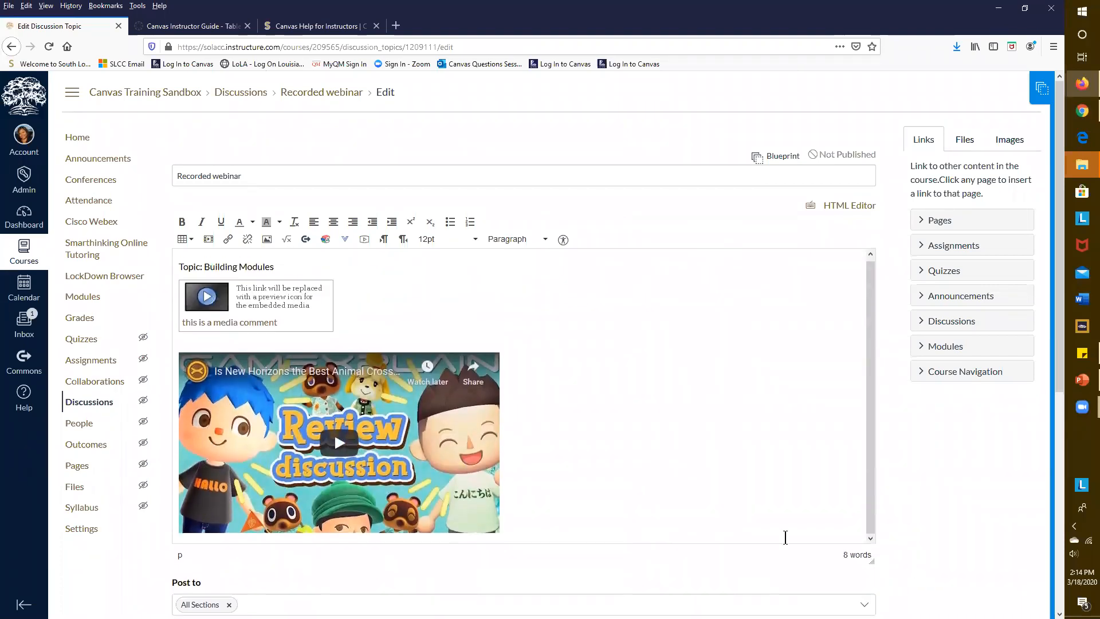
pyautogui.scroll(-1, 682, 494)
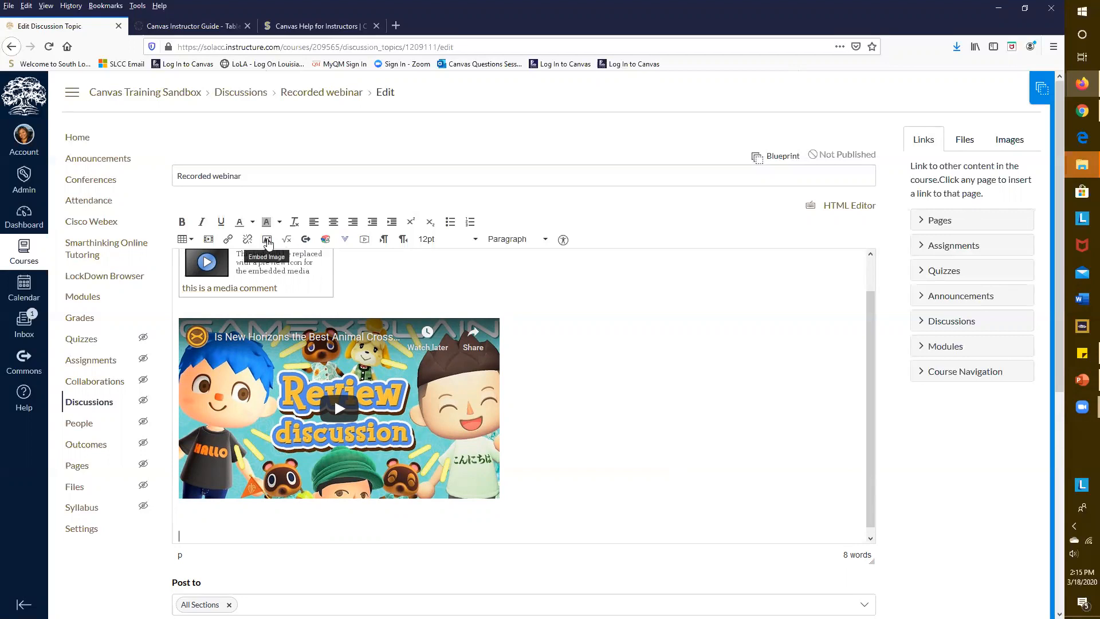
# - Start inserting an image from Course files and upload Canvas guides.png from the computer
pyautogui.click(267, 241)
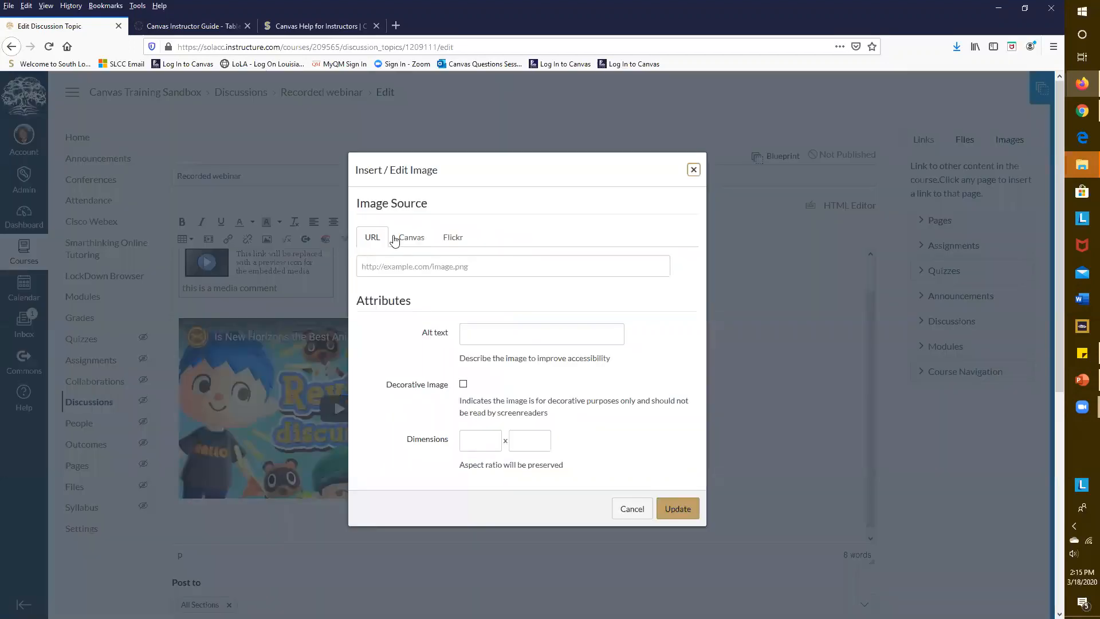
pyautogui.click(408, 239)
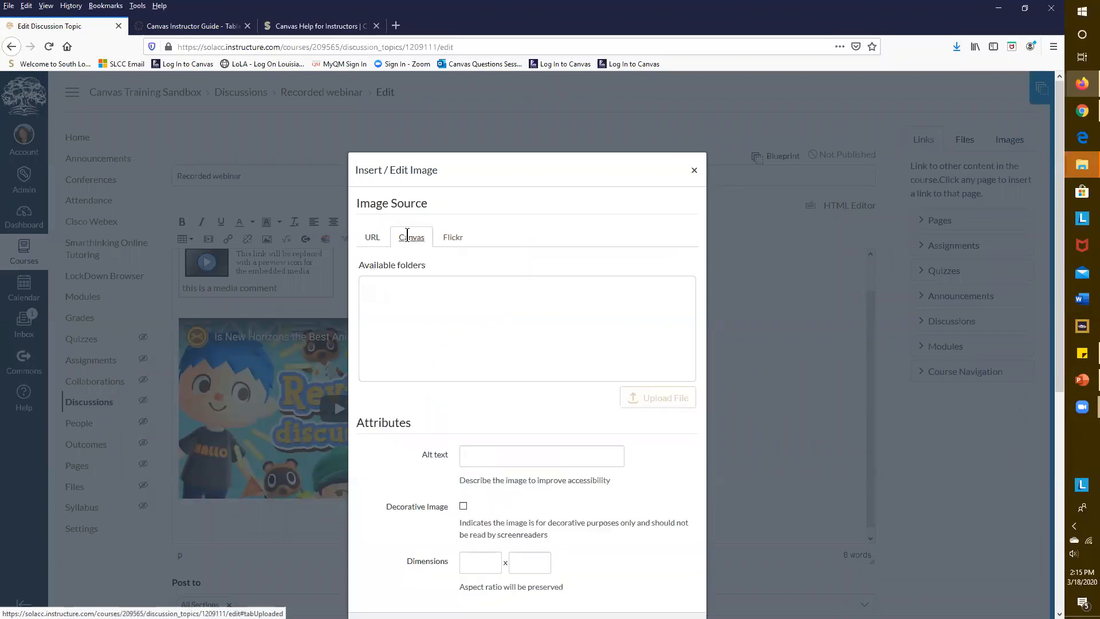
pyautogui.click(420, 291)
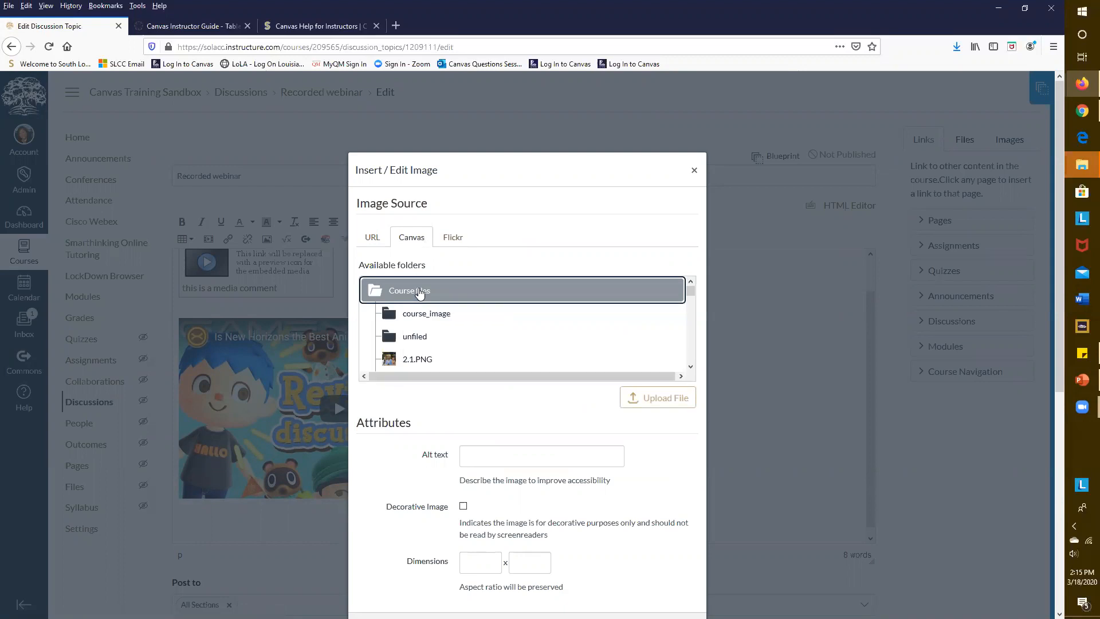
pyautogui.click(650, 401)
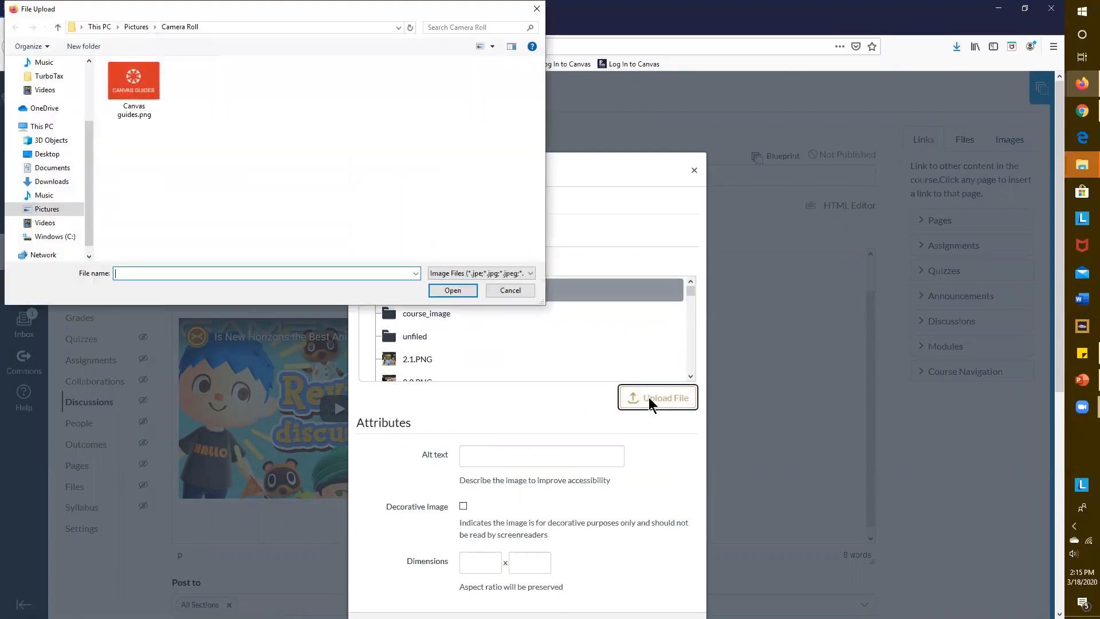
pyautogui.doubleClick(154, 91)
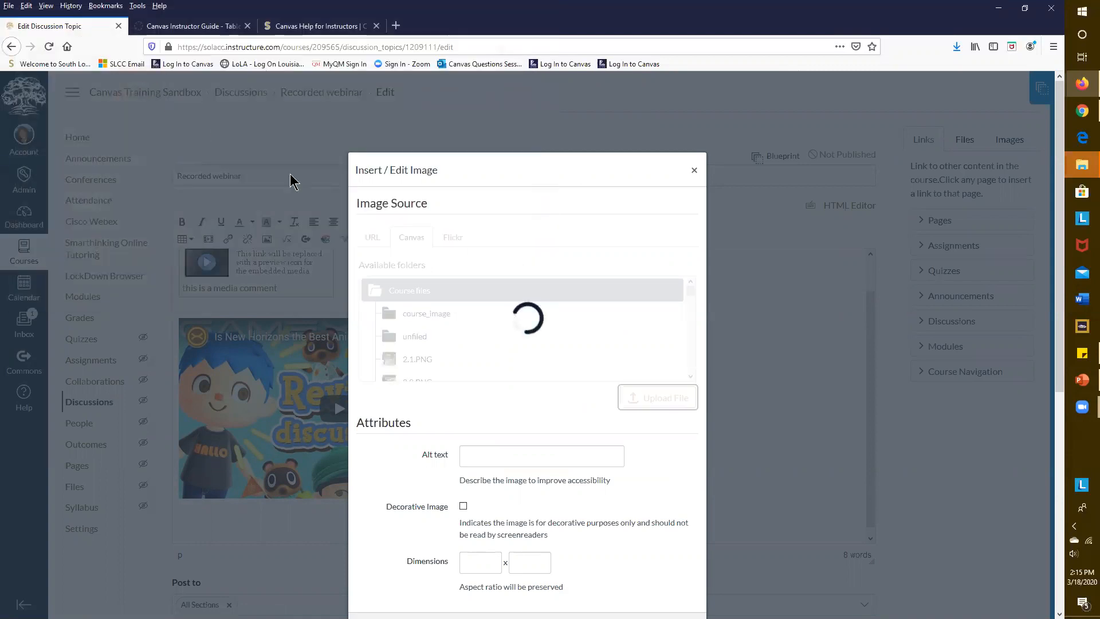
# - Set the image's alt text to Canvas Guides Image and its width to 700, then insert it
pyautogui.click(567, 453)
pyautogui.press('BackSpace')
pyautogui.press('BackSpace')
pyautogui.press('BackSpace')
pyautogui.press('BackSpace')
pyautogui.press('BackSpace')
pyautogui.press('BackSpace')
pyautogui.press('BackSpace')
pyautogui.write('Guides Image')
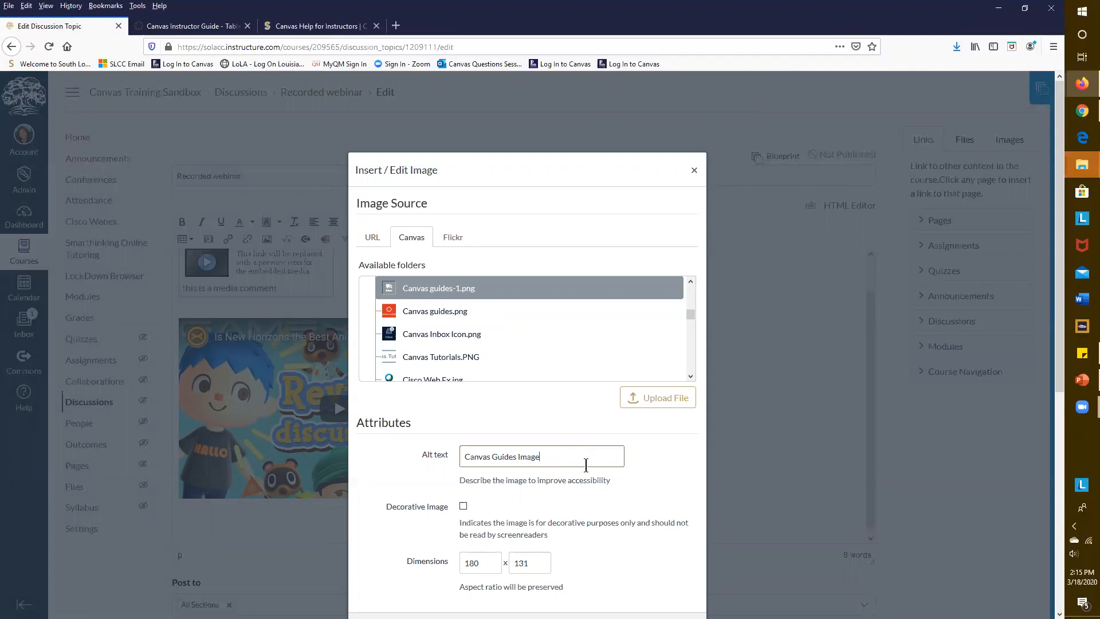
pyautogui.click(440, 565)
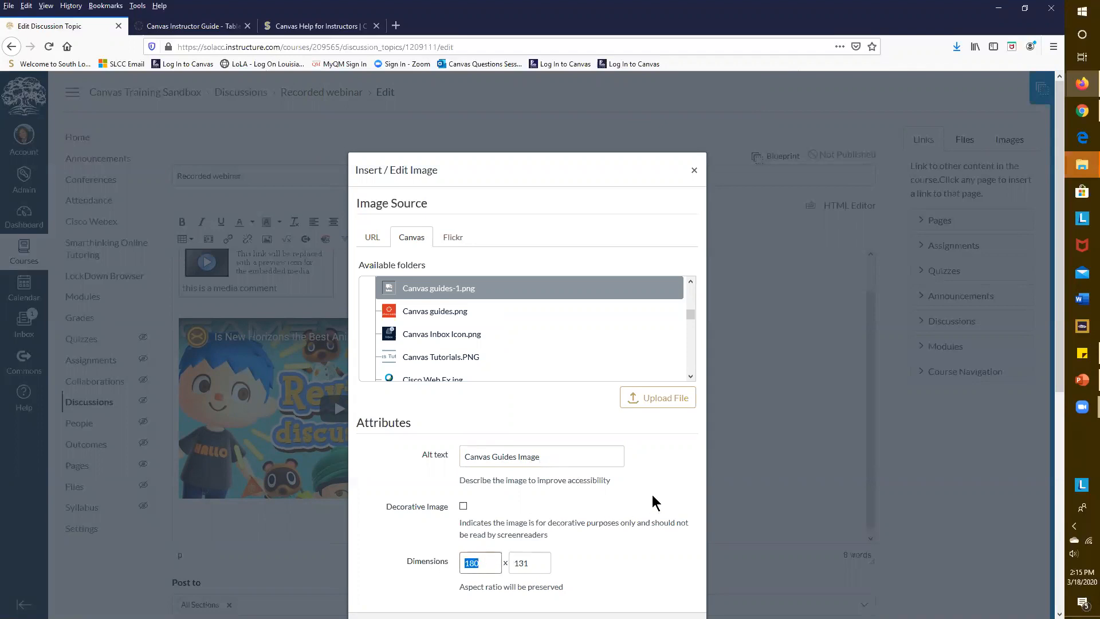
pyautogui.write('700')
pyautogui.click(653, 536)
pyautogui.scroll(-2, 648, 525)
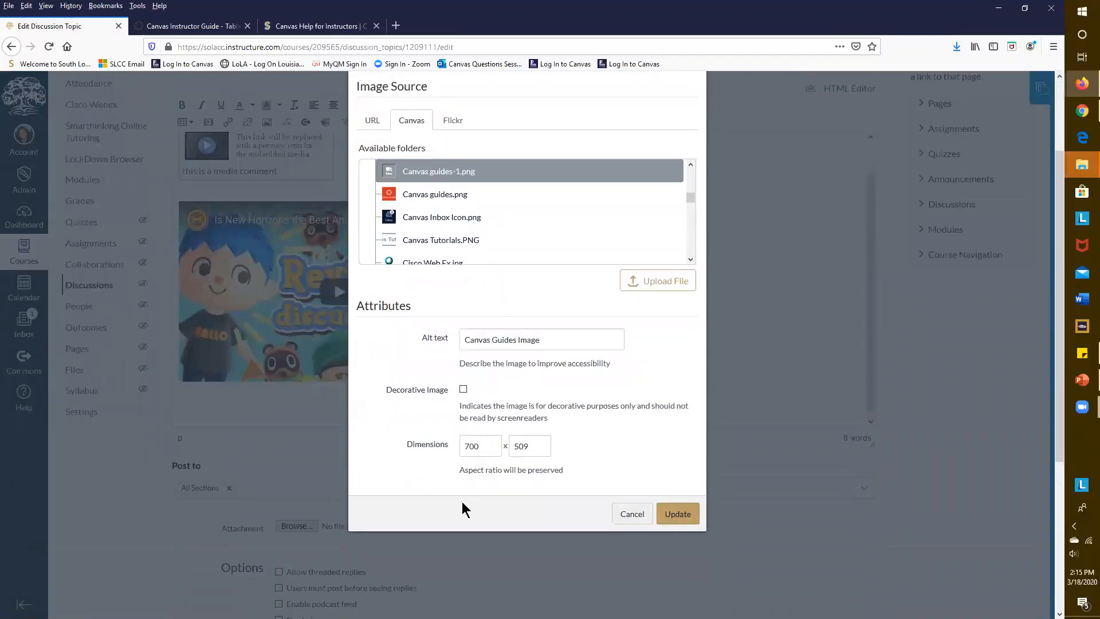
pyautogui.click(678, 514)
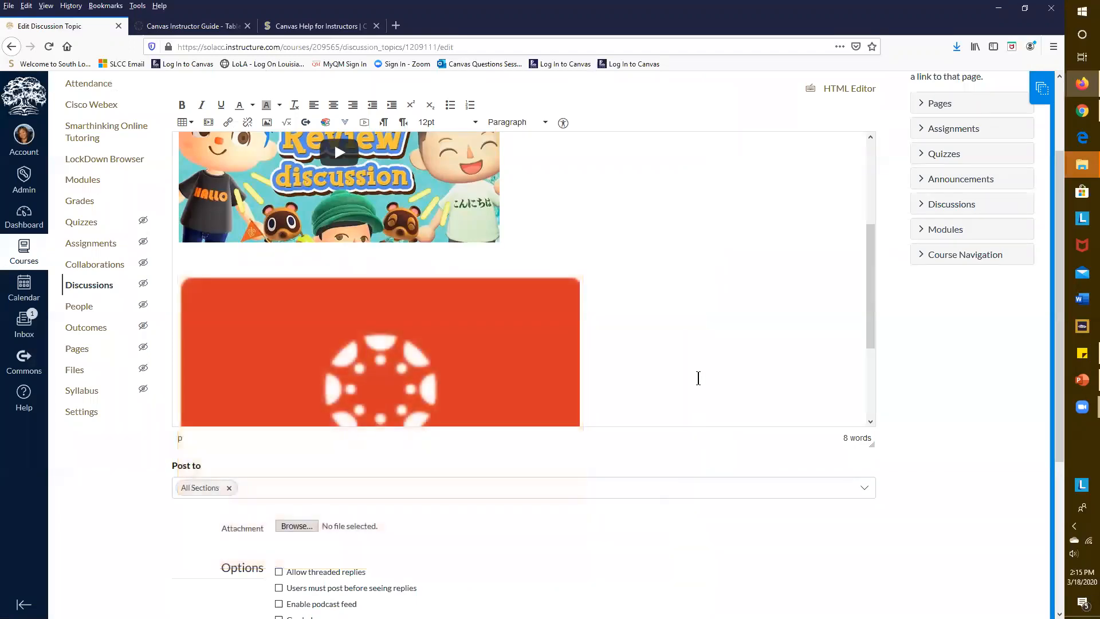
# - Resize the inserted Canvas Guides image to a much smaller size
pyautogui.moveTo(871, 441); pyautogui.dragTo(872, 613)
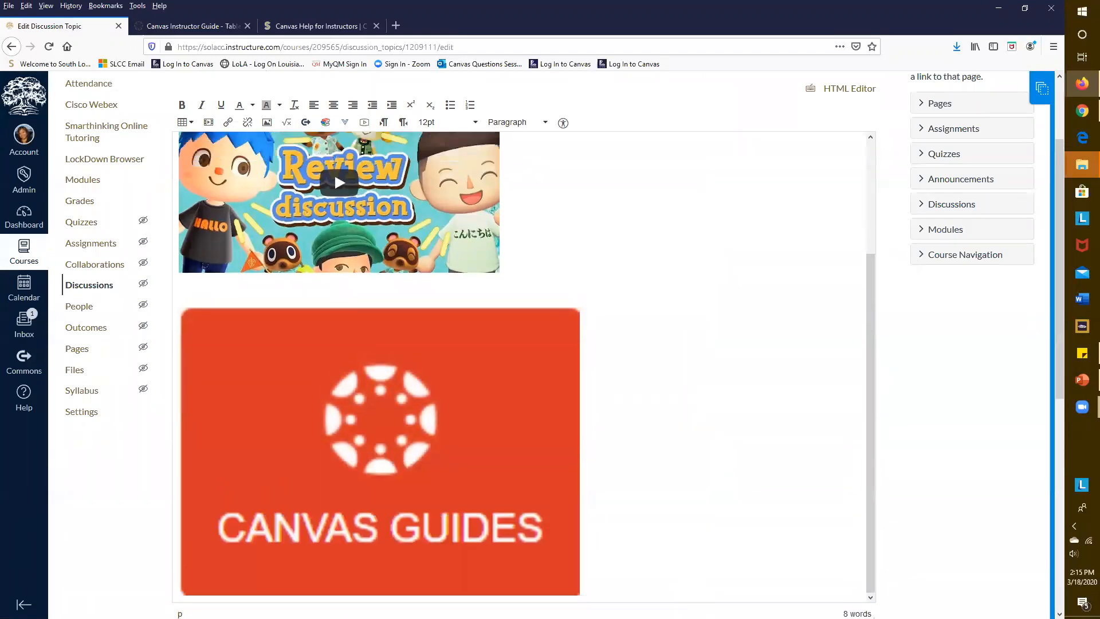
pyautogui.scroll(3, 693, 459)
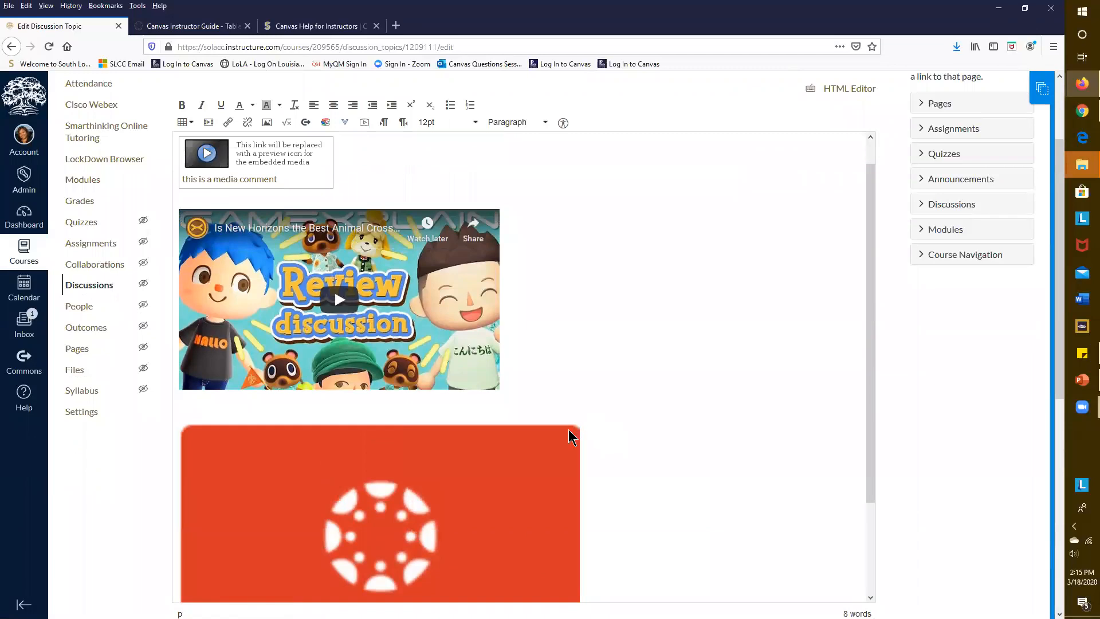
pyautogui.click(570, 439)
pyautogui.moveTo(579, 421); pyautogui.dragTo(341, 532)
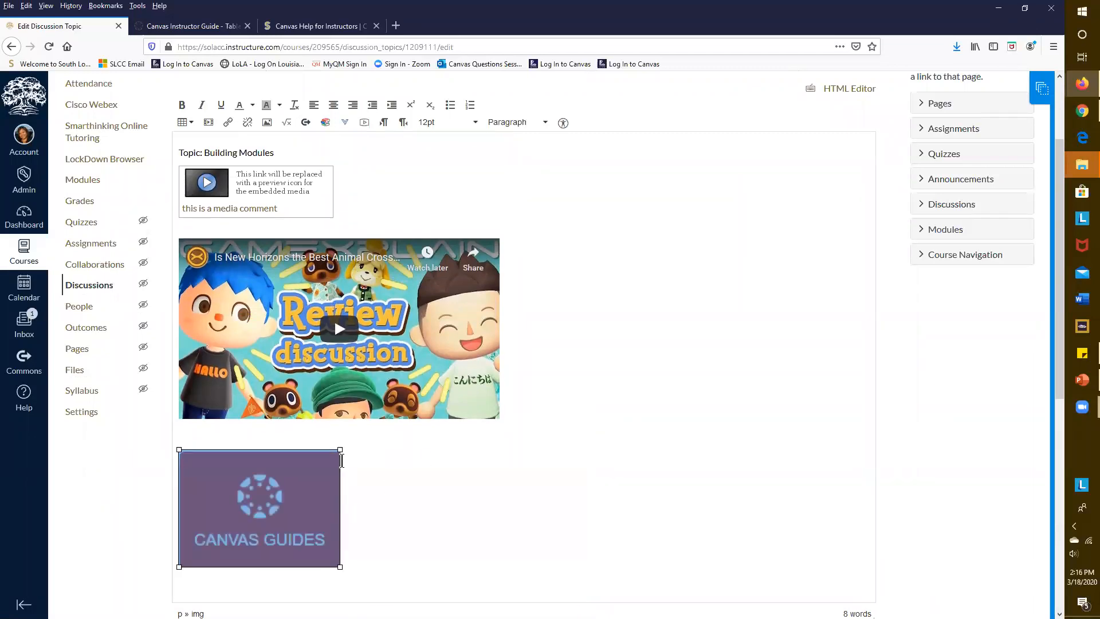
pyautogui.moveTo(341, 450); pyautogui.dragTo(306, 477)
pyautogui.moveTo(482, 421); pyautogui.dragTo(320, 490)
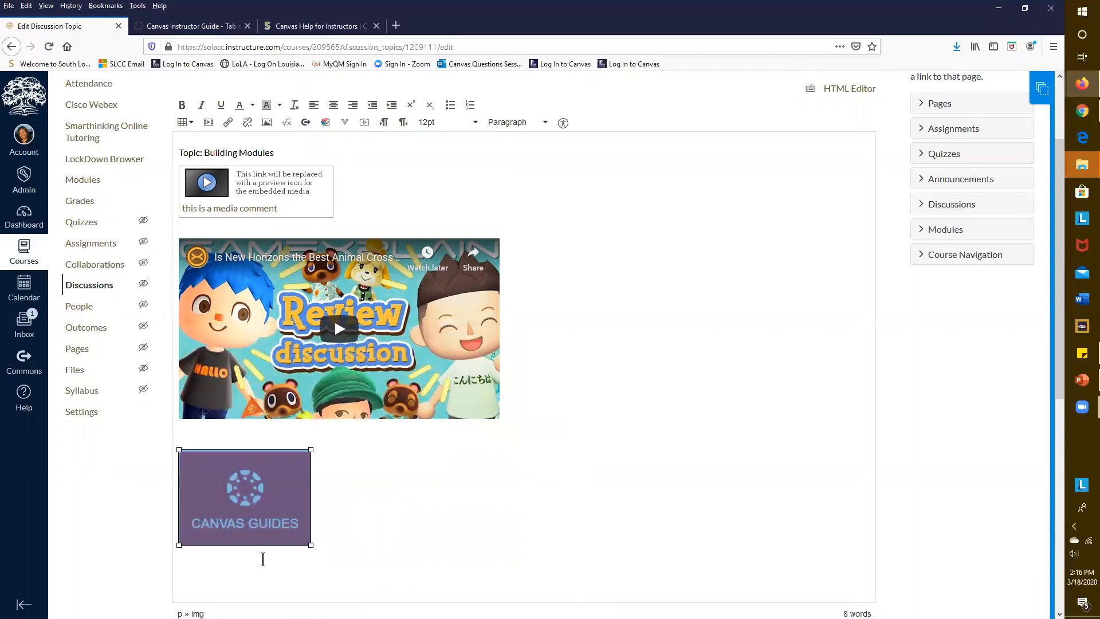
# - Move the Canvas Guides image up so it sits directly below the Topic: Building Modules heading
pyautogui.moveTo(240, 492); pyautogui.dragTo(388, 229)
pyautogui.moveTo(249, 301); pyautogui.dragTo(290, 156)
pyautogui.moveTo(230, 218); pyautogui.dragTo(220, 152)
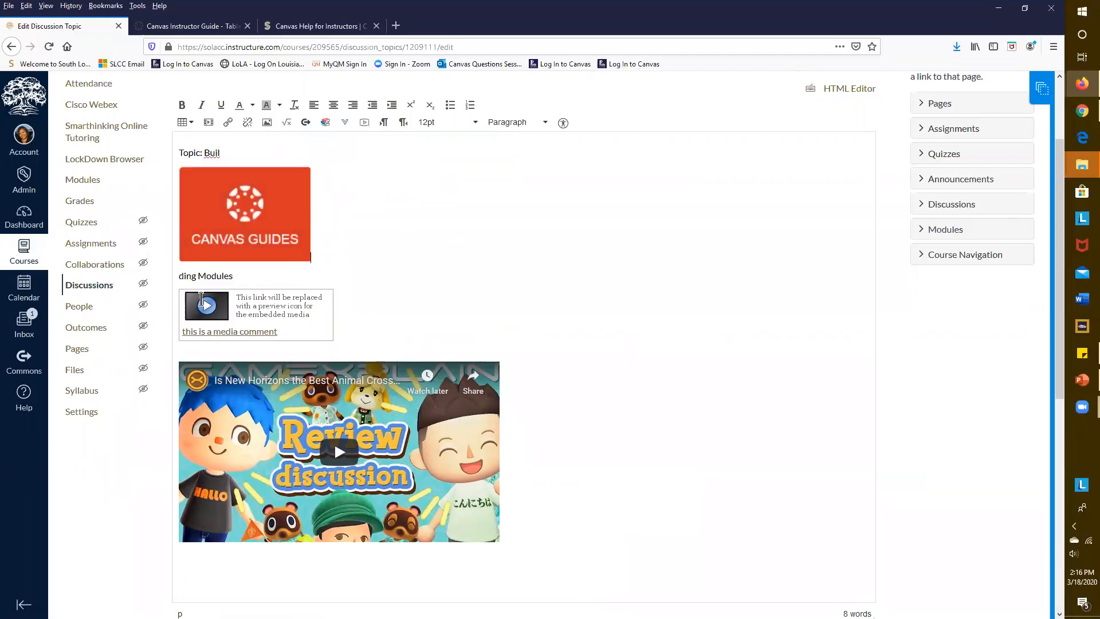
pyautogui.moveTo(229, 209); pyautogui.dragTo(381, 240)
pyautogui.moveTo(219, 153); pyautogui.dragTo(263, 283)
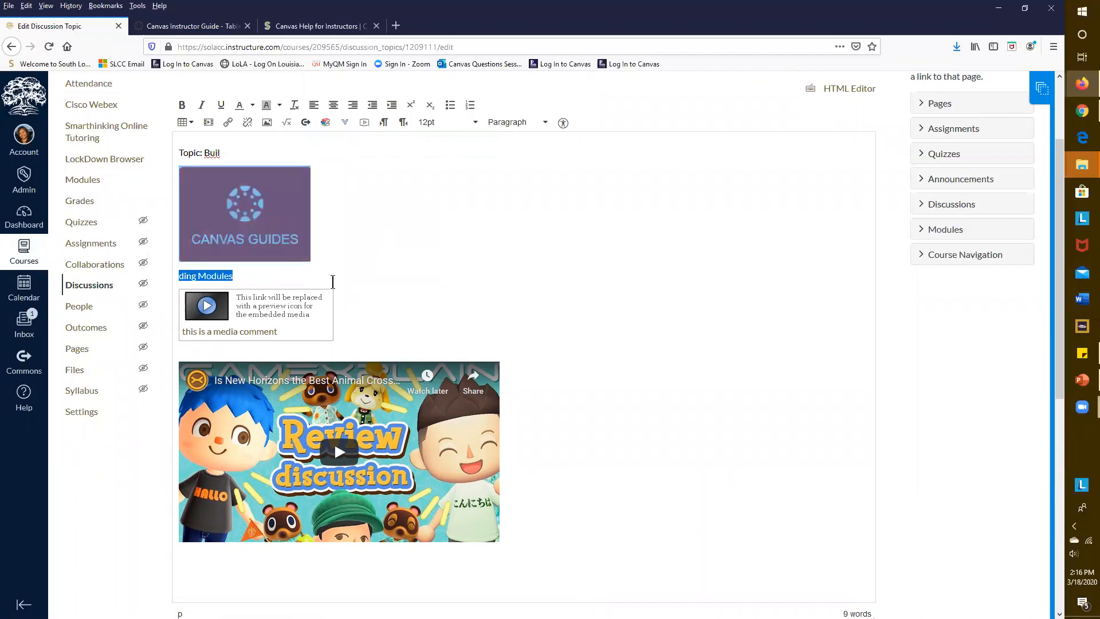
pyautogui.click(238, 208)
pyautogui.moveTo(261, 212); pyautogui.dragTo(293, 254)
pyautogui.click(427, 202)
pyautogui.moveTo(223, 201); pyautogui.dragTo(274, 280)
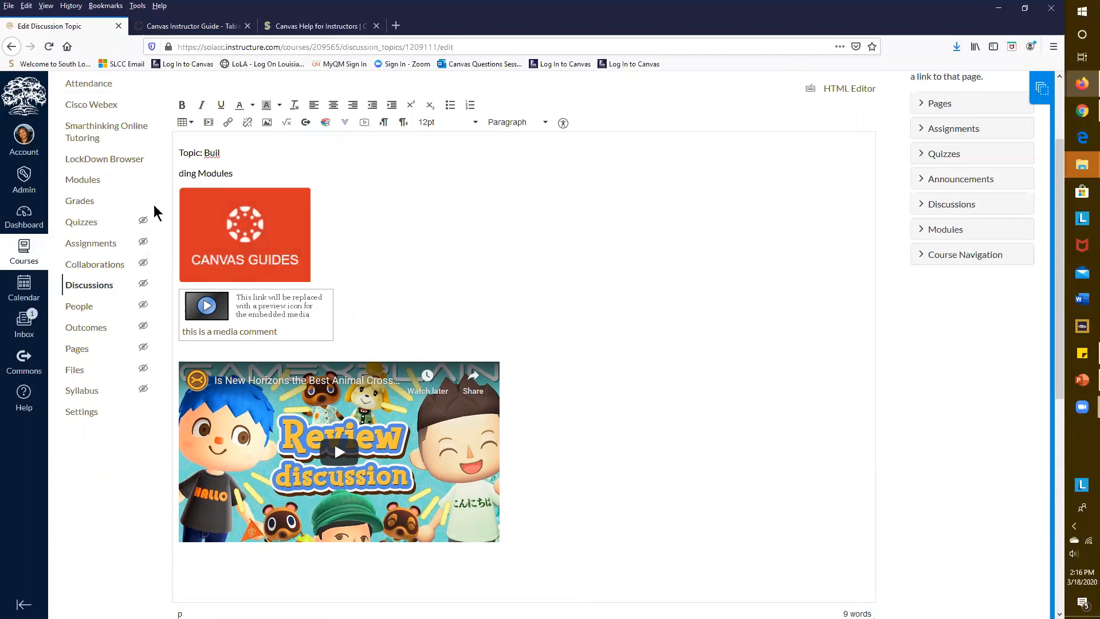
pyautogui.press('BackSpace')
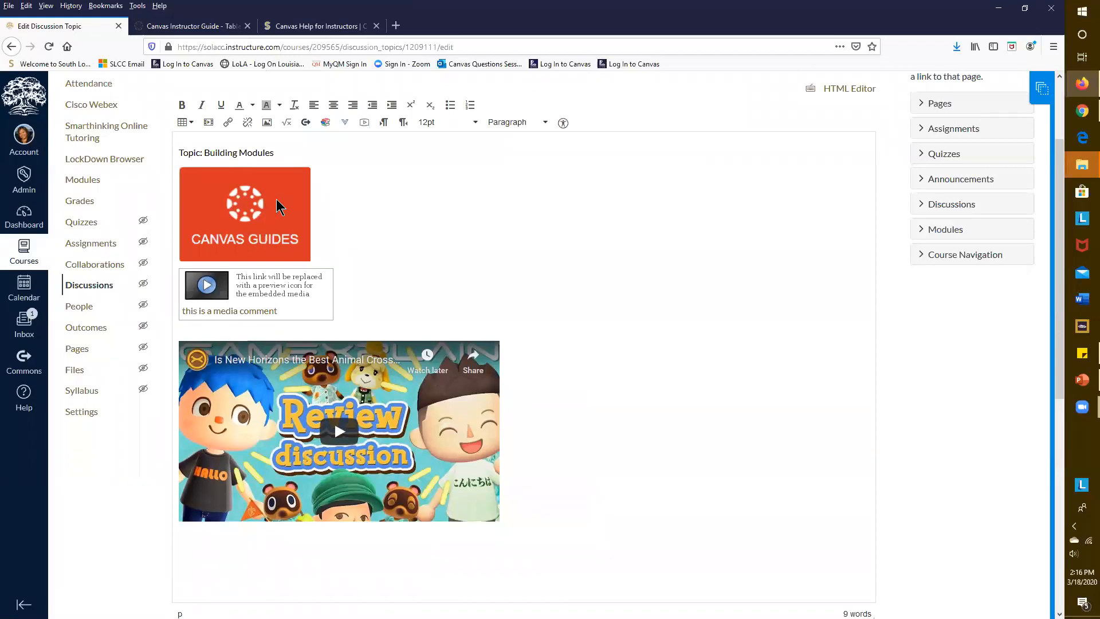
# - Center-align all the content in the discussion body
pyautogui.click(333, 104)
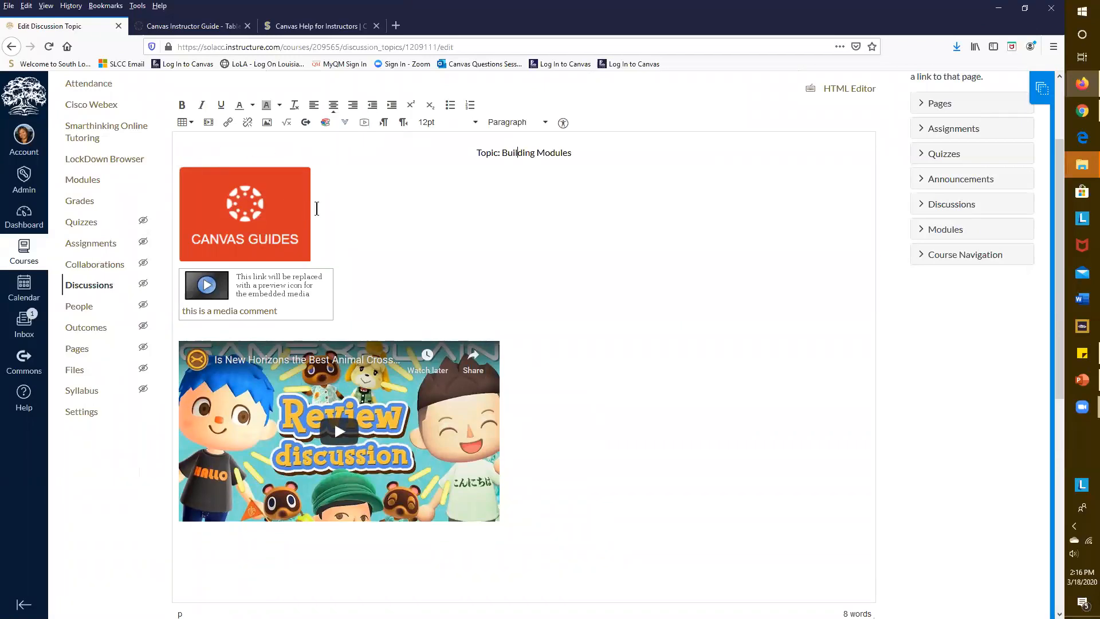
pyautogui.hotkey('ctrl', 'a')
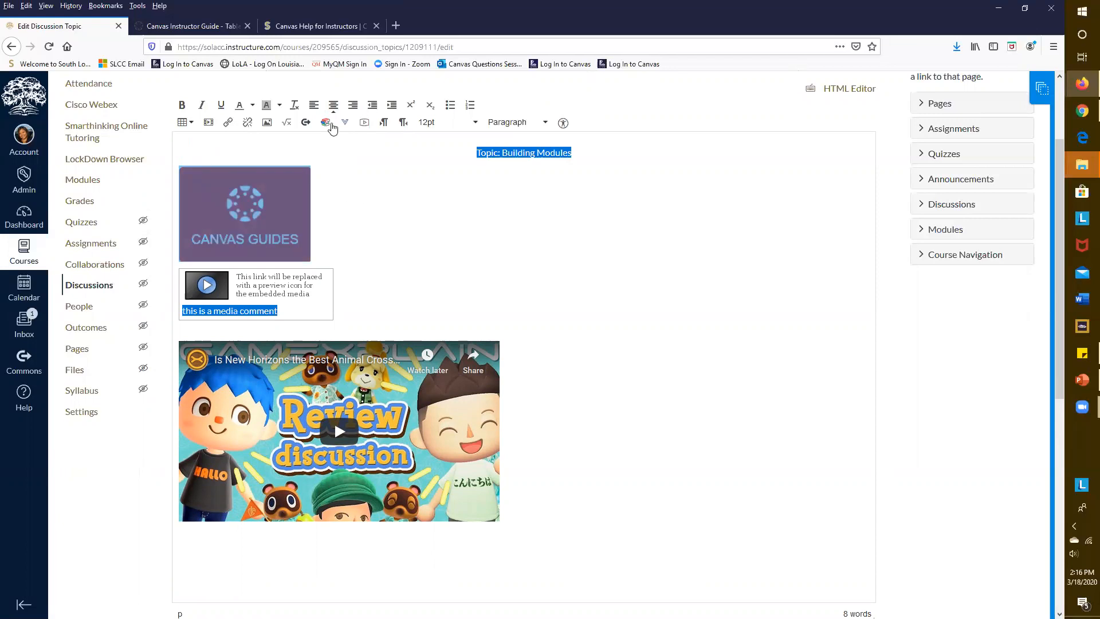
pyautogui.click(333, 105)
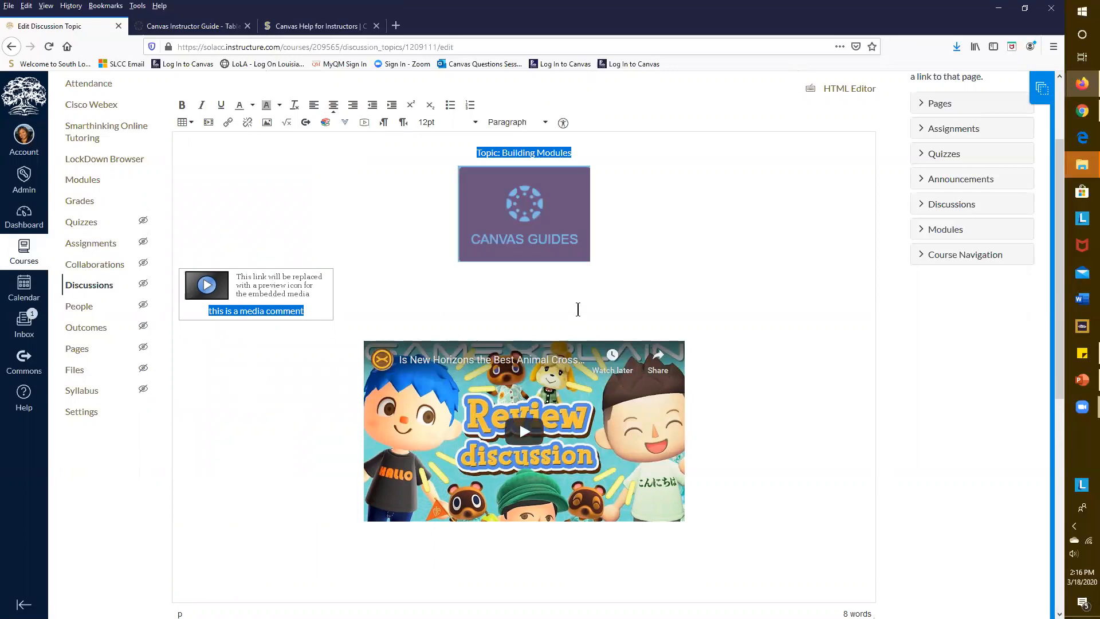
pyautogui.scroll(-2, 577, 307)
pyautogui.scroll(3, 578, 307)
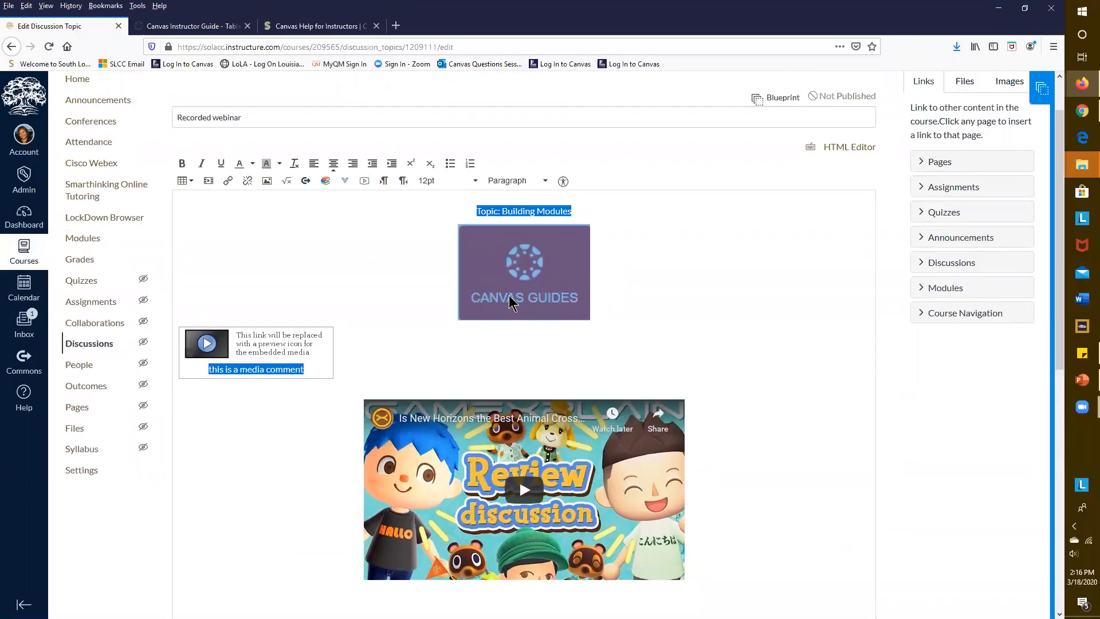
pyautogui.scroll(-8, 458, 416)
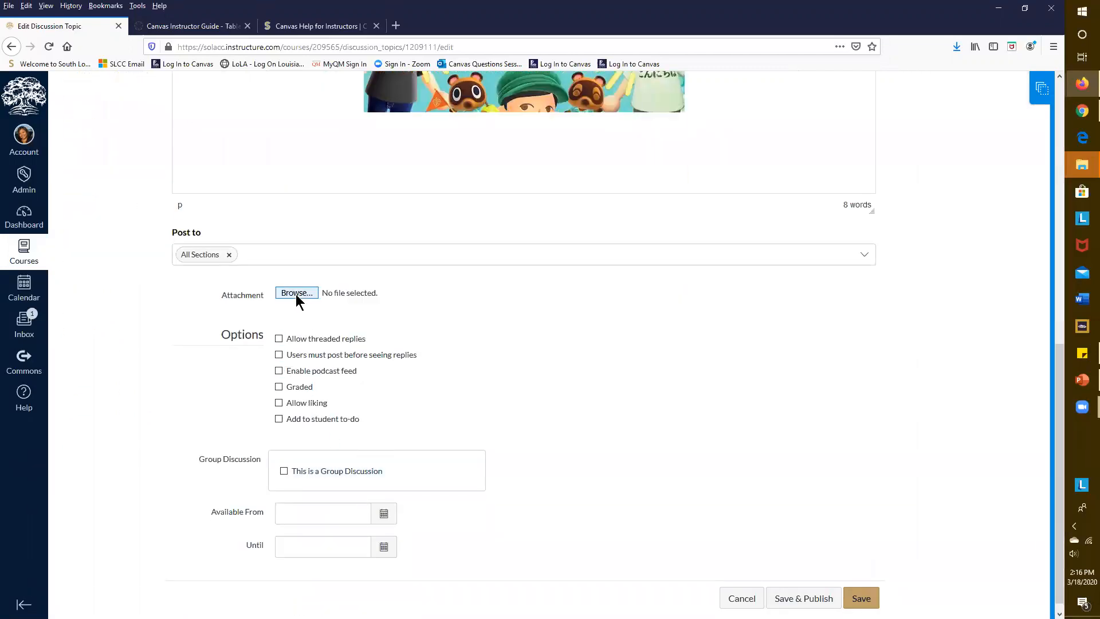
pyautogui.click(296, 294)
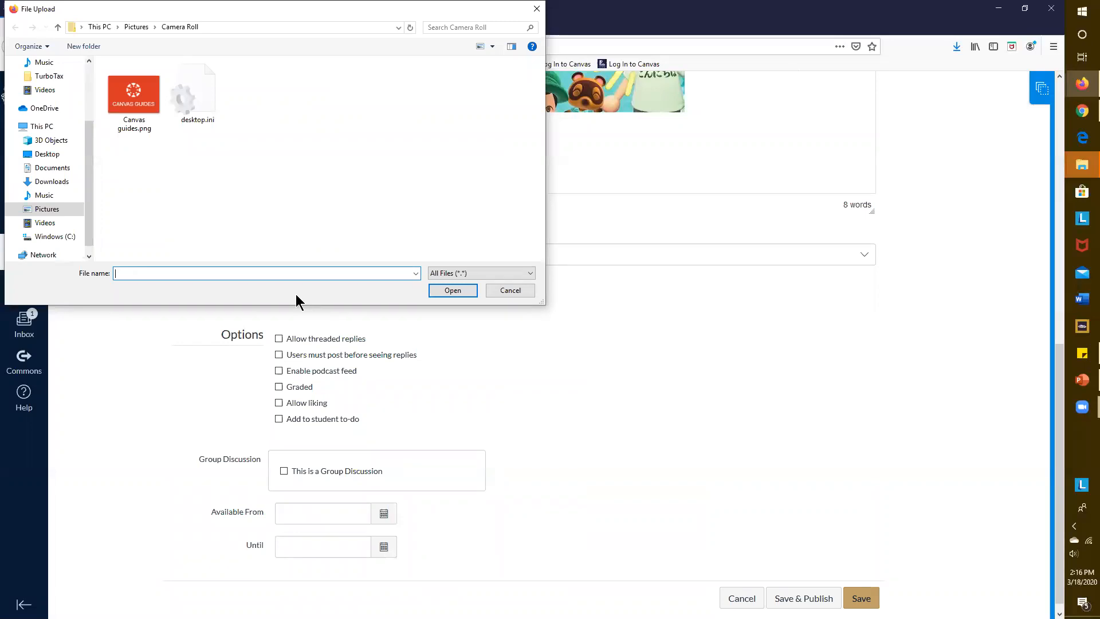
pyautogui.click(520, 290)
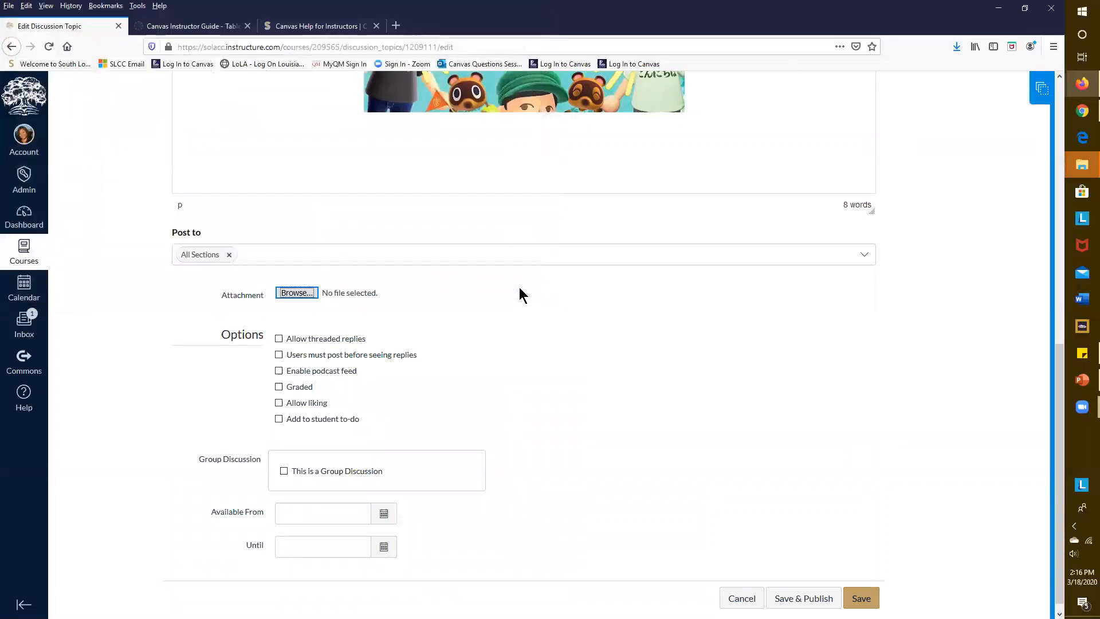
pyautogui.scroll(10, 519, 246)
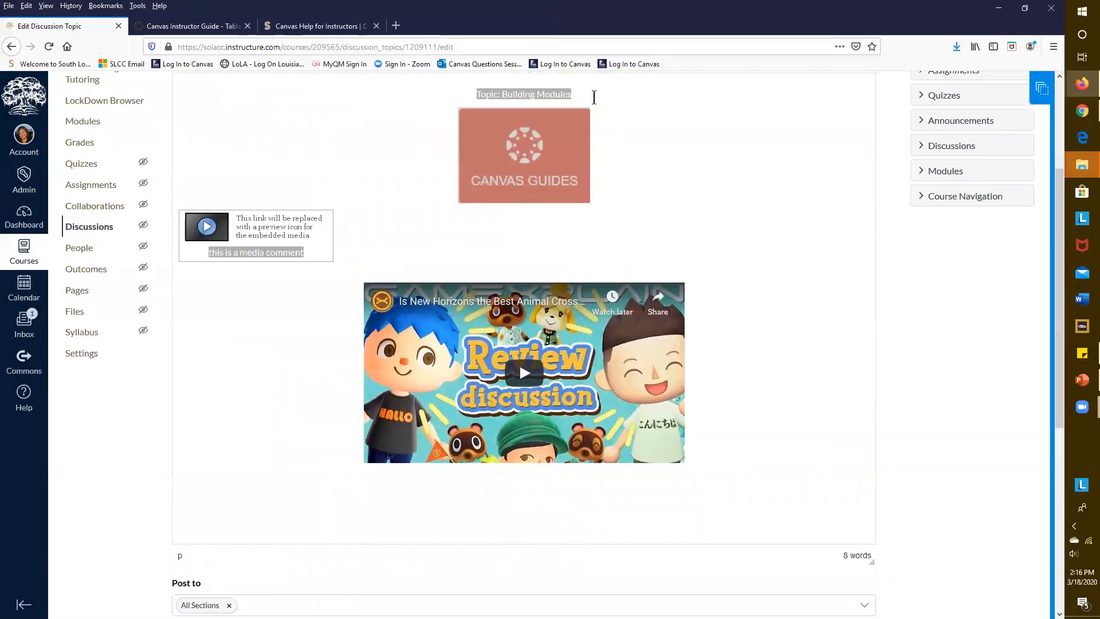
pyautogui.click(595, 96)
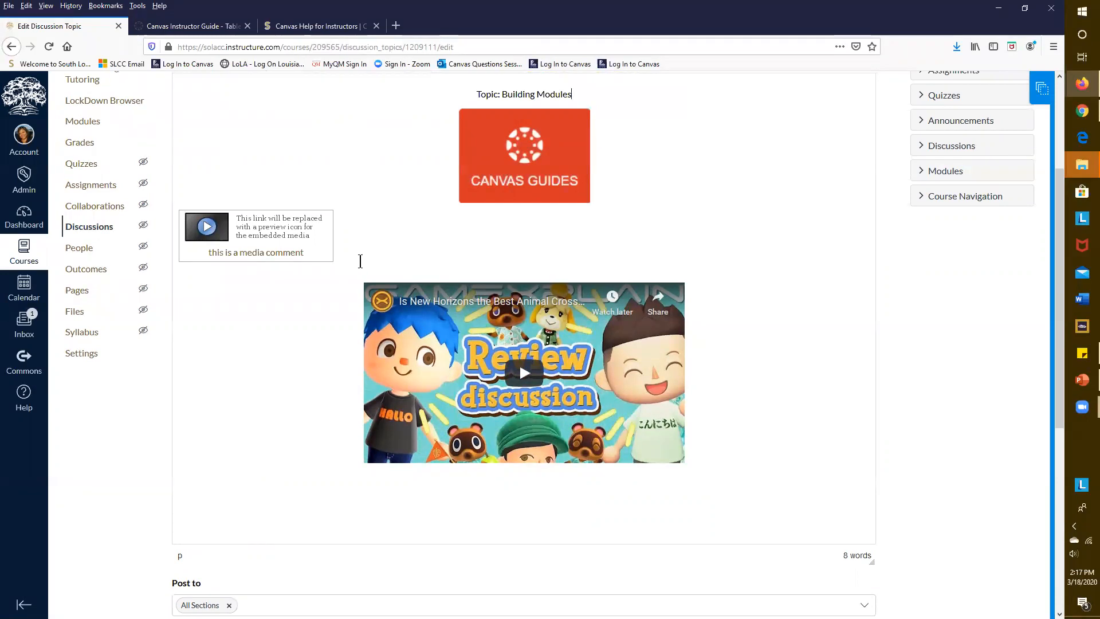
# - Enable the Allow threaded replies and Graded options for the discussion
pyautogui.scroll(-5, 253, 474)
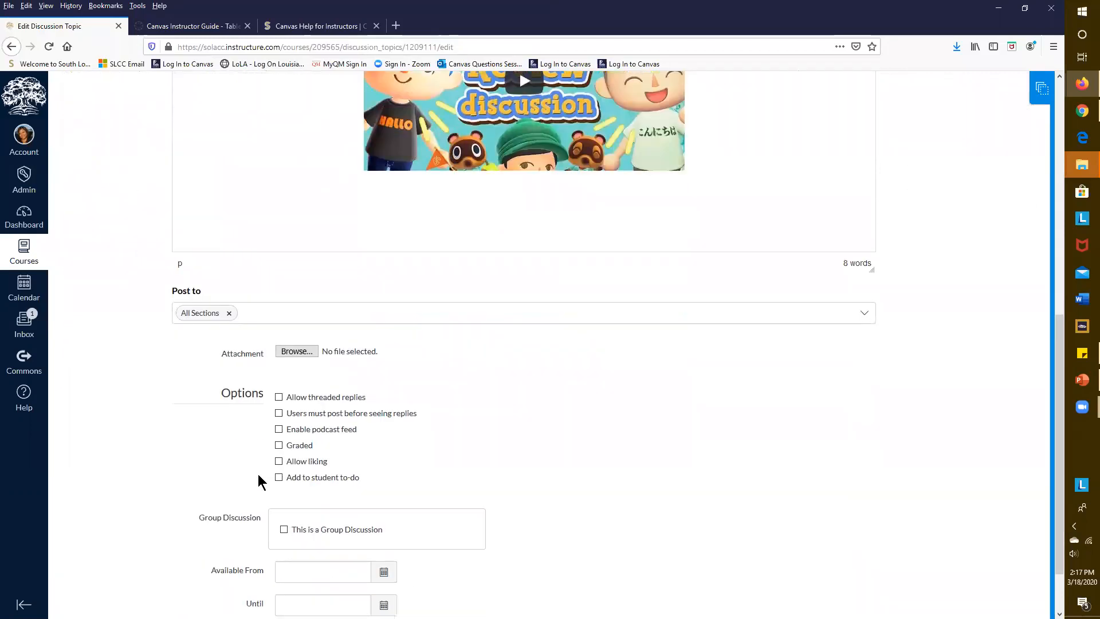
pyautogui.scroll(-2, 258, 475)
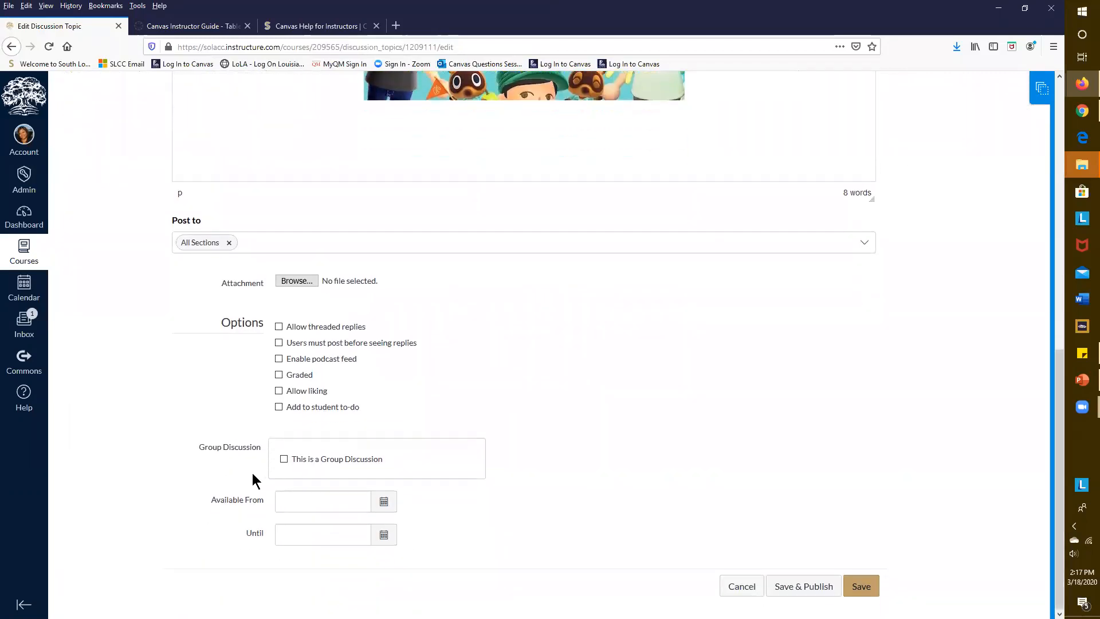
pyautogui.click(280, 326)
pyautogui.click(279, 375)
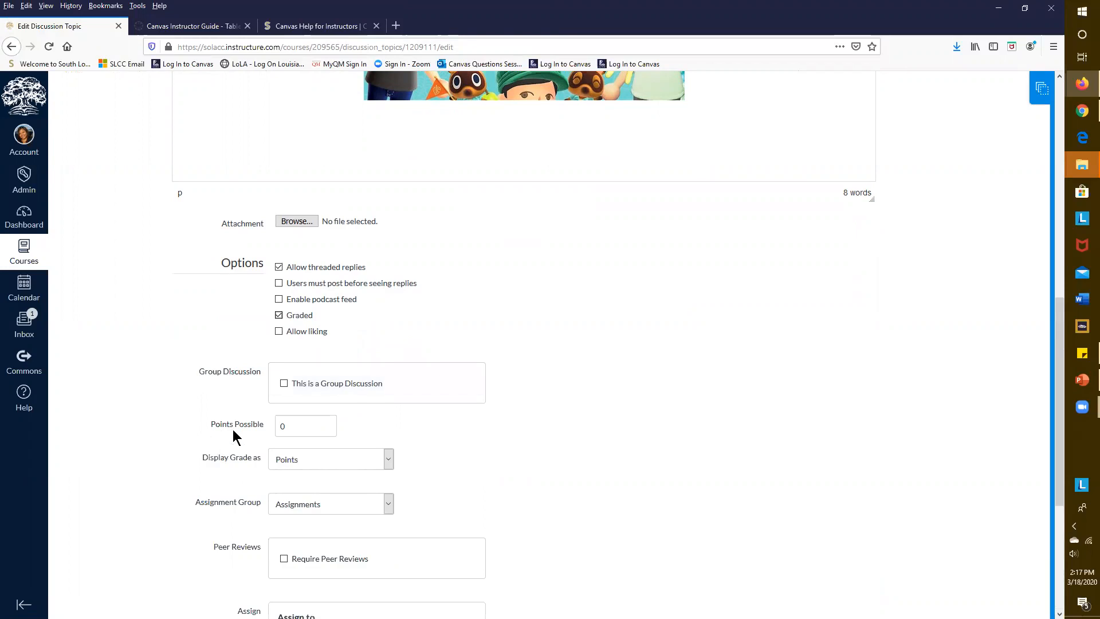
# - Set Points Possible to 100 and save the discussion
pyautogui.doubleClick(314, 425)
pyautogui.write('100')
pyautogui.press('Return')
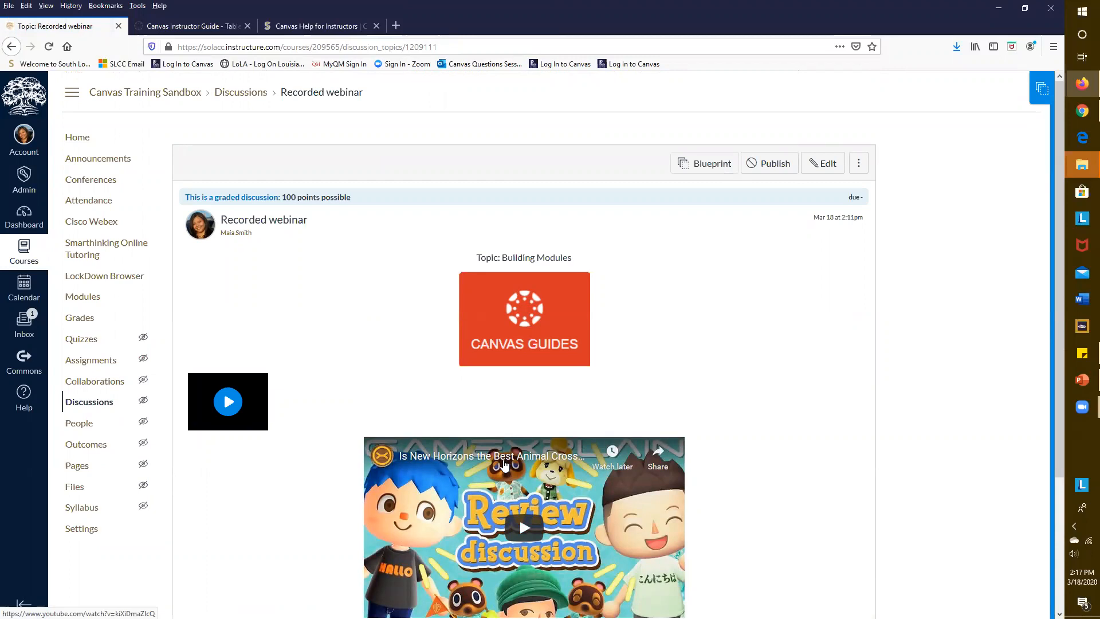
pyautogui.scroll(-3, 505, 467)
pyautogui.scroll(3, 732, 258)
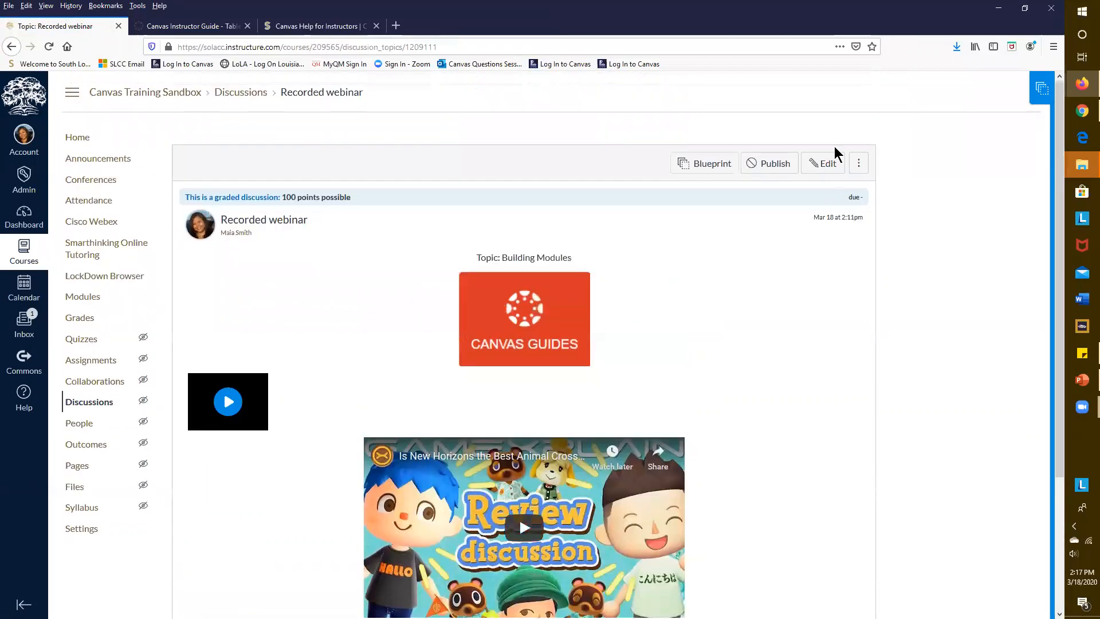
# - Open the Recorded webinar discussion for editing
pyautogui.click(825, 164)
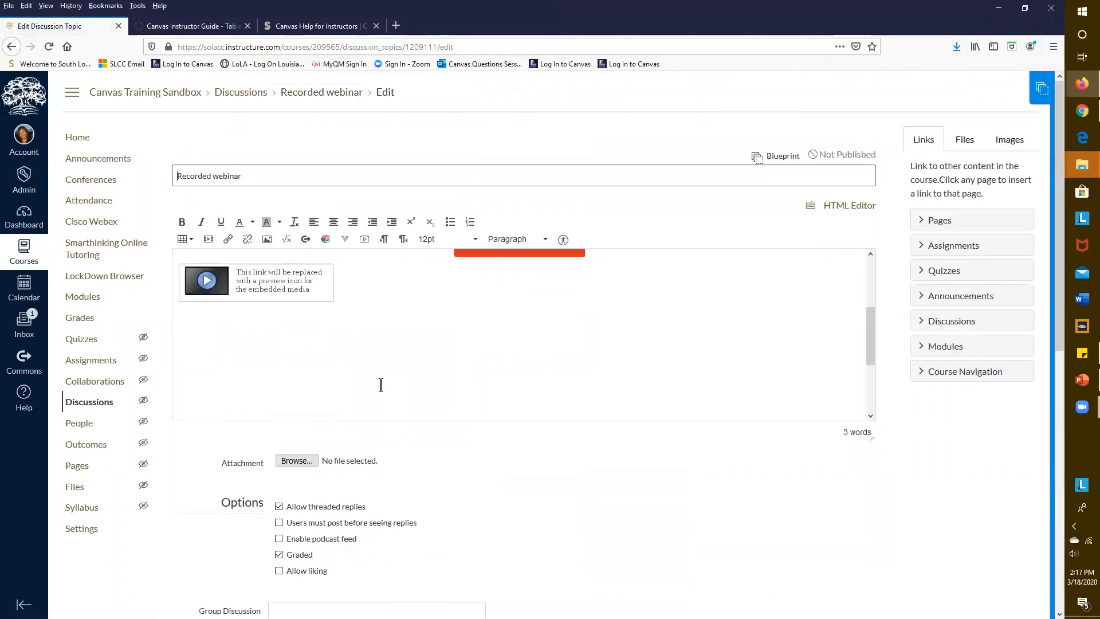
pyautogui.scroll(-9, 648, 455)
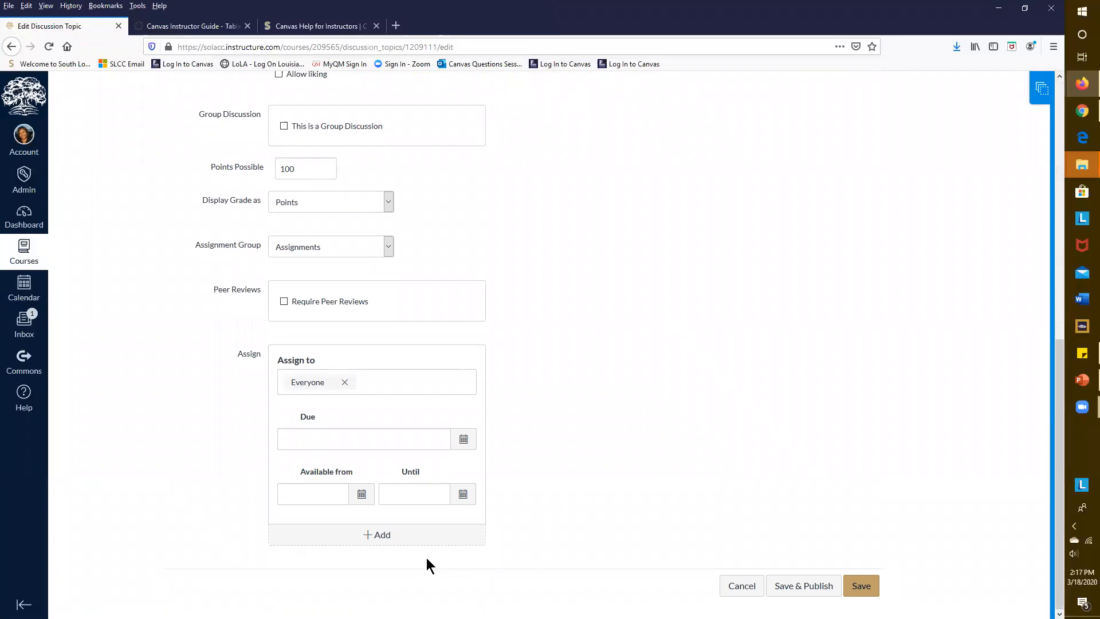
pyautogui.click(380, 535)
pyautogui.scroll(-3, 547, 503)
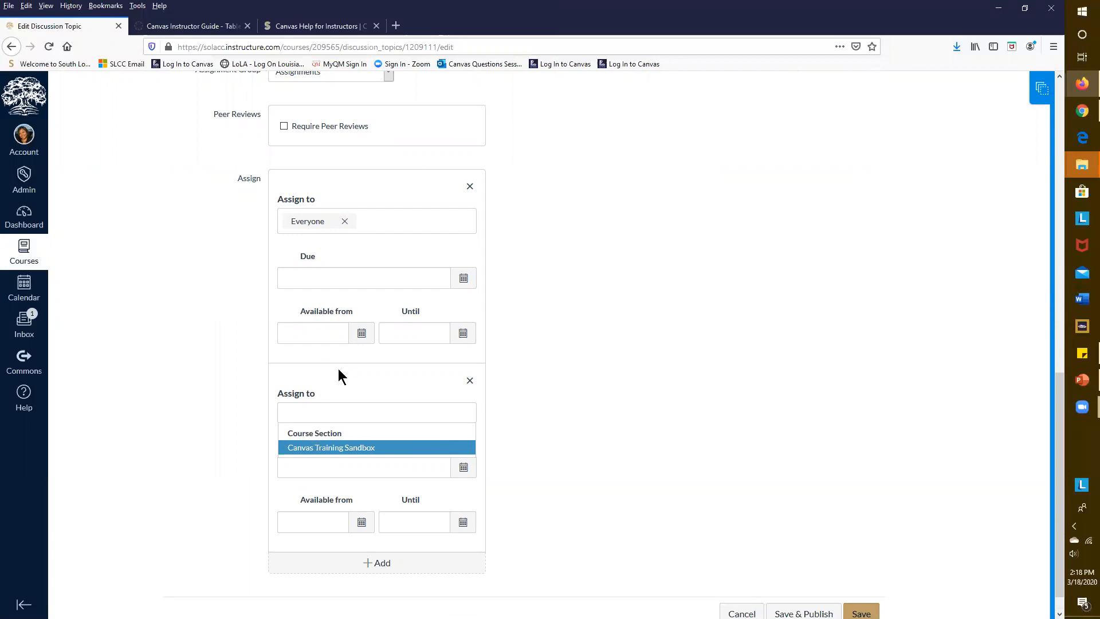
pyautogui.click(316, 411)
pyautogui.click(328, 439)
pyautogui.click(362, 522)
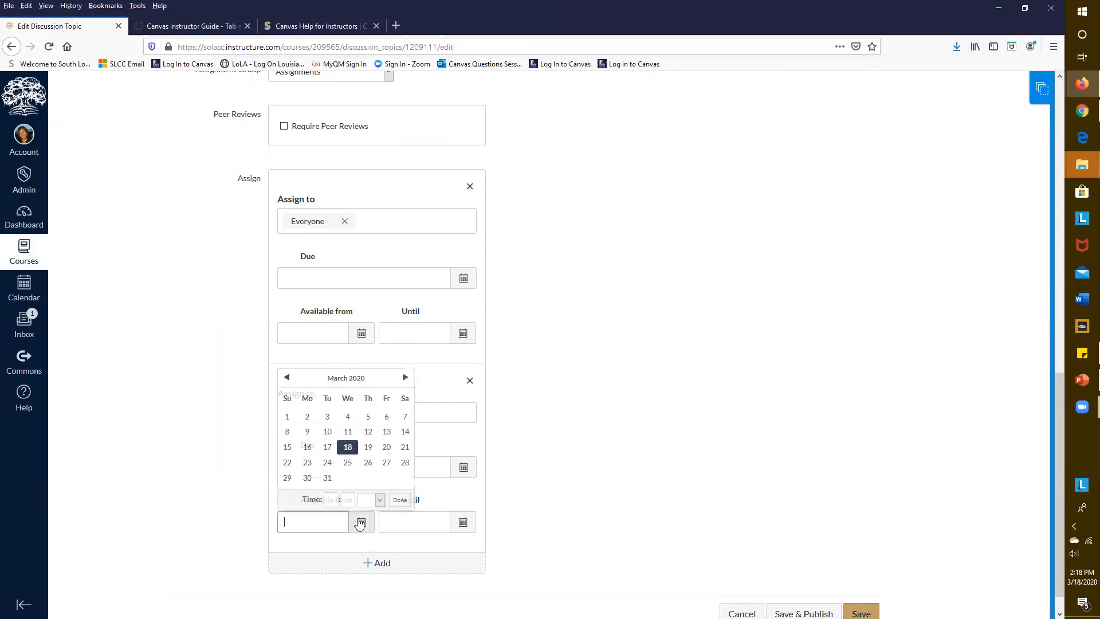
pyautogui.click(463, 522)
pyautogui.click(351, 474)
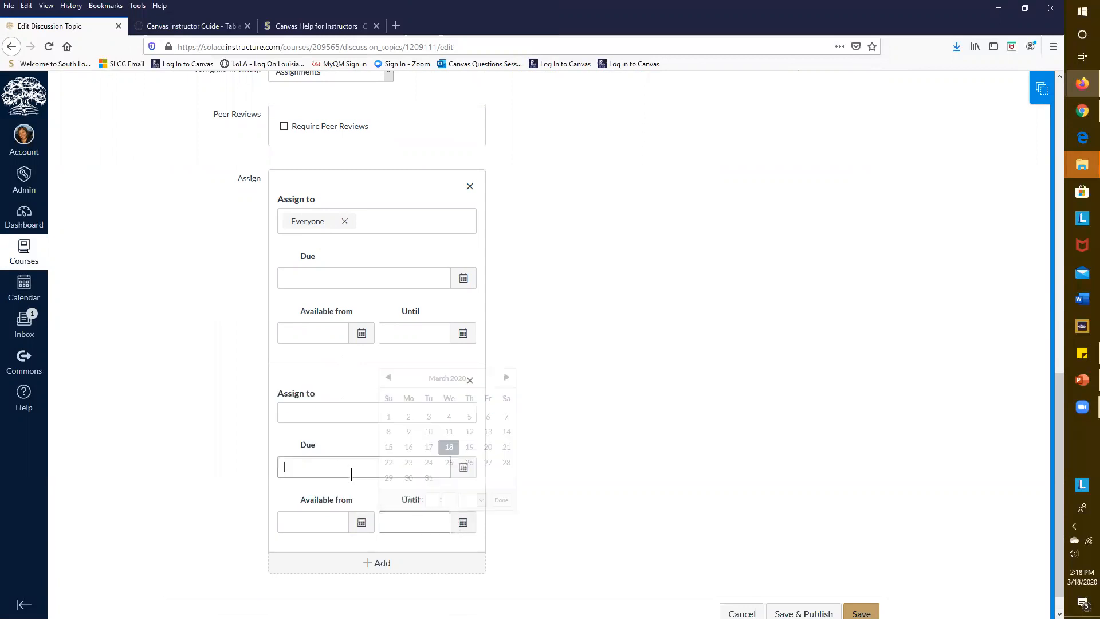
pyautogui.click(469, 381)
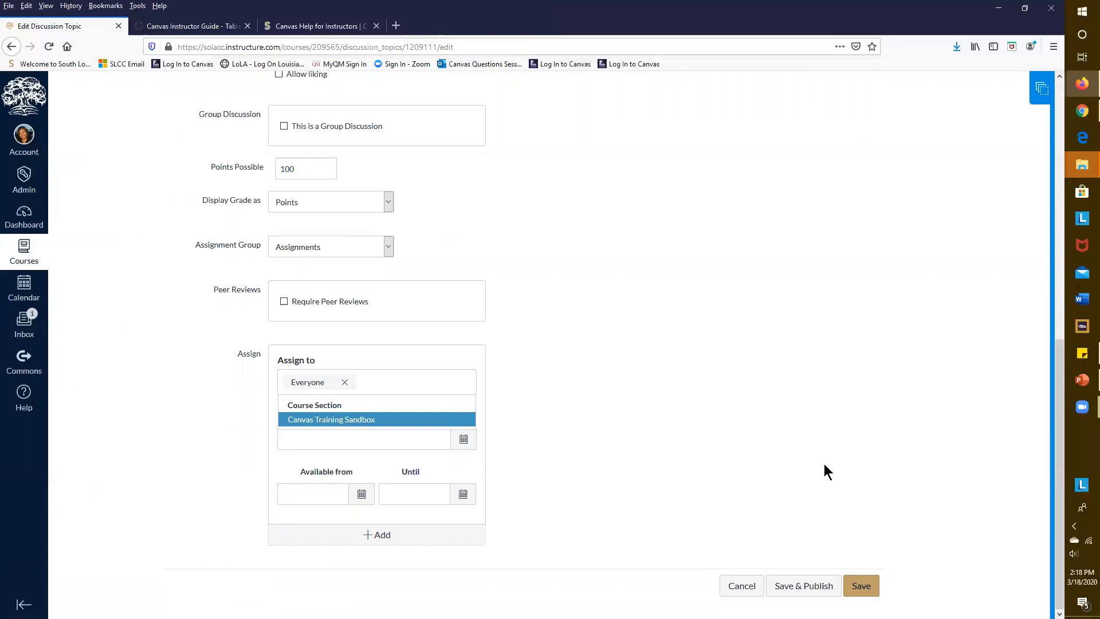
# - Save and publish the discussion
pyautogui.scroll(1, 824, 463)
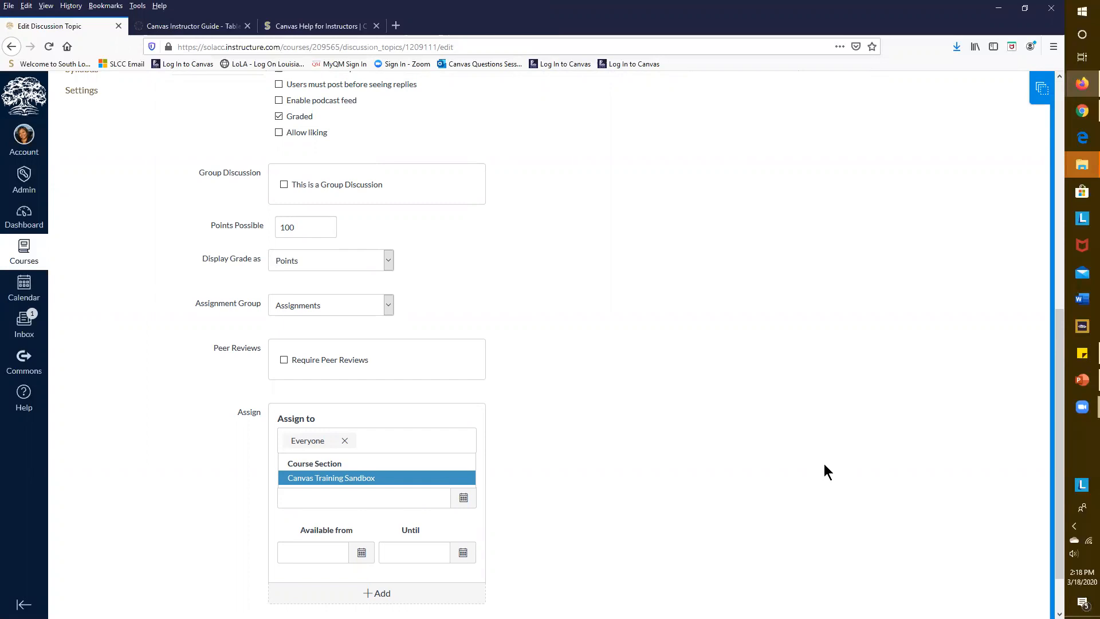
pyautogui.scroll(-1, 824, 463)
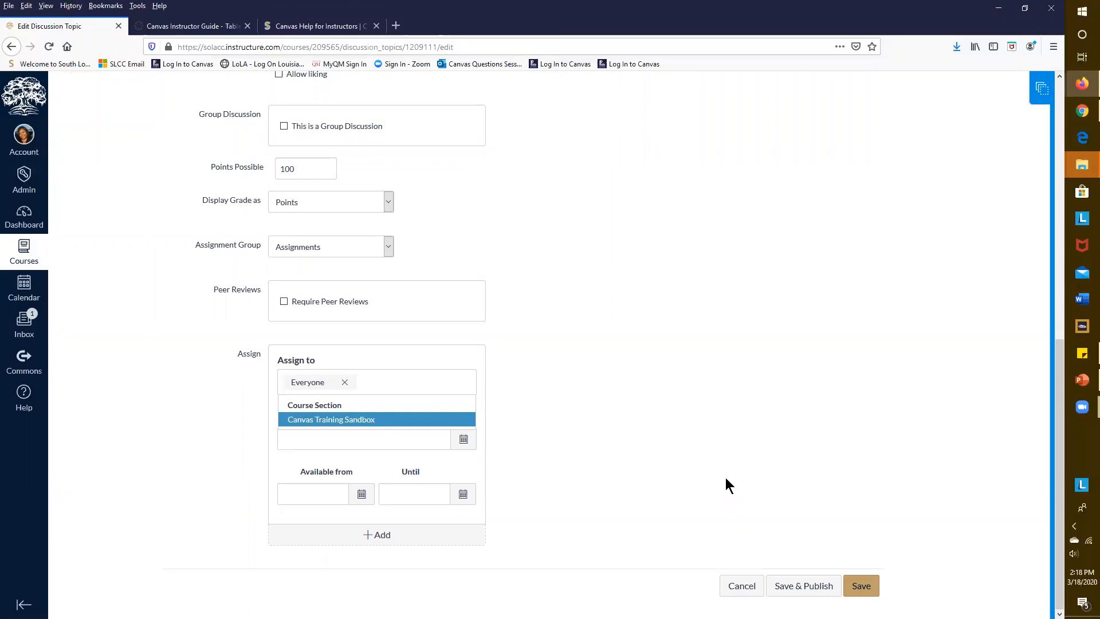
pyautogui.click(805, 592)
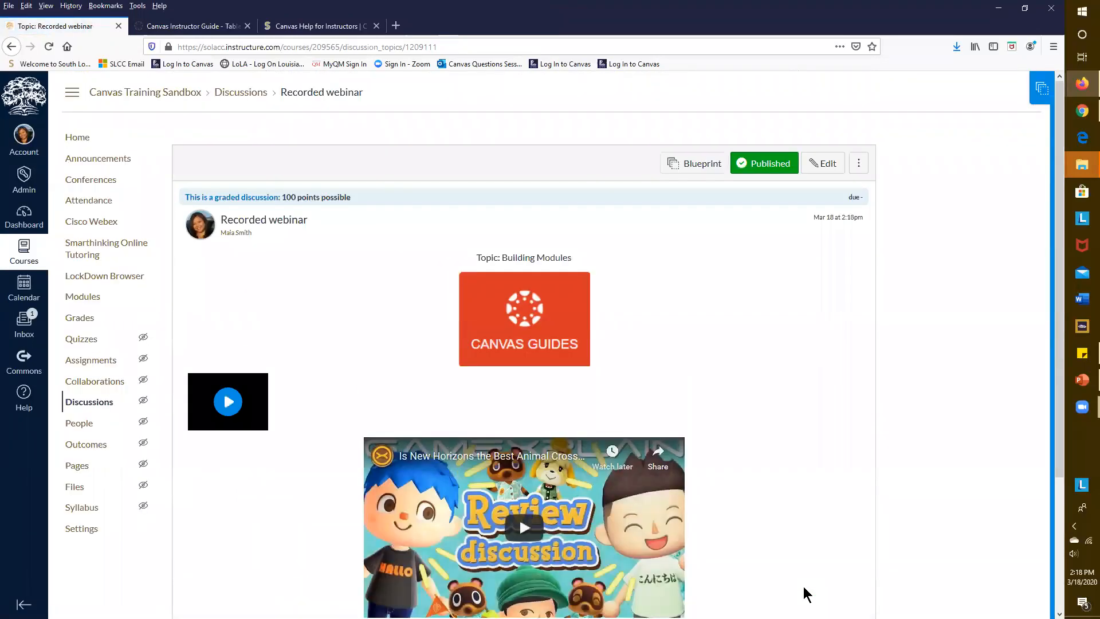
# - Play the recorded media comment in the published discussion and review the whole post
pyautogui.click(230, 409)
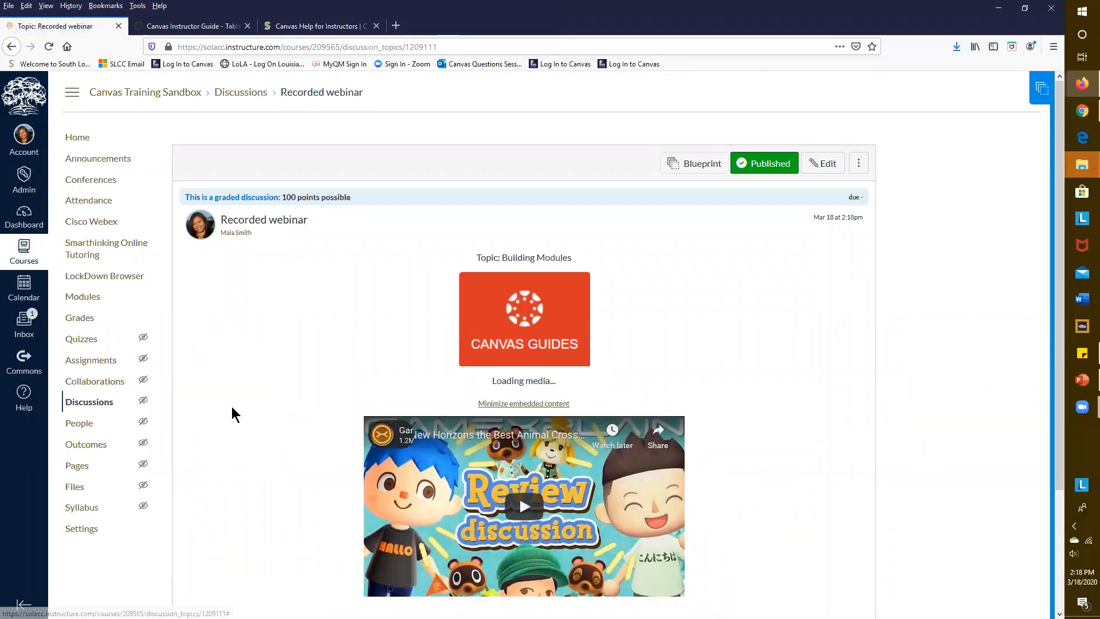
pyautogui.scroll(-2, 949, 381)
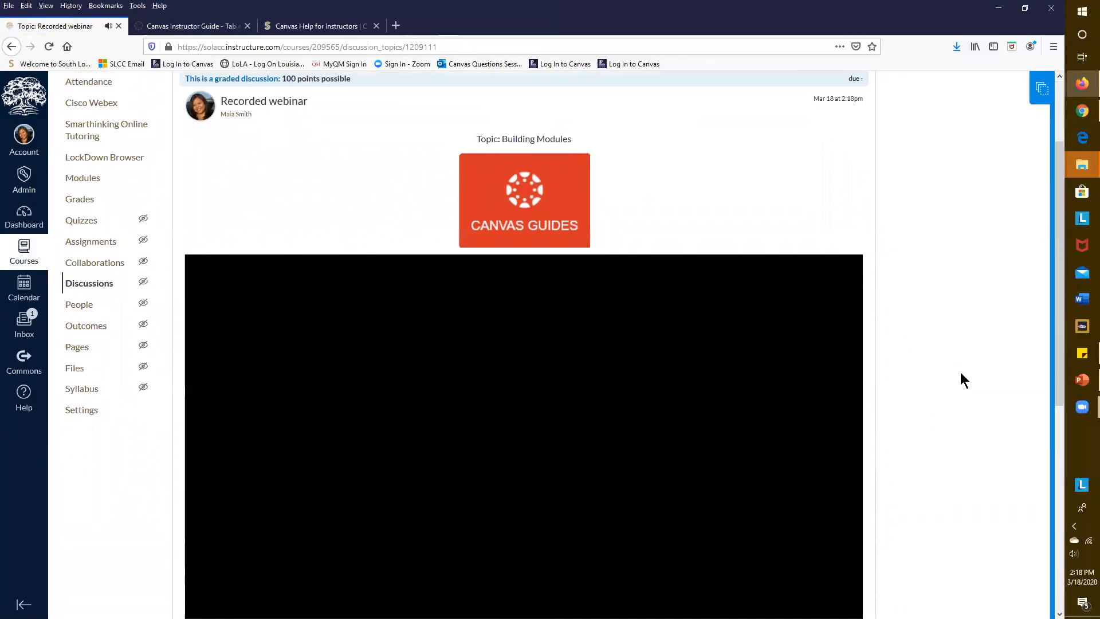
pyautogui.scroll(-3, 960, 373)
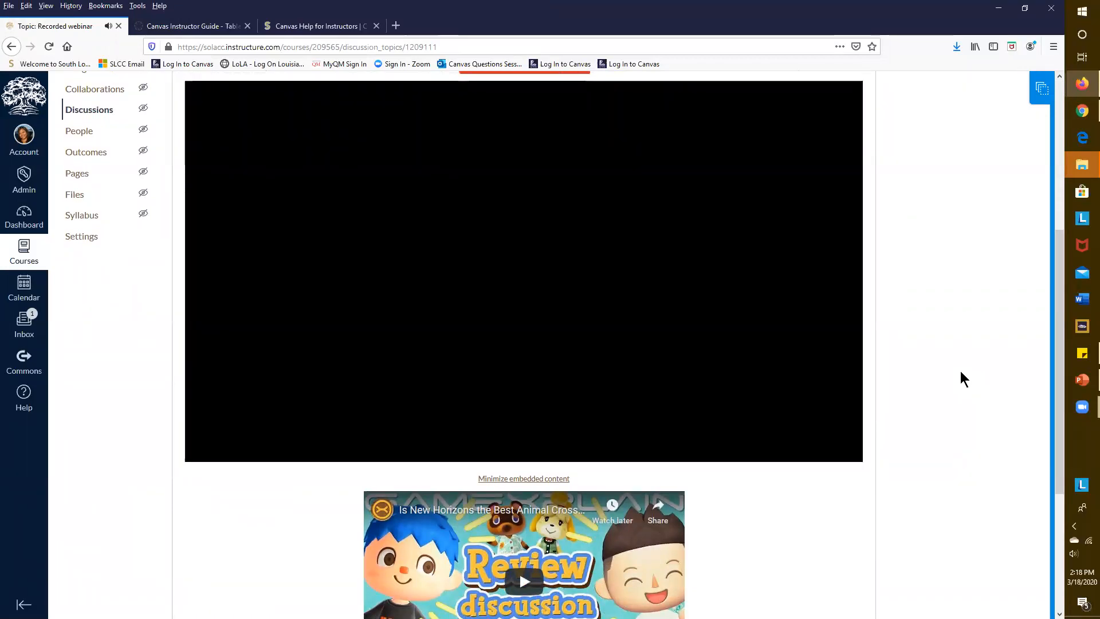
pyautogui.moveTo(611, 369)
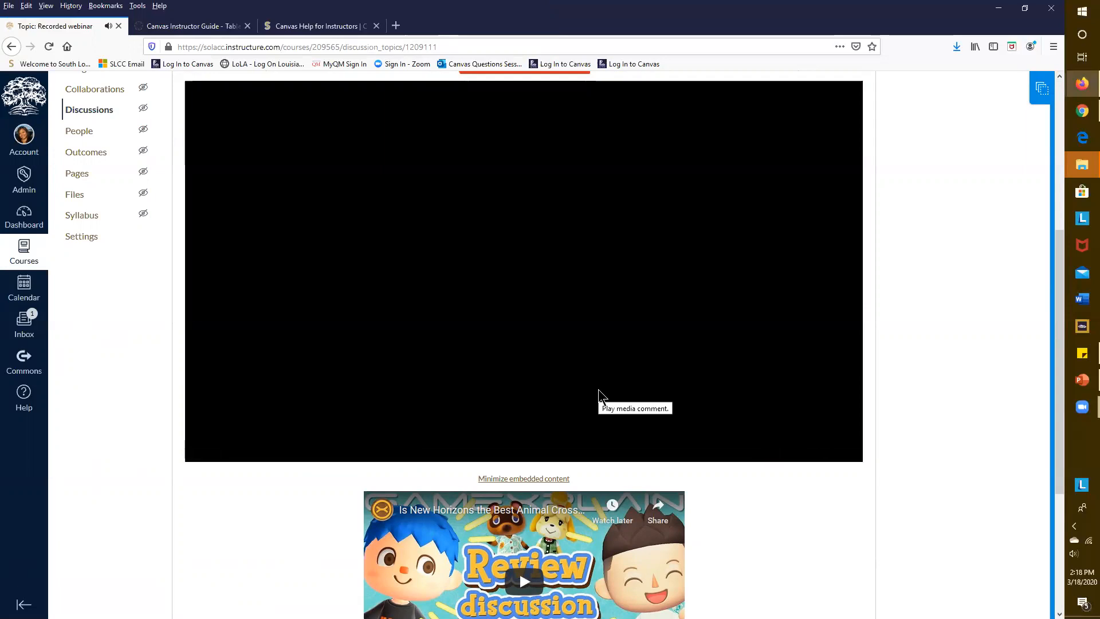
pyautogui.moveTo(611, 438)
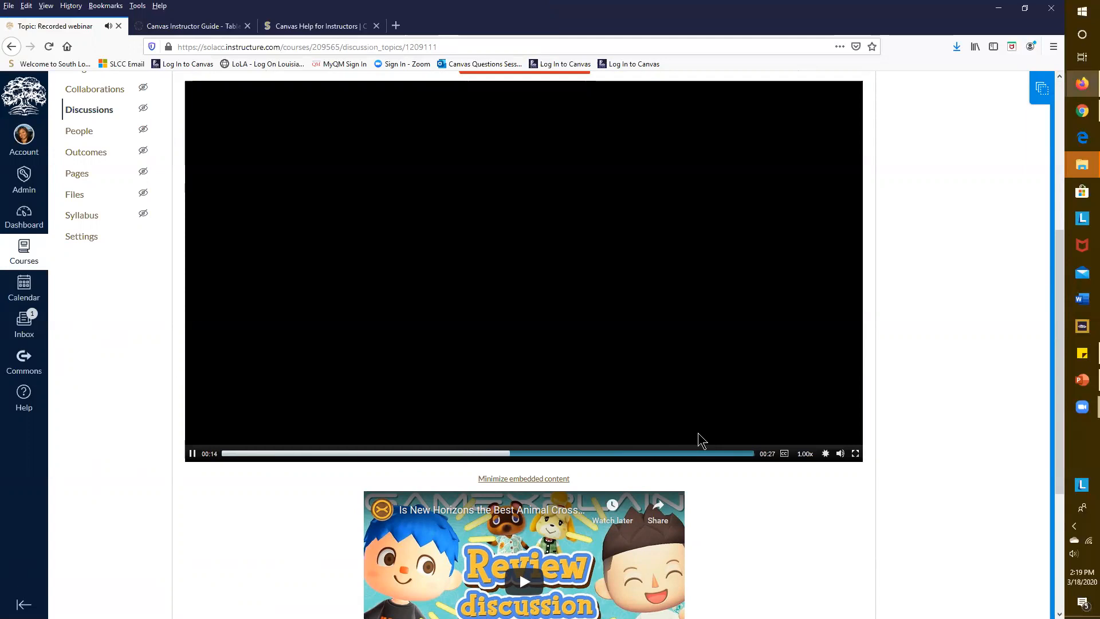
pyautogui.moveTo(593, 408)
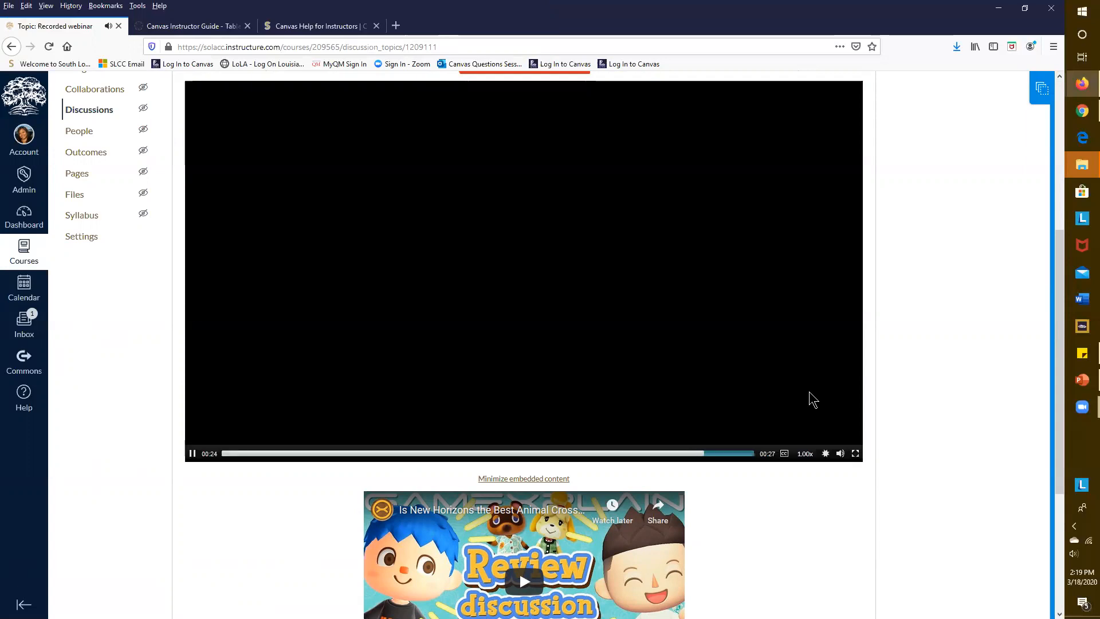
pyautogui.scroll(3, 812, 396)
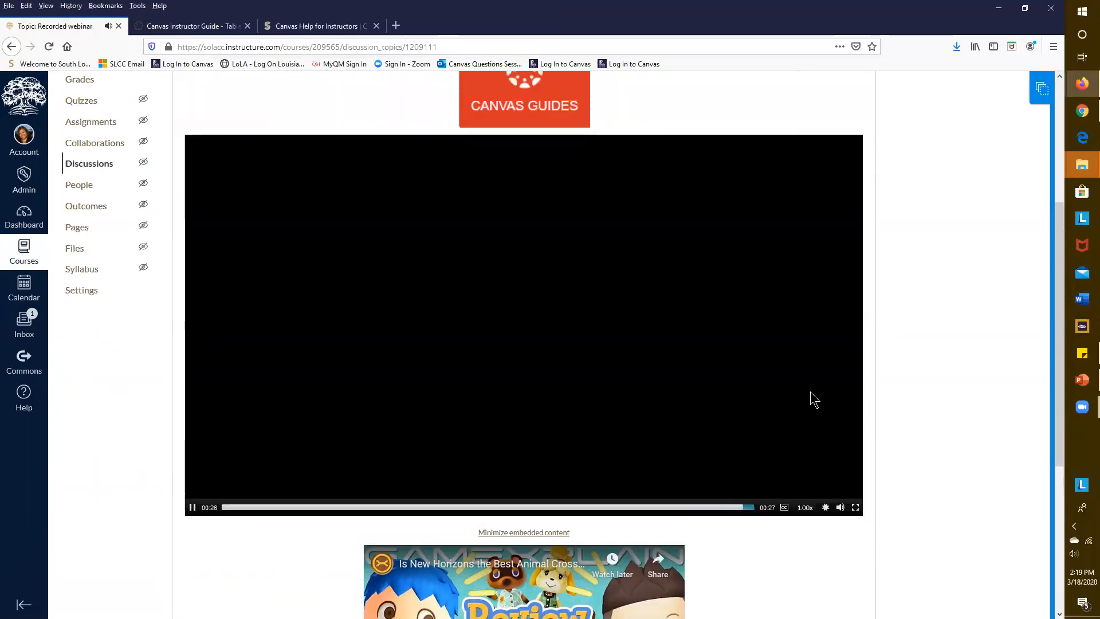
pyautogui.scroll(2, 811, 396)
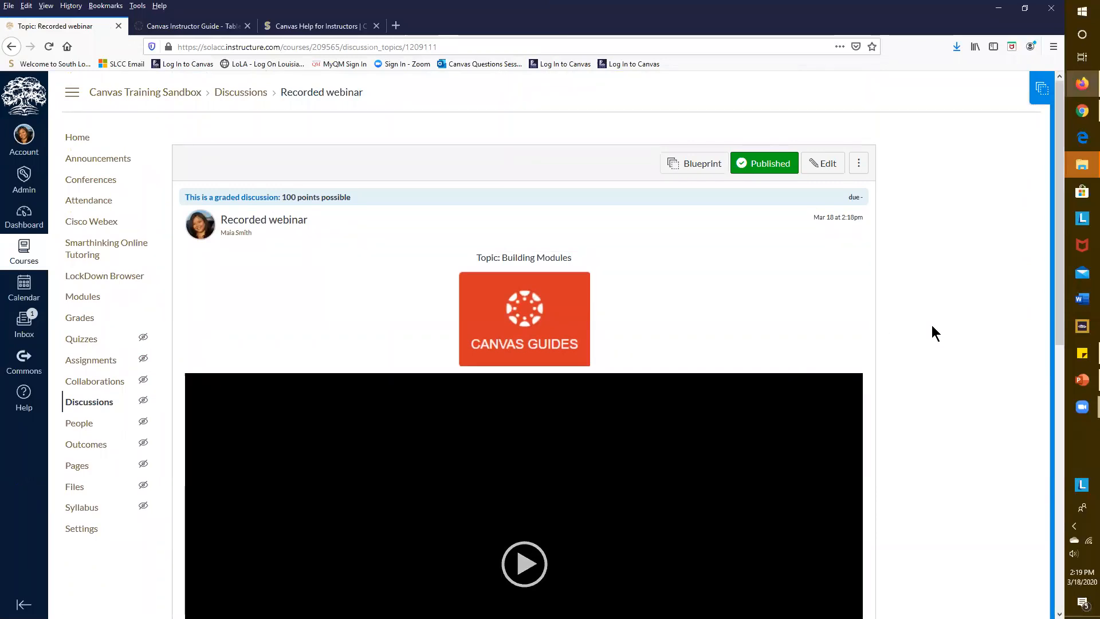
pyautogui.scroll(-7, 931, 325)
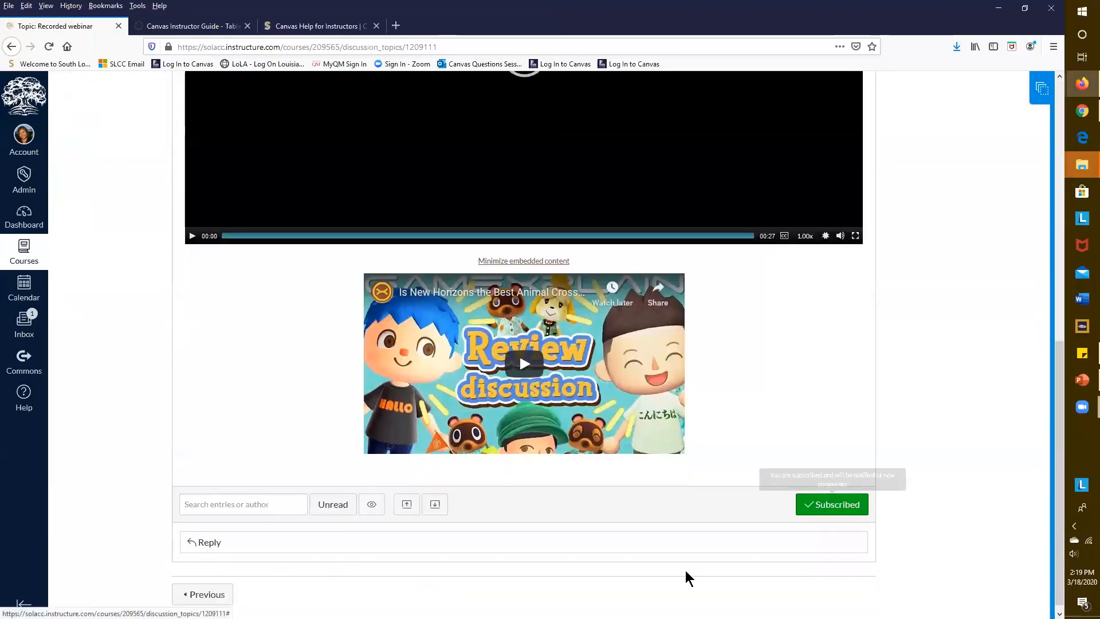
pyautogui.scroll(10, 685, 574)
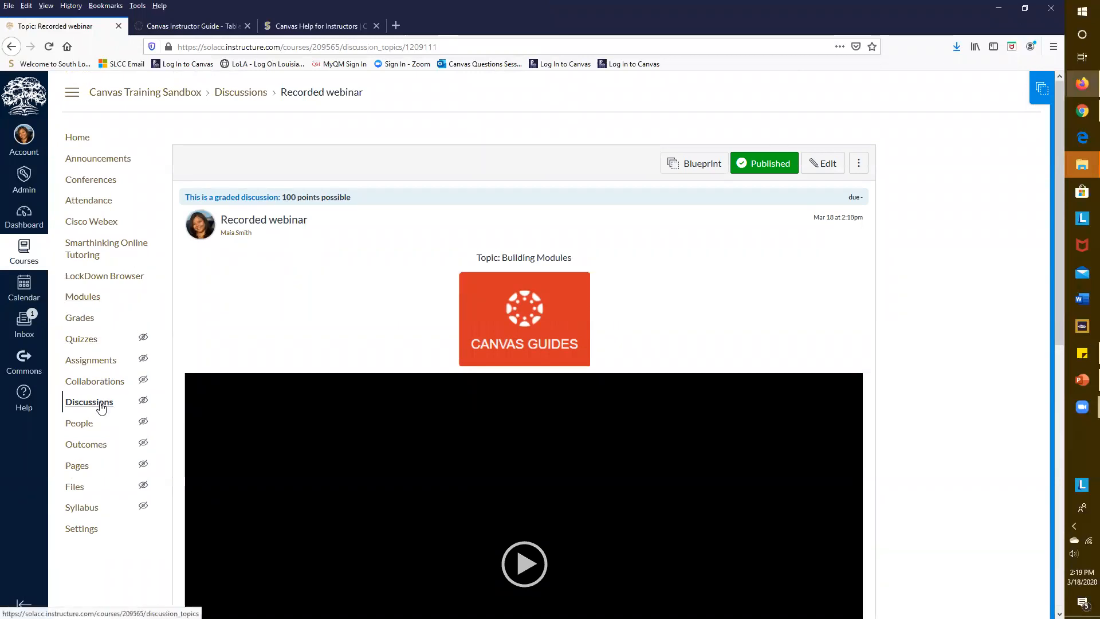
# - Start a new course announcement, try saving it without a message, and cancel it
pyautogui.click(121, 156)
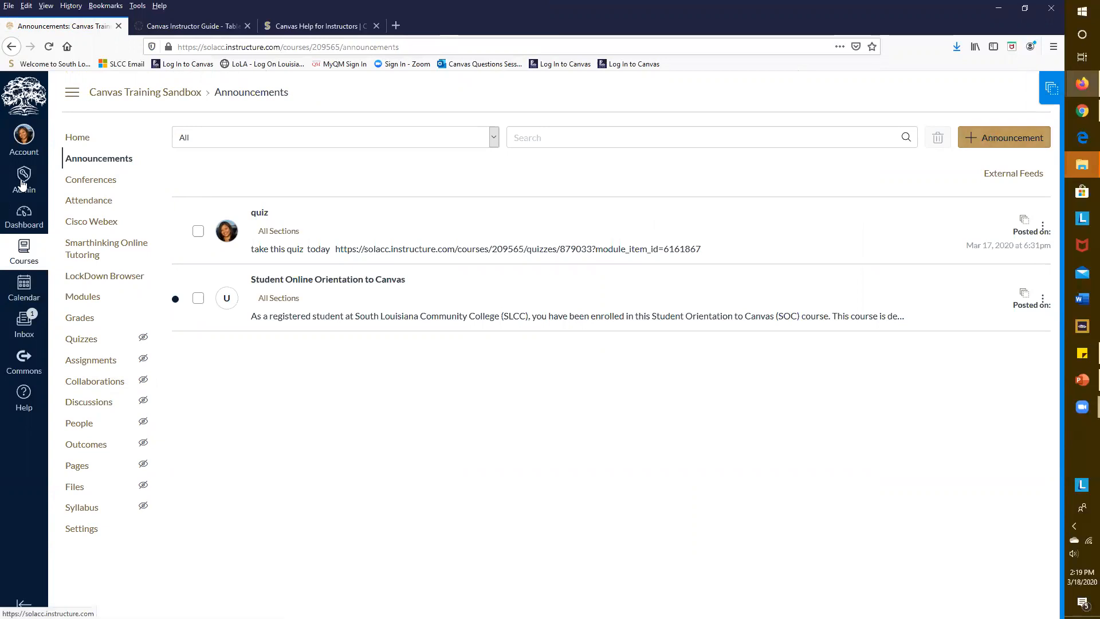
pyautogui.click(75, 162)
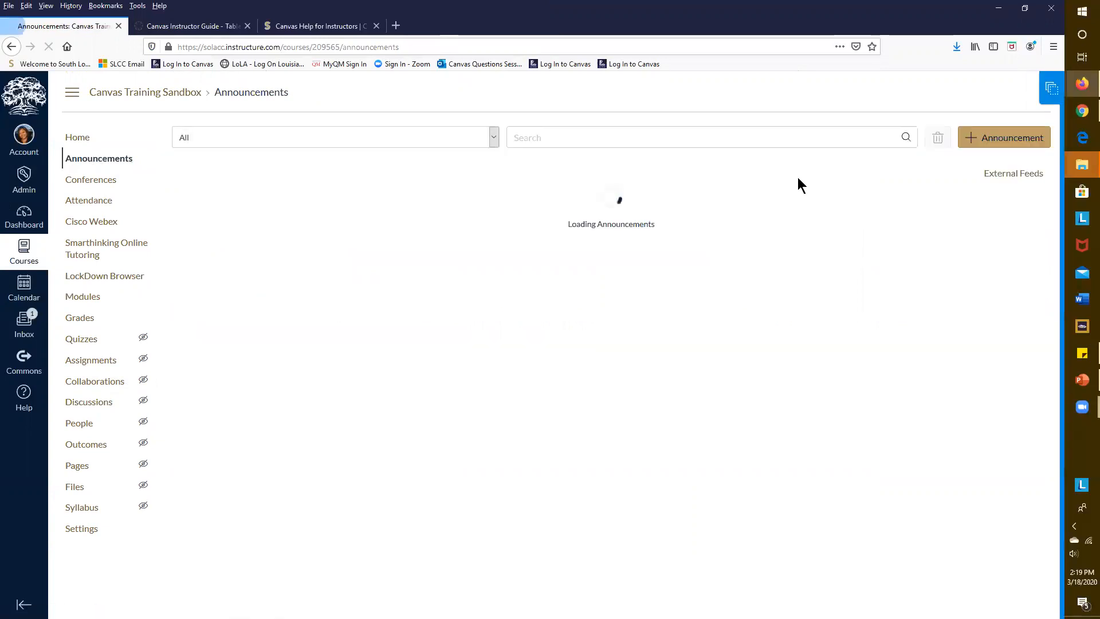
pyautogui.click(986, 141)
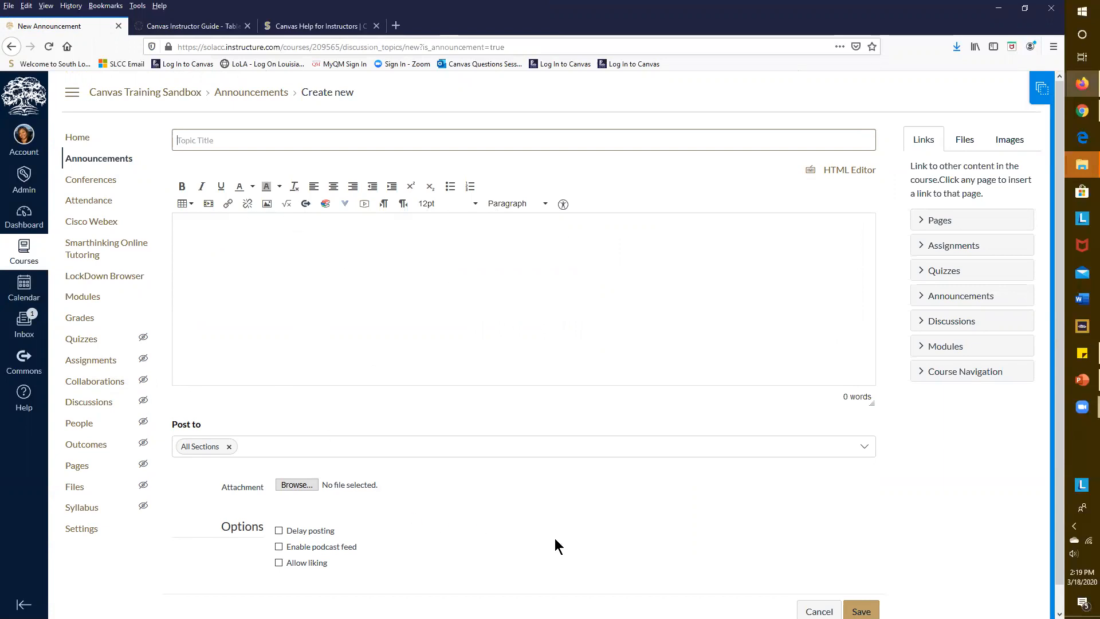
pyautogui.scroll(-1, 563, 539)
pyautogui.click(861, 585)
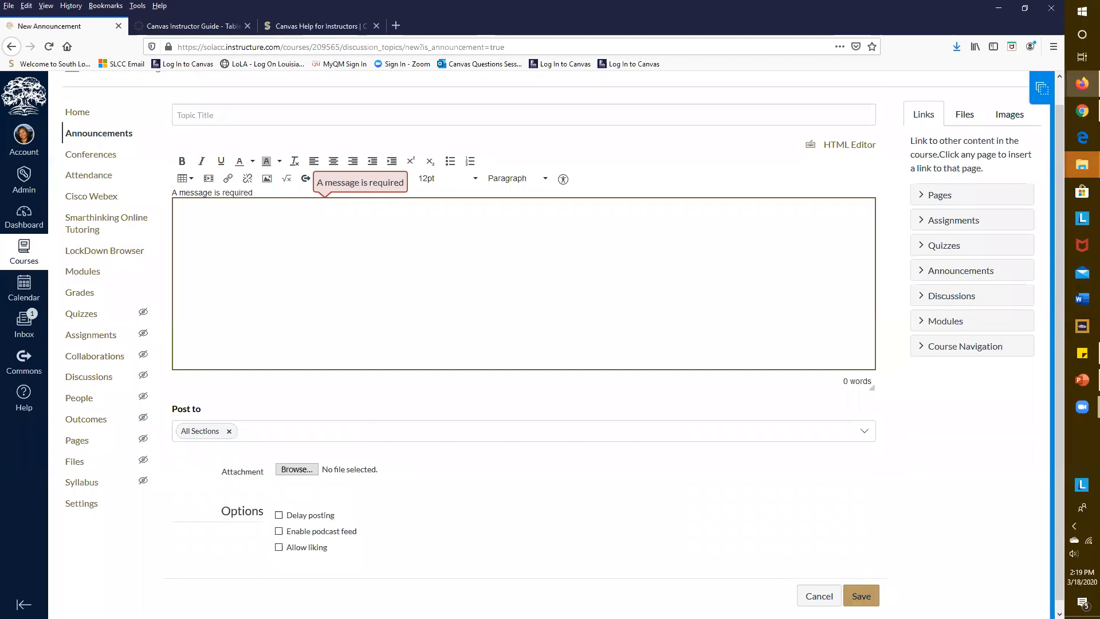
pyautogui.click(820, 596)
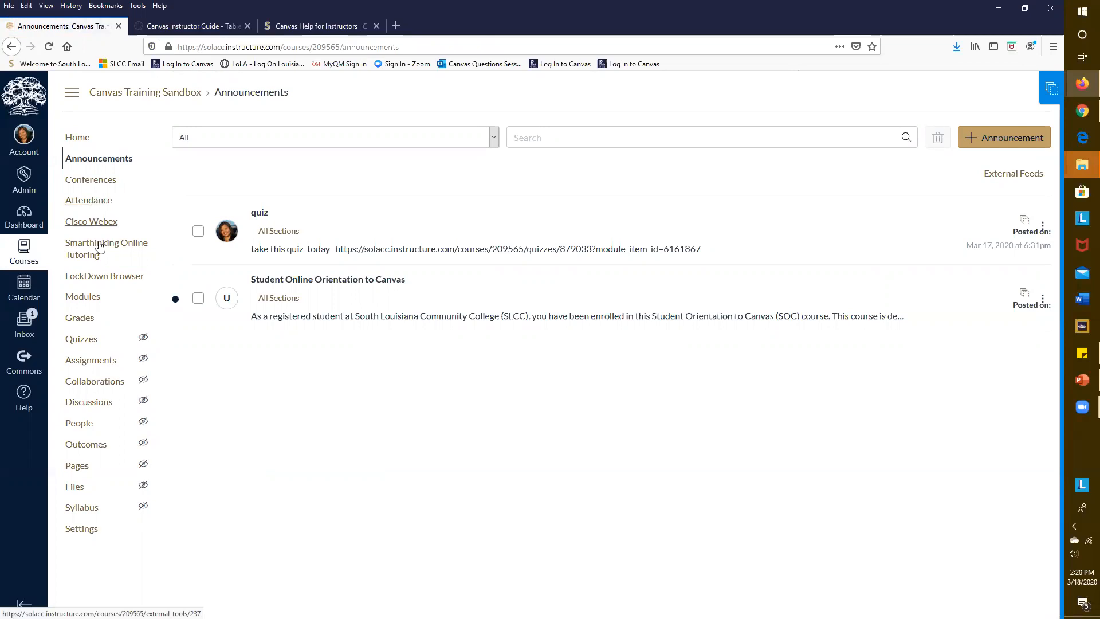
# - Create a new quiz and title it Recorded Webinar Quiz
pyautogui.click(99, 344)
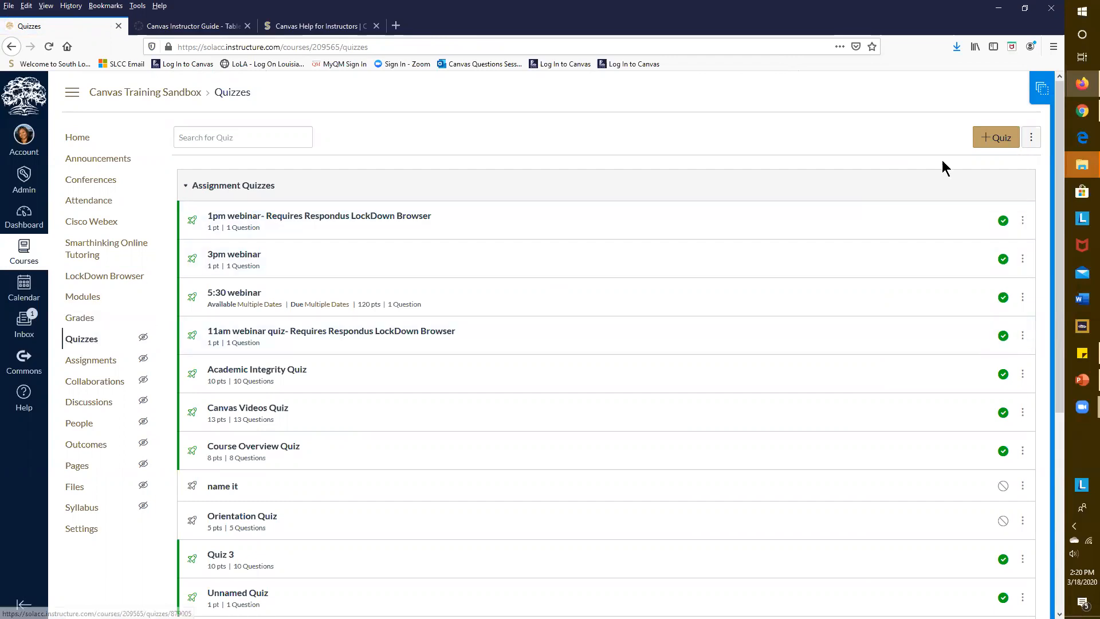
pyautogui.click(1006, 141)
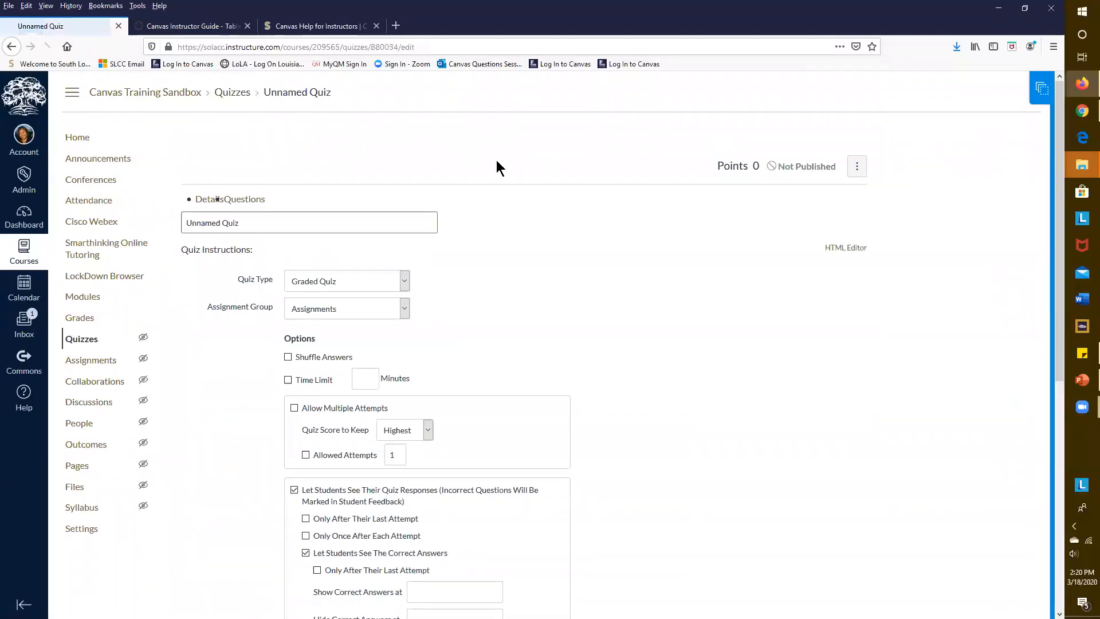
pyautogui.tripleClick(382, 231)
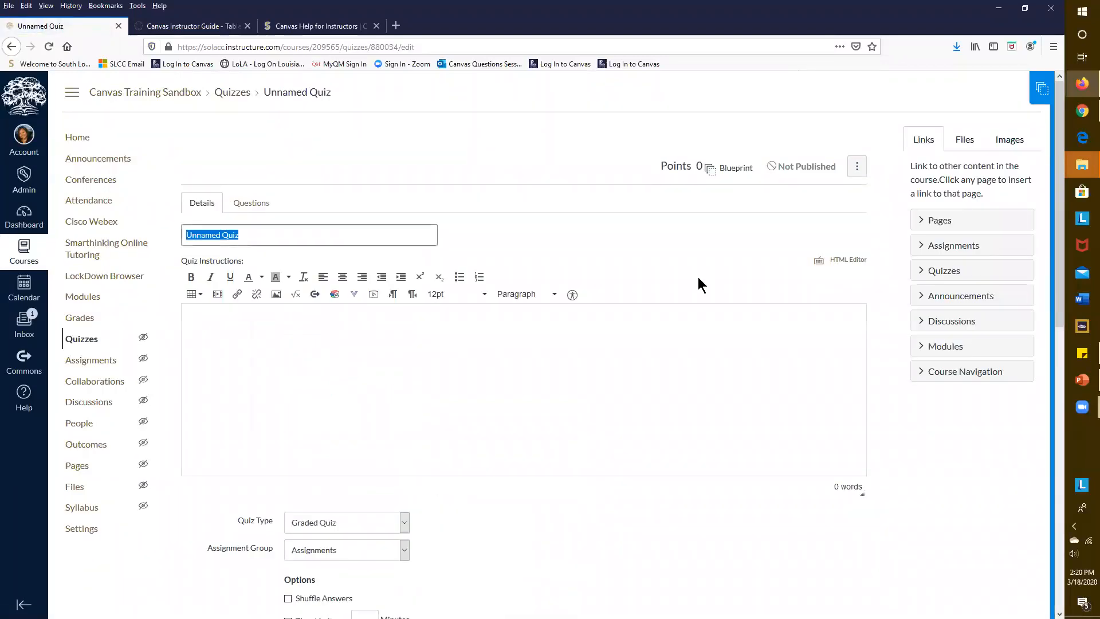
pyautogui.write('REcorded')
pyautogui.press('Delete')
pyautogui.write('e')
pyautogui.press('Delete')
pyautogui.write('c')
pyautogui.press('End')
pyautogui.write('WEbinar')
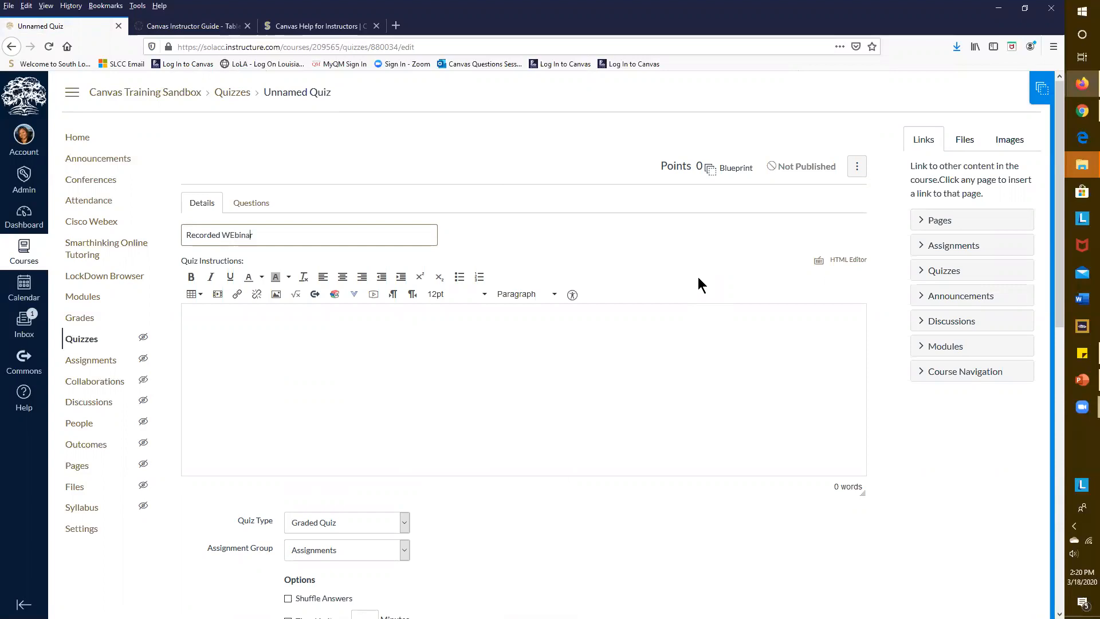
pyautogui.press('BackSpace')
pyautogui.write('e')
pyautogui.click(627, 366)
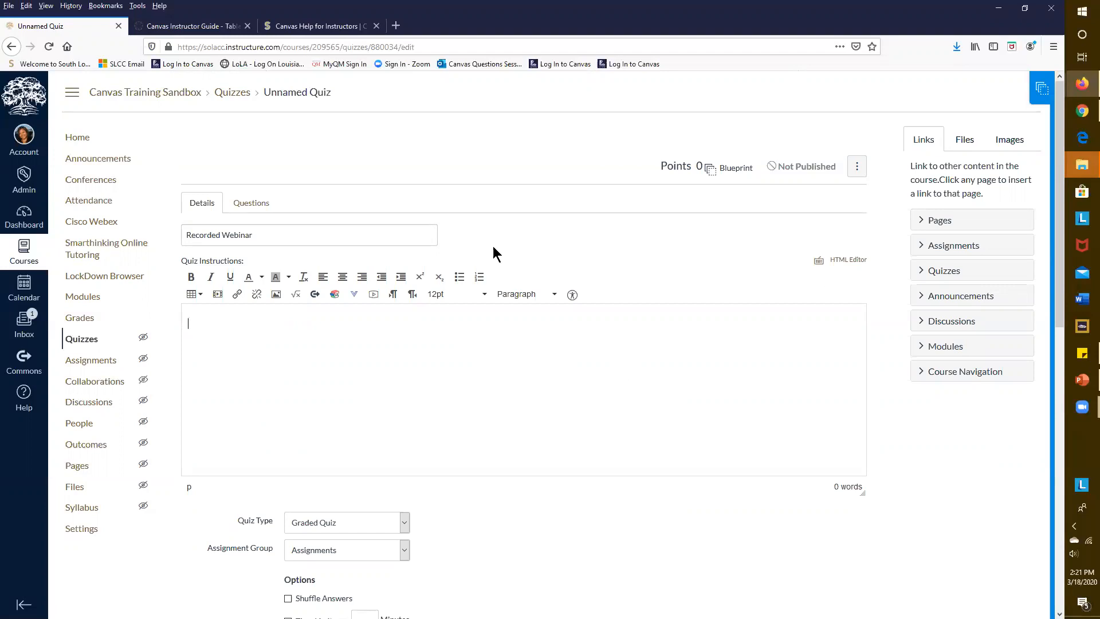
pyautogui.moveTo(353, 231); pyautogui.dragTo(378, 215)
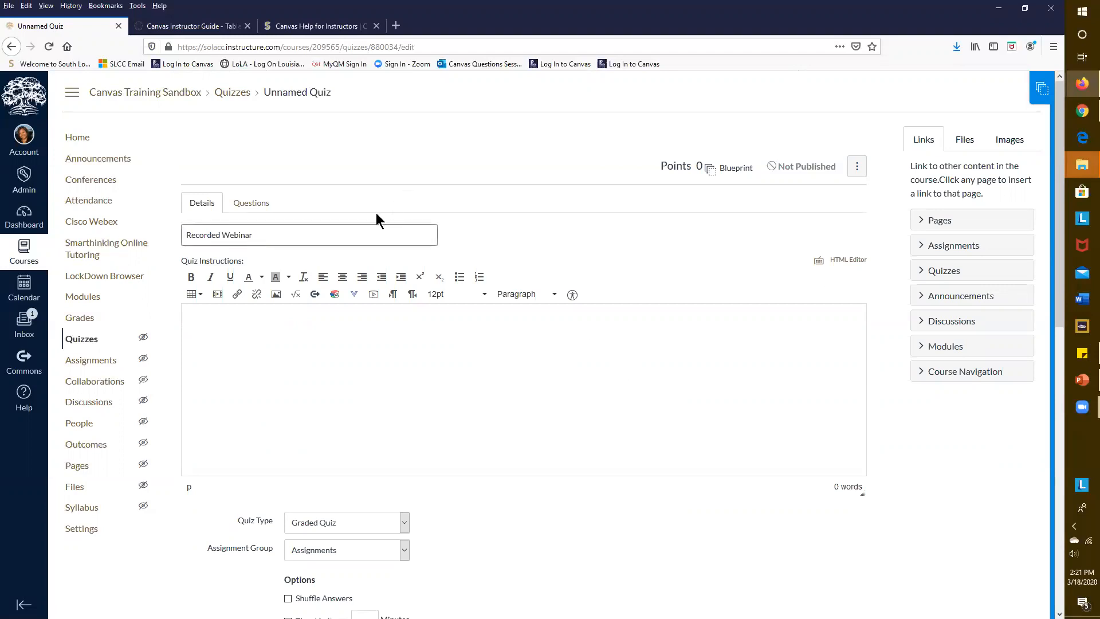
pyautogui.write('Quiz')
# - Enter Instructions.... as the quiz instructions, then open and close the Record/Upload Media dialog
pyautogui.click(384, 384)
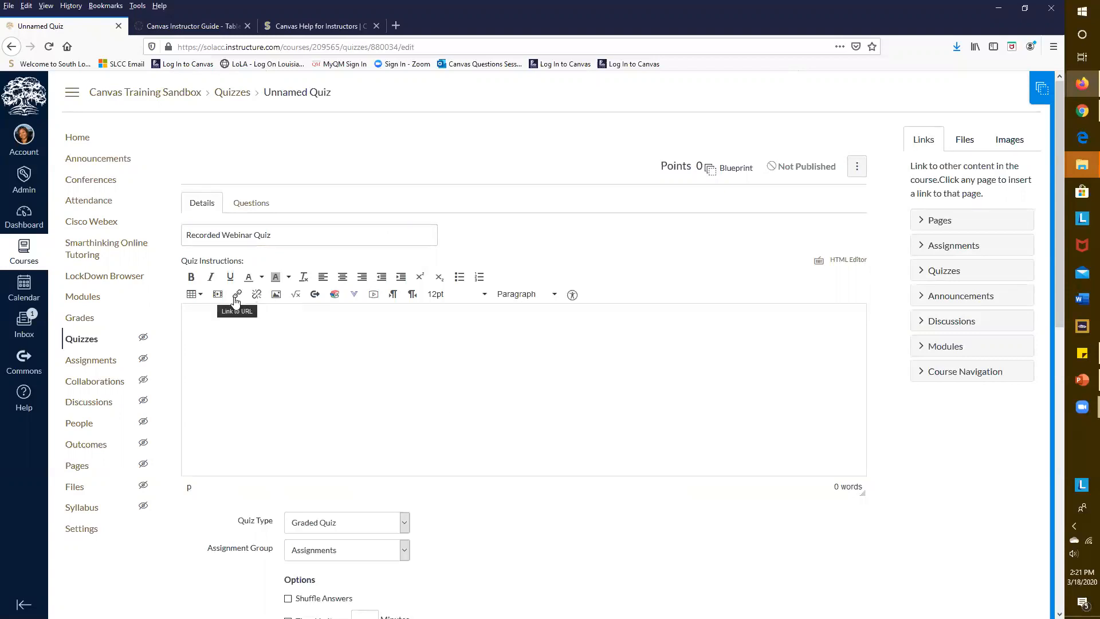
pyautogui.write('Instructions')
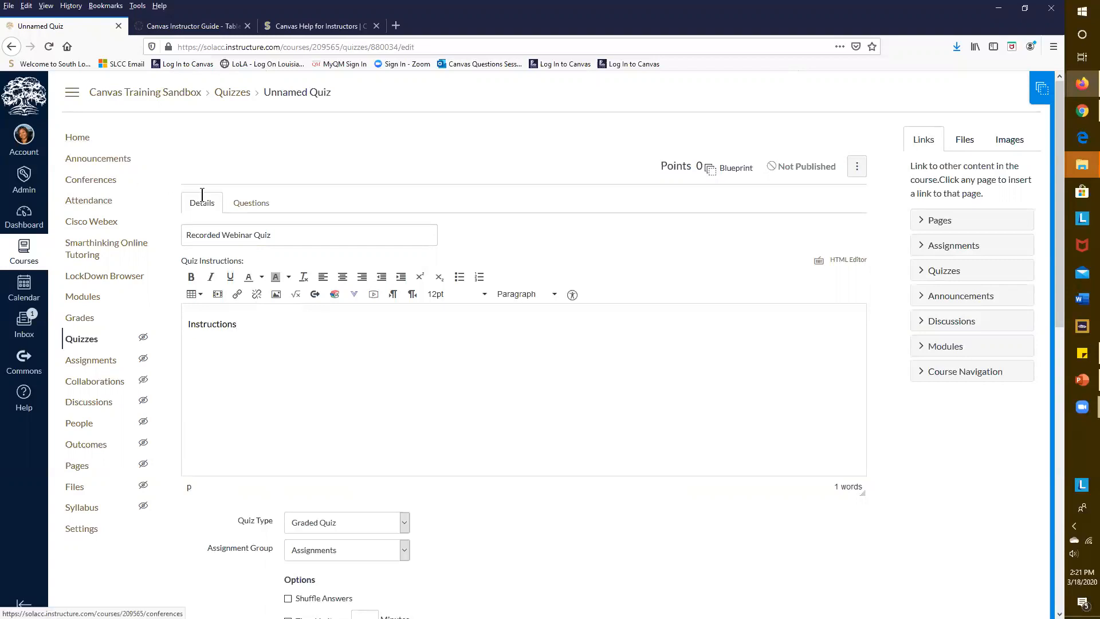
pyautogui.write('....')
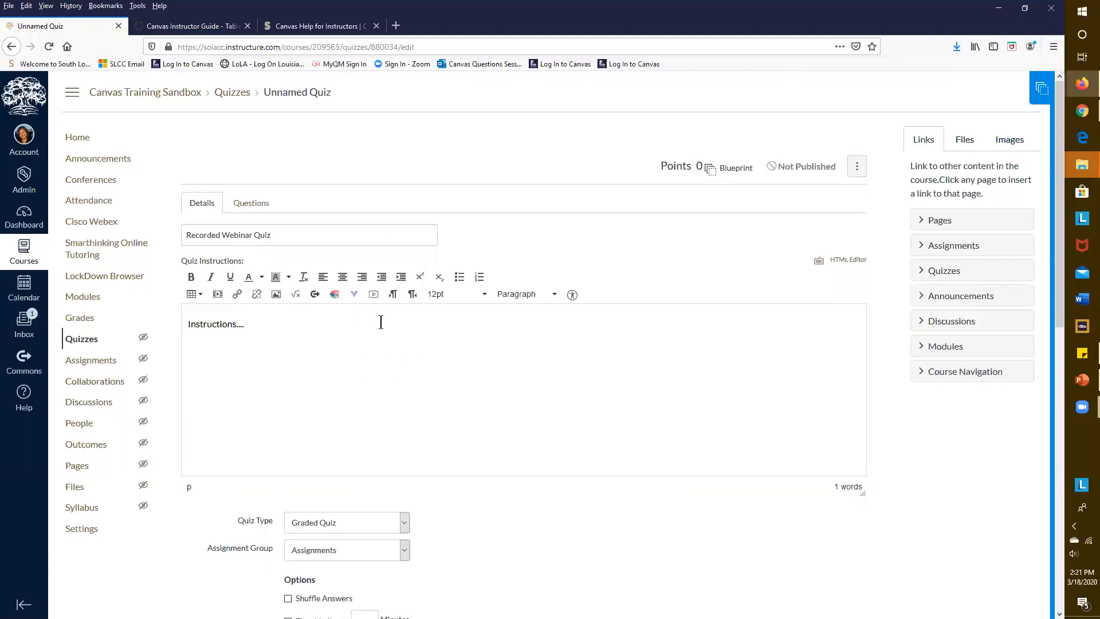
pyautogui.click(378, 297)
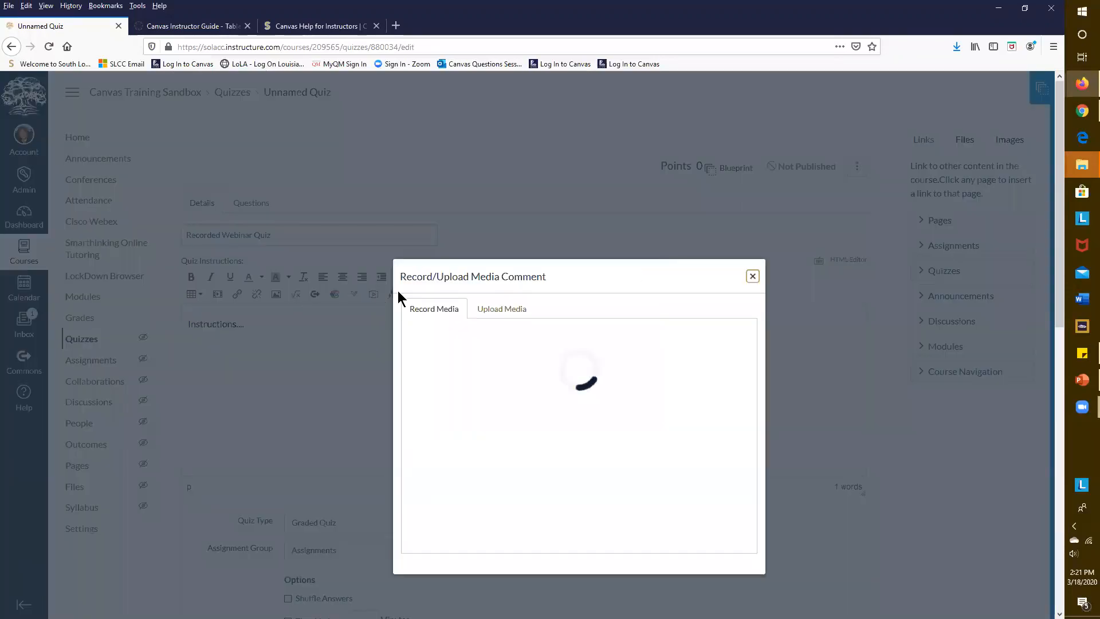
pyautogui.click(752, 278)
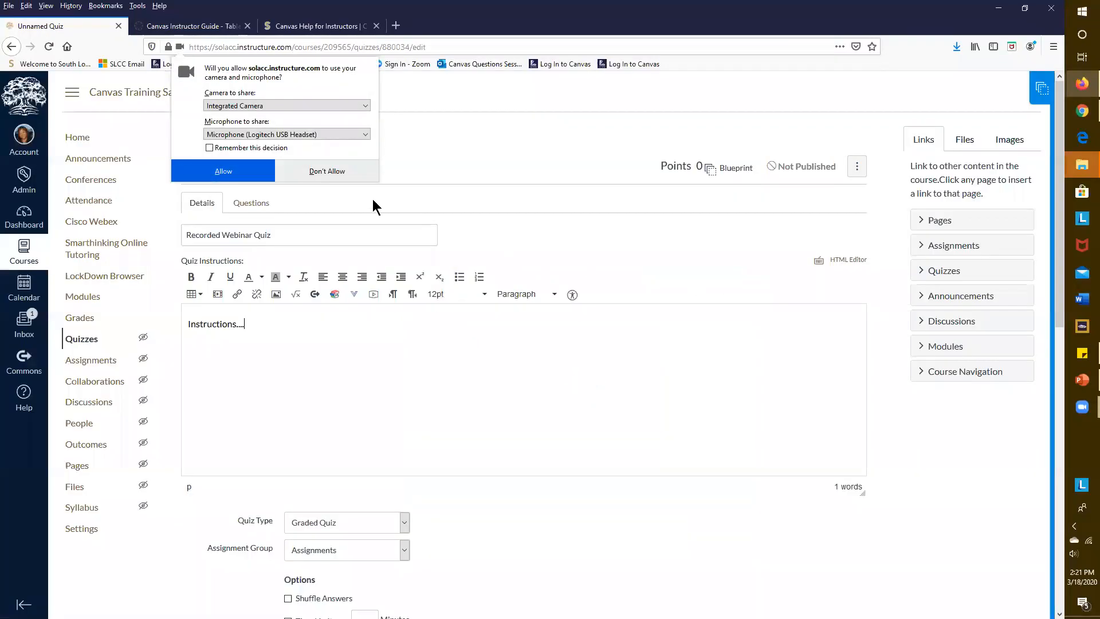
# - Decline camera access, then open the Insert/edit media dialog, view its Embed option, and close it
pyautogui.click(339, 176)
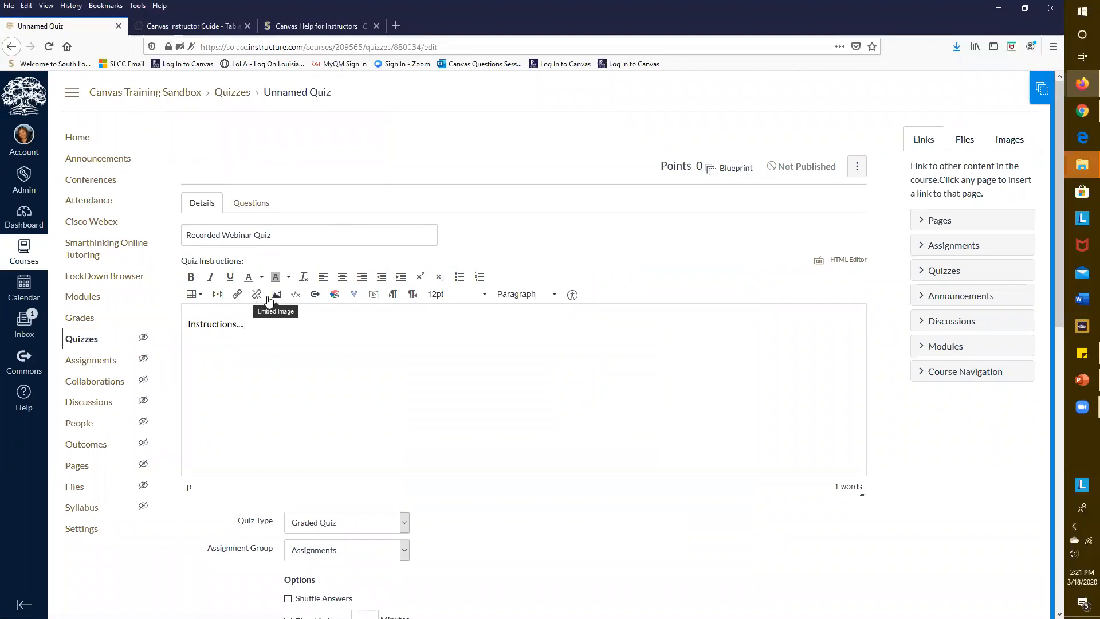
pyautogui.click(218, 294)
pyautogui.click(460, 313)
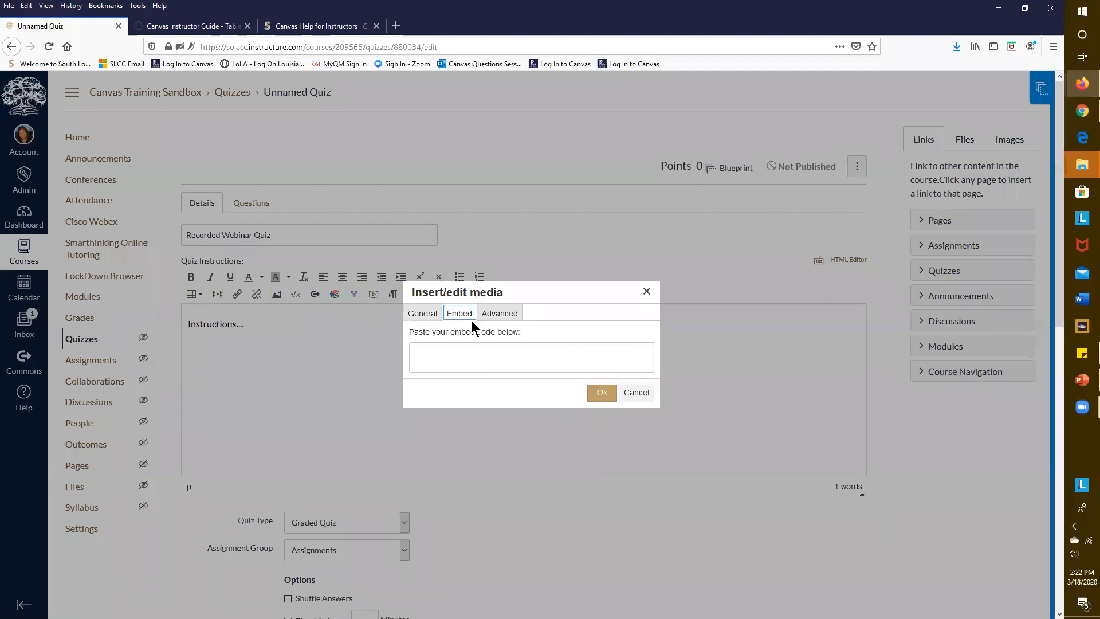
pyautogui.click(647, 292)
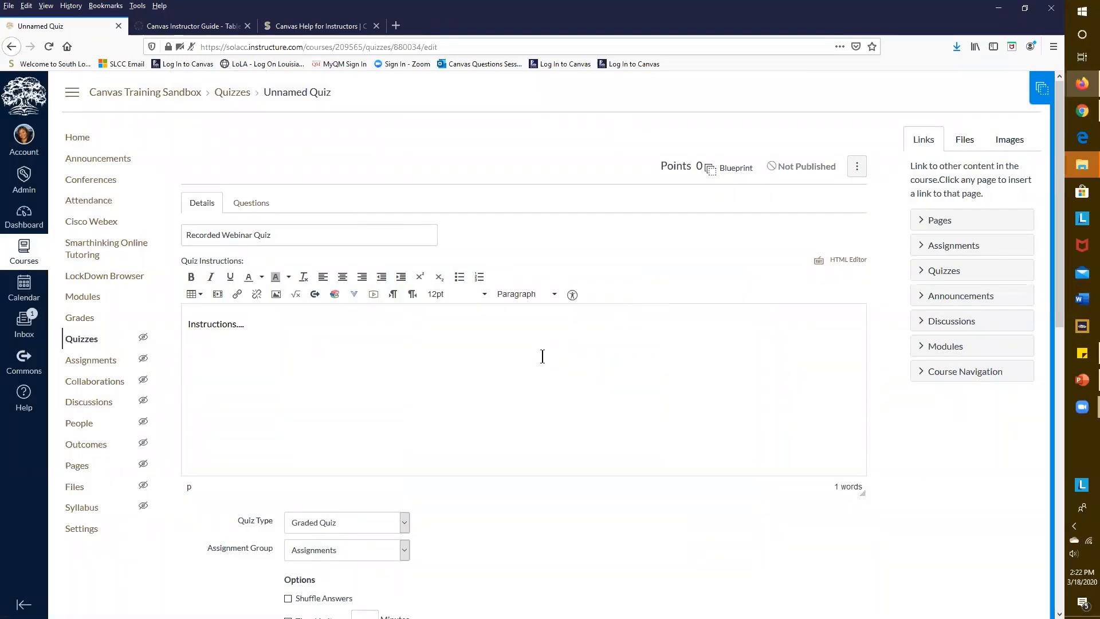
# - Keep Graded Quiz as the quiz type and set the assignment group to Quizzes and Exams
pyautogui.scroll(-4, 542, 357)
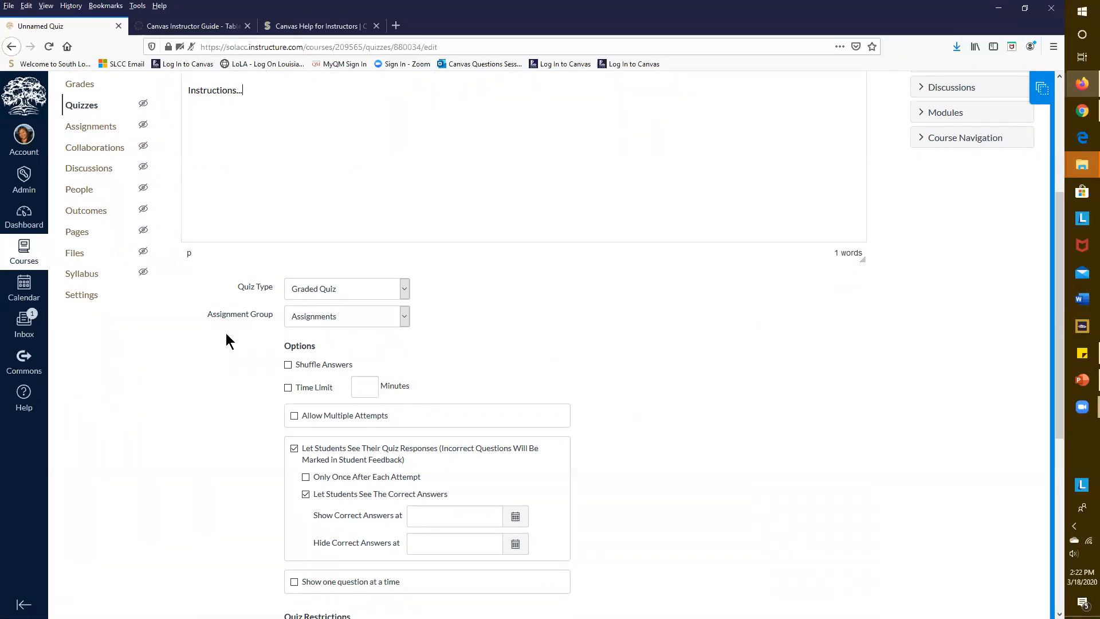
pyautogui.click(322, 291)
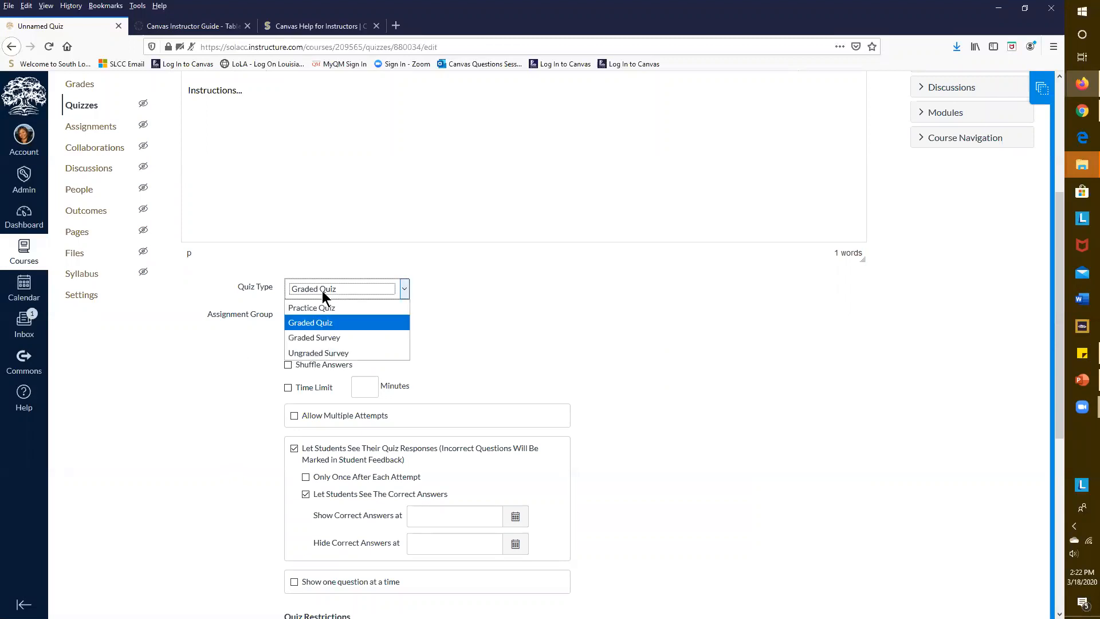
pyautogui.click(342, 325)
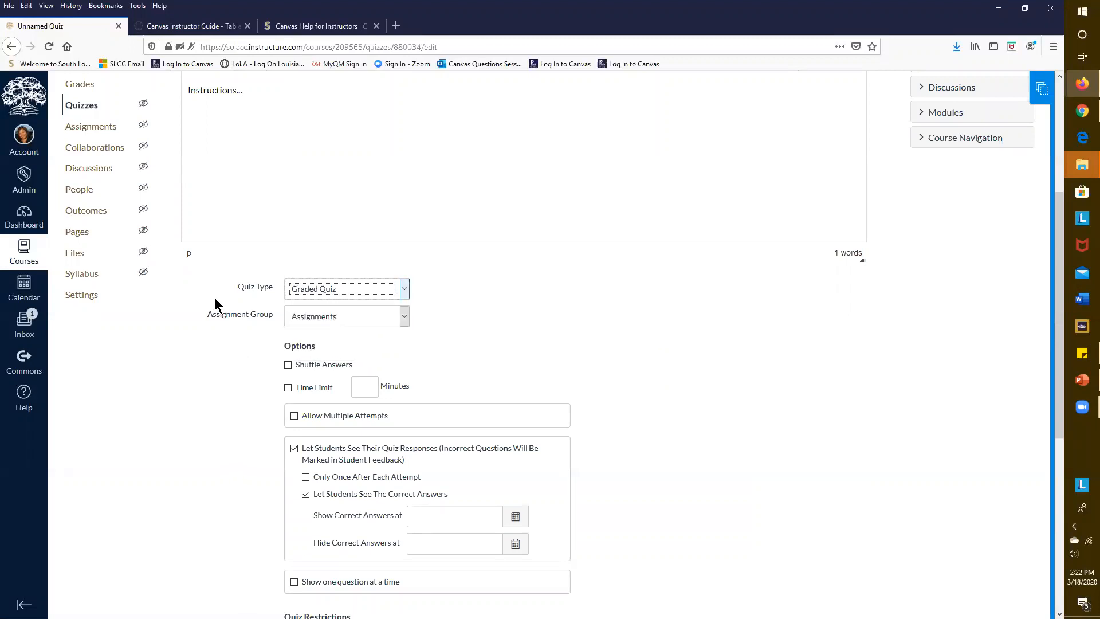
pyautogui.click(355, 315)
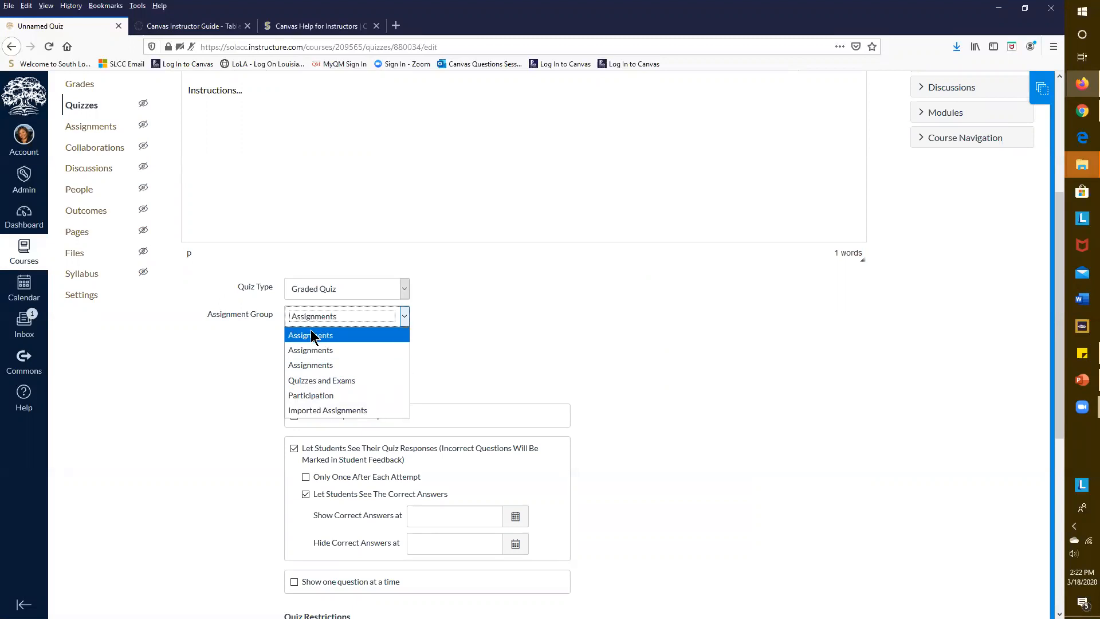
pyautogui.click(315, 382)
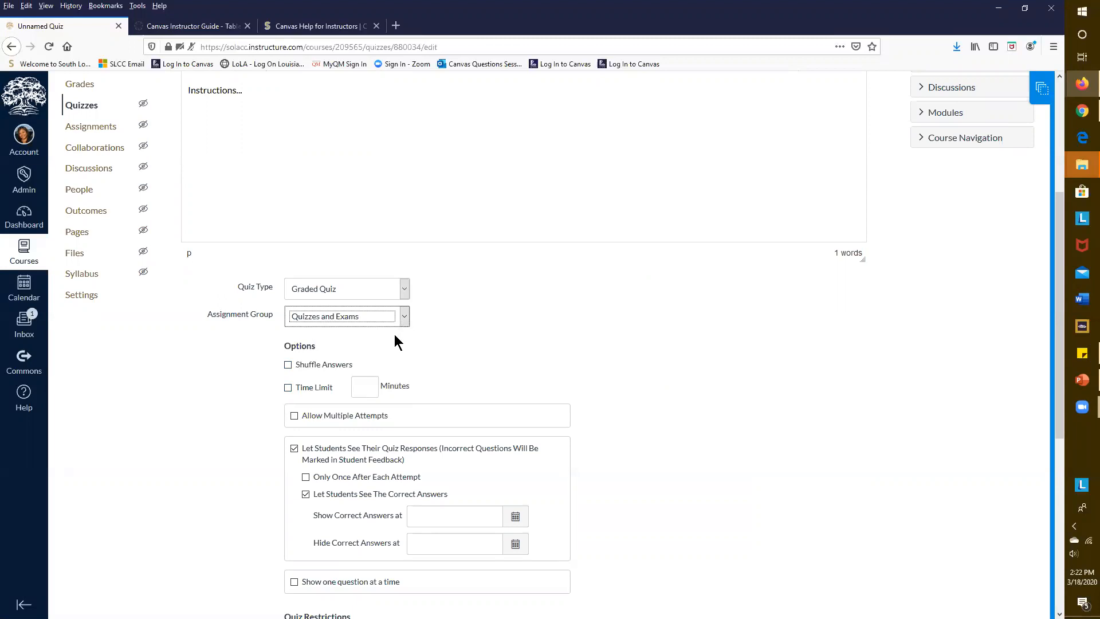
# - Enable Shuffle Answers and set a time limit of 10 minutes
pyautogui.click(288, 366)
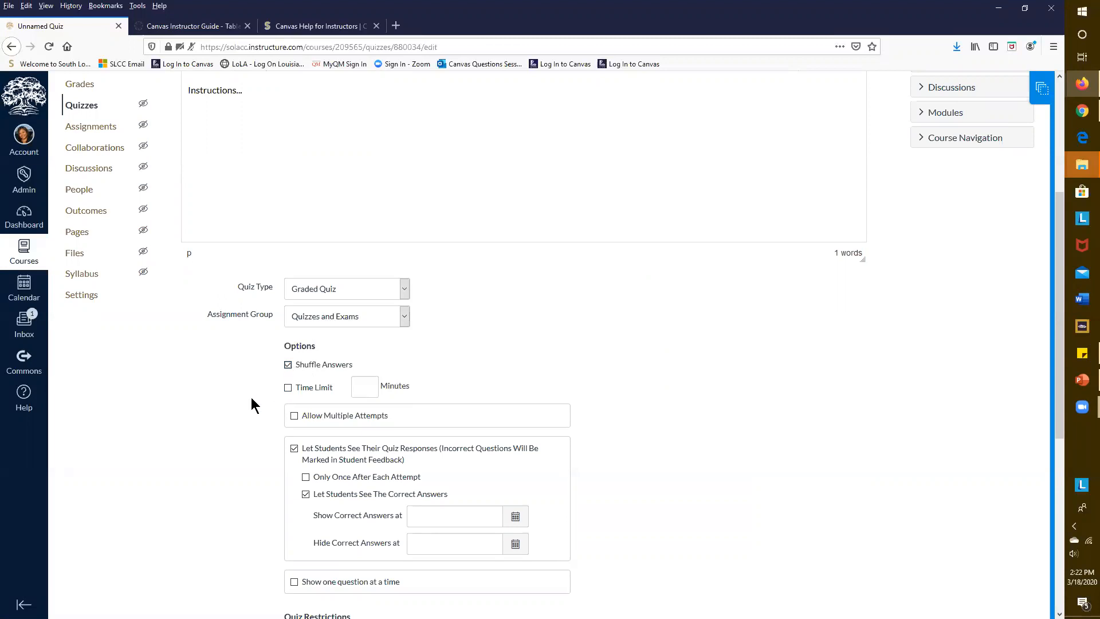
pyautogui.click(288, 388)
pyautogui.click(364, 390)
pyautogui.write('1')
pyautogui.moveTo(1059, 232); pyautogui.dragTo(1059, 198)
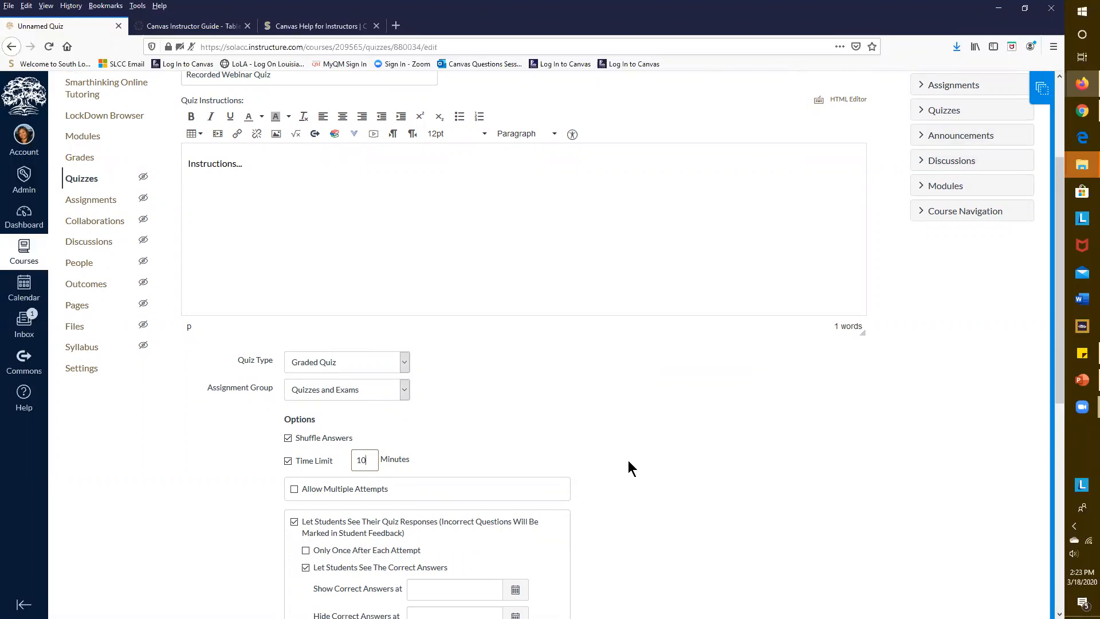
# - Save the quiz settings
pyautogui.scroll(-3, 628, 460)
pyautogui.scroll(-2, 628, 459)
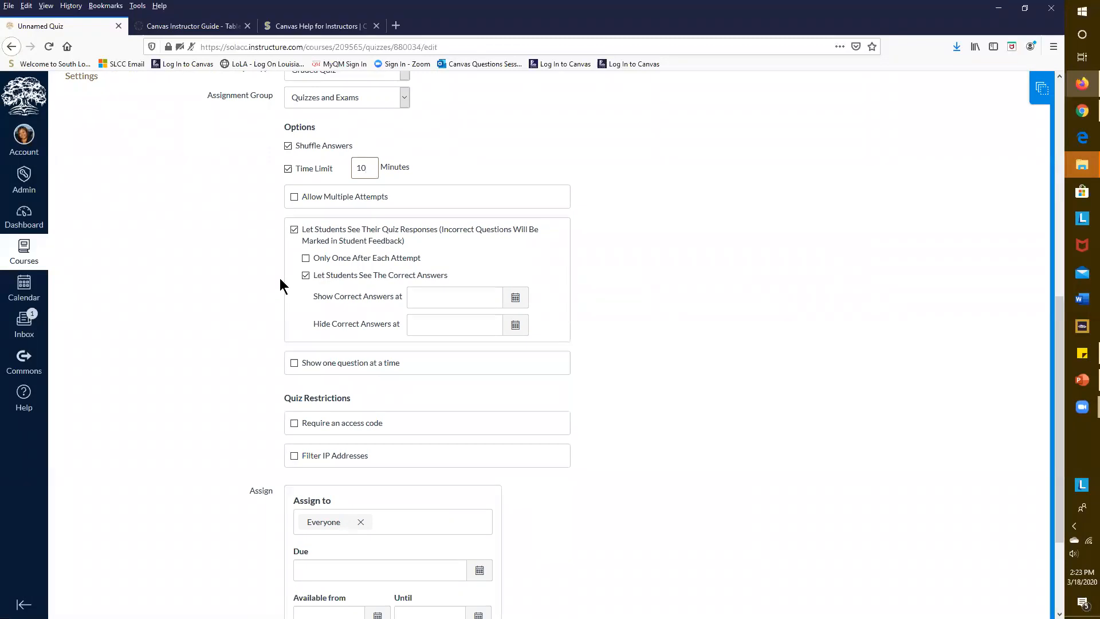
pyautogui.scroll(-3, 197, 437)
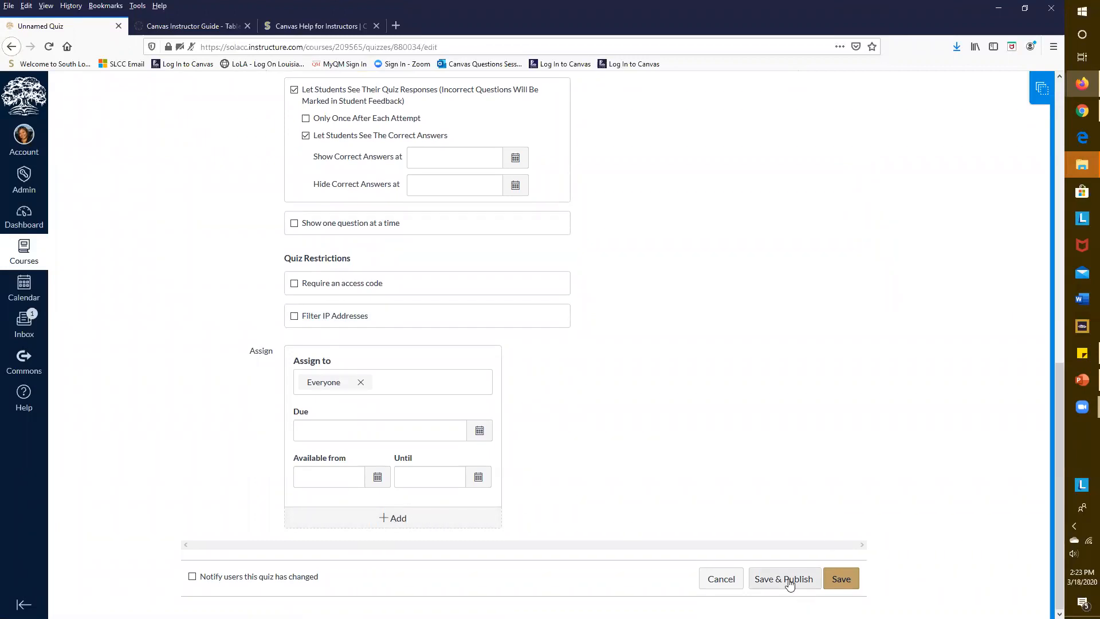
pyautogui.click(840, 581)
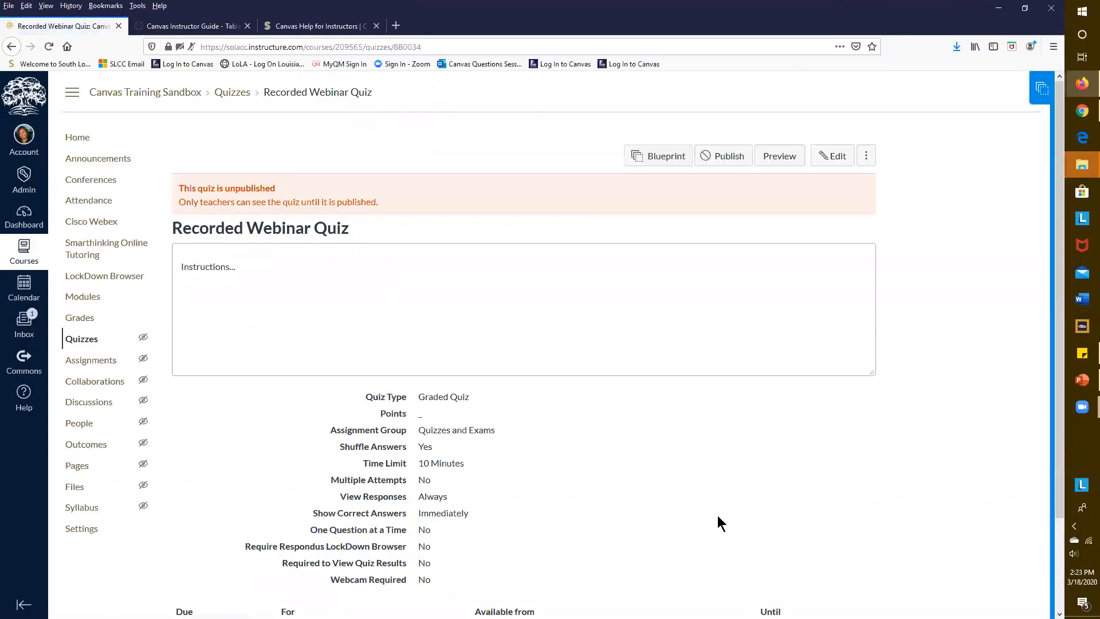
# - Edit the quiz and add a new question reading What's today's date?
pyautogui.click(837, 158)
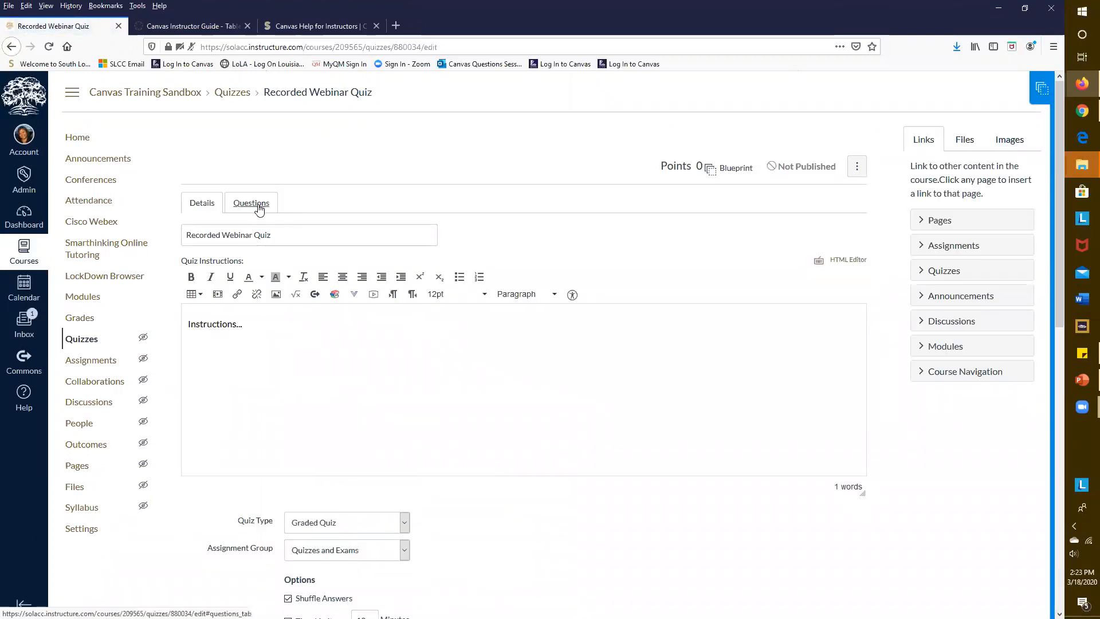
pyautogui.click(258, 207)
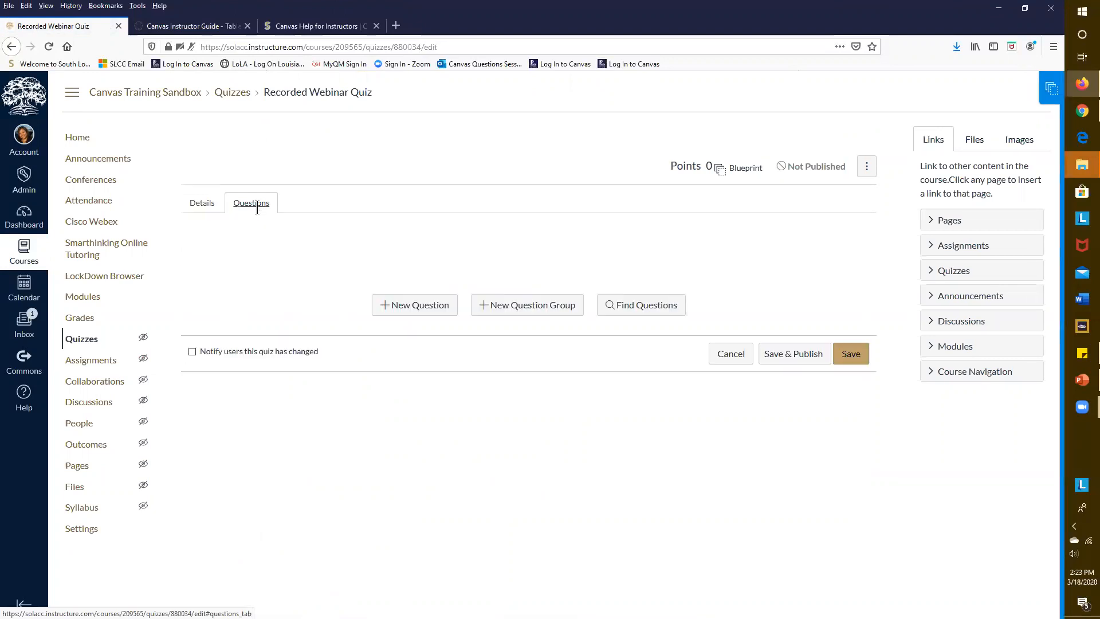
pyautogui.click(404, 313)
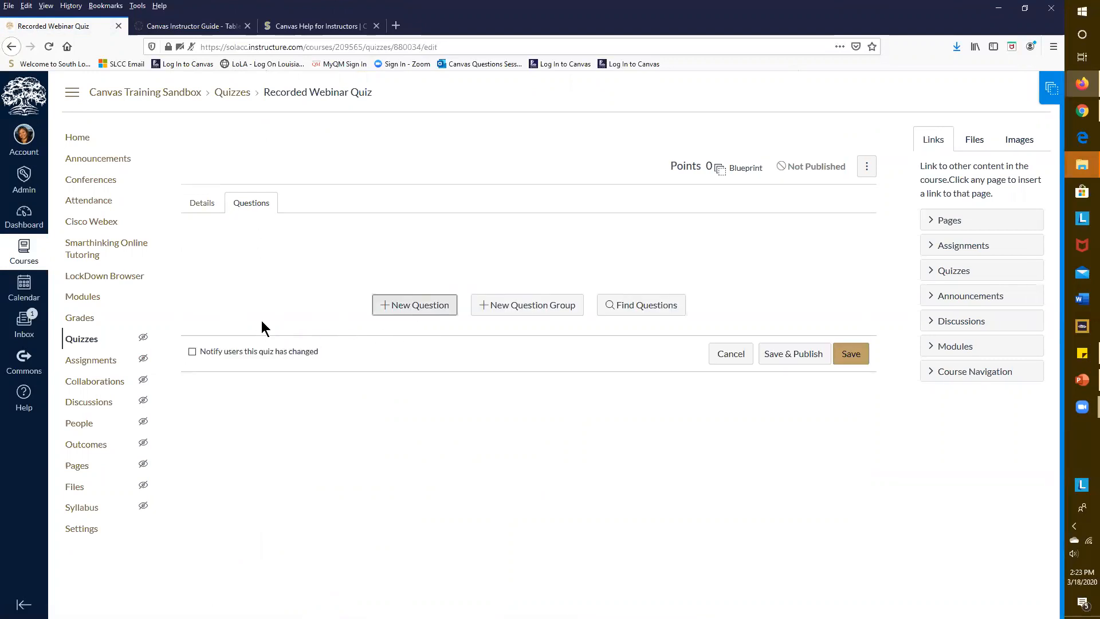
pyautogui.click(264, 224)
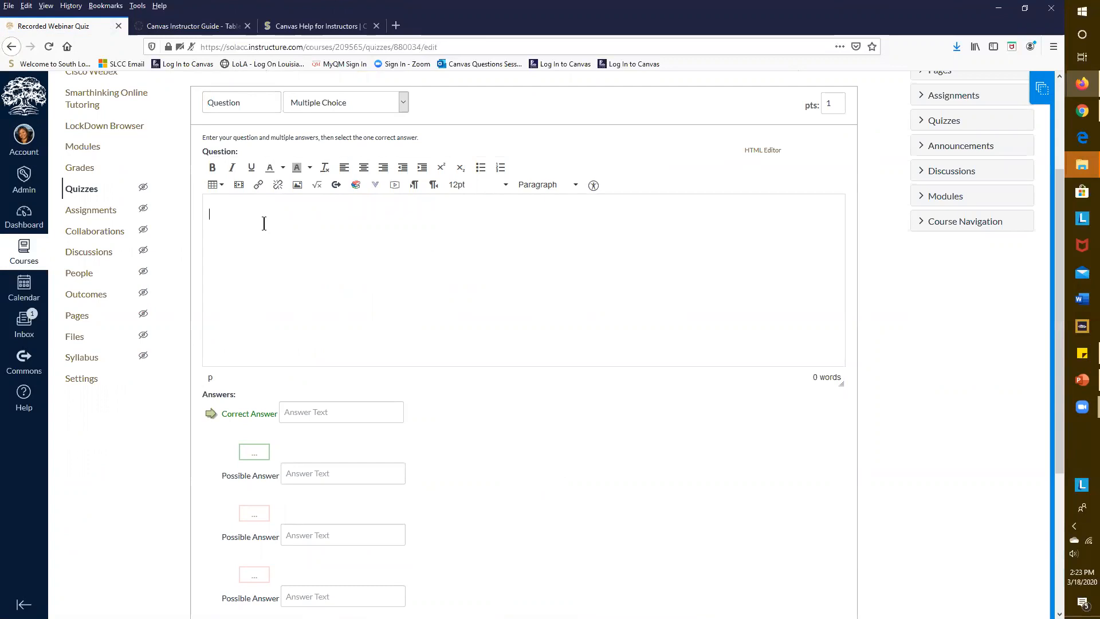
pyautogui.write("What's today's day")
pyautogui.write('e/')
pyautogui.press('BackSpace')
pyautogui.write('?')
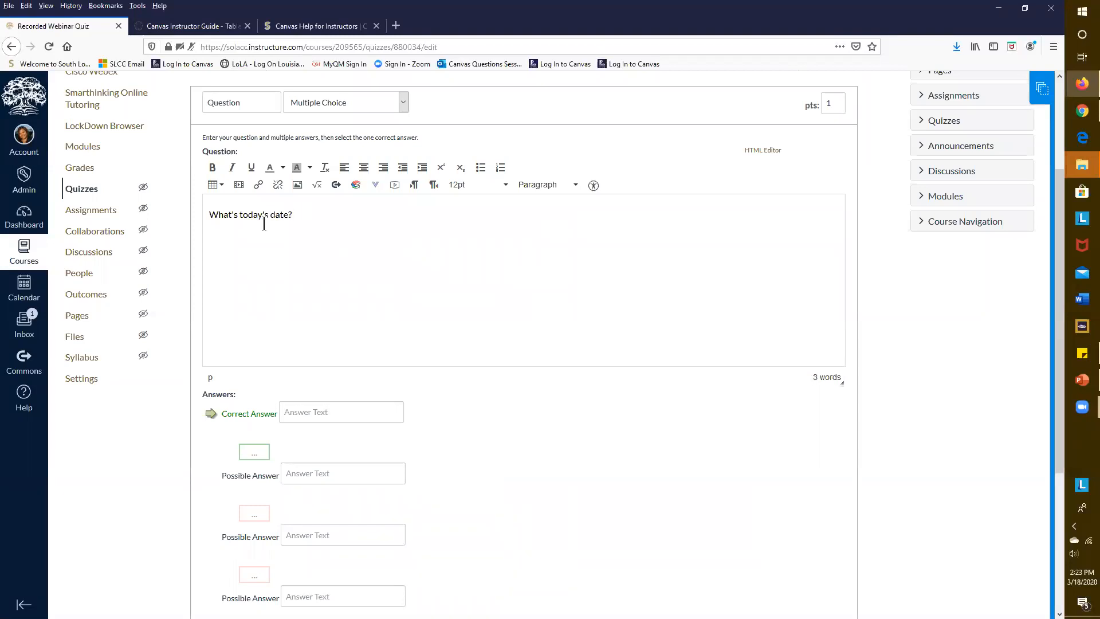
# - Add another possible answer slot to the multiple choice question
pyautogui.click(362, 102)
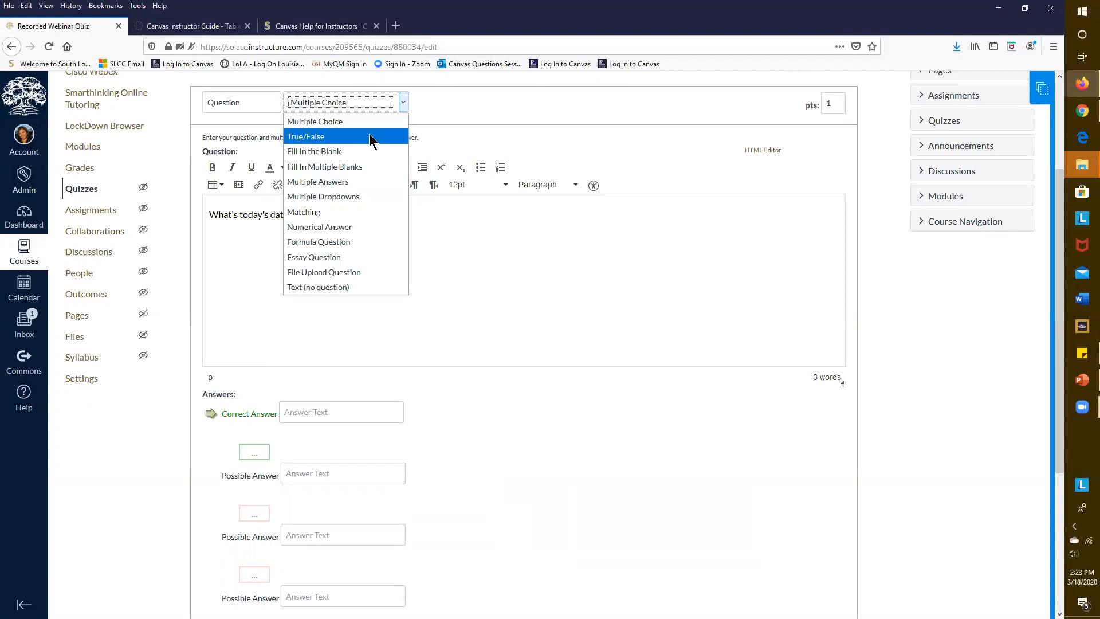
pyautogui.scroll(-3, 355, 424)
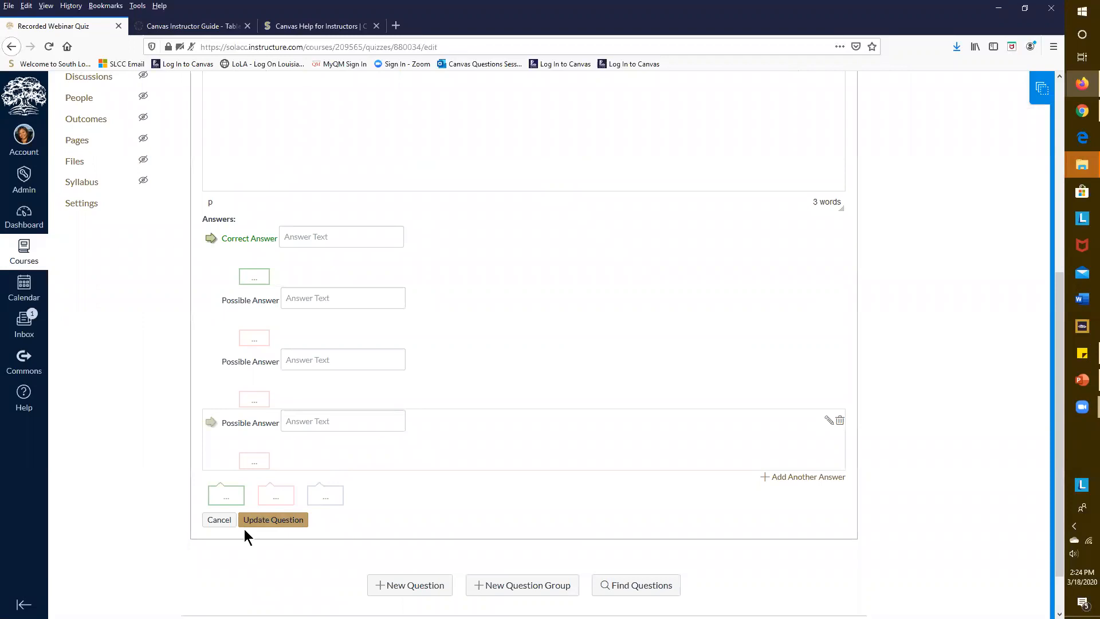
pyautogui.click(791, 478)
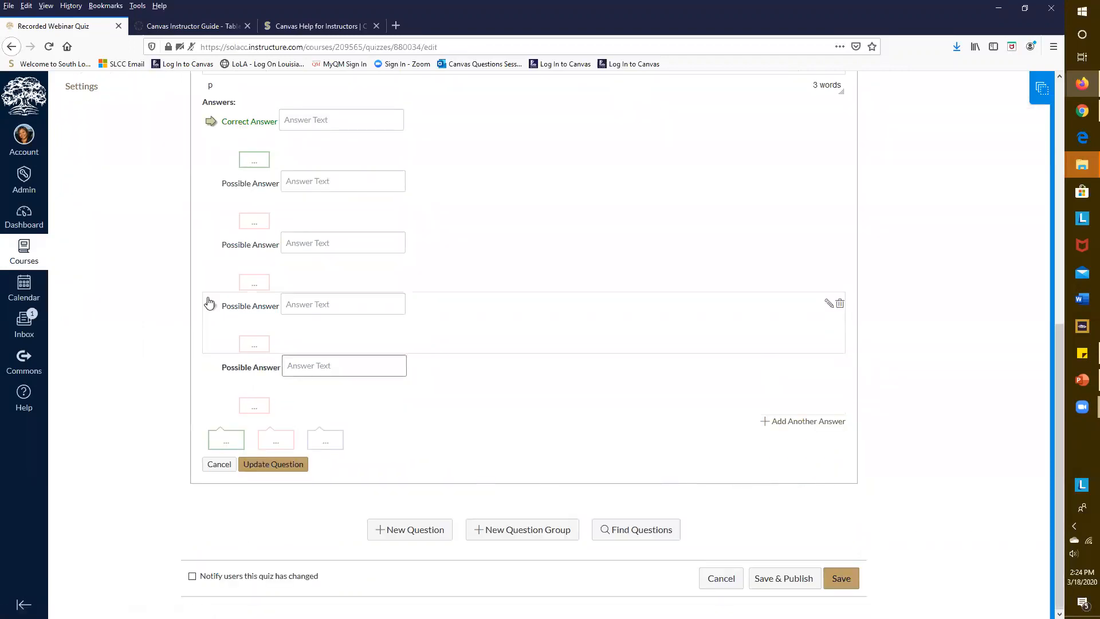
pyautogui.scroll(1, 227, 283)
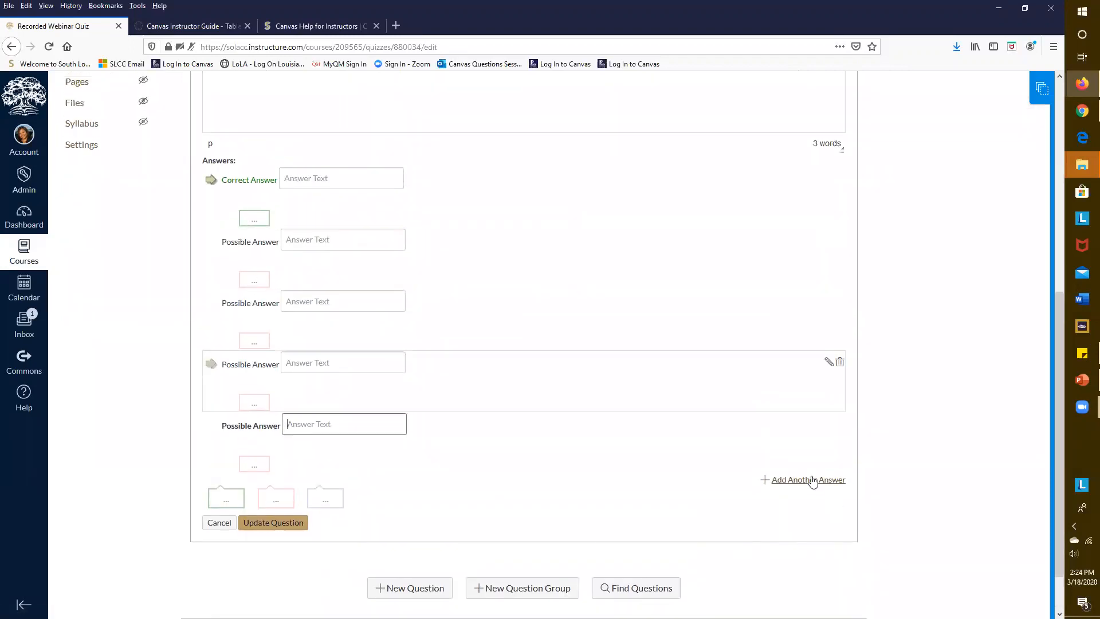
pyautogui.scroll(5, 715, 442)
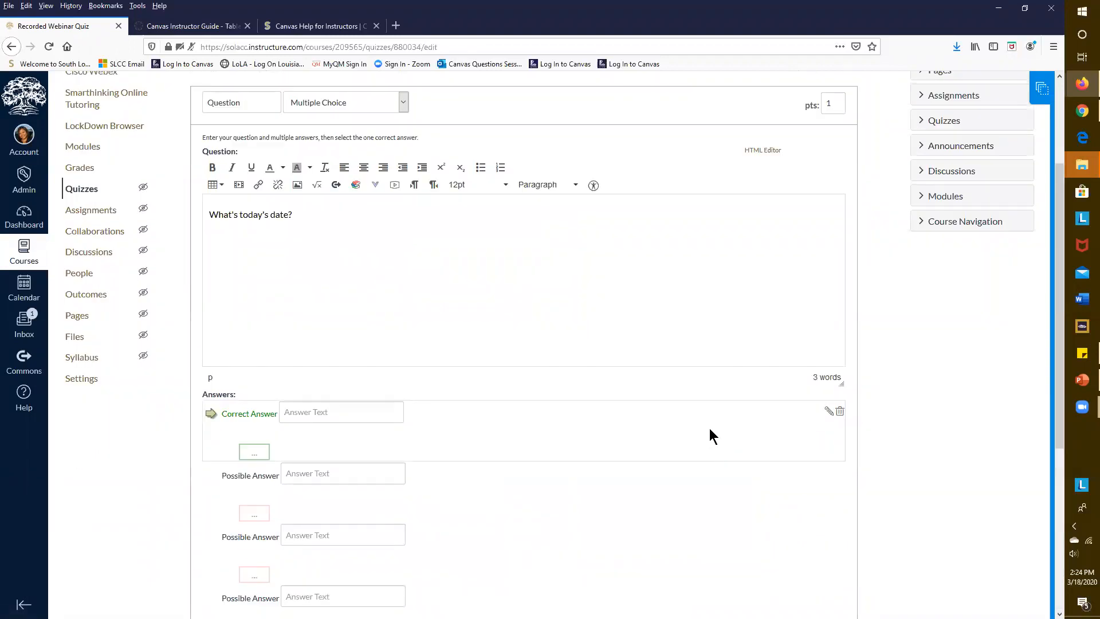
# - Change the question type to True/False and mark False as the correct answer
pyautogui.click(396, 106)
pyautogui.click(364, 136)
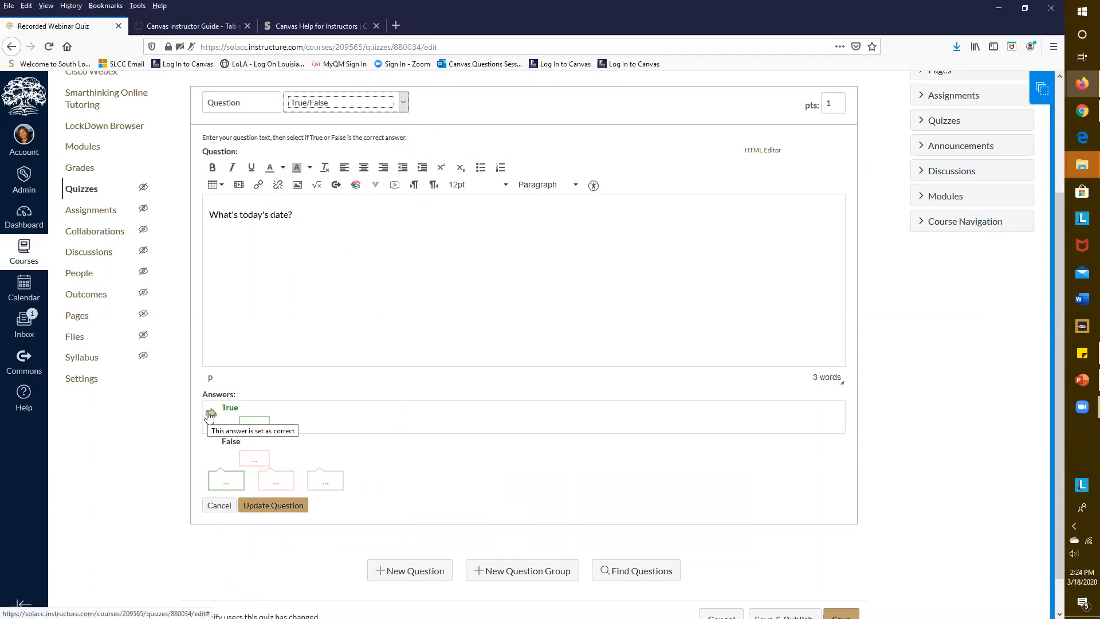
pyautogui.click(211, 447)
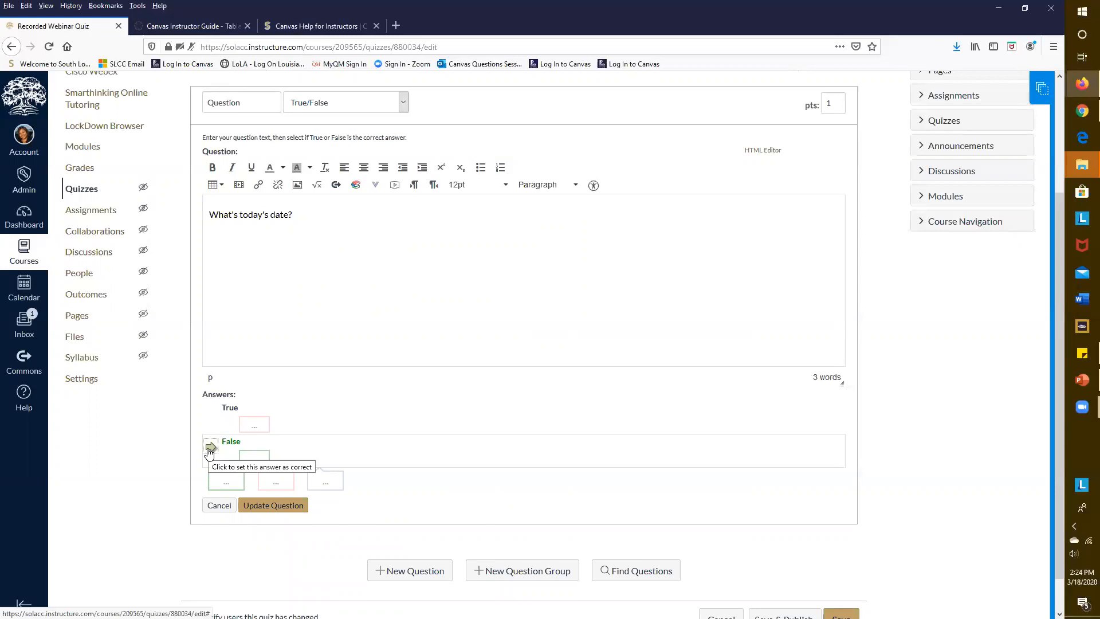
# - Update the question and save the quiz
pyautogui.click(378, 104)
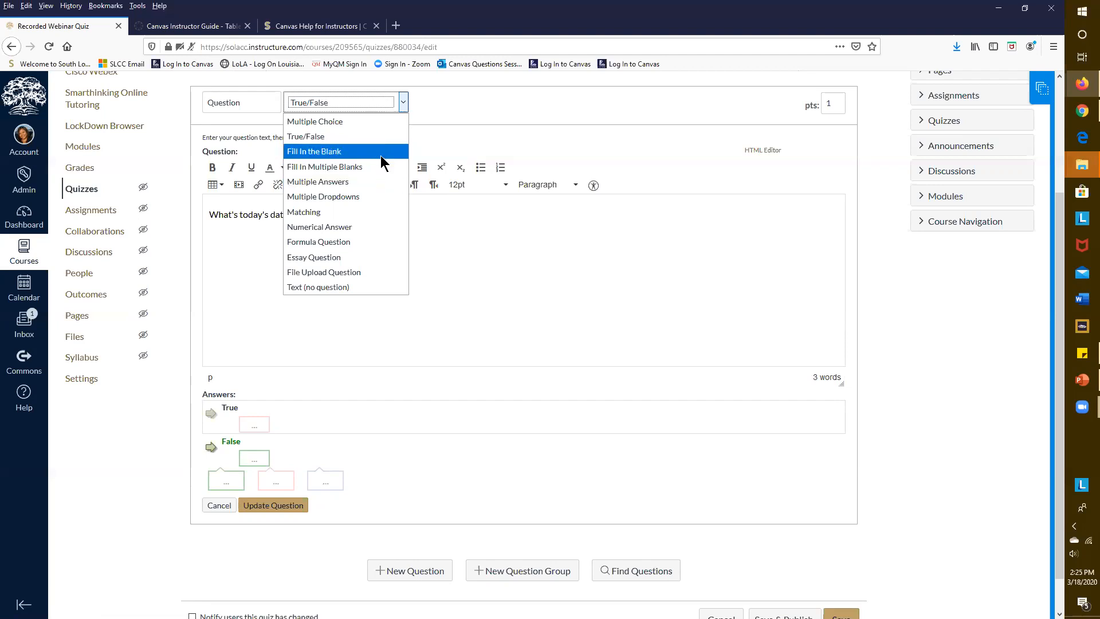
pyautogui.click(516, 144)
pyautogui.scroll(-1, 268, 555)
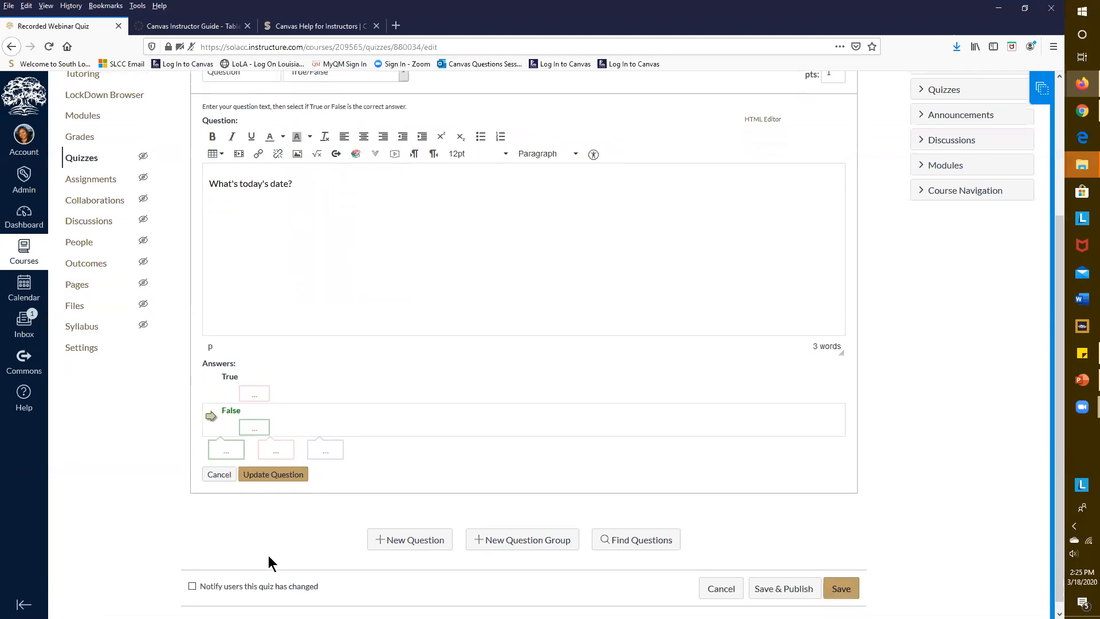
pyautogui.click(269, 465)
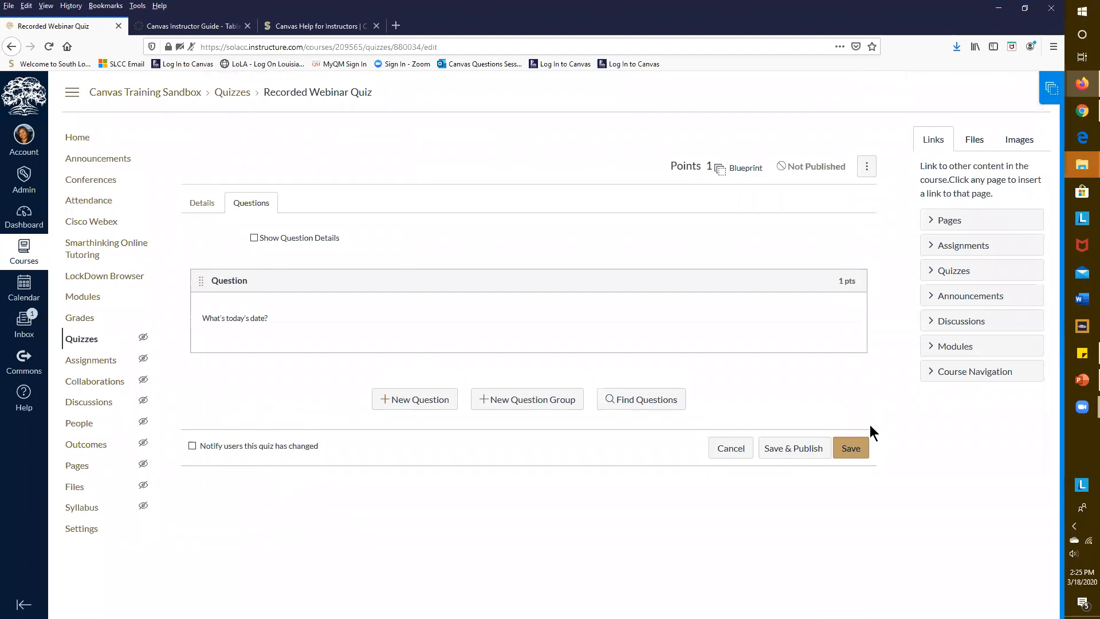
pyautogui.click(852, 450)
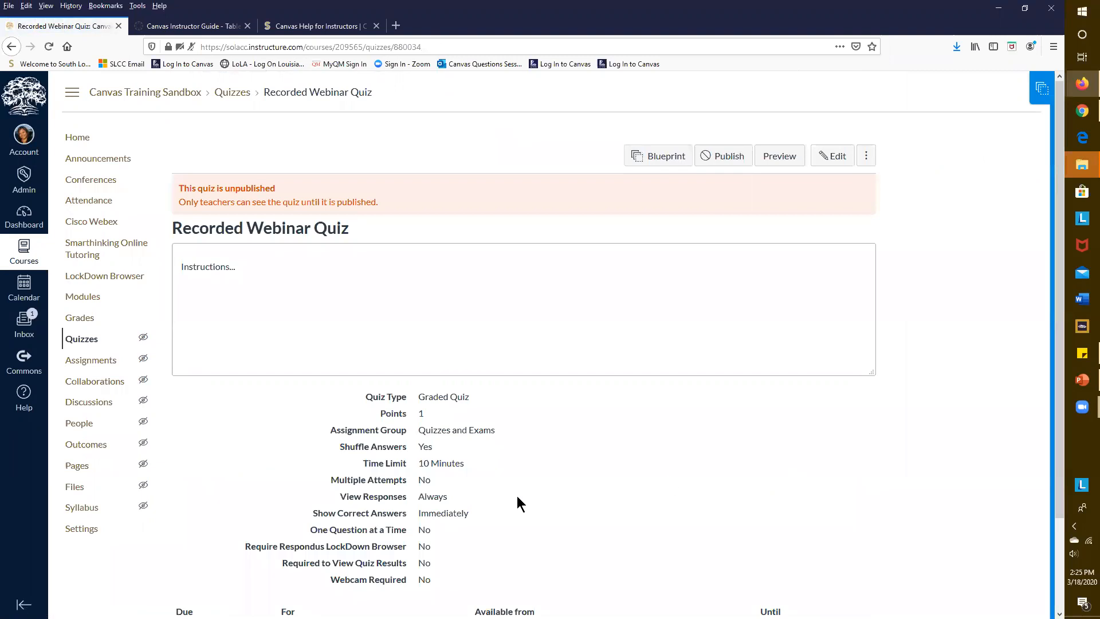
# - Preview the quiz, submit True as the answer, and review the graded attempt
pyautogui.scroll(-2, 345, 370)
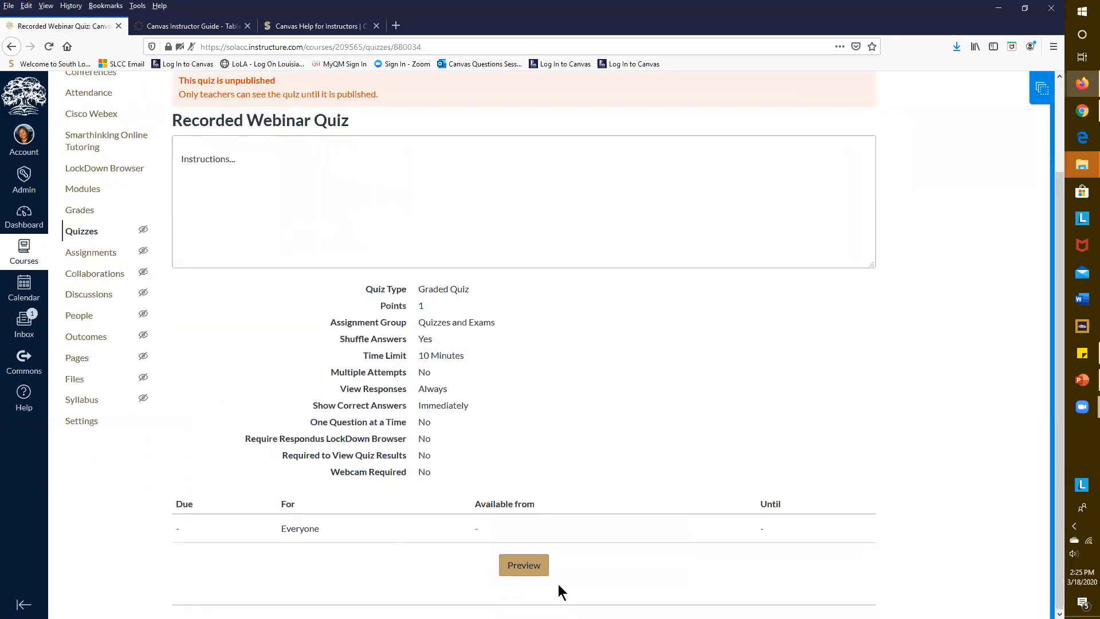
pyautogui.click(542, 569)
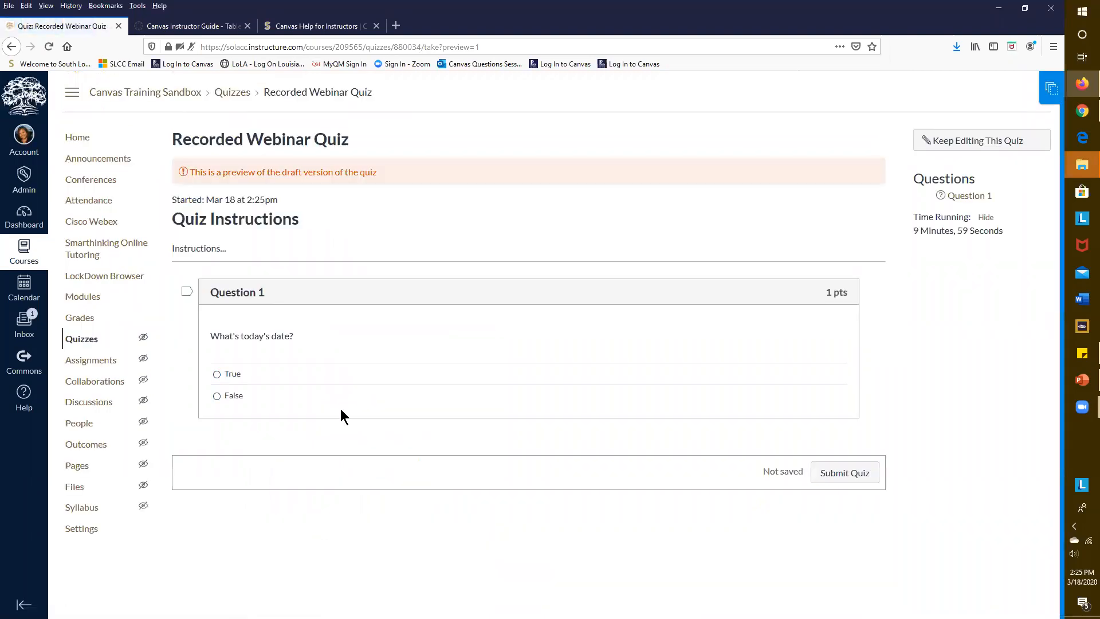
pyautogui.click(217, 375)
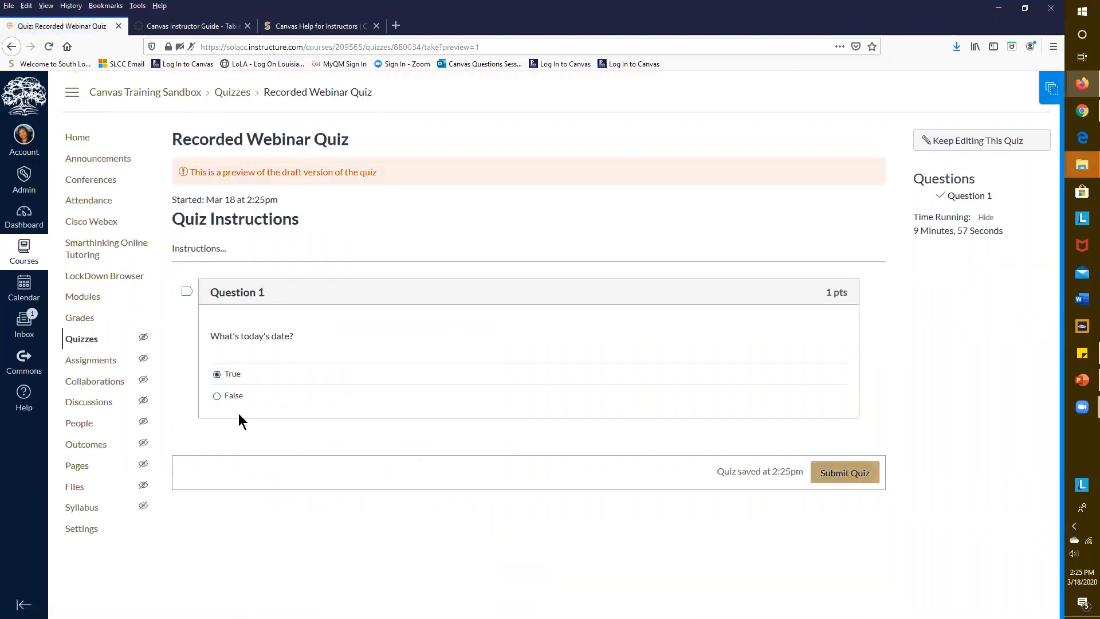
pyautogui.click(845, 476)
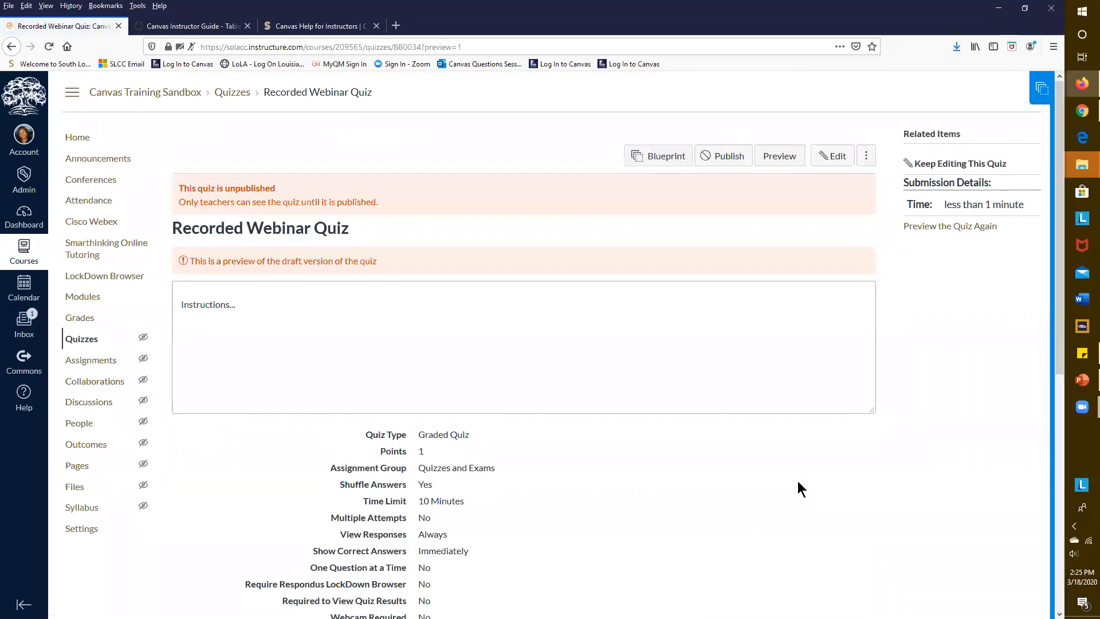
pyautogui.scroll(-7, 709, 472)
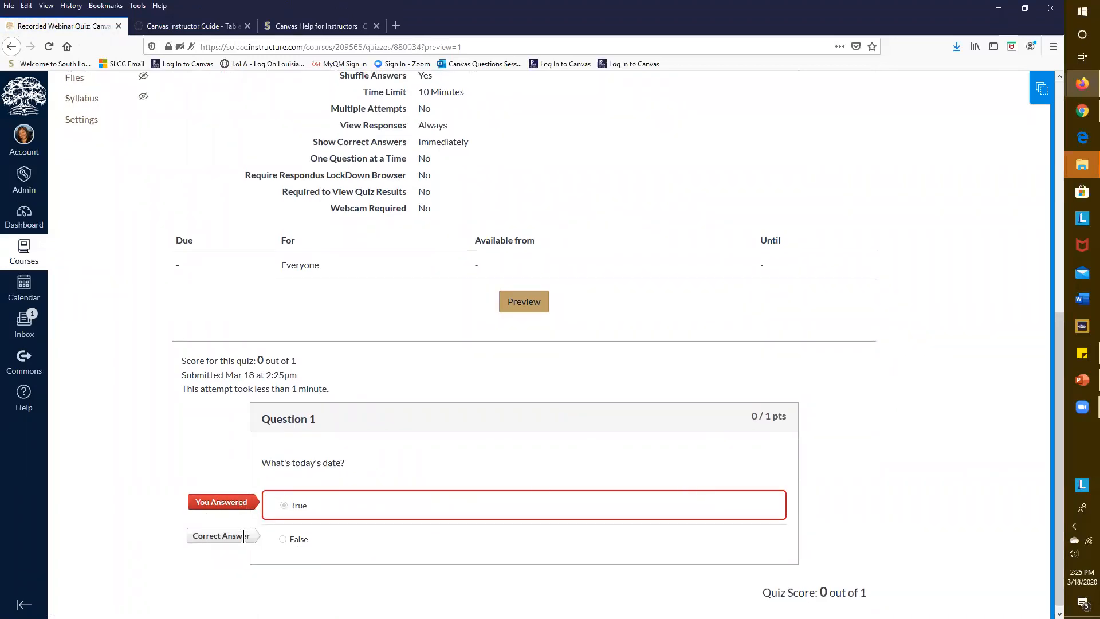
pyautogui.scroll(-1, 550, 542)
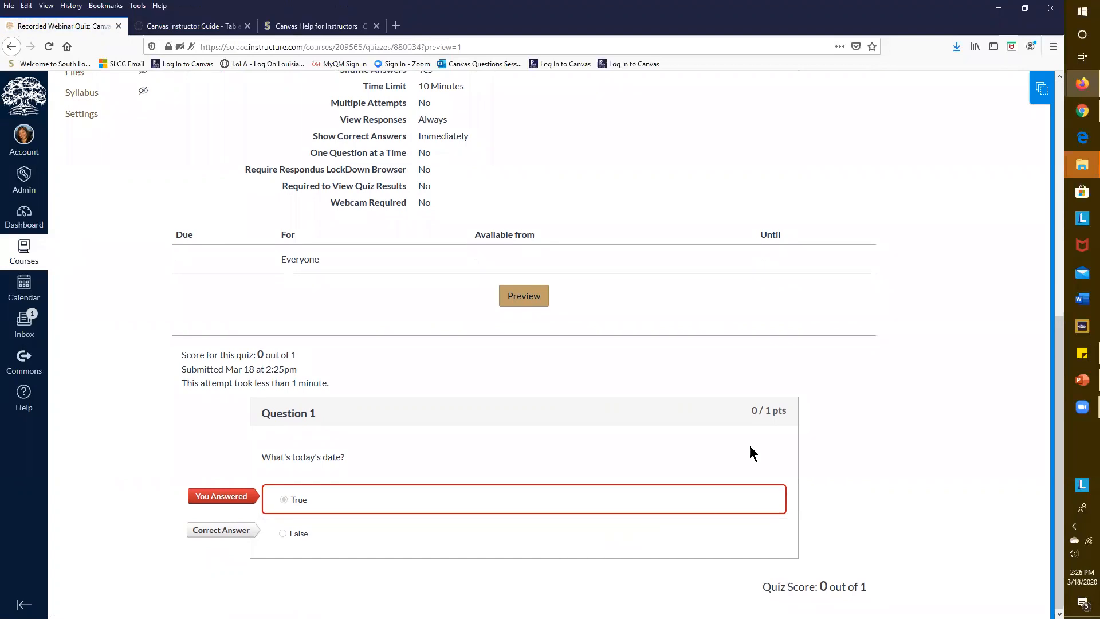
# - Reopen the quiz's True/False question for editing, then save and publish the quiz
pyautogui.scroll(6, 765, 409)
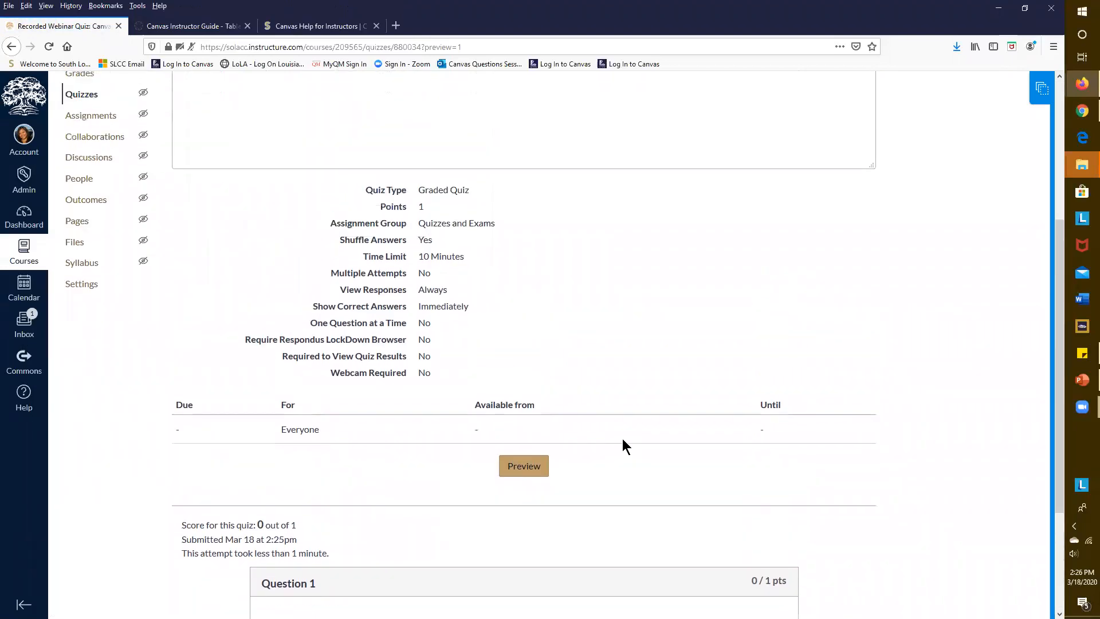
pyautogui.click(838, 152)
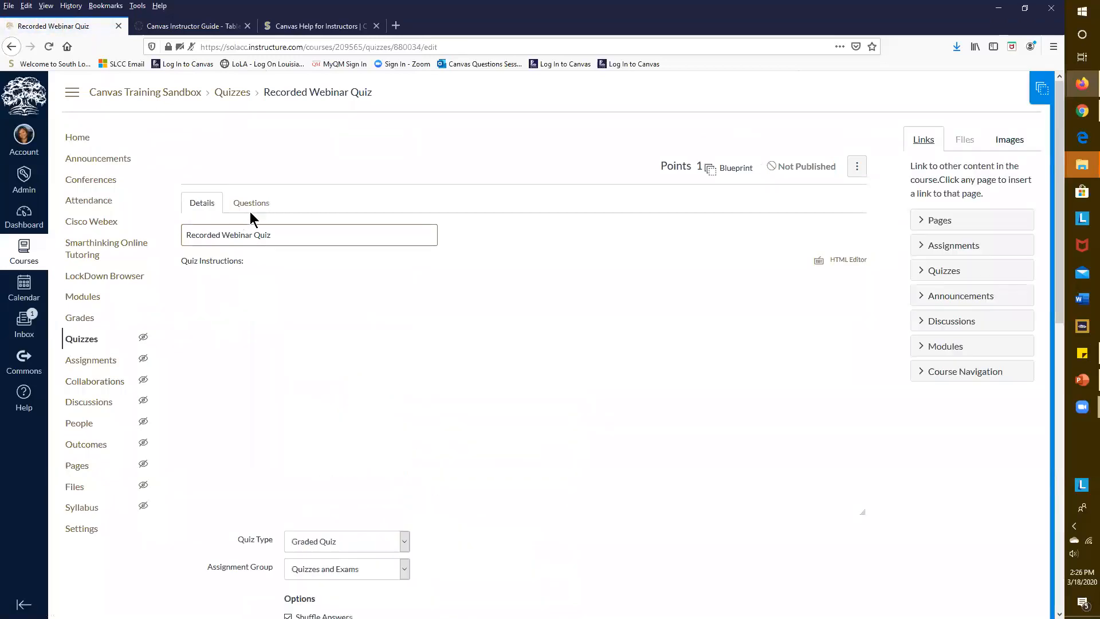
pyautogui.click(251, 203)
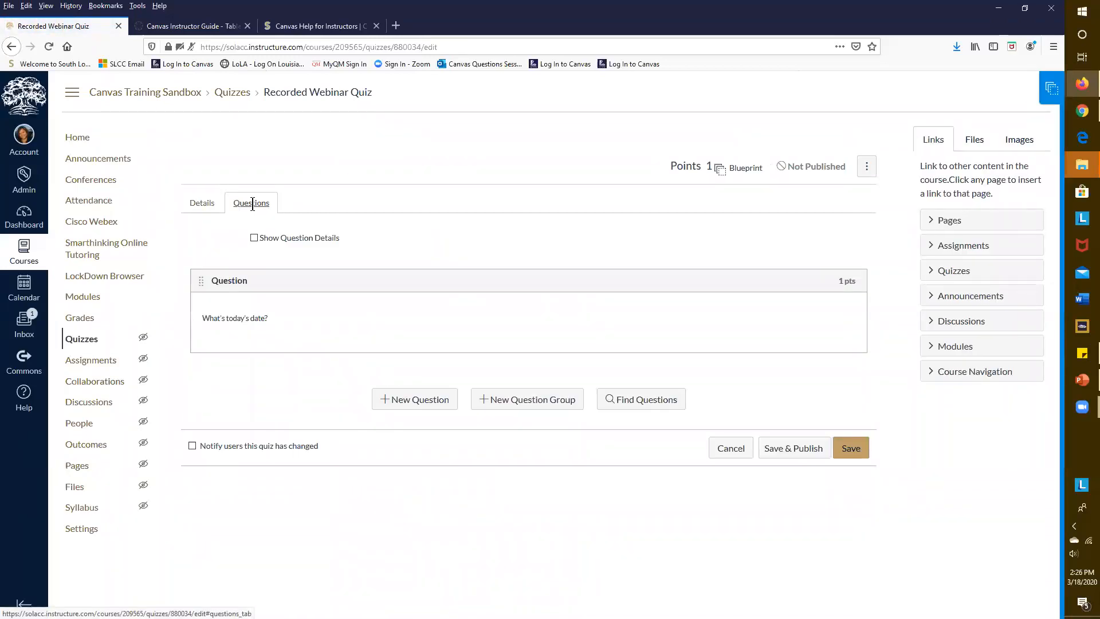
pyautogui.moveTo(846, 286)
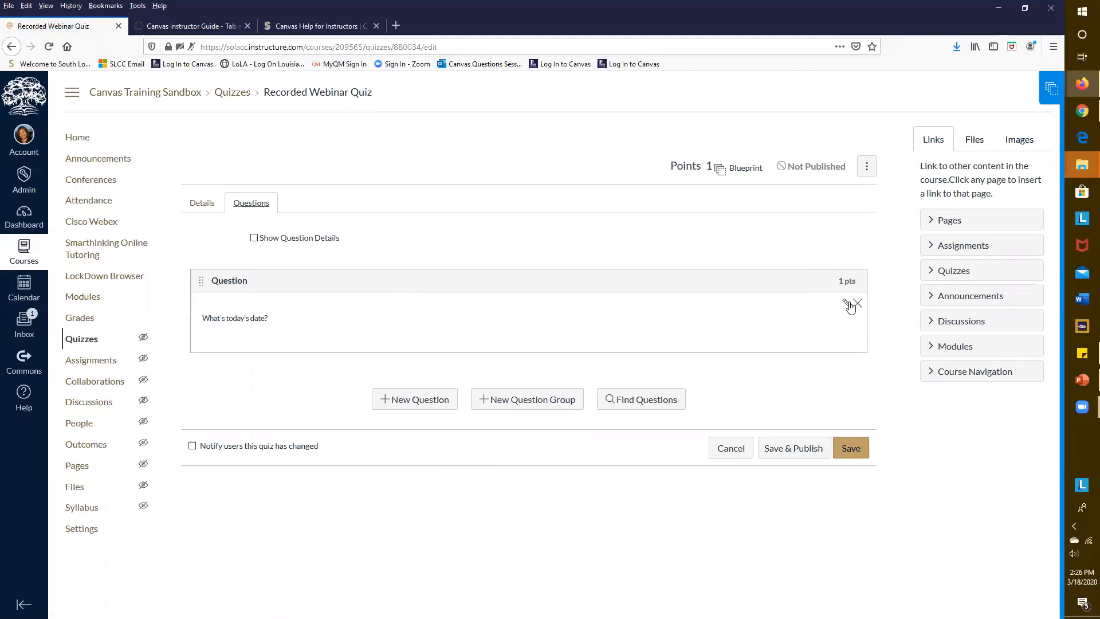
pyautogui.click(847, 303)
pyautogui.click(836, 287)
pyautogui.click(733, 270)
pyautogui.scroll(-4, 705, 332)
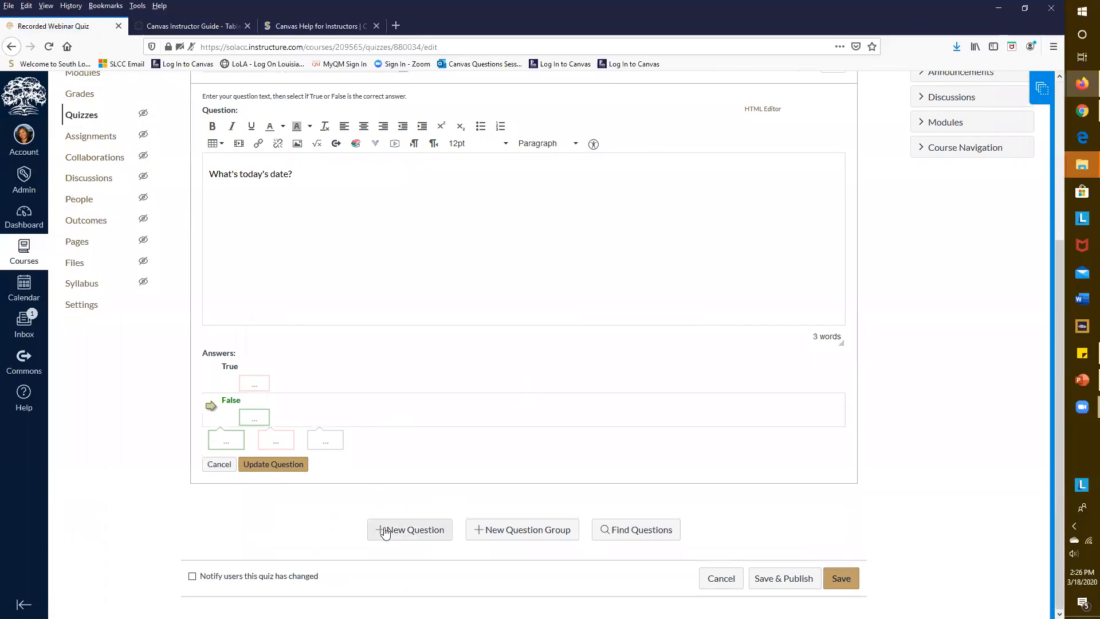
pyautogui.click(814, 582)
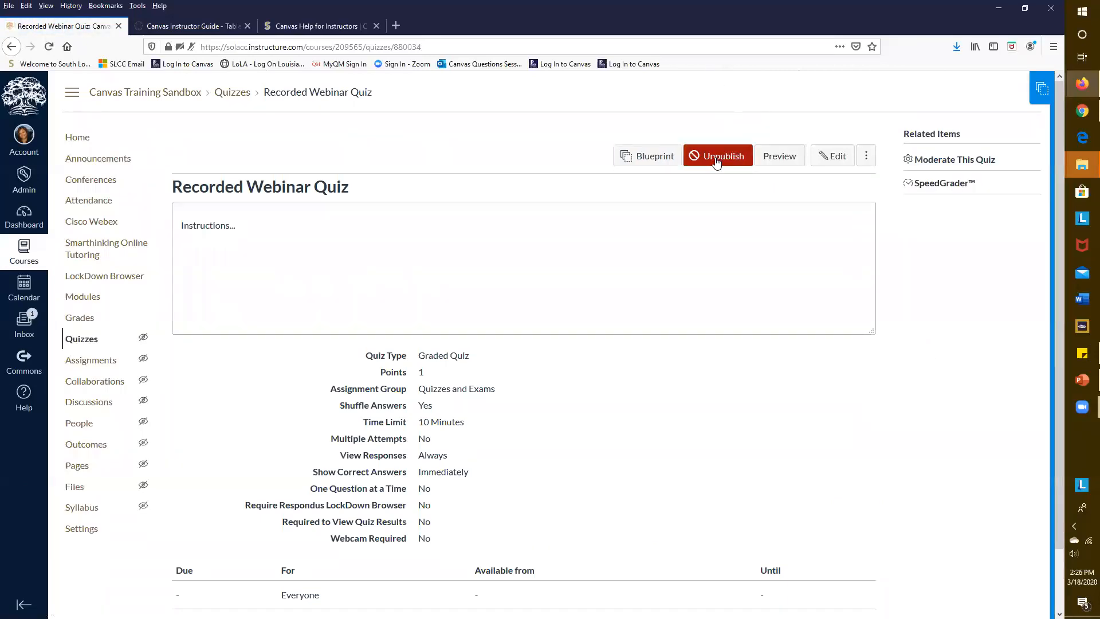
# - Preview the published quiz, submit False as the answer, and review the graded attempt
pyautogui.scroll(-2, 595, 373)
pyautogui.click(507, 568)
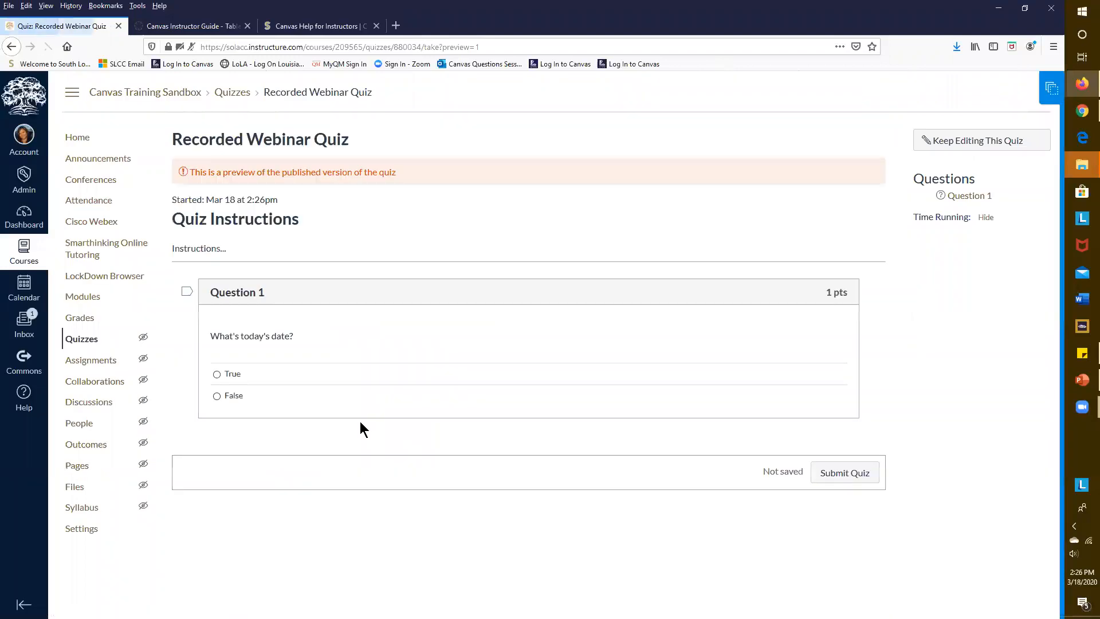
pyautogui.click(217, 395)
pyautogui.click(842, 471)
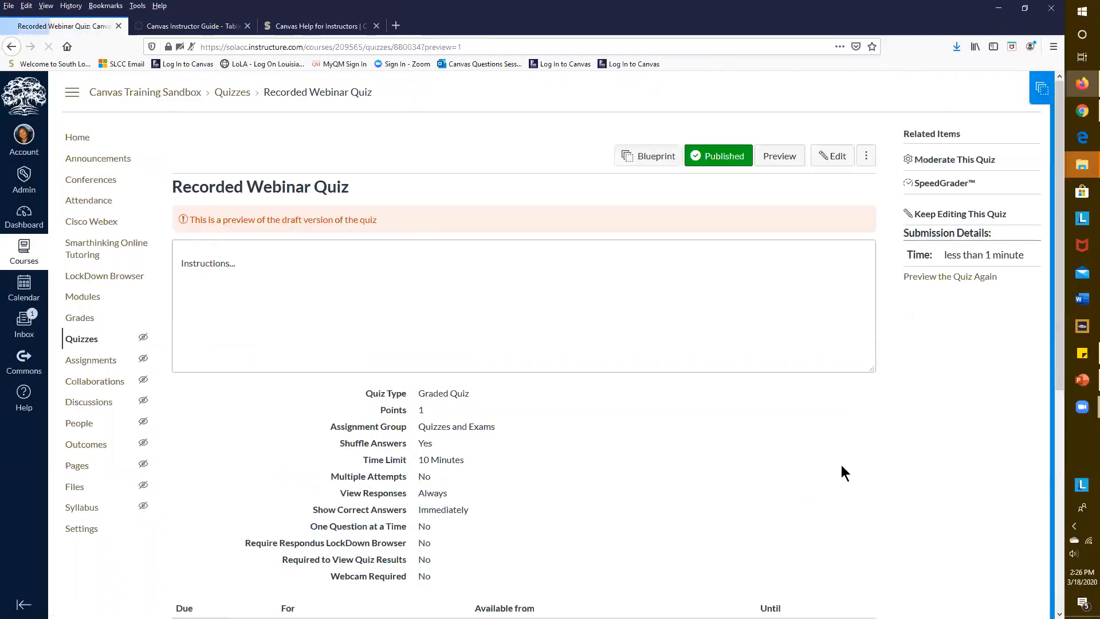
pyautogui.scroll(-4, 841, 465)
pyautogui.scroll(-2, 841, 465)
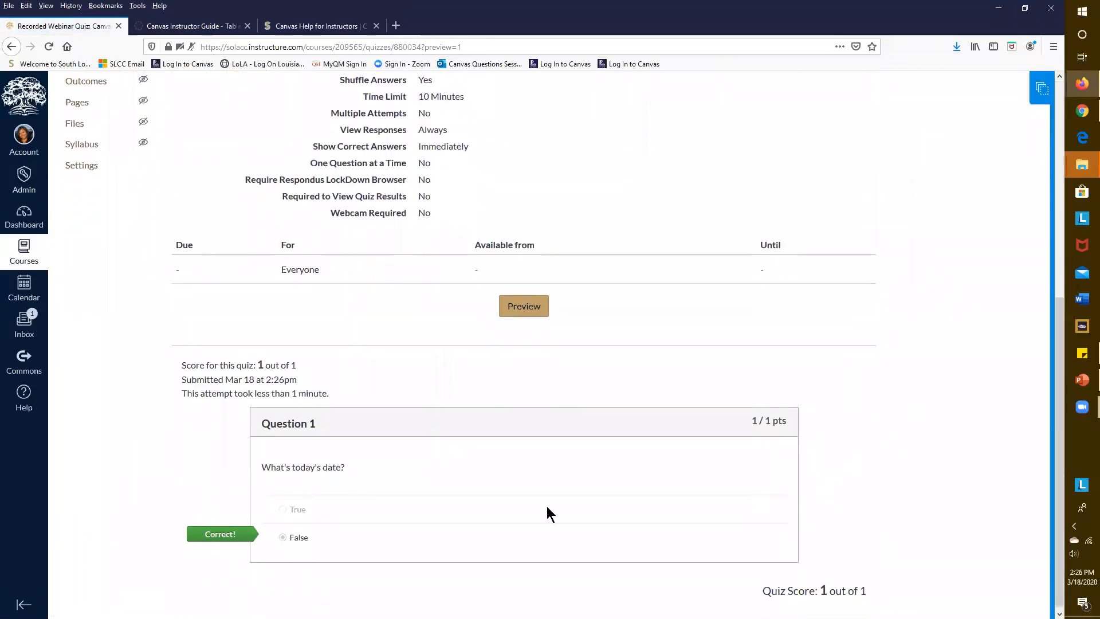
pyautogui.moveTo(219, 532)
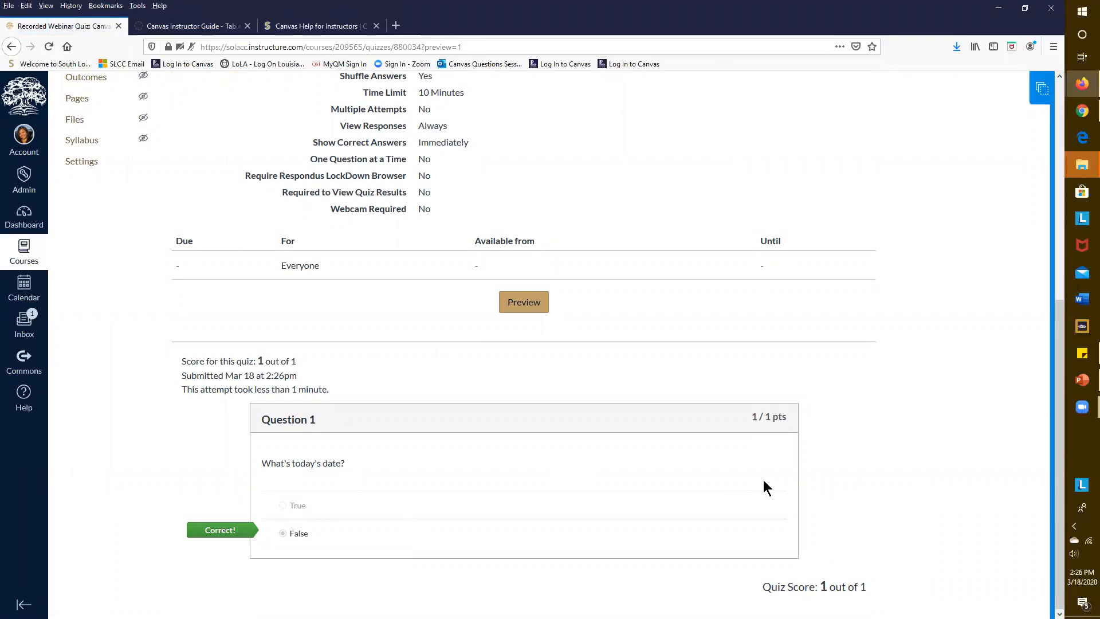
pyautogui.scroll(6, 763, 486)
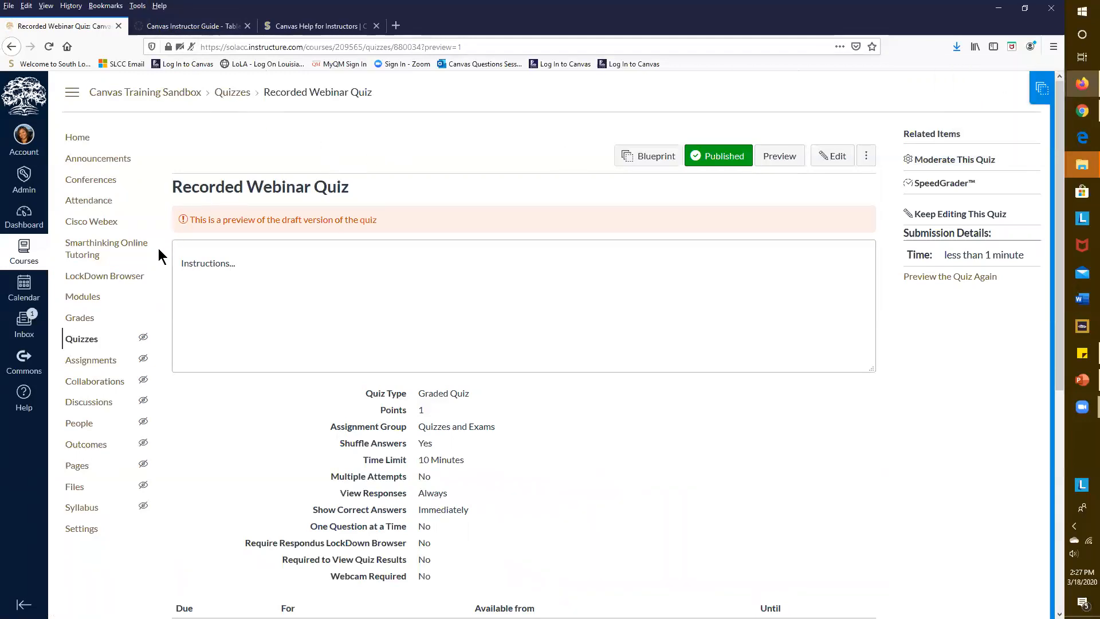
# - Add the existing Recorded Webinar Quiz as a quiz item to the 11:00 am webinar 3.18 module
pyautogui.click(83, 298)
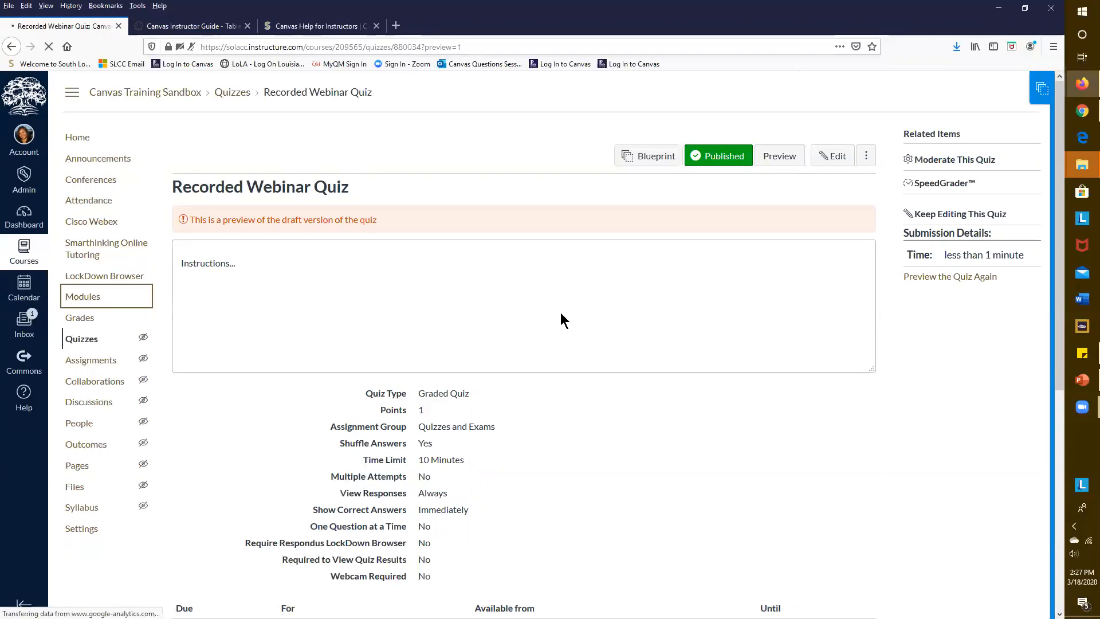
pyautogui.scroll(-3, 583, 328)
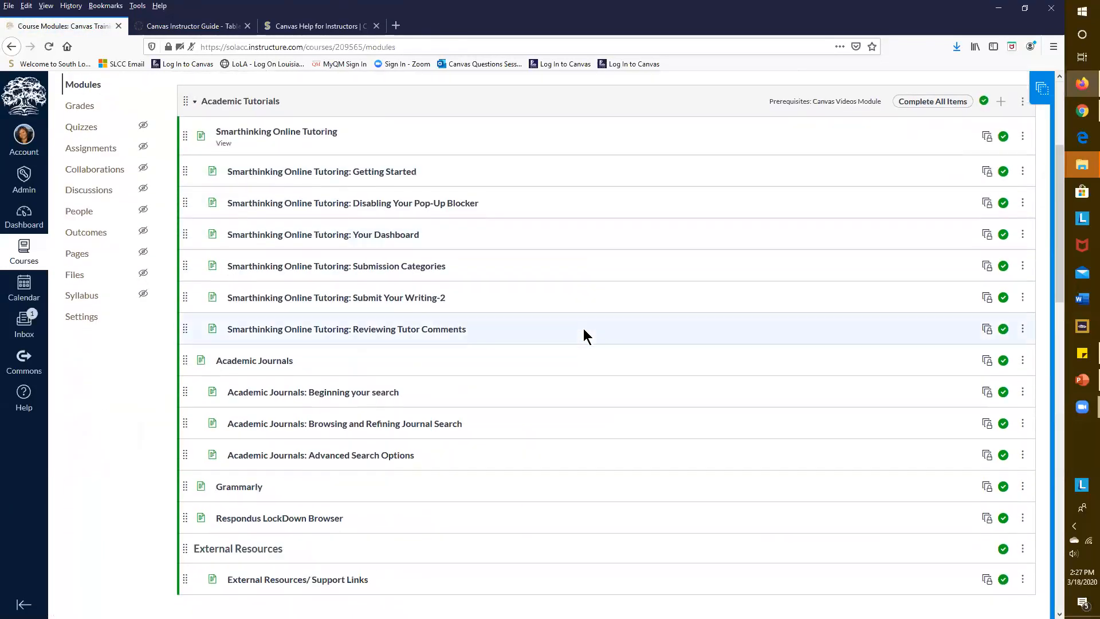
pyautogui.scroll(-15, 583, 328)
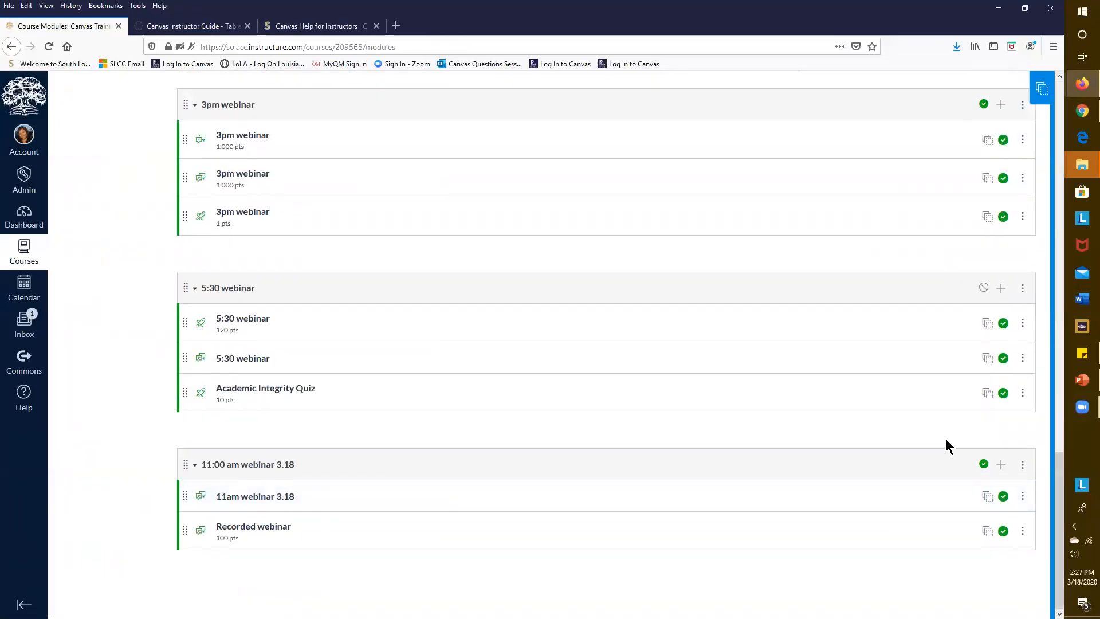
pyautogui.click(1002, 466)
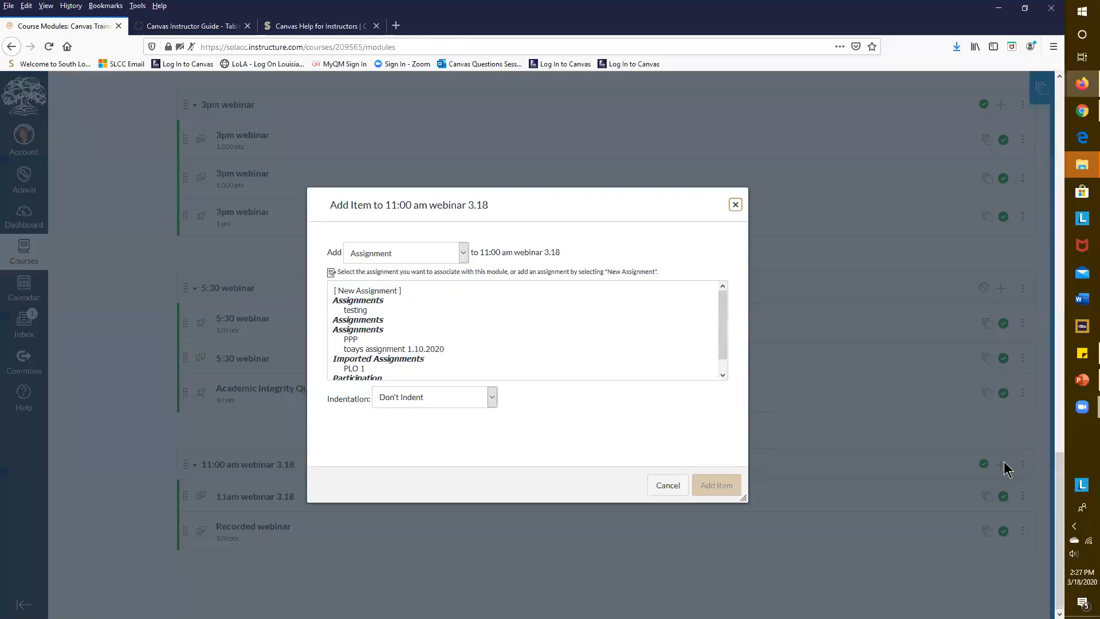
pyautogui.click(462, 253)
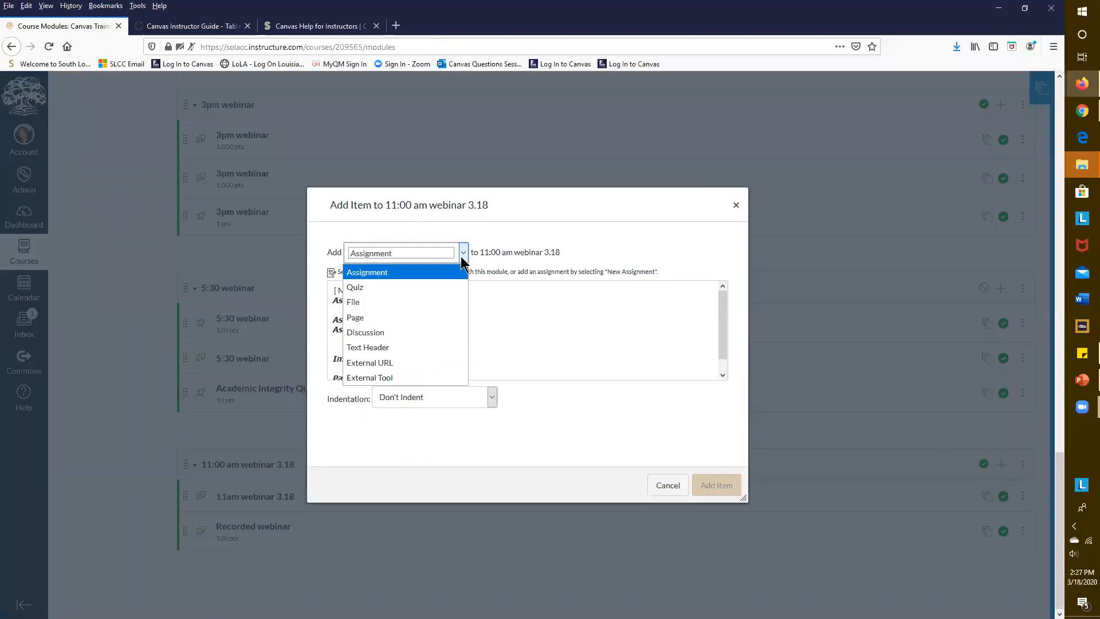
pyautogui.click(393, 288)
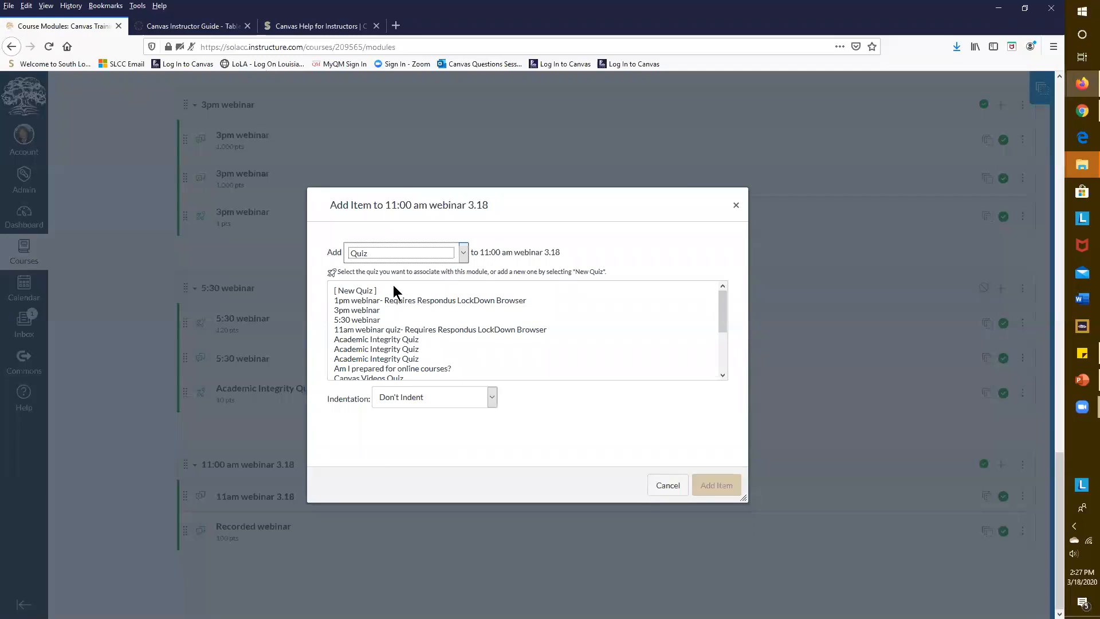
pyautogui.scroll(-2, 396, 306)
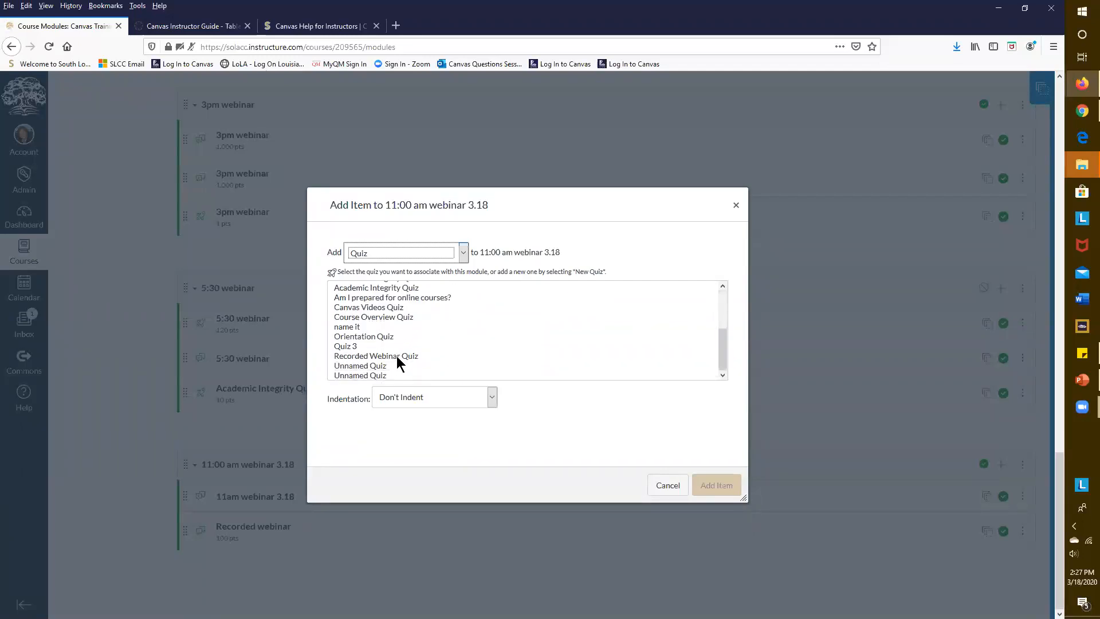
pyautogui.click(396, 355)
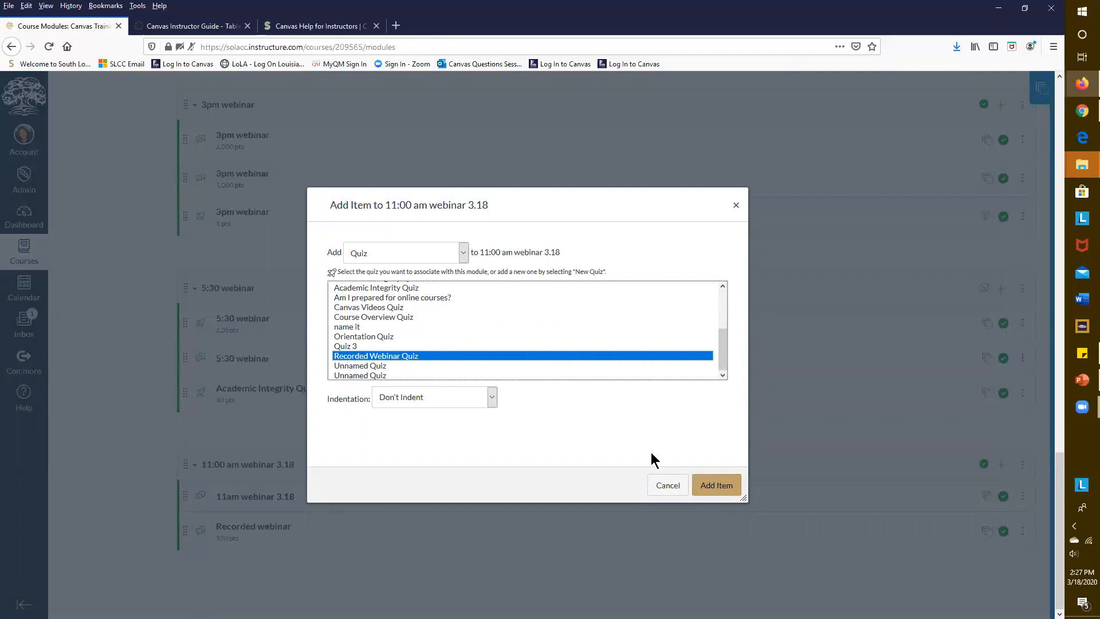
pyautogui.click(717, 485)
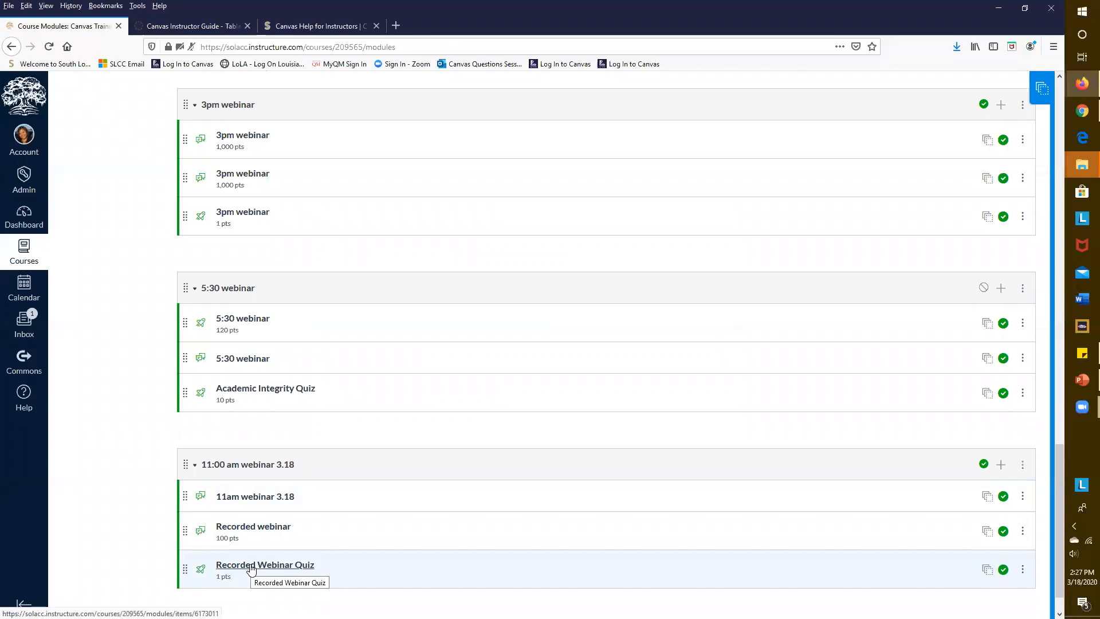
# - Open Conferences and start a new conference, clearing the duration and enabling No time limit
pyautogui.scroll(8, 321, 504)
pyautogui.scroll(15, 341, 487)
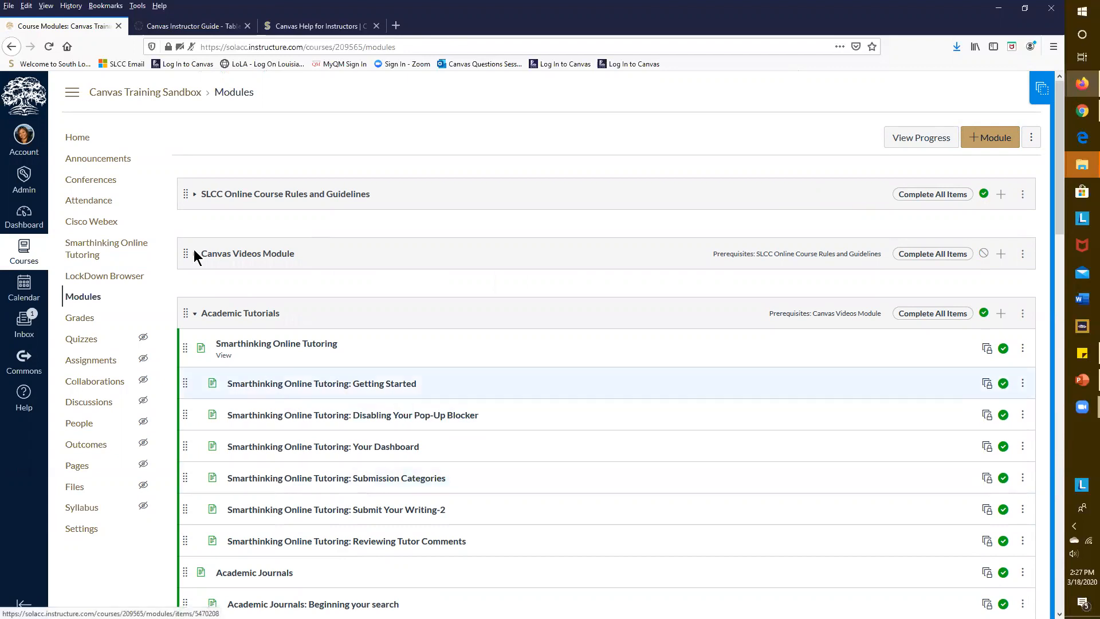
pyautogui.click(100, 179)
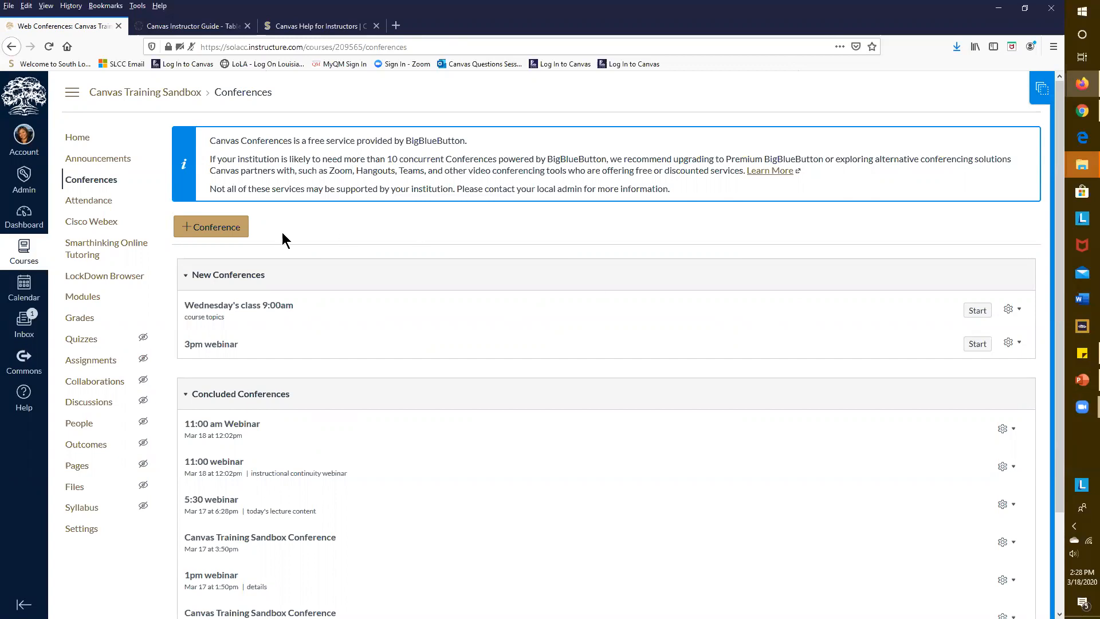
pyautogui.click(200, 232)
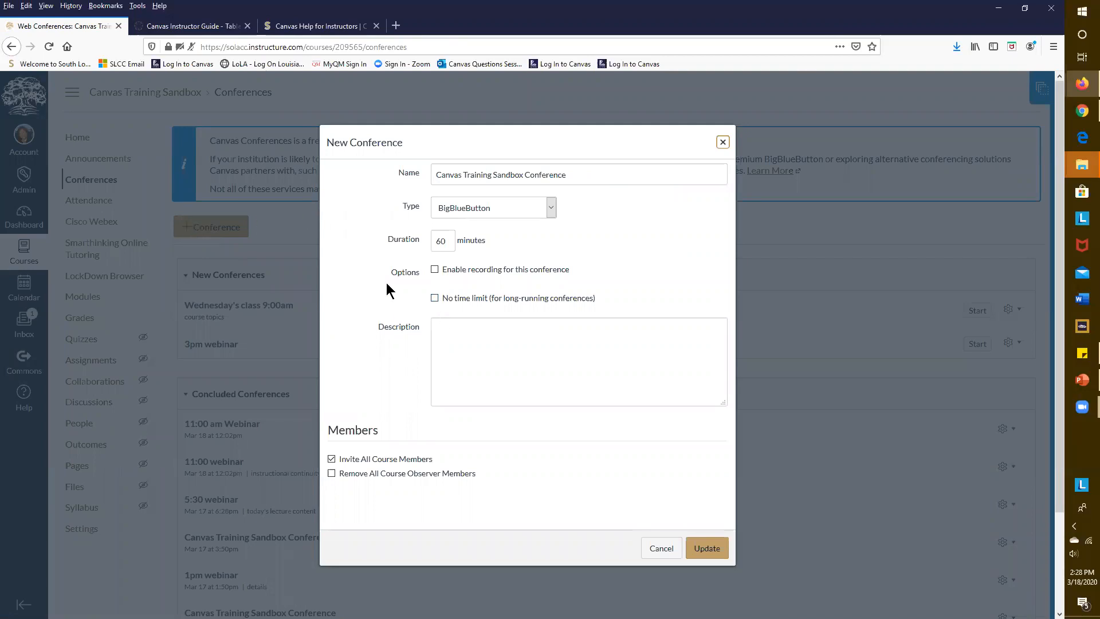
pyautogui.doubleClick(442, 244)
pyautogui.click(434, 298)
pyautogui.moveTo(579, 179); pyautogui.dragTo(270, 184)
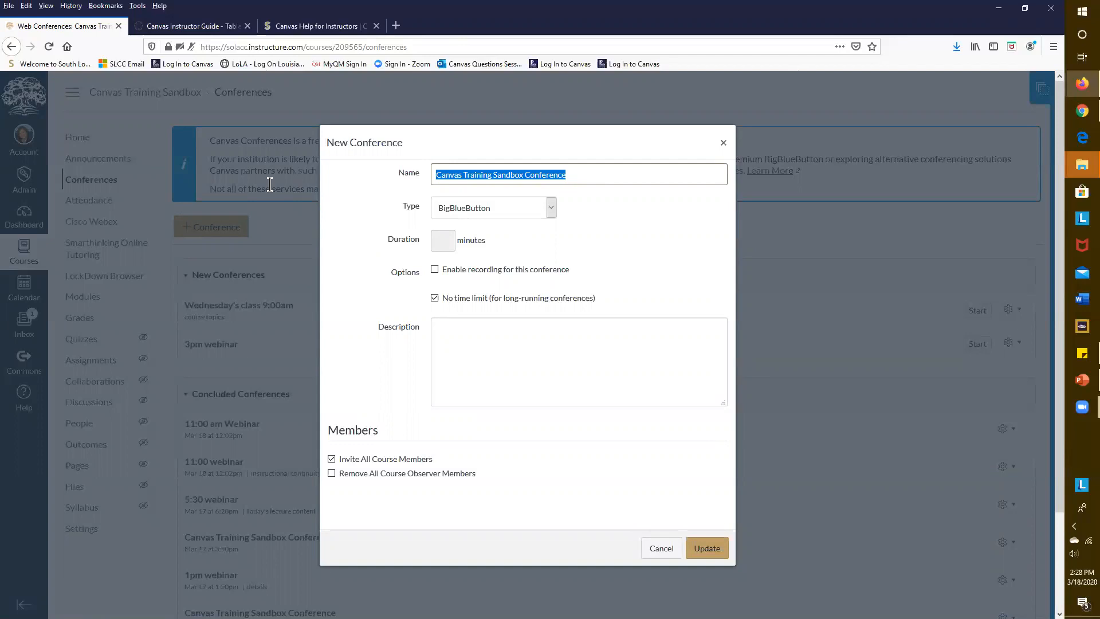
# - Name the new conference Recorded Webinar
pyautogui.write('REcrodere')
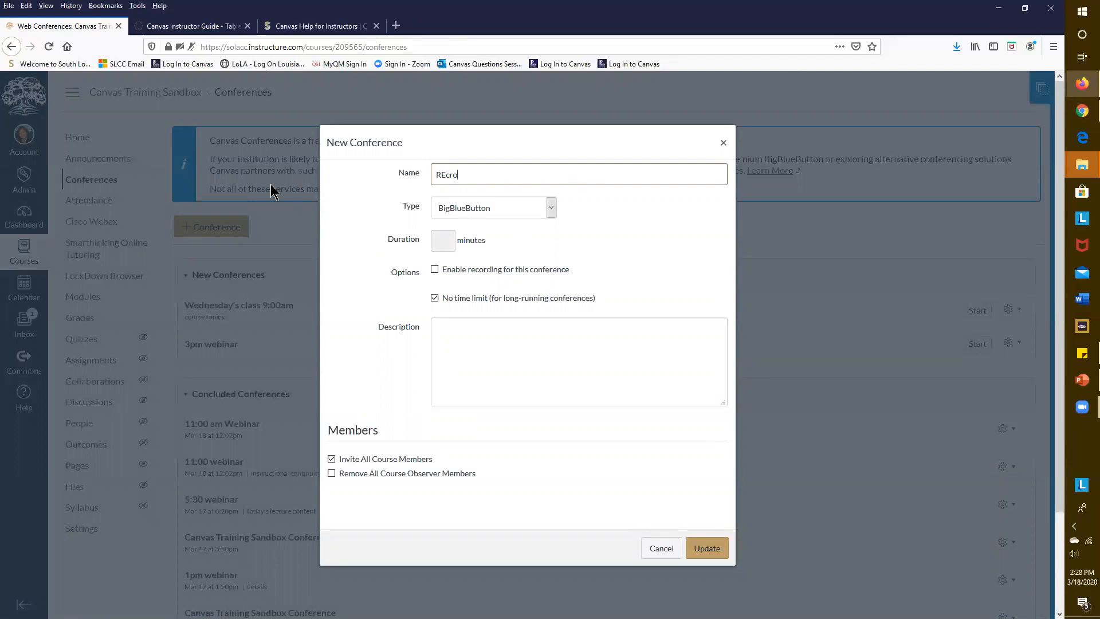
pyautogui.press('BackSpace')
pyautogui.press('BackSpace')
pyautogui.press('BackSpace')
pyautogui.press('BackSpace')
pyautogui.press('BackSpace')
pyautogui.press('BackSpace')
pyautogui.press('BackSpace')
pyautogui.press('BackSpace')
pyautogui.write('ecorded WEbinar')
pyautogui.press('BackSpace')
pyautogui.write('e')
# - Enter class lecture as the conference description
pyautogui.click(481, 240)
pyautogui.click(510, 335)
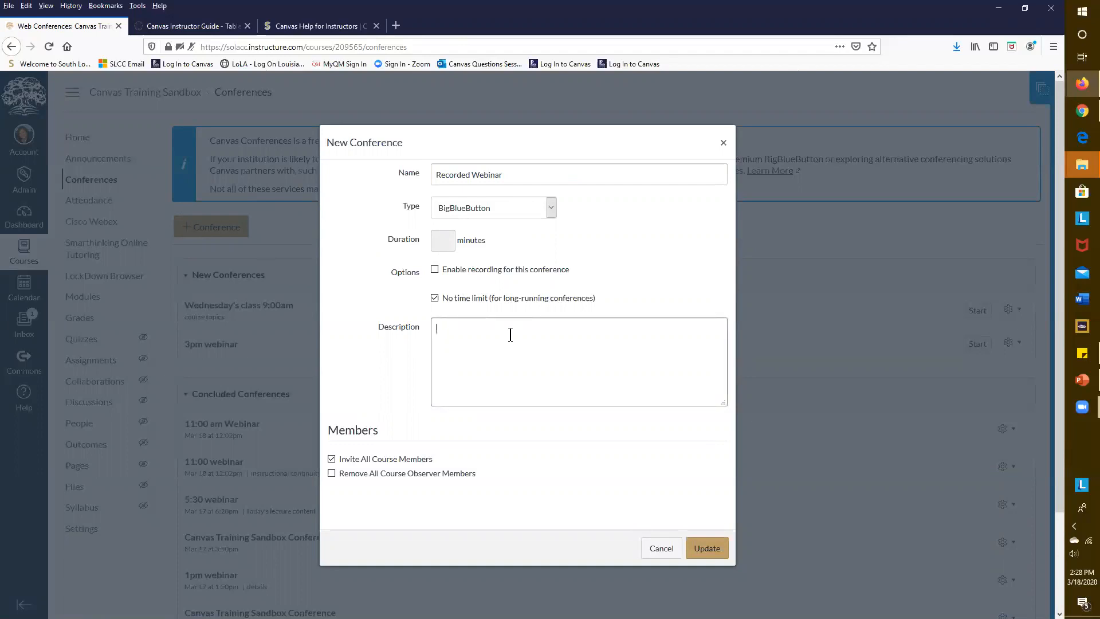
pyautogui.write('class lecture')
# - Stop inviting all course members and select the first three students individually as members
pyautogui.click(332, 459)
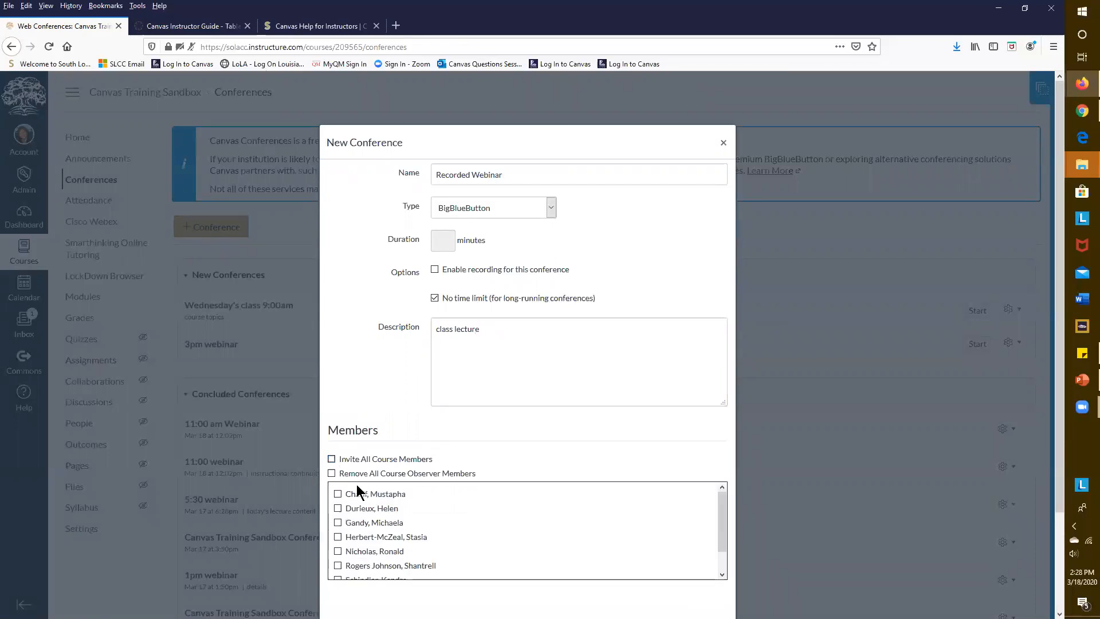
pyautogui.scroll(-4, 459, 528)
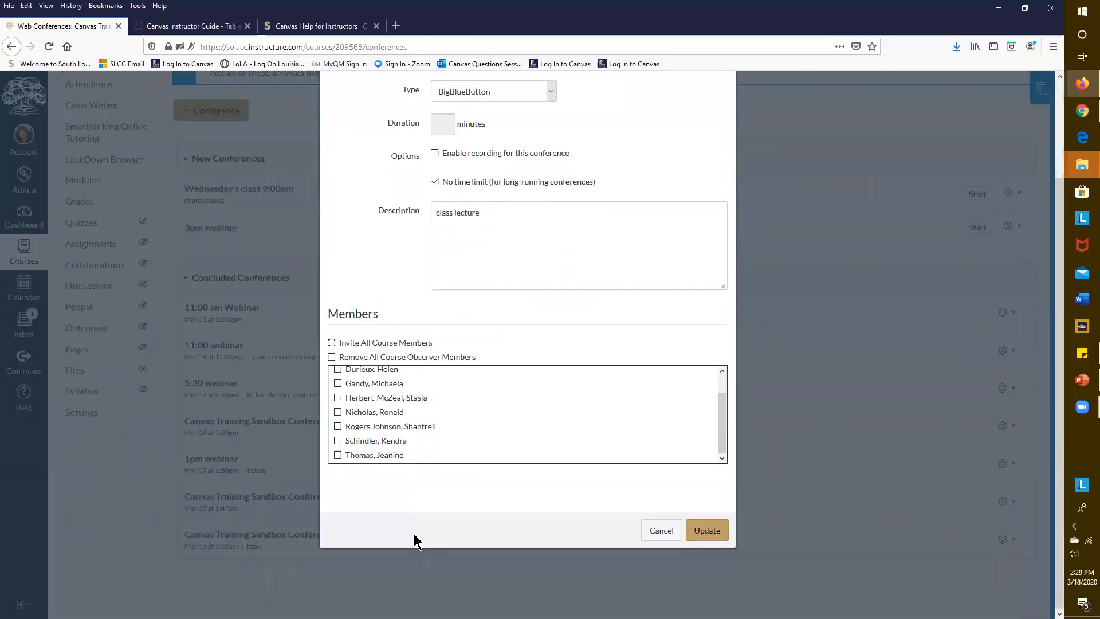
pyautogui.scroll(4, 372, 376)
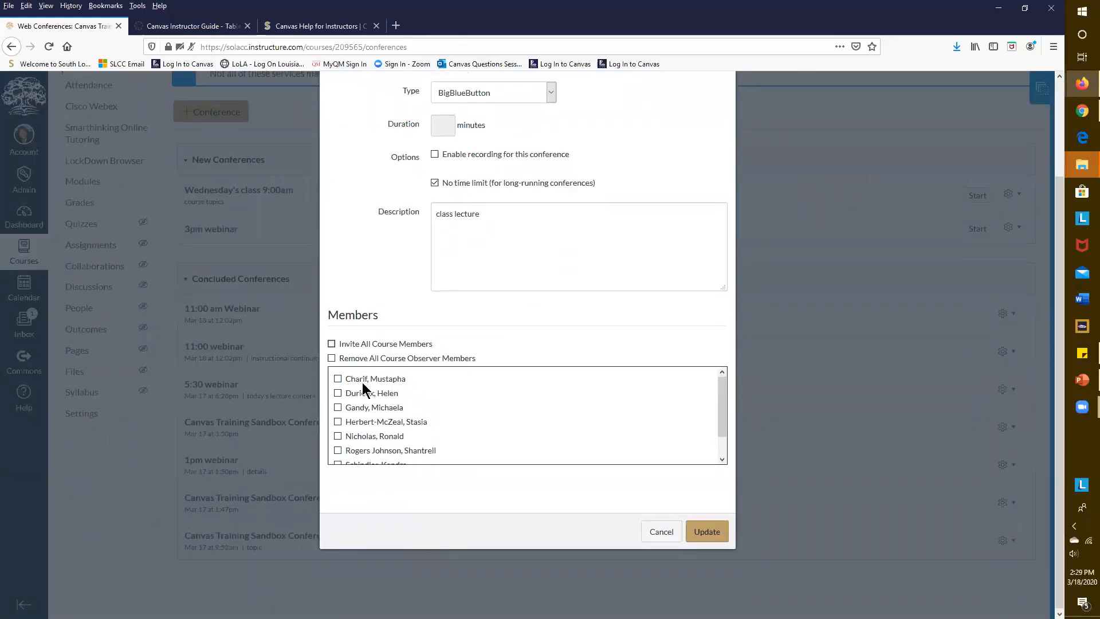
pyautogui.click(337, 494)
pyautogui.click(337, 509)
pyautogui.click(337, 523)
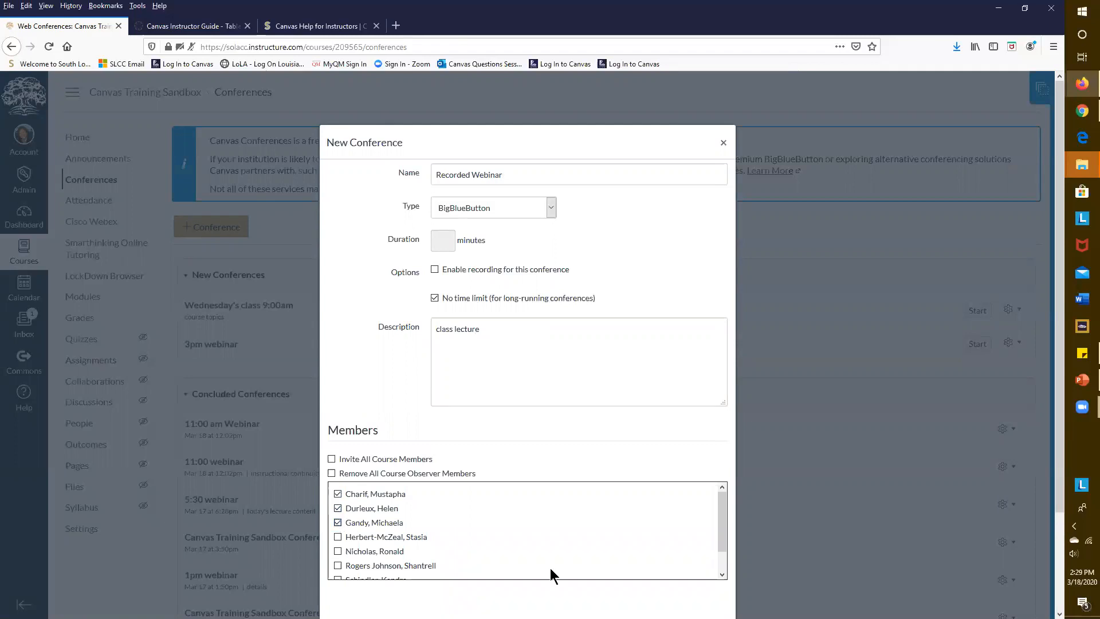
# - Restore inviting all course members and close the new conference dialog without saving
pyautogui.click(332, 459)
pyautogui.click(332, 459)
pyautogui.click(337, 493)
pyautogui.click(337, 508)
pyautogui.click(338, 522)
pyautogui.click(331, 459)
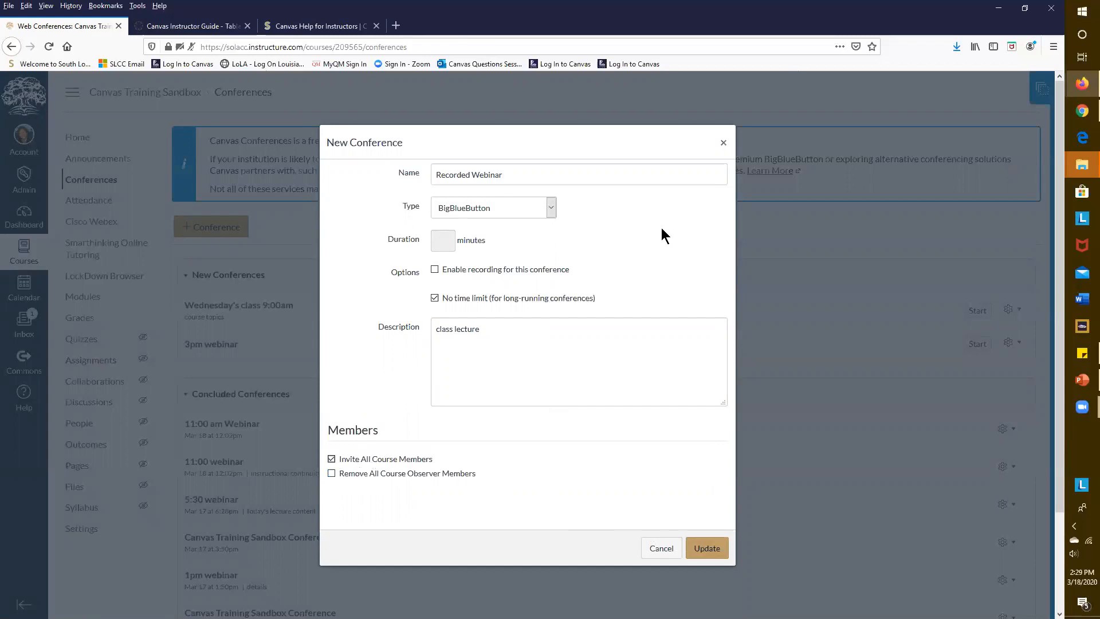
pyautogui.click(723, 142)
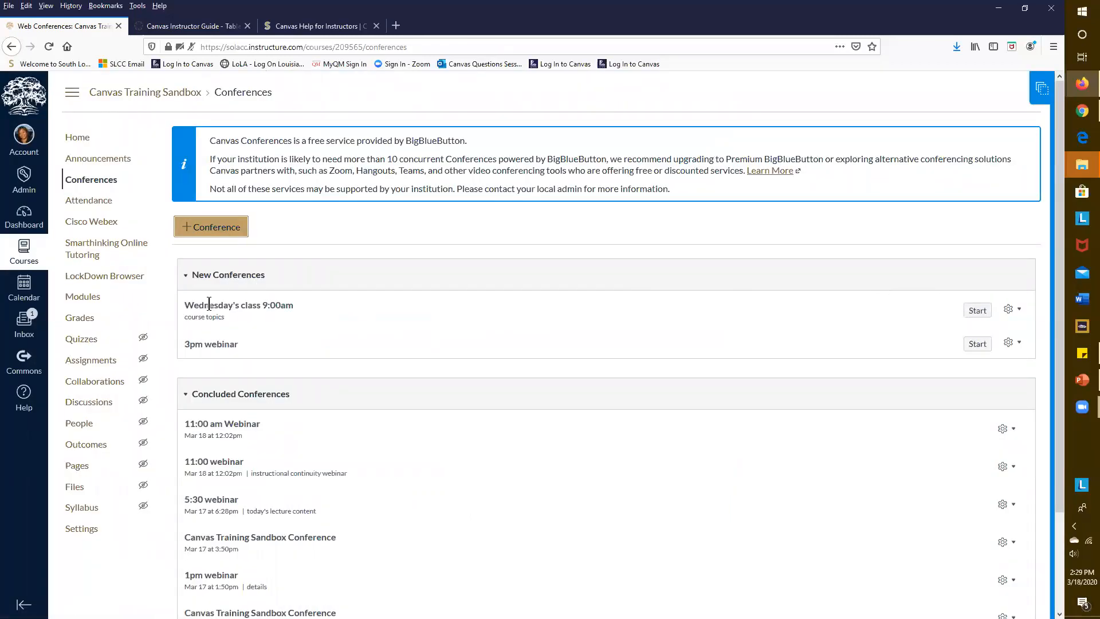
# - Start the 3pm webinar conference, return to the course tab, and end that conference
pyautogui.click(979, 343)
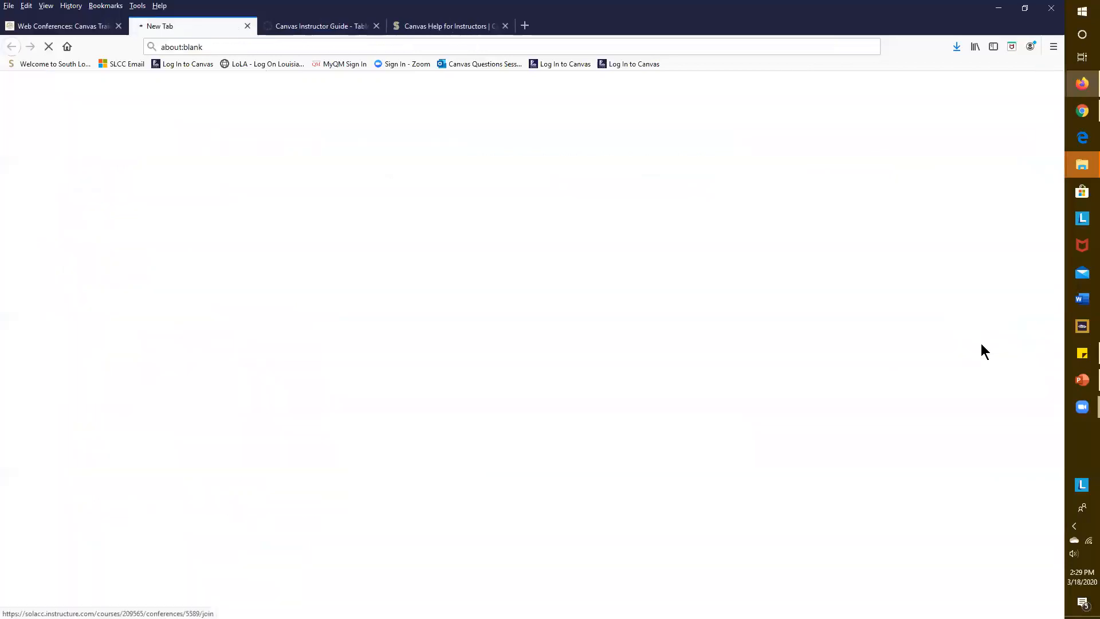
pyautogui.click(247, 26)
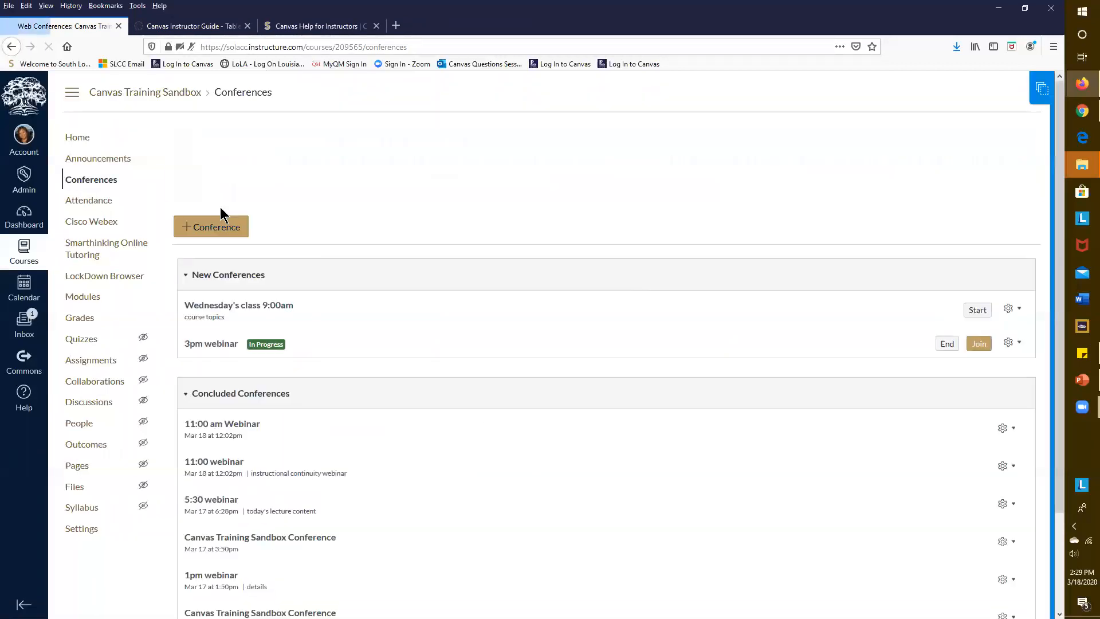
pyautogui.click(947, 344)
pyautogui.click(530, 291)
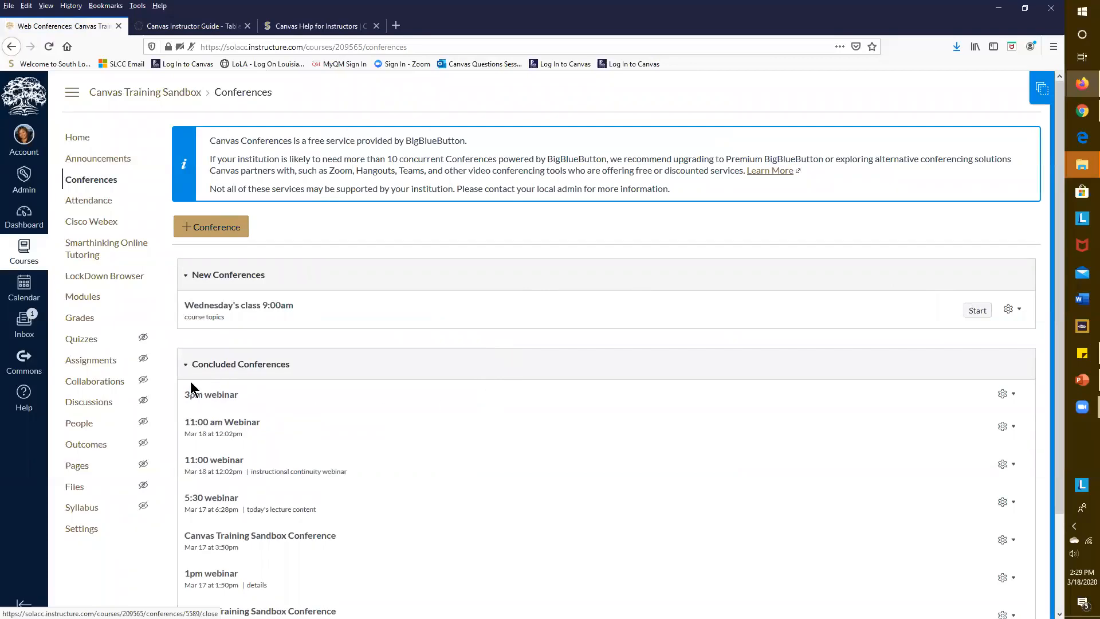
# - Open Cisco Webex for the course and begin signing in to Webex Teams
pyautogui.scroll(-2, 223, 441)
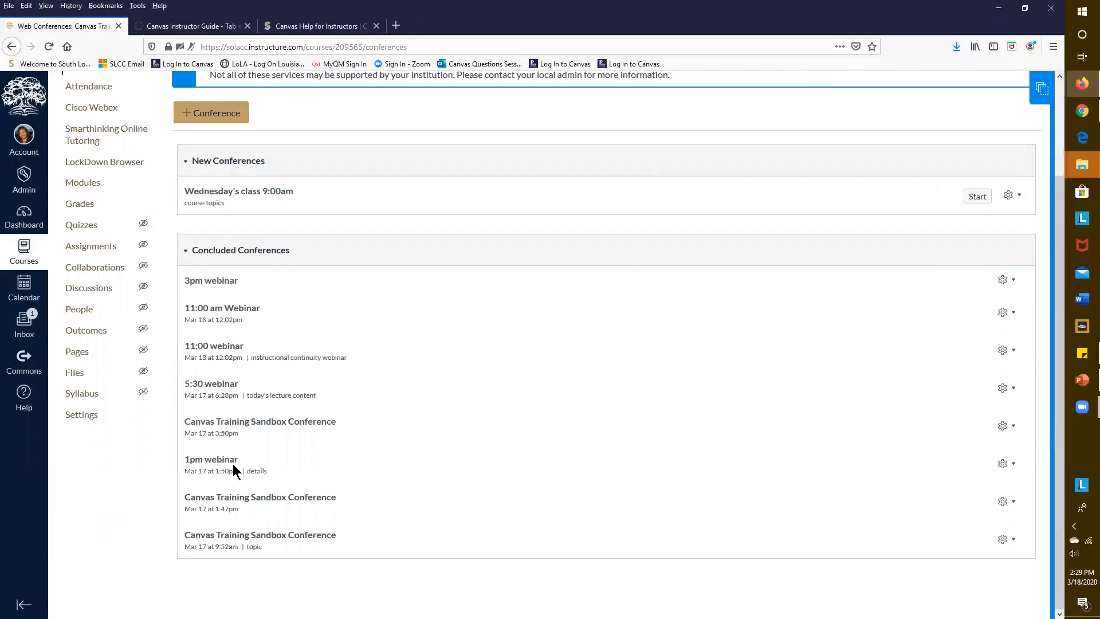
pyautogui.scroll(2, 233, 463)
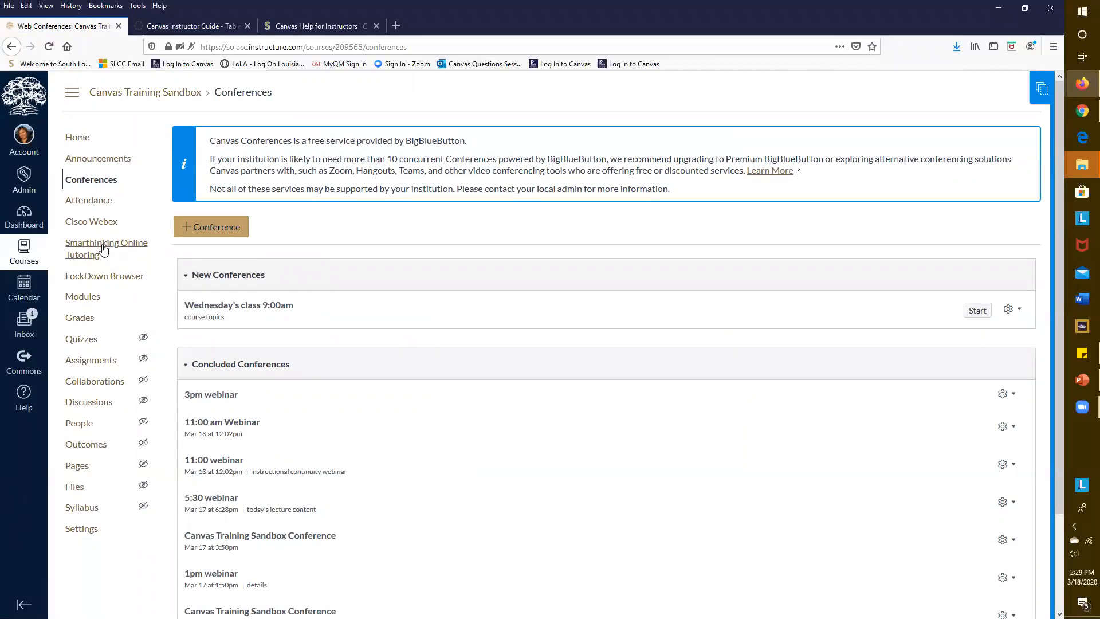
pyautogui.click(90, 227)
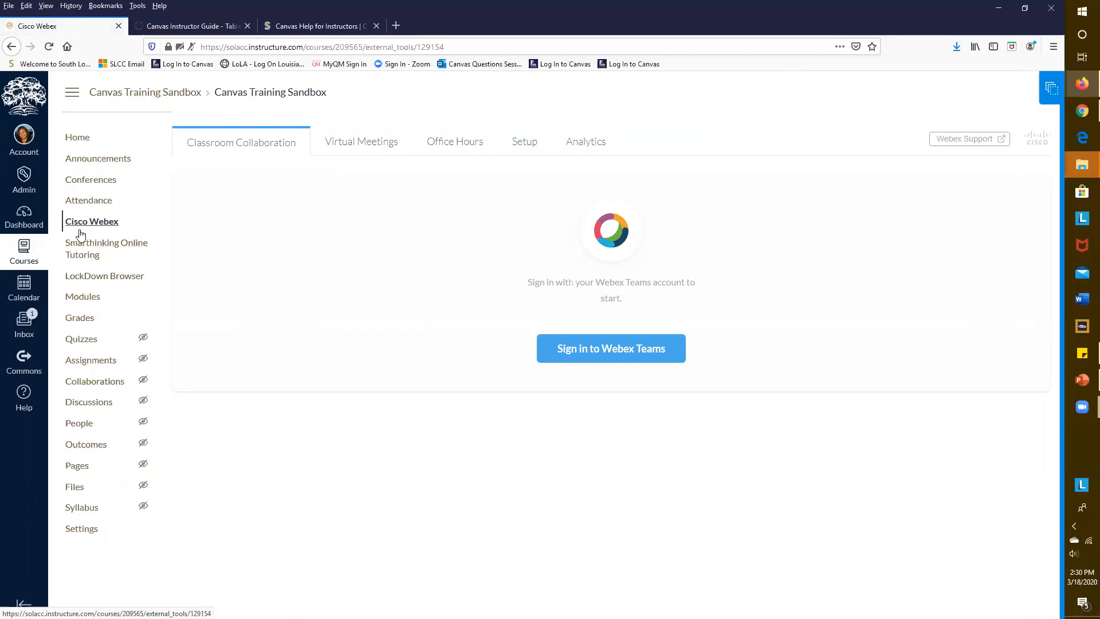
pyautogui.click(585, 355)
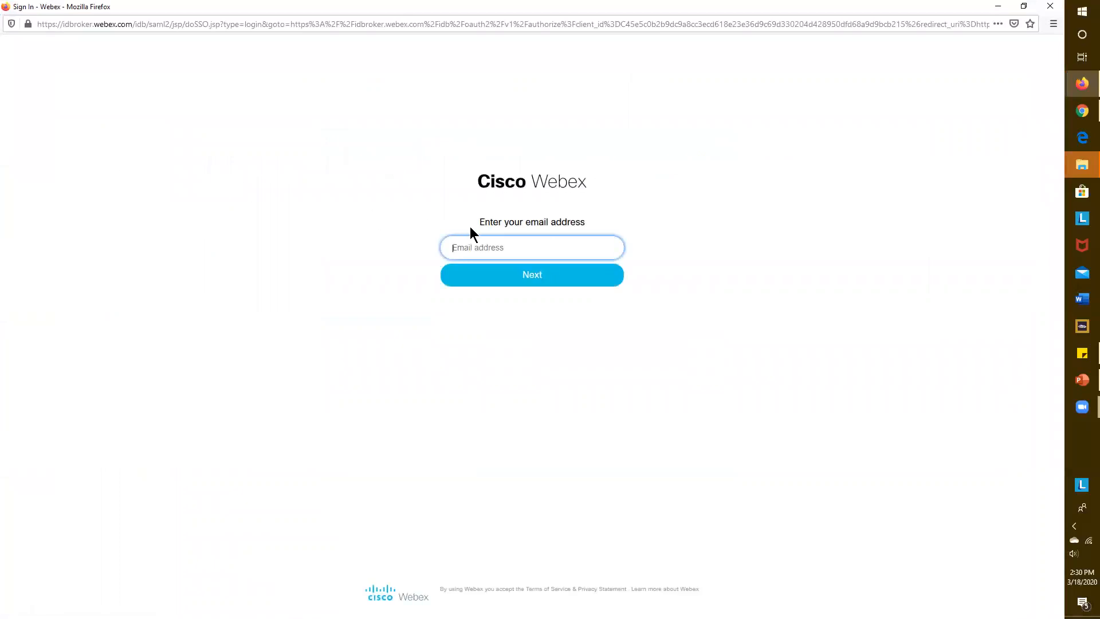
# - Enter the account e-mail address and continue through the college sign-in
pyautogui.press('Return')
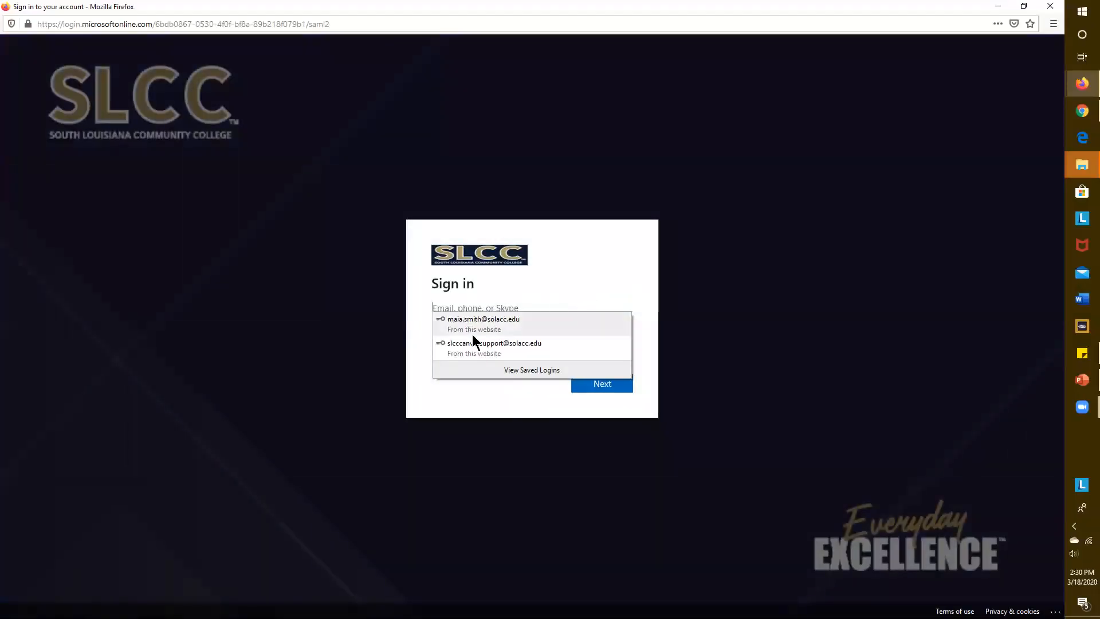
pyautogui.click(473, 336)
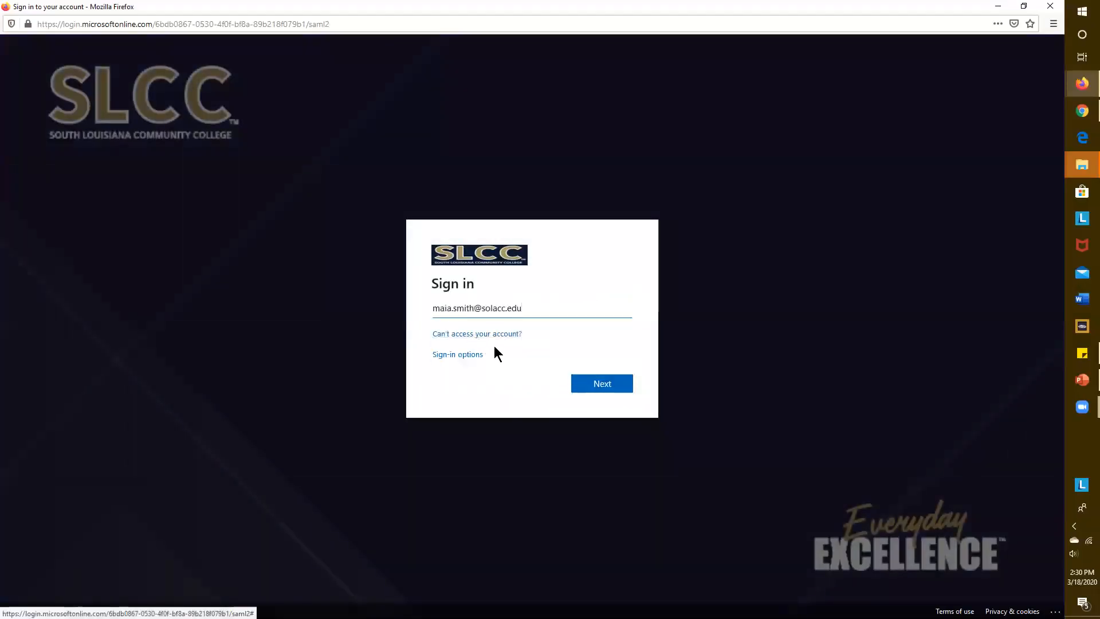
pyautogui.click(630, 384)
pyautogui.click(595, 383)
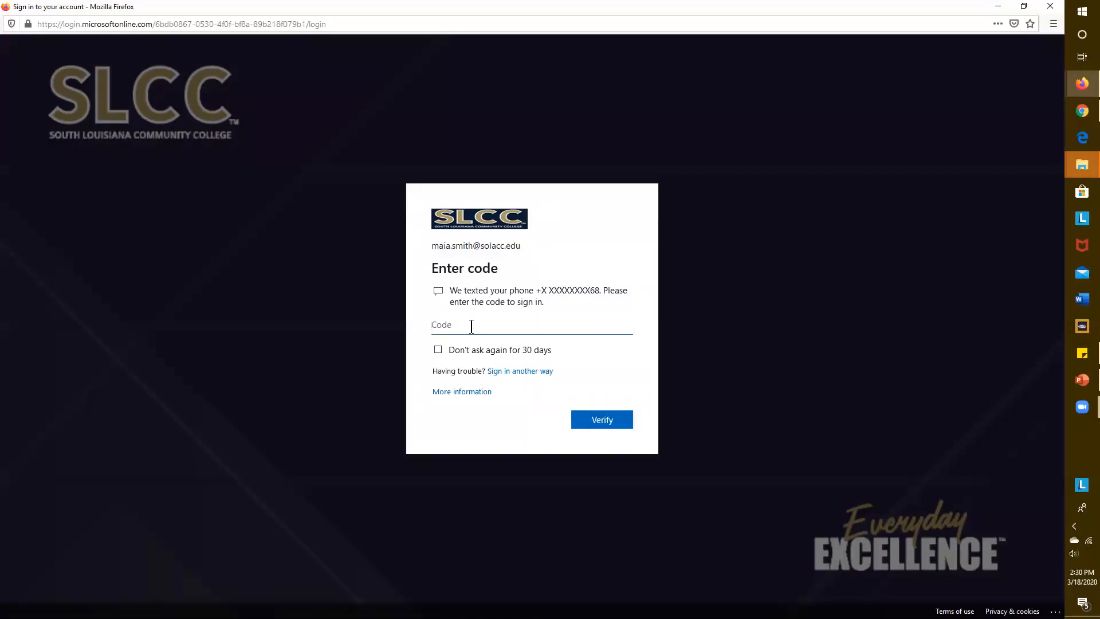
# - Enter the texted verification code, verify it, and decline staying signed in
pyautogui.click(616, 425)
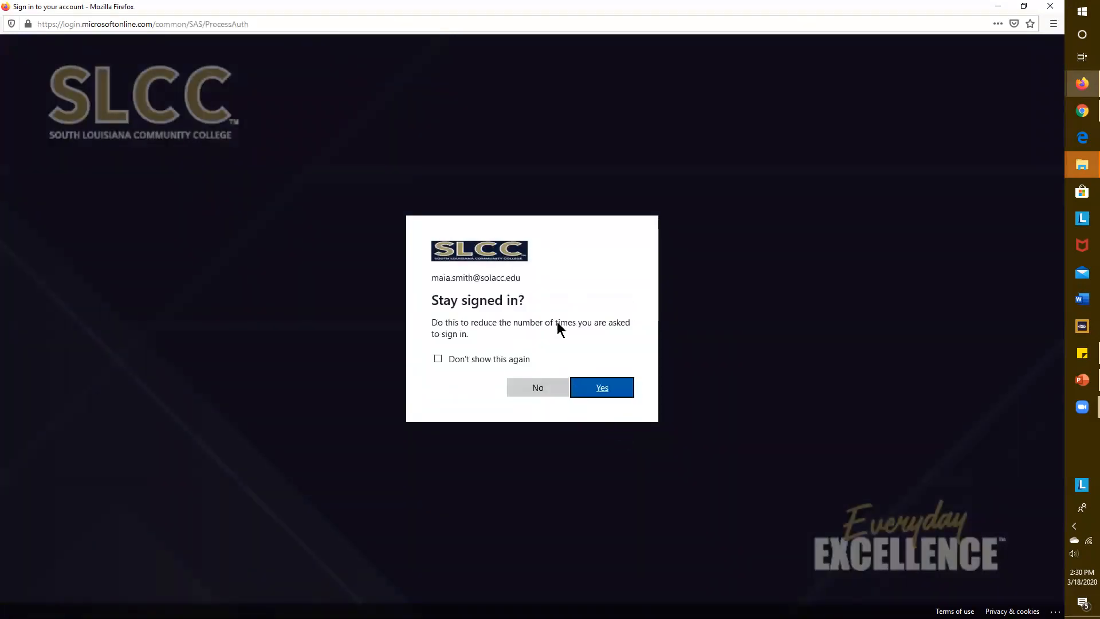
pyautogui.click(556, 388)
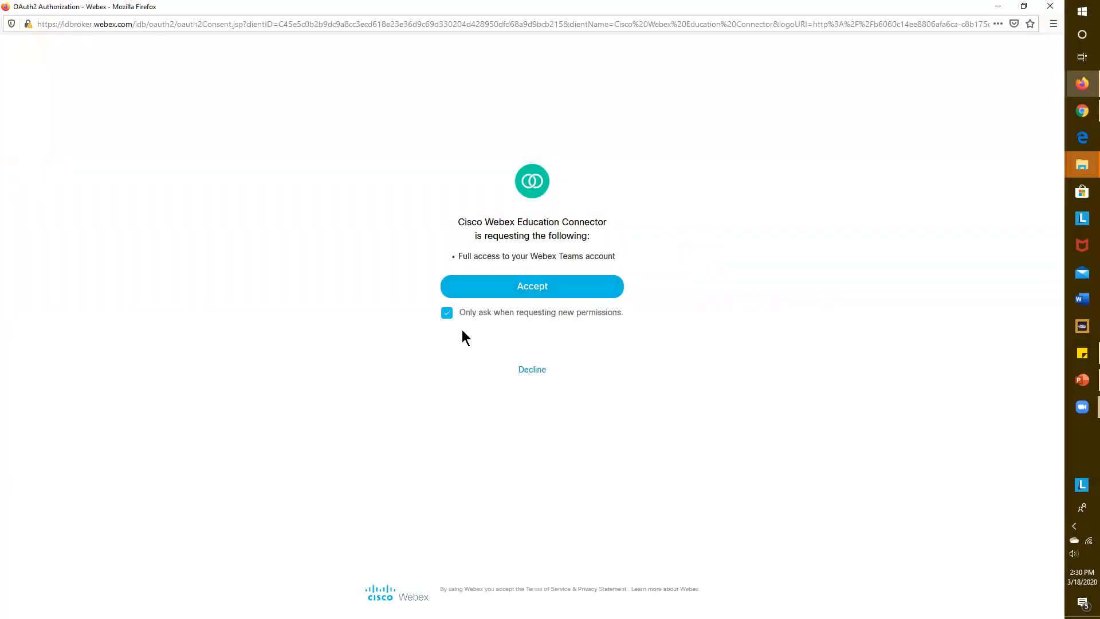
# - Accept the Cisco Webex Education Connector's permission request
pyautogui.moveTo(463, 222); pyautogui.dragTo(596, 241)
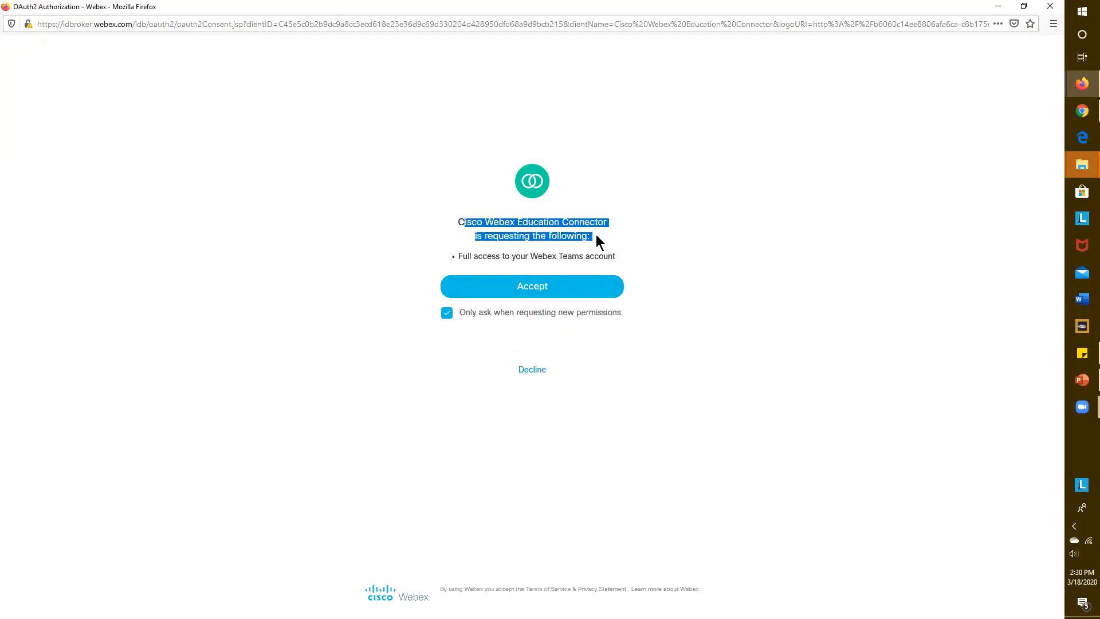
pyautogui.click(514, 289)
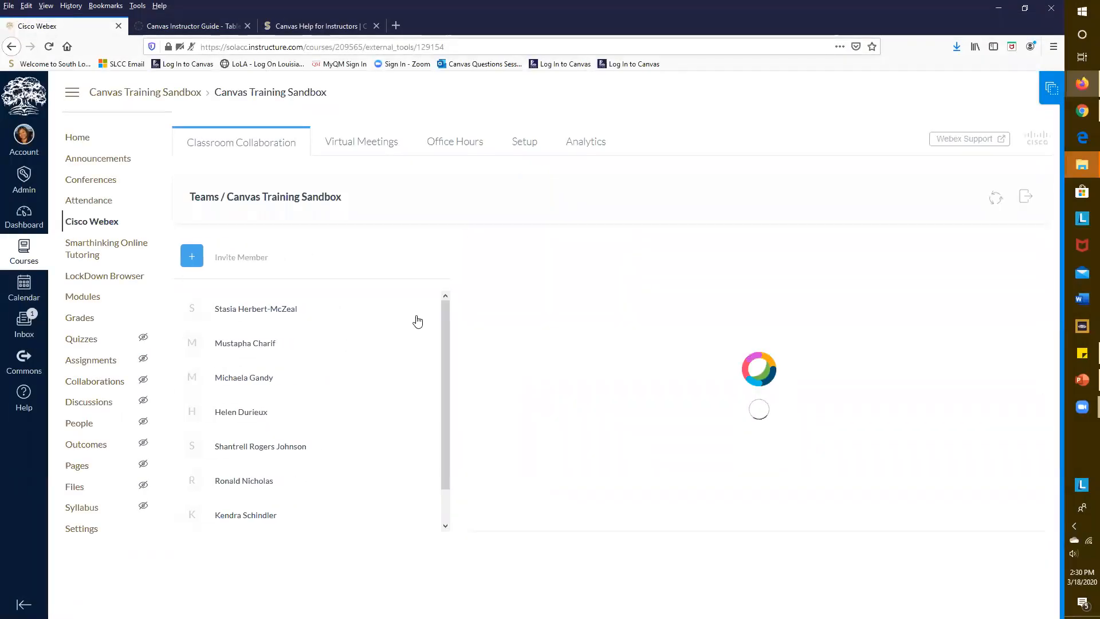
# - Review the course team member list and the message shown in the Classroom Collaboration panel
pyautogui.moveTo(441, 319); pyautogui.dragTo(451, 250)
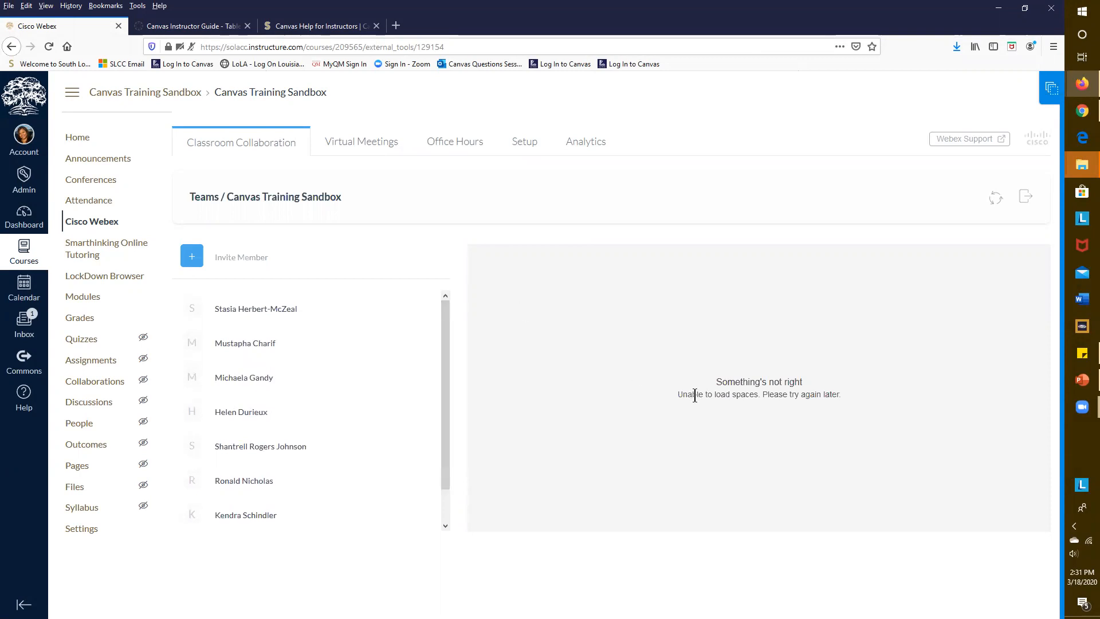
pyautogui.moveTo(678, 396); pyautogui.dragTo(847, 401)
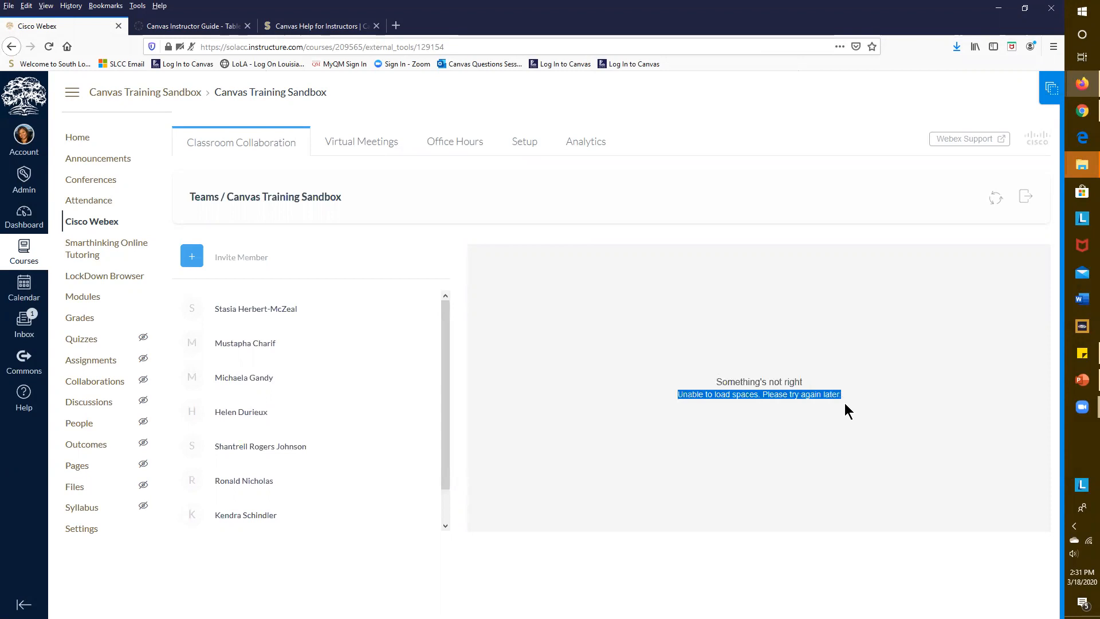
pyautogui.click(842, 404)
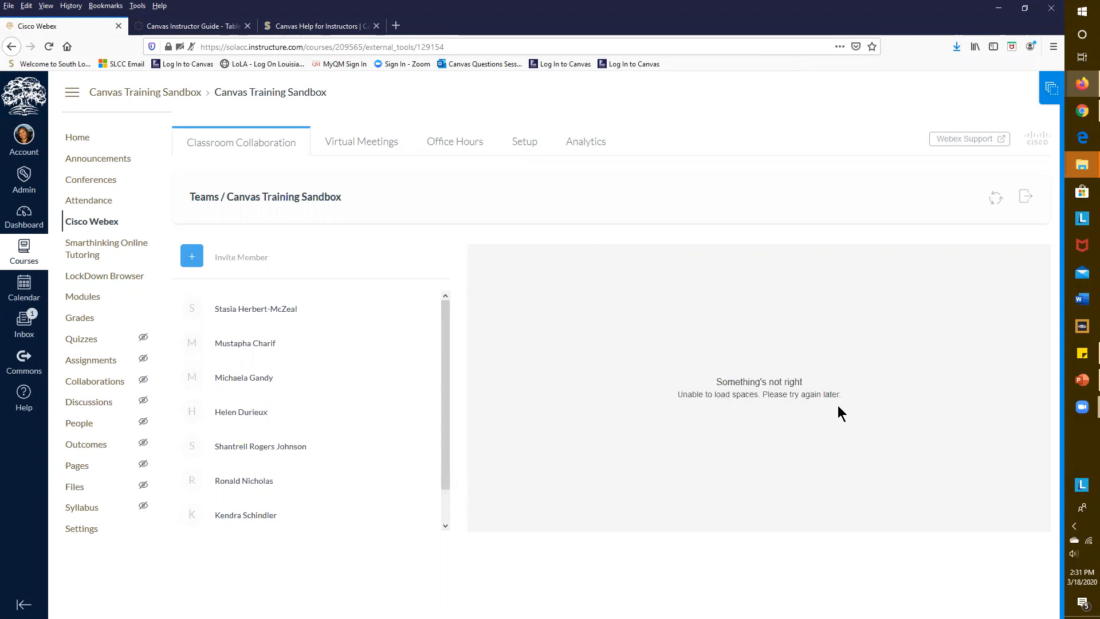
# - Open webex.com in a new browser tab and go to the Video Conferencing product page
pyautogui.click(395, 26)
pyautogui.write('webex.com')
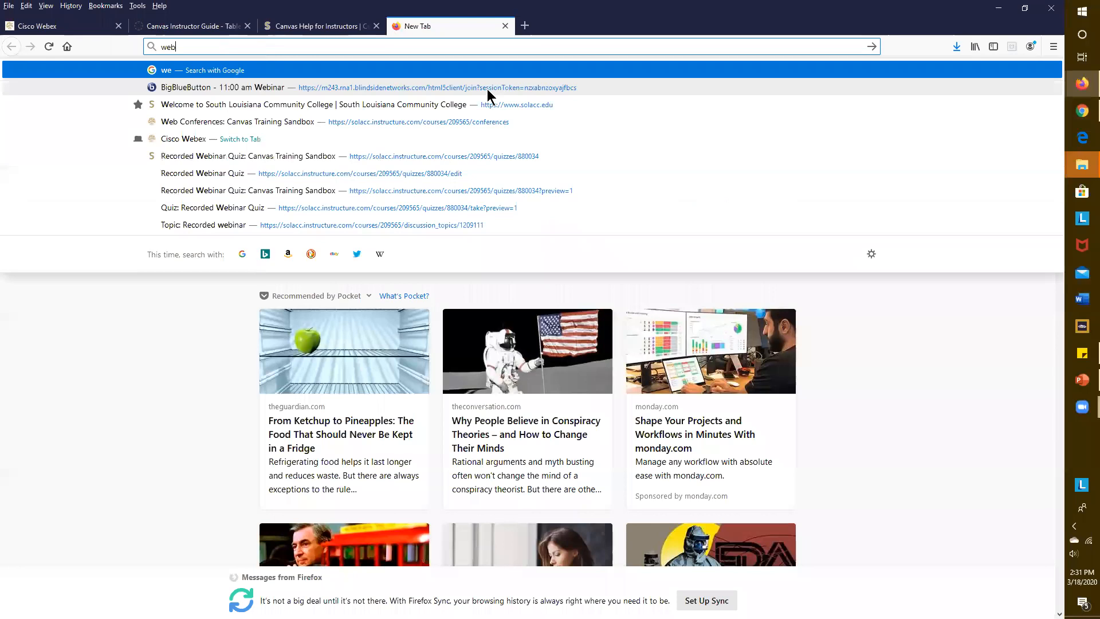
pyautogui.press('Return')
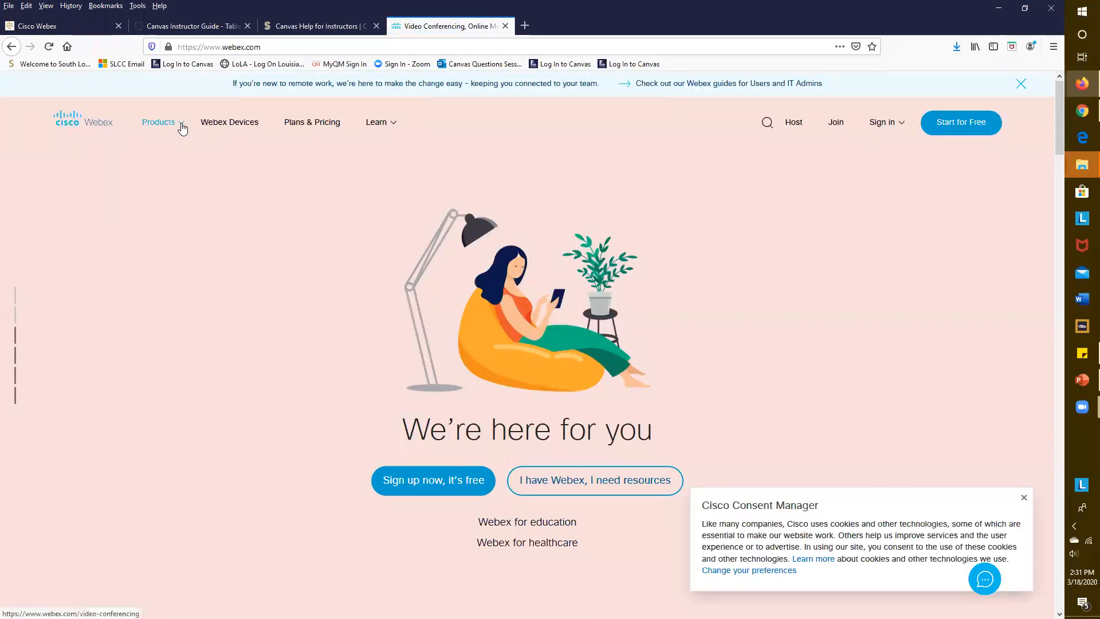
pyautogui.moveTo(182, 128)
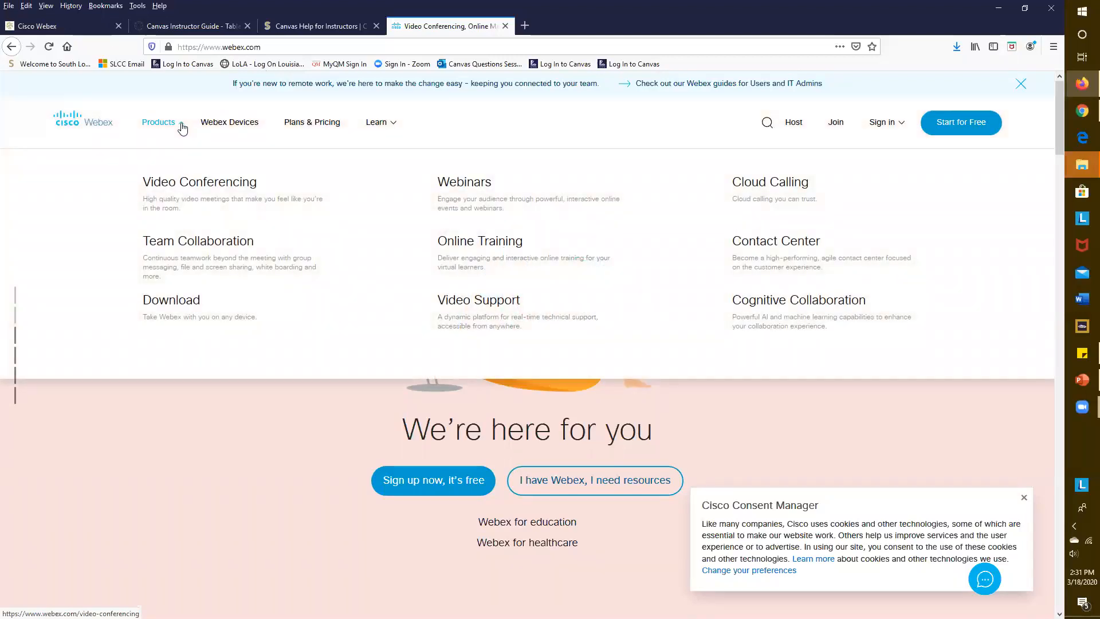
pyautogui.click(192, 191)
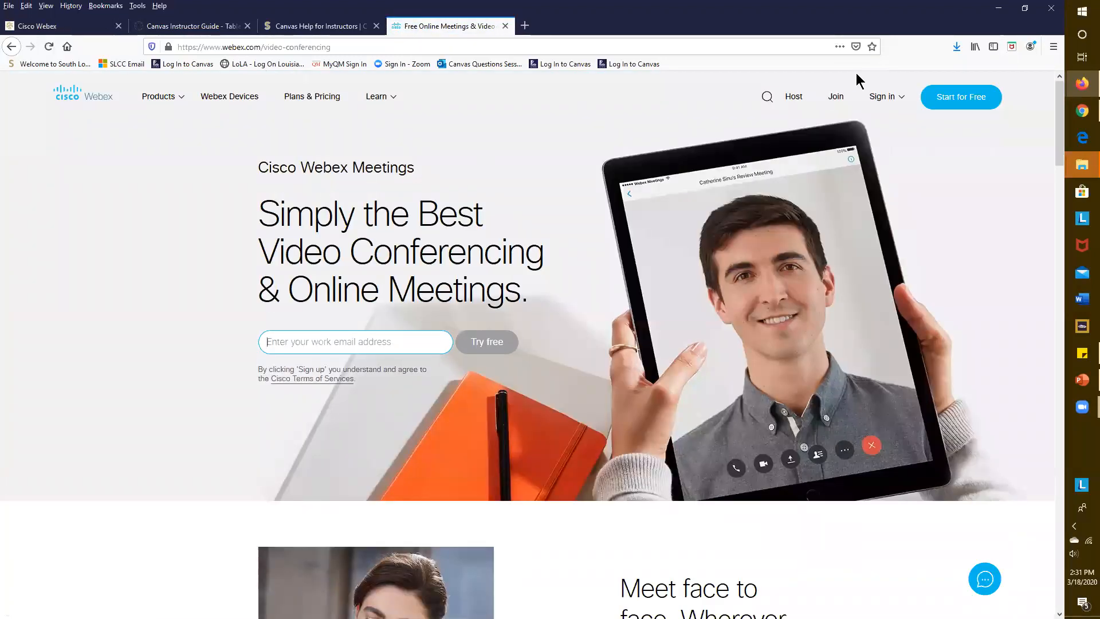
# - Search the Webex site for education connector and open The Cisco Webex Education Connector for Teachers article
pyautogui.click(766, 98)
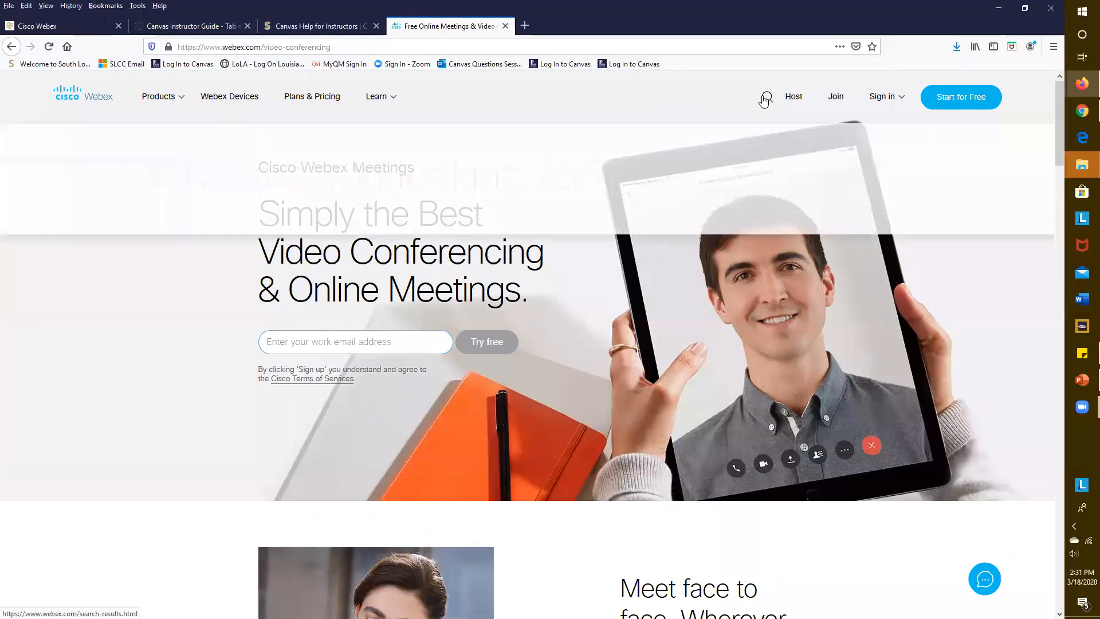
pyautogui.write('education connecrt')
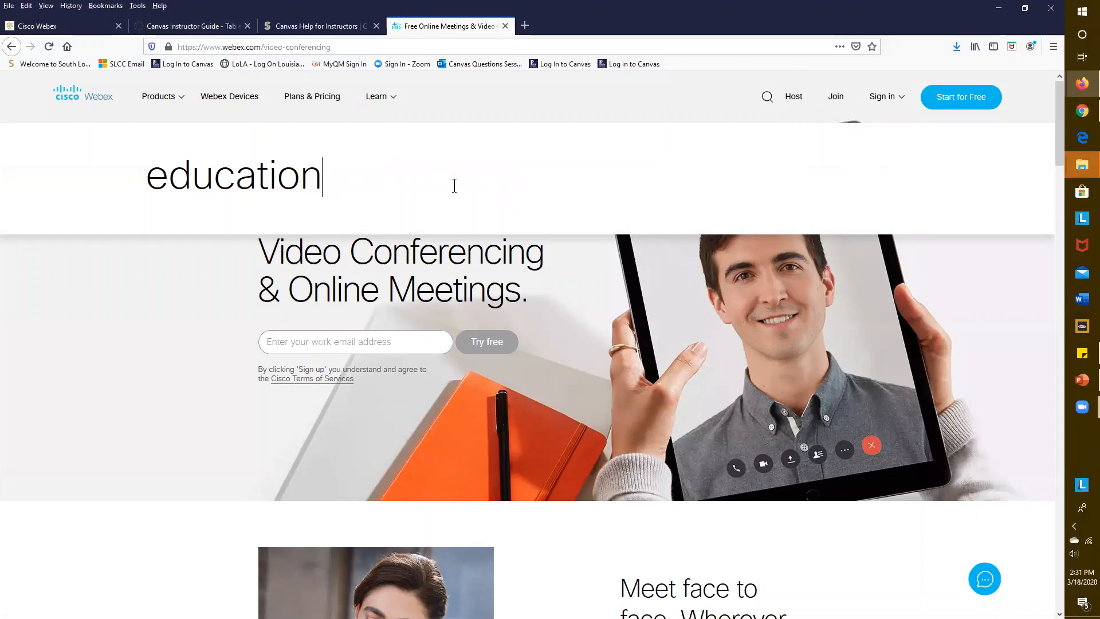
pyautogui.write('o')
pyautogui.press('BackSpace')
pyautogui.press('BackSpace')
pyautogui.press('BackSpace')
pyautogui.write('tor')
pyautogui.press('Return')
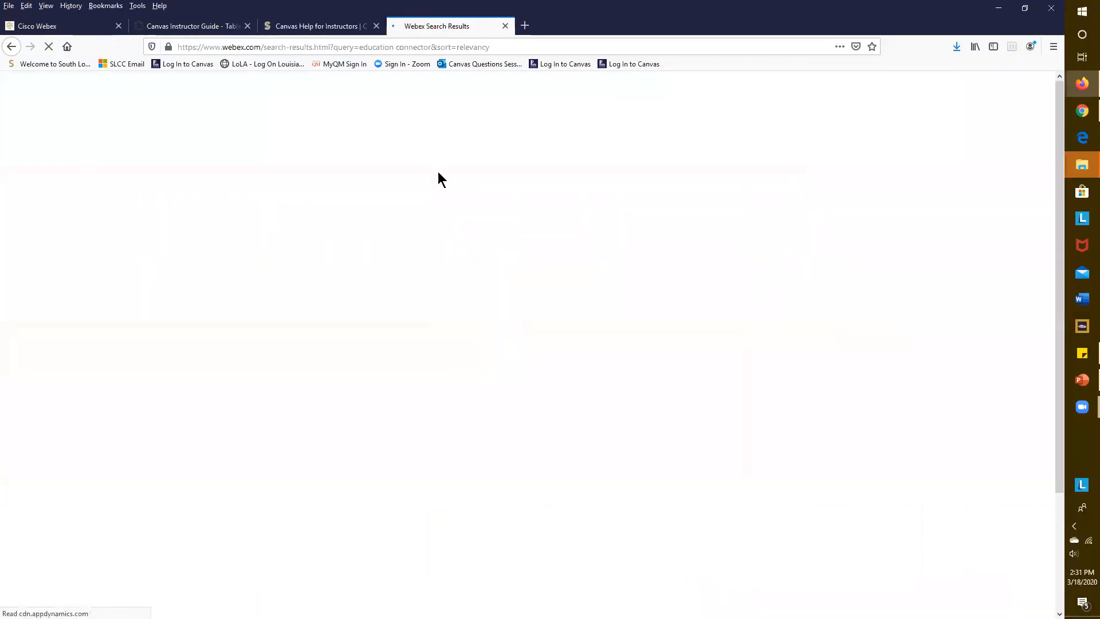
pyautogui.scroll(-1, 419, 295)
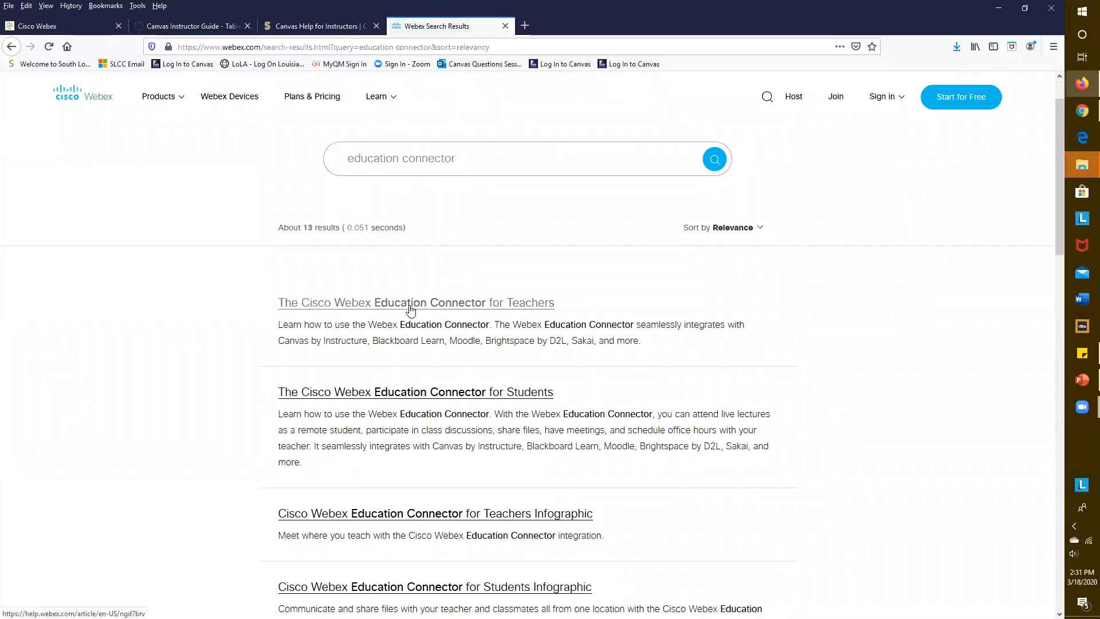
pyautogui.click(410, 305)
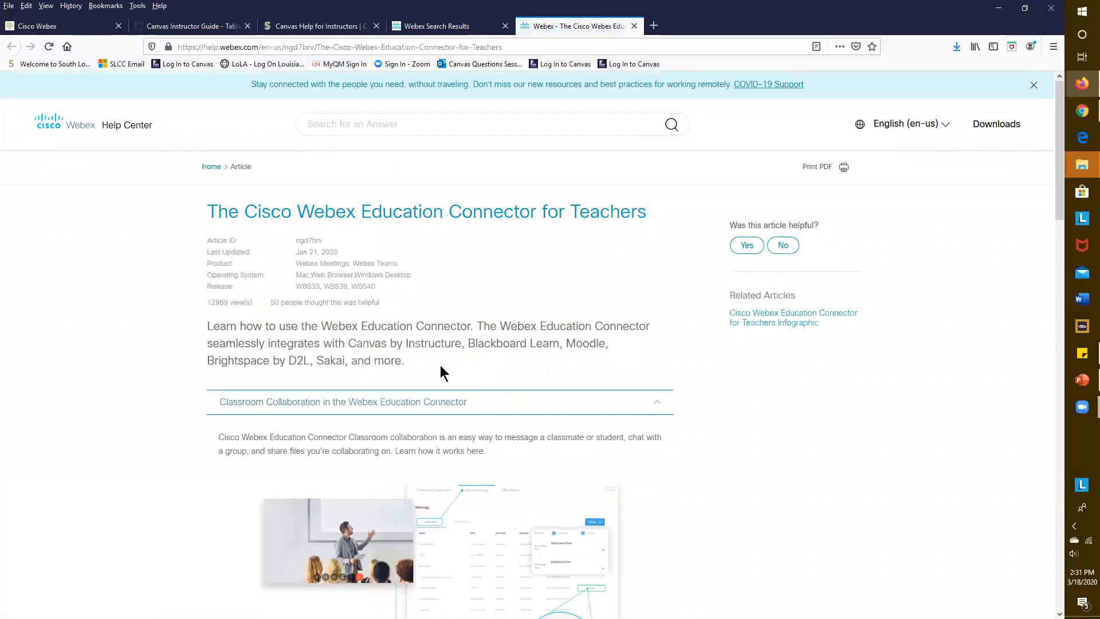
# - Read the article's Create a Team, Create a Space, Send a Message and Share a File instructions
pyautogui.scroll(-3, 367, 421)
pyautogui.scroll(-8, 364, 417)
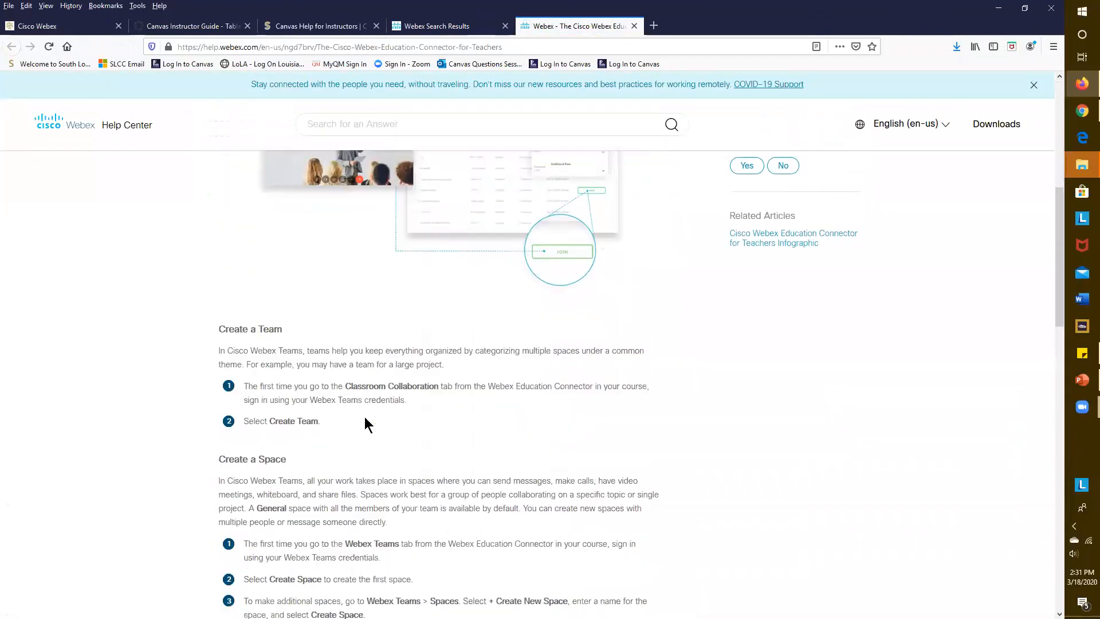
pyautogui.scroll(-5, 360, 432)
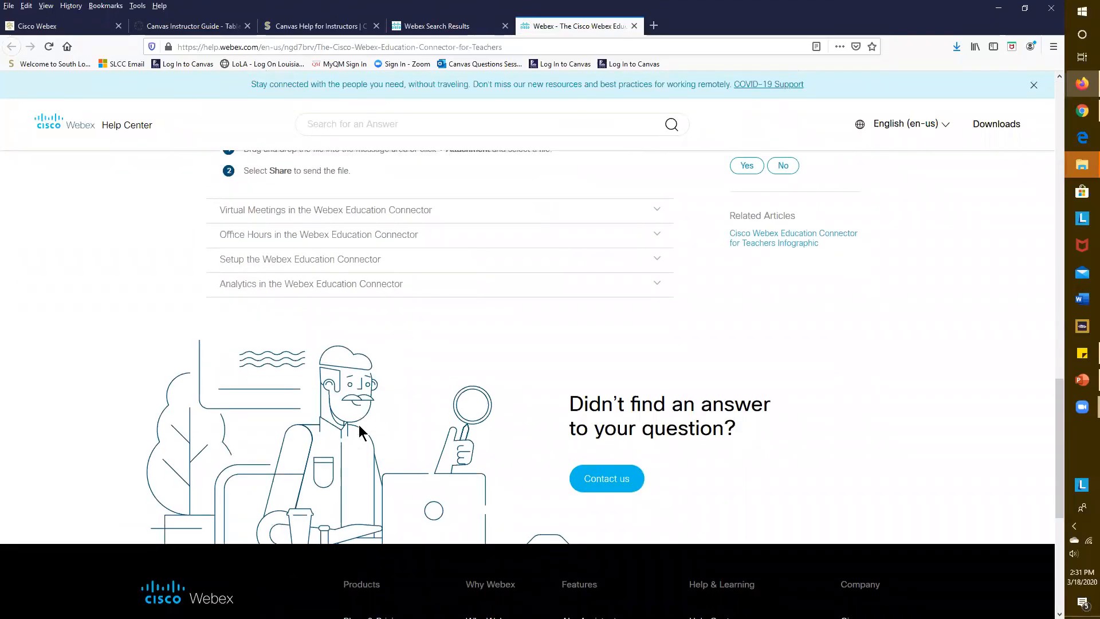
pyautogui.scroll(5, 360, 433)
pyautogui.click(456, 46)
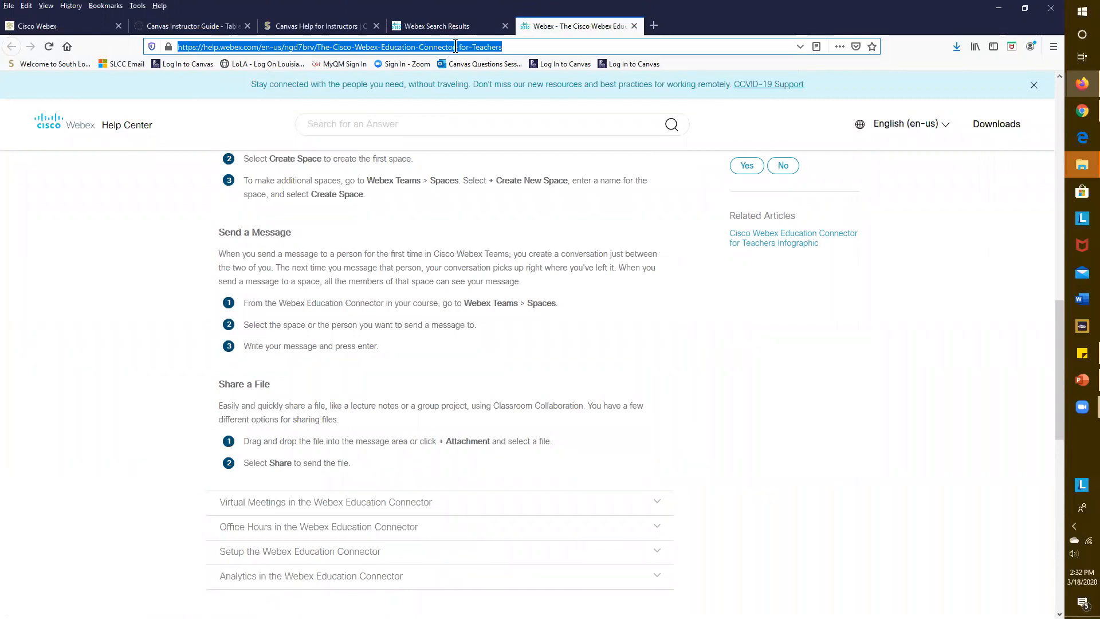
pyautogui.scroll(5, 450, 185)
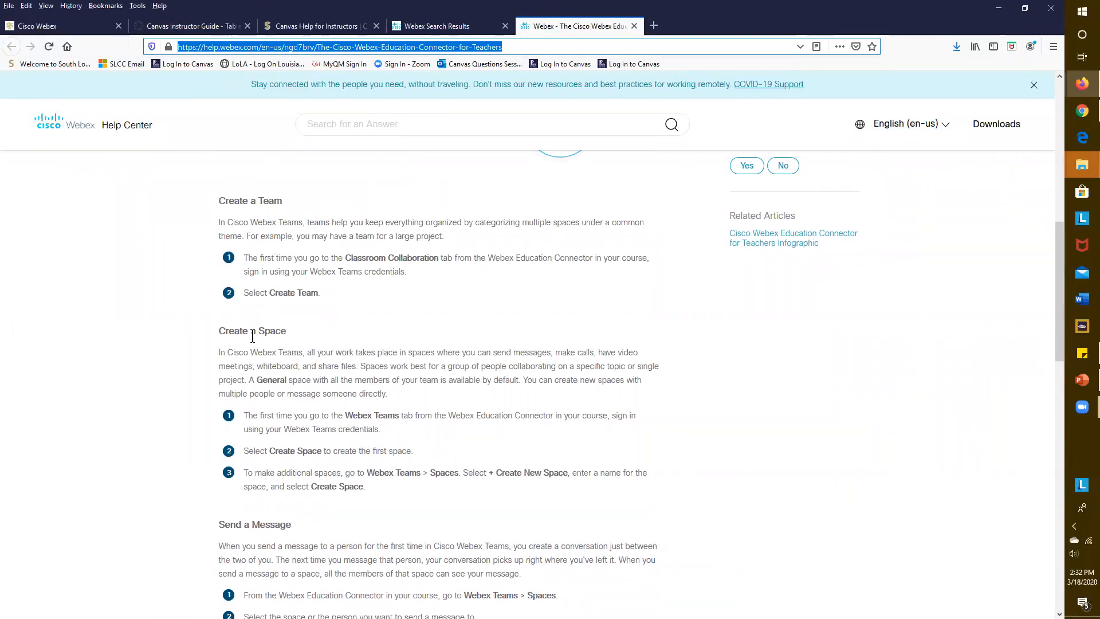
pyautogui.scroll(-3, 253, 336)
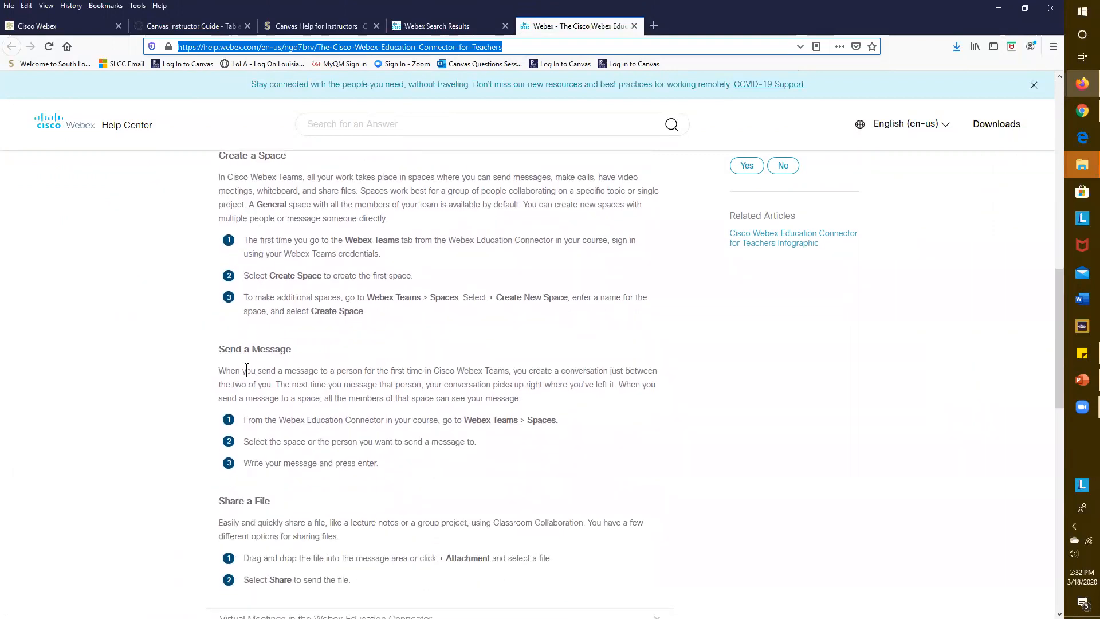
pyautogui.scroll(-3, 247, 369)
pyautogui.moveTo(224, 326); pyautogui.dragTo(287, 337)
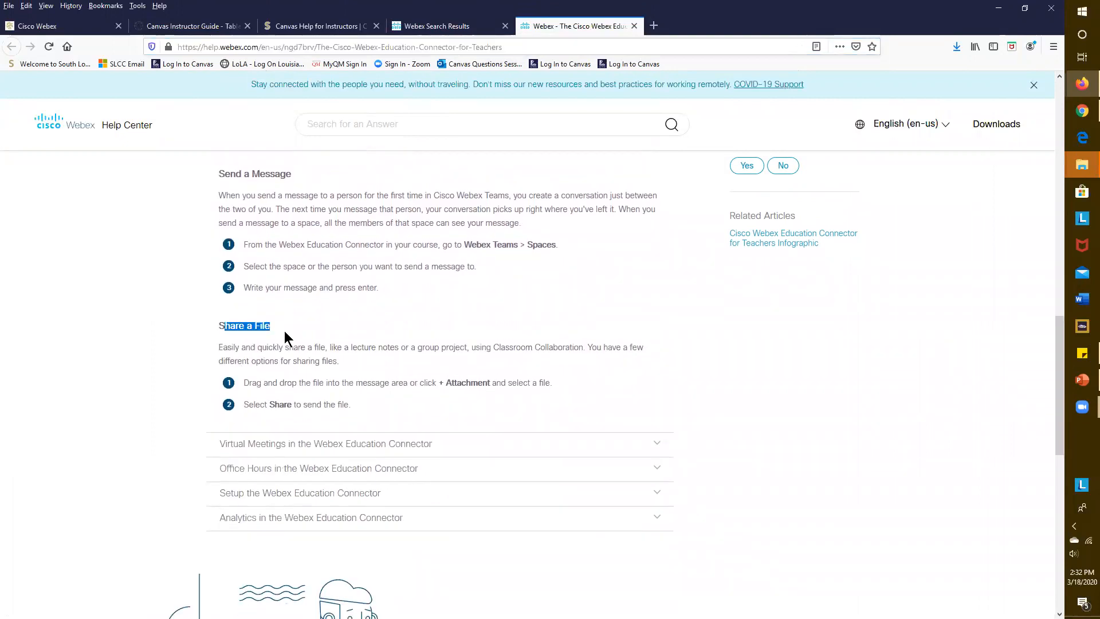
pyautogui.scroll(-2, 290, 361)
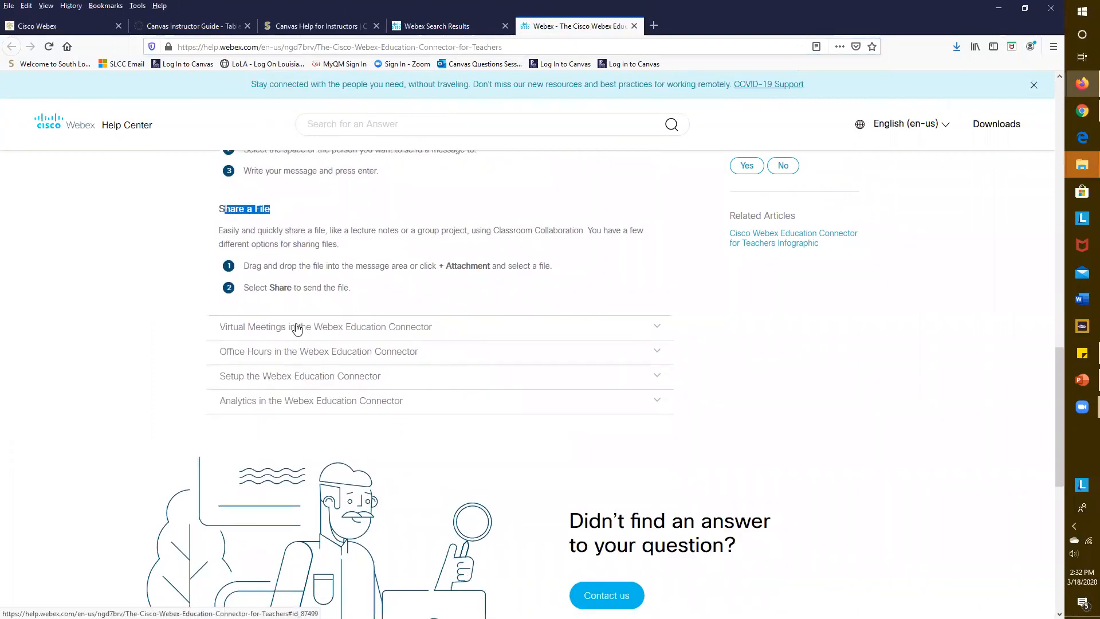
pyautogui.scroll(9, 296, 329)
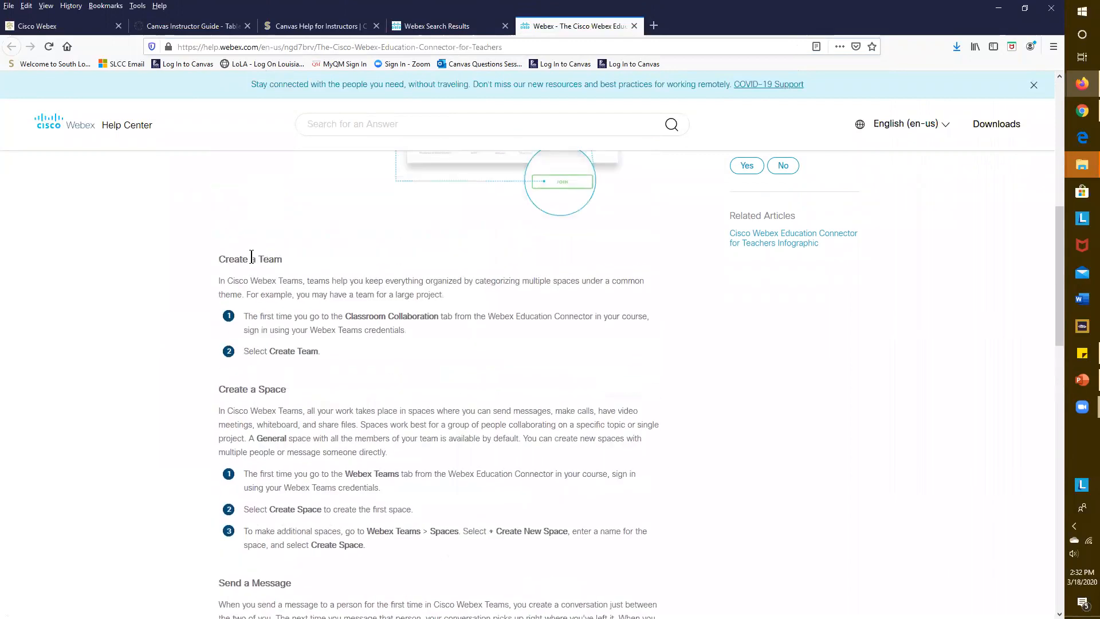
pyautogui.moveTo(339, 315); pyautogui.dragTo(445, 321)
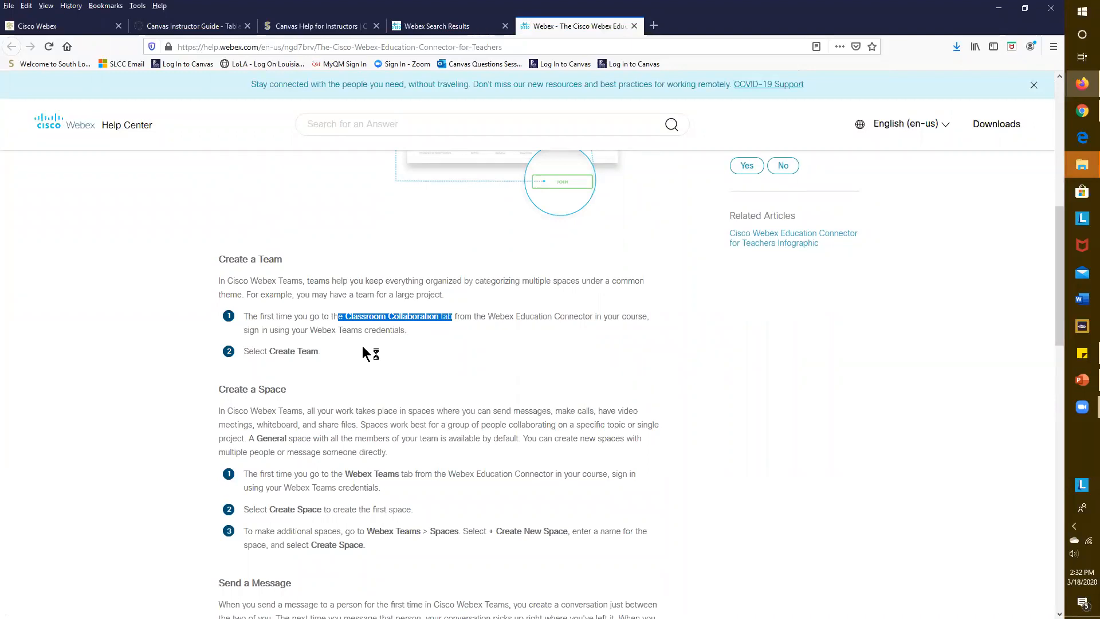
pyautogui.click(323, 370)
pyautogui.scroll(-3, 298, 449)
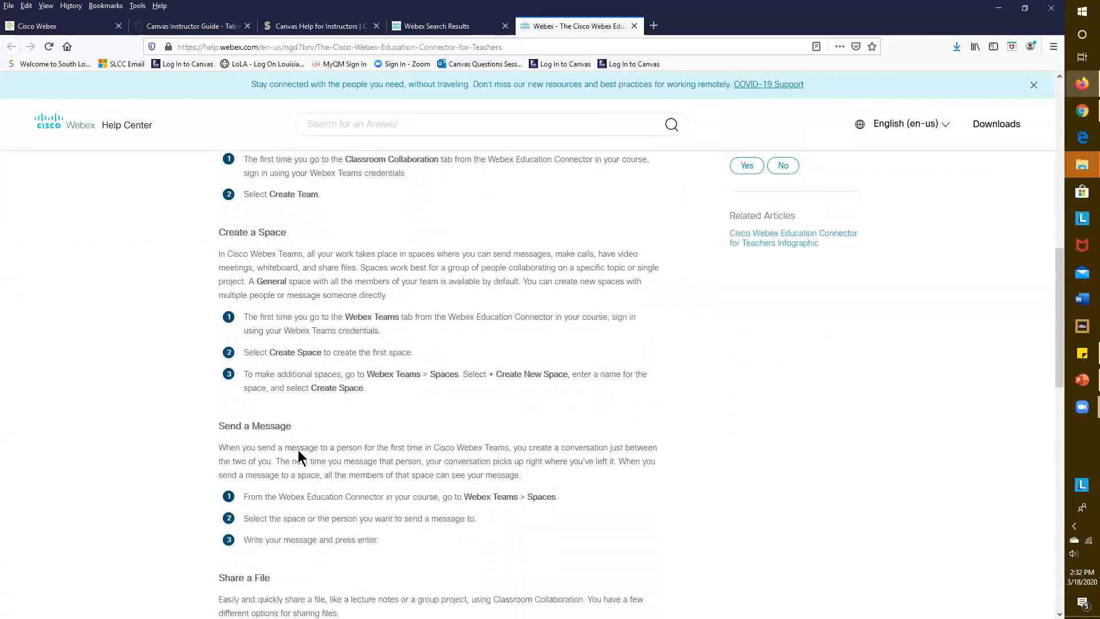
pyautogui.scroll(-2, 327, 409)
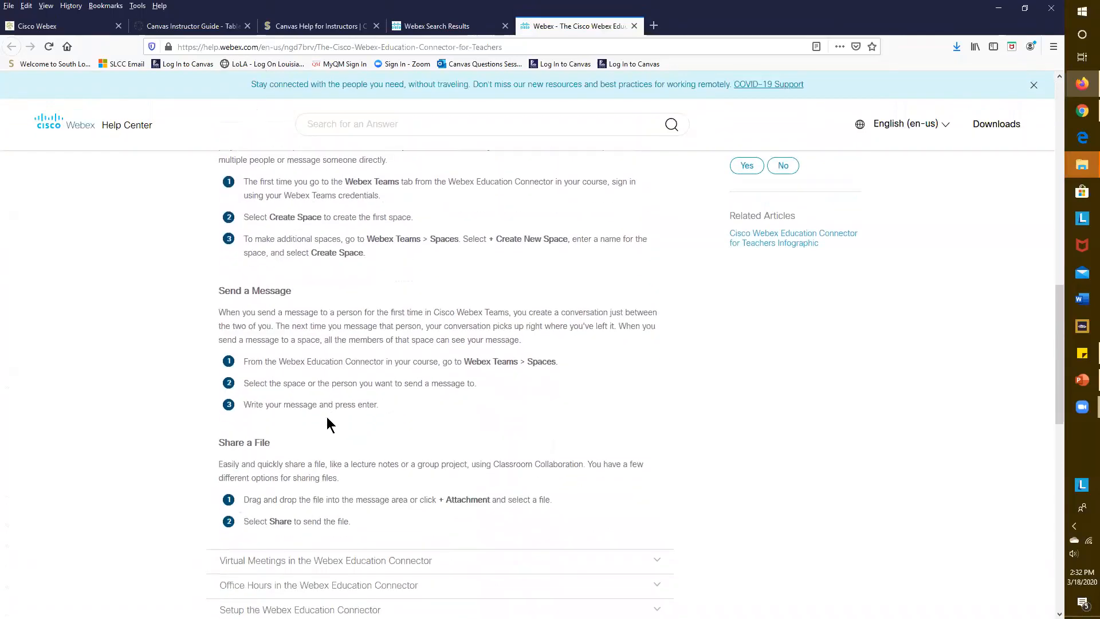
pyautogui.scroll(-4, 326, 419)
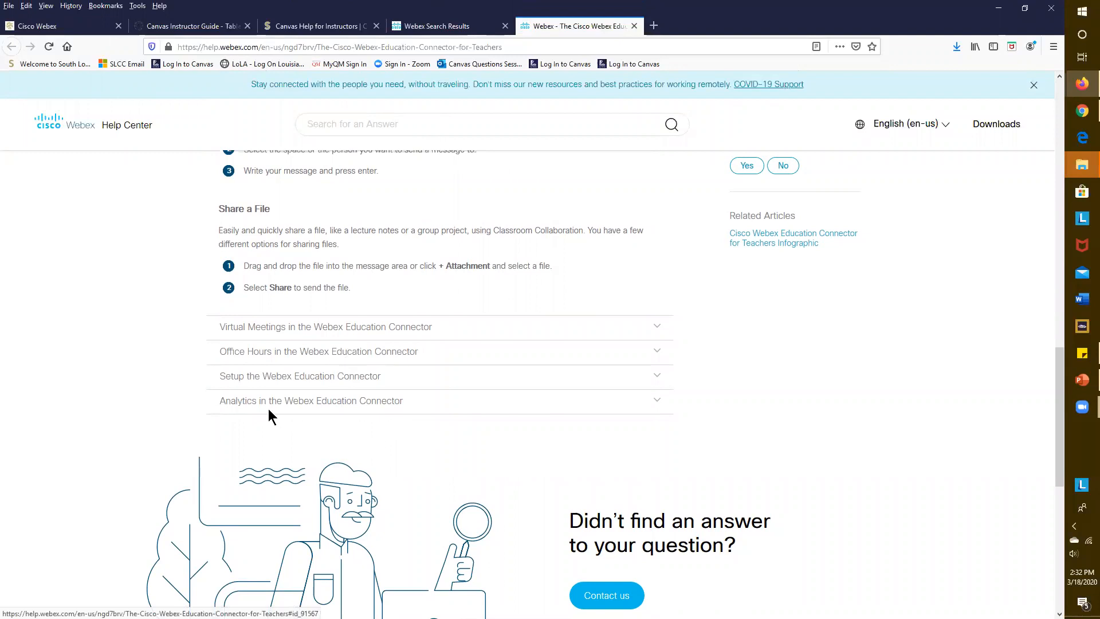
# - Expand and read the Virtual Meetings and Office Hours sections of the Education Connector article
pyautogui.click(302, 329)
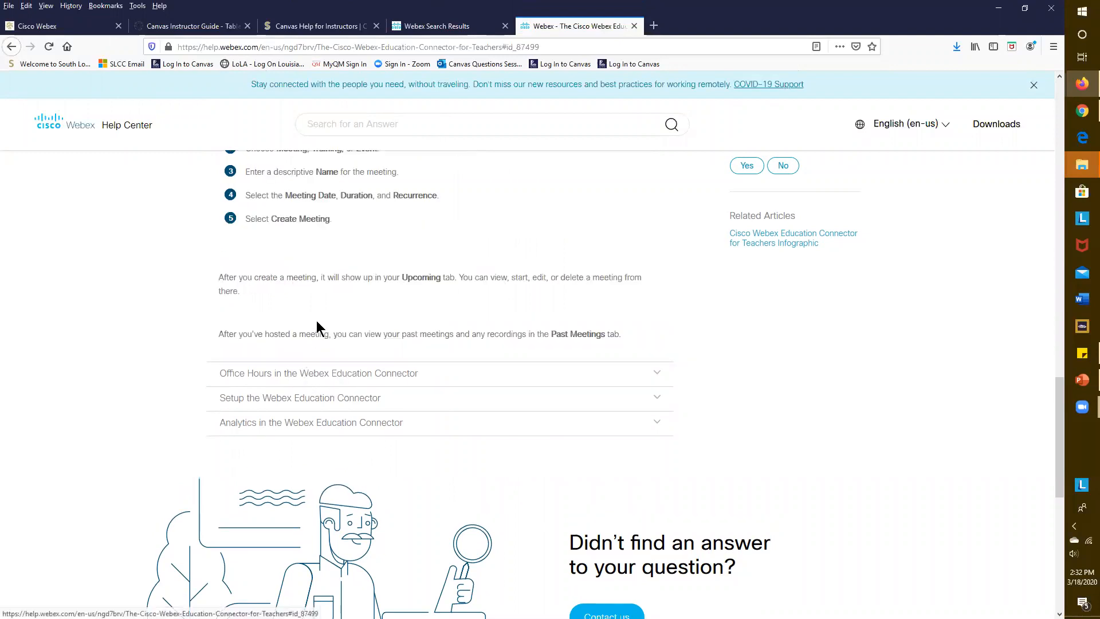
pyautogui.scroll(4, 316, 321)
pyautogui.scroll(-1, 318, 516)
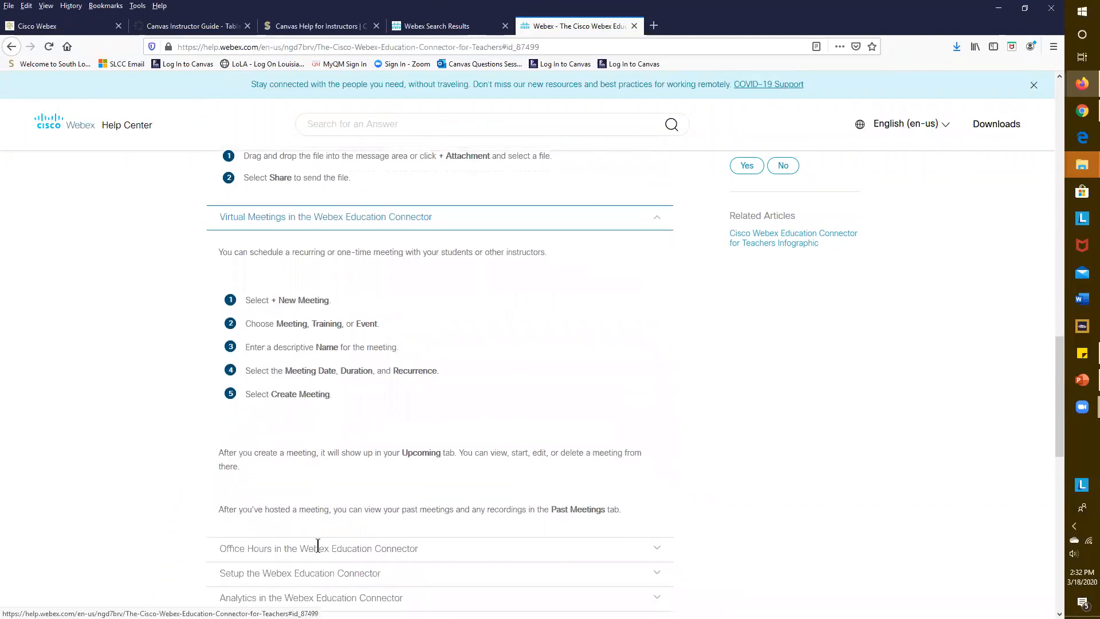
pyautogui.click(318, 545)
pyautogui.scroll(-3, 305, 439)
pyautogui.scroll(-1, 259, 431)
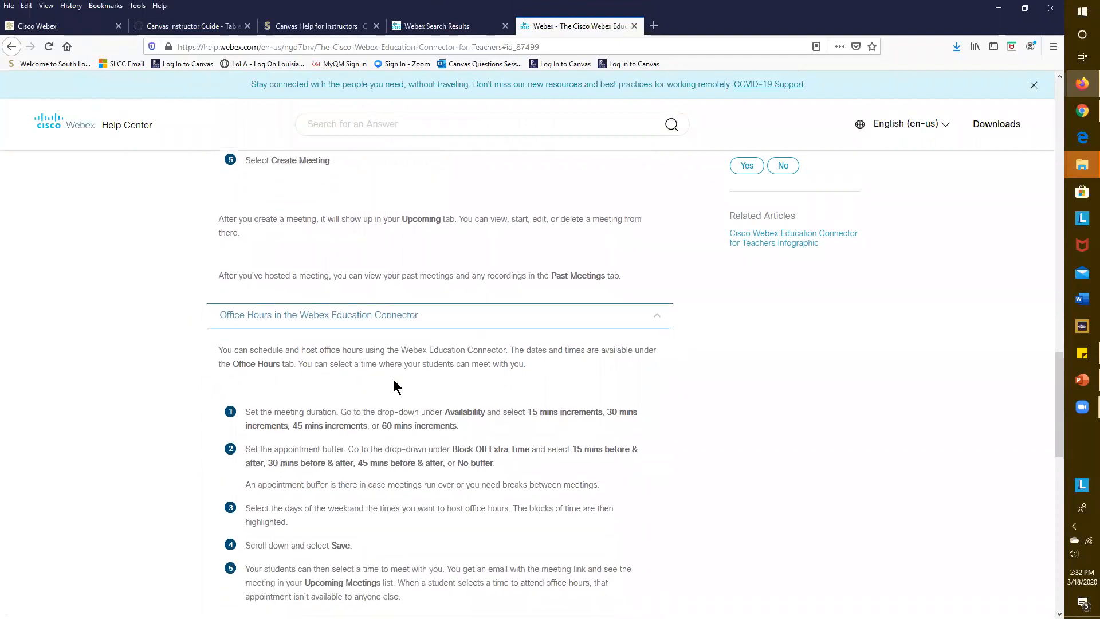
pyautogui.scroll(-2, 388, 562)
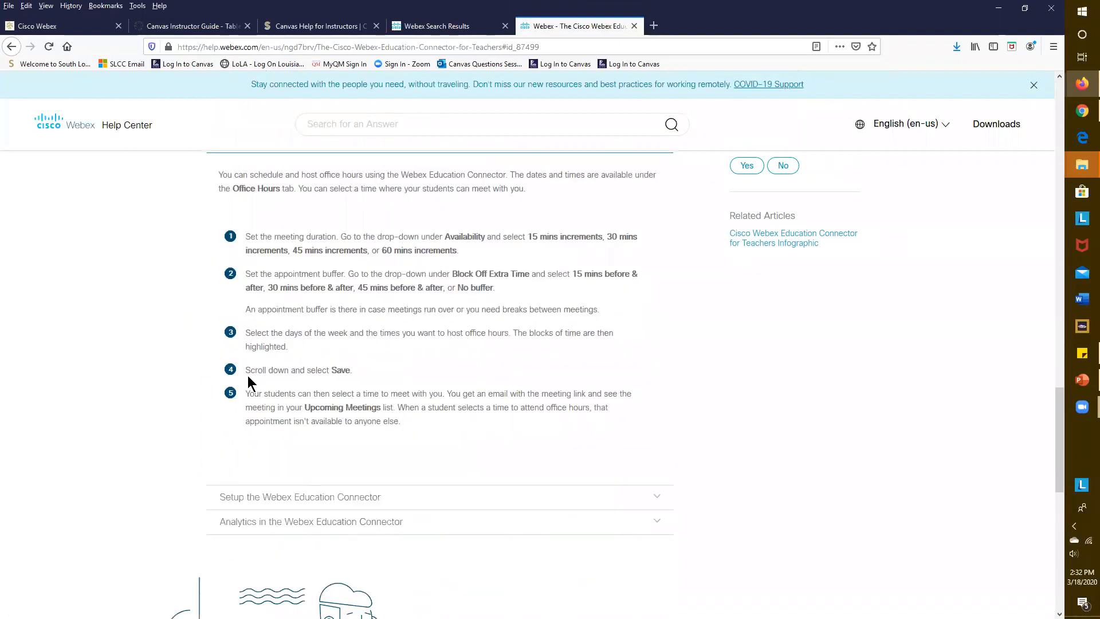
pyautogui.moveTo(249, 236); pyautogui.dragTo(420, 236)
pyautogui.moveTo(246, 275); pyautogui.dragTo(355, 275)
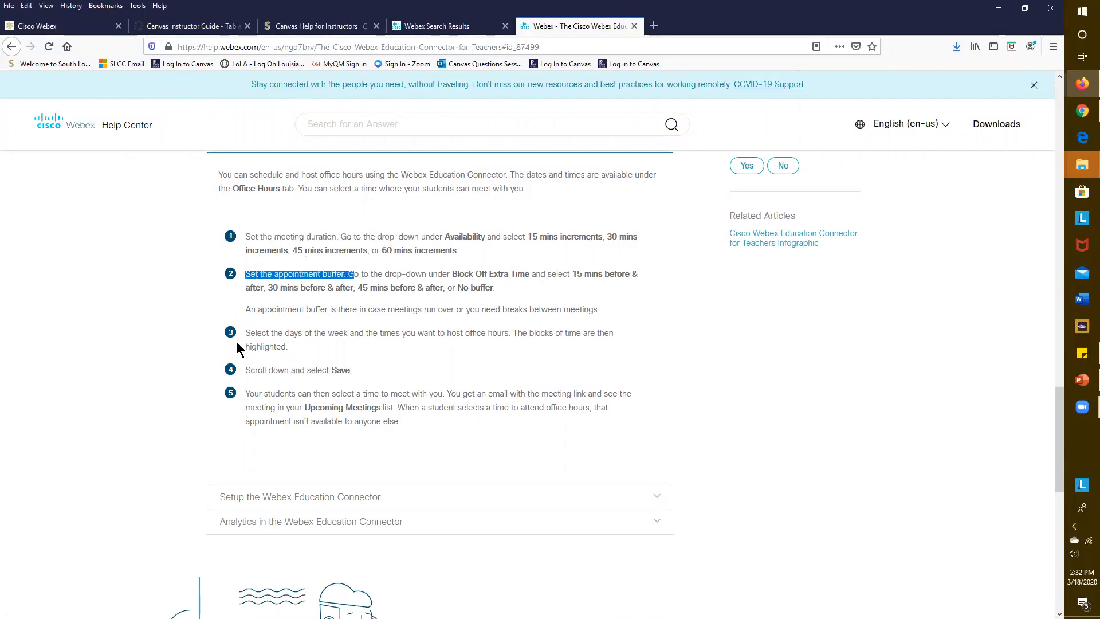
pyautogui.moveTo(244, 335); pyautogui.dragTo(404, 343)
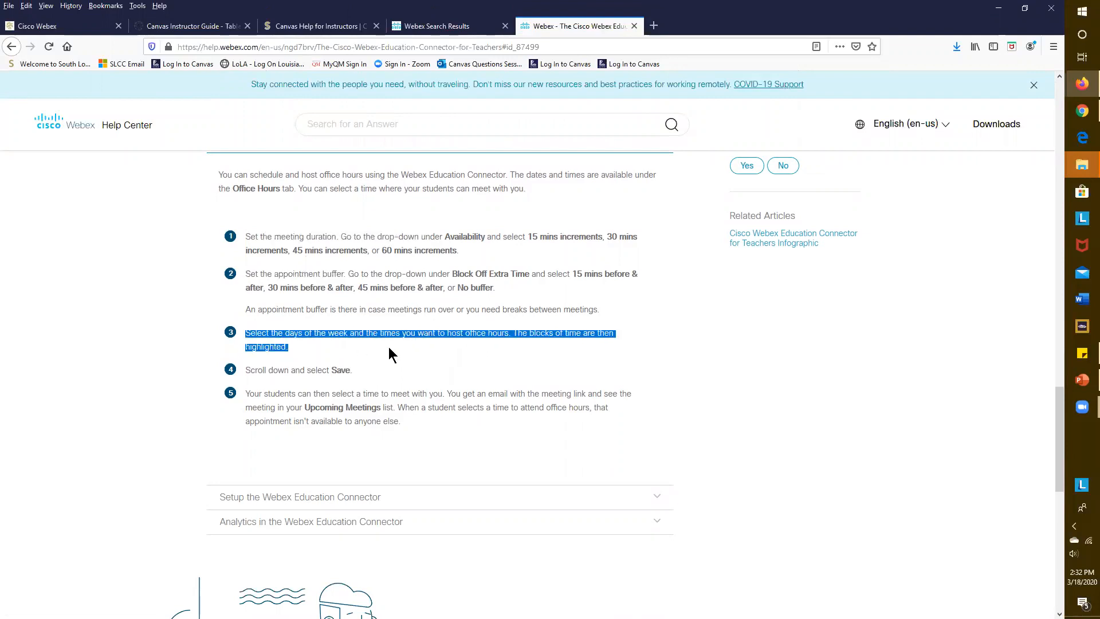
pyautogui.click(389, 354)
pyautogui.scroll(6, 391, 352)
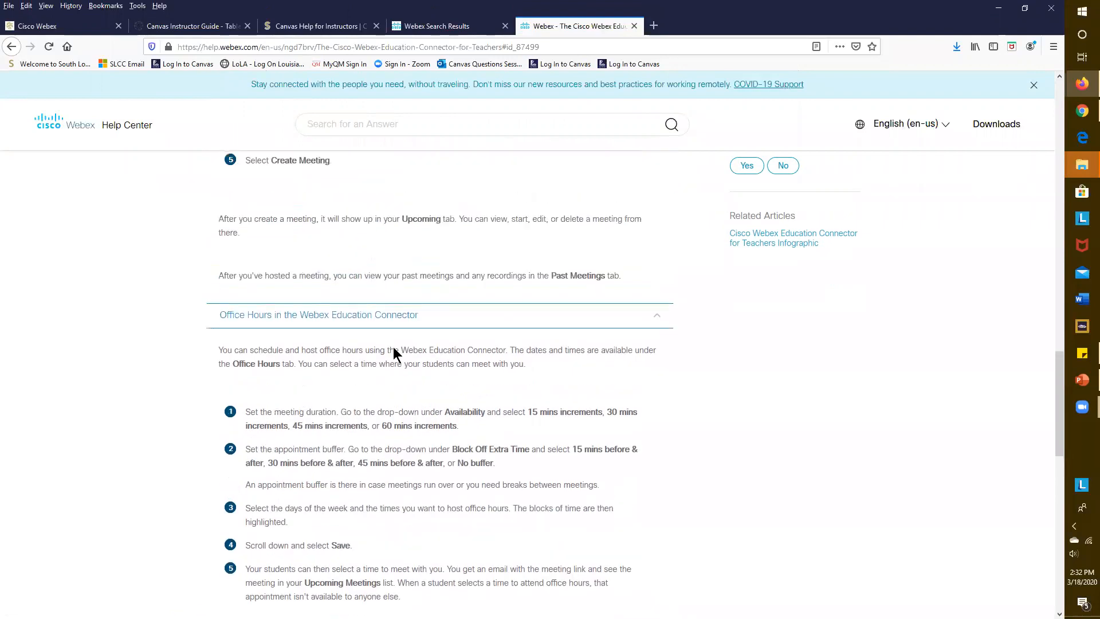
pyautogui.scroll(15, 393, 348)
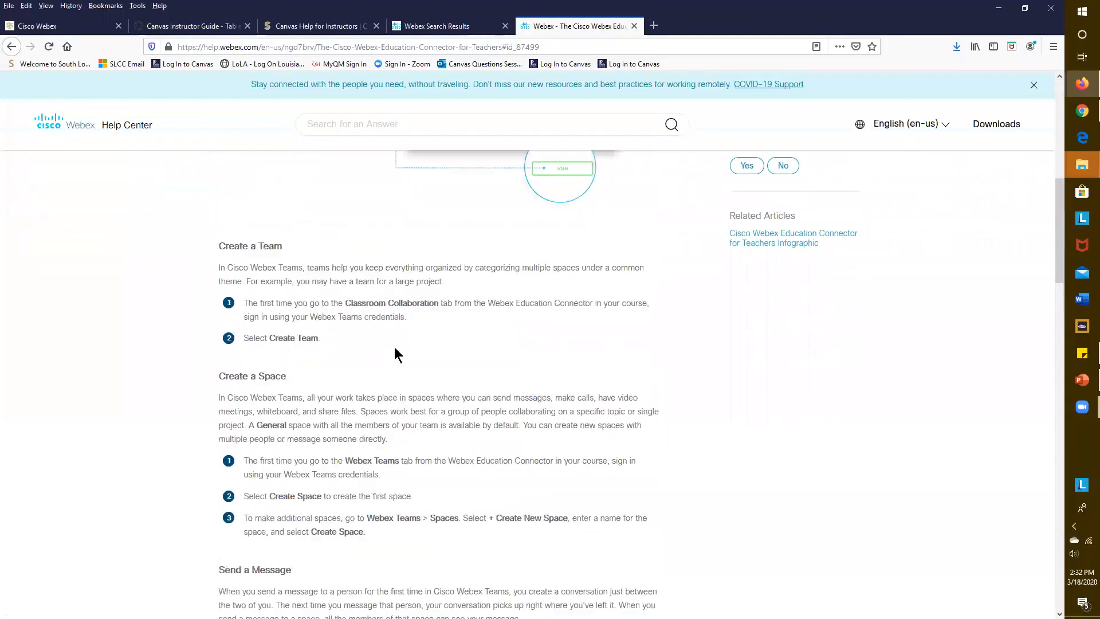
pyautogui.scroll(5, 385, 345)
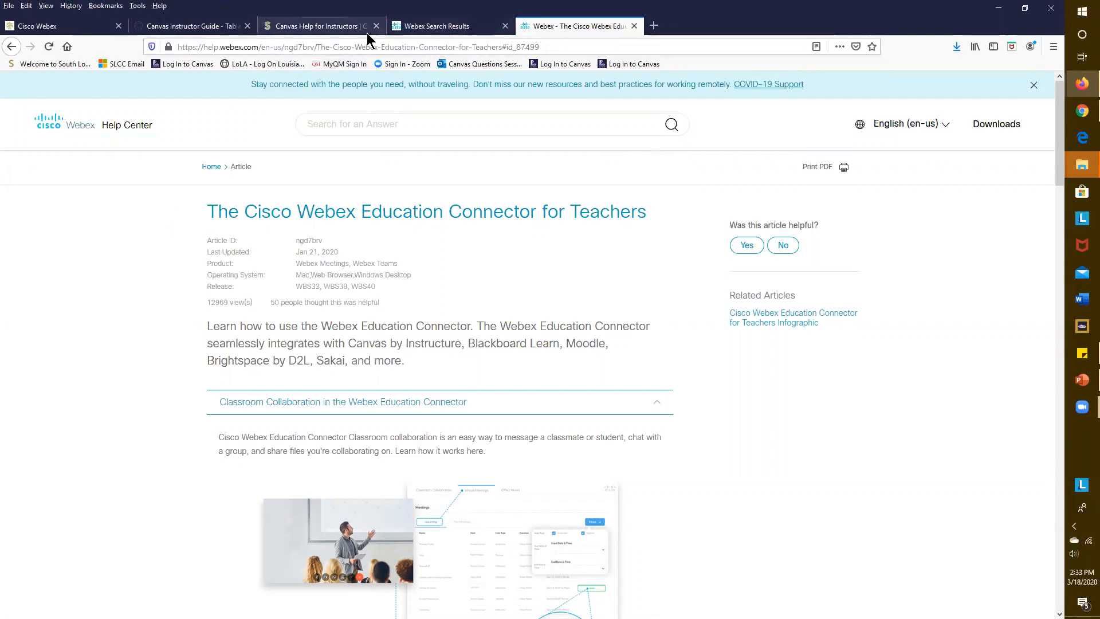
# - Close the Canvas Help for Instructors tab
pyautogui.click(320, 26)
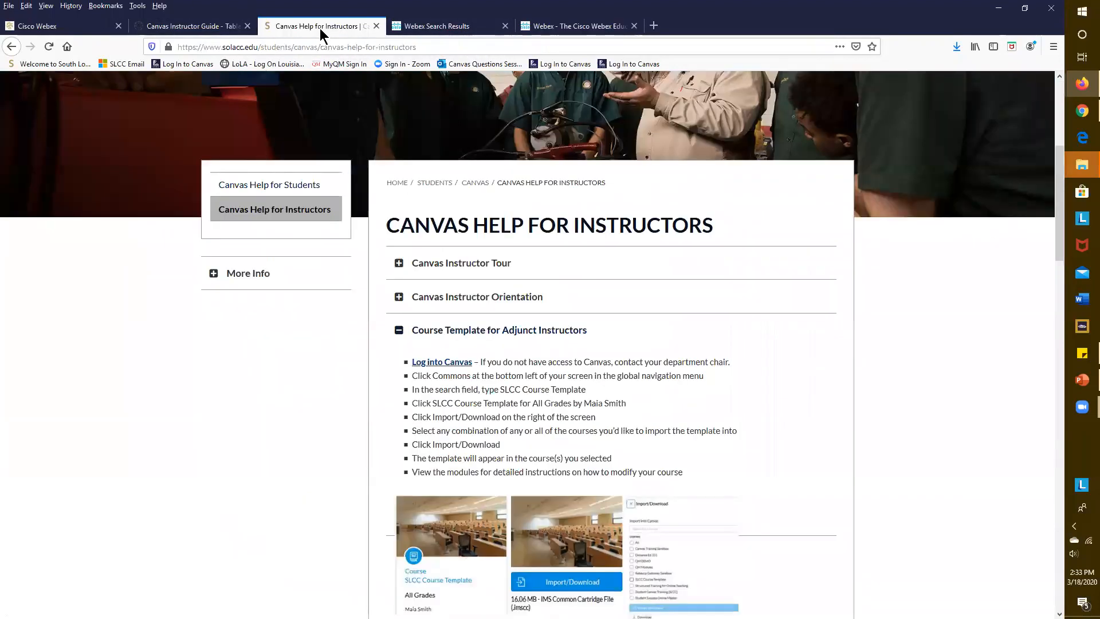
pyautogui.click(376, 26)
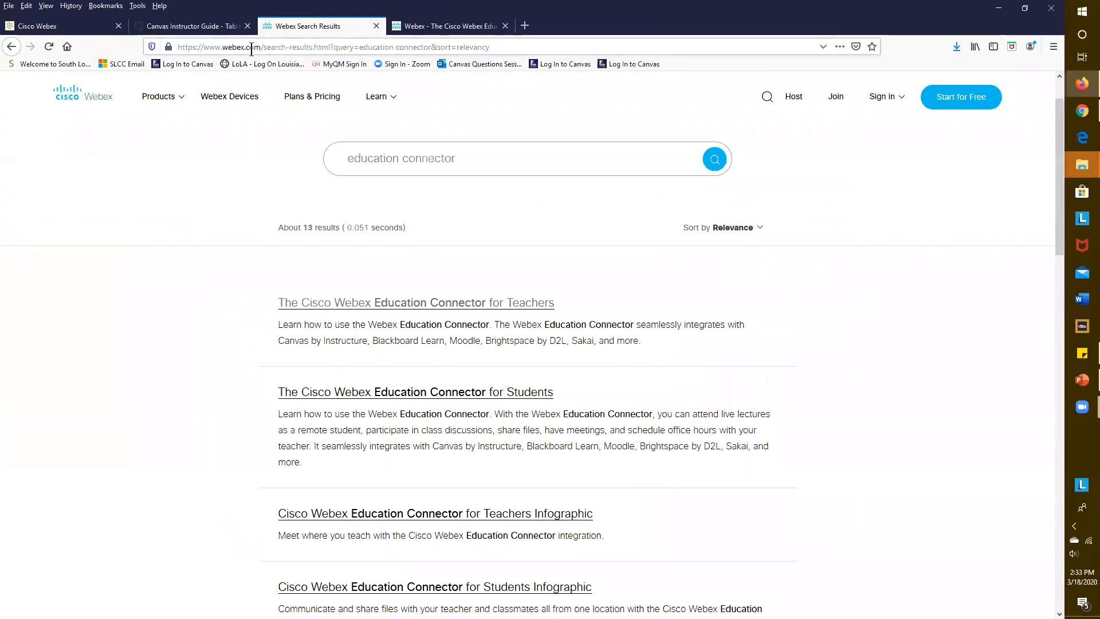
# - Return to the course's Cisco Webex tool and view its Virtual Meetings and Office Hours tabs
pyautogui.click(441, 28)
pyautogui.click(74, 26)
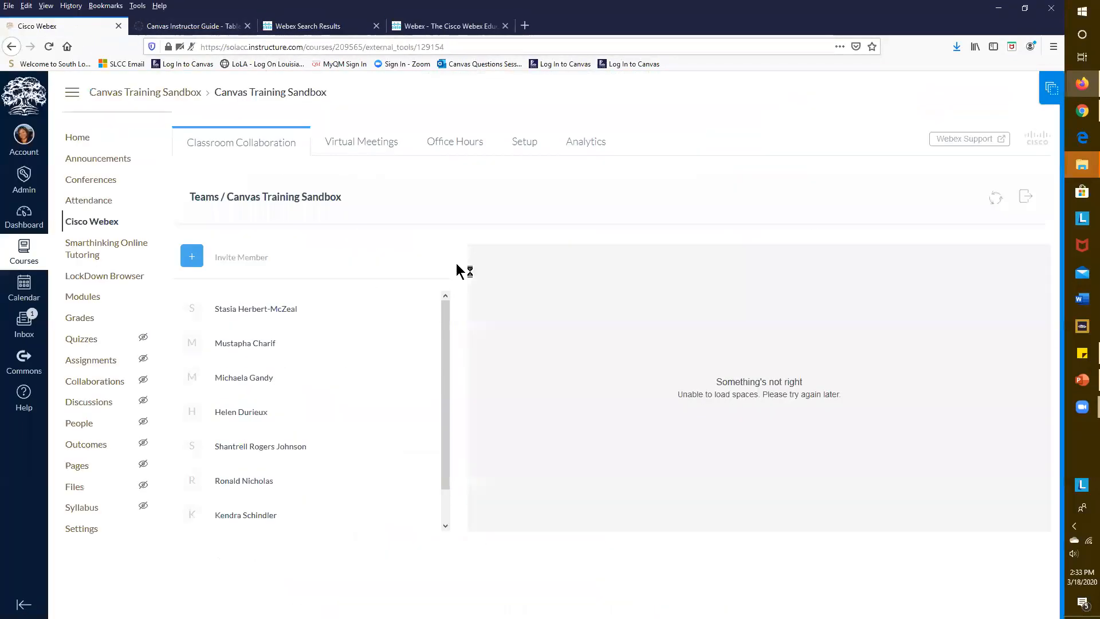
pyautogui.click(361, 143)
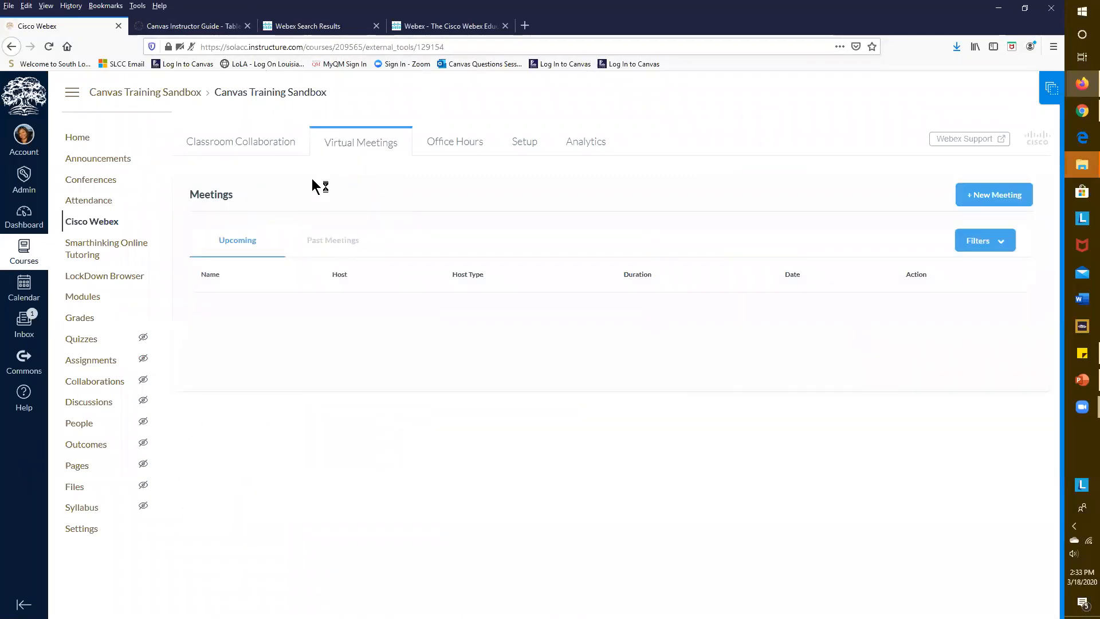
pyautogui.click(446, 144)
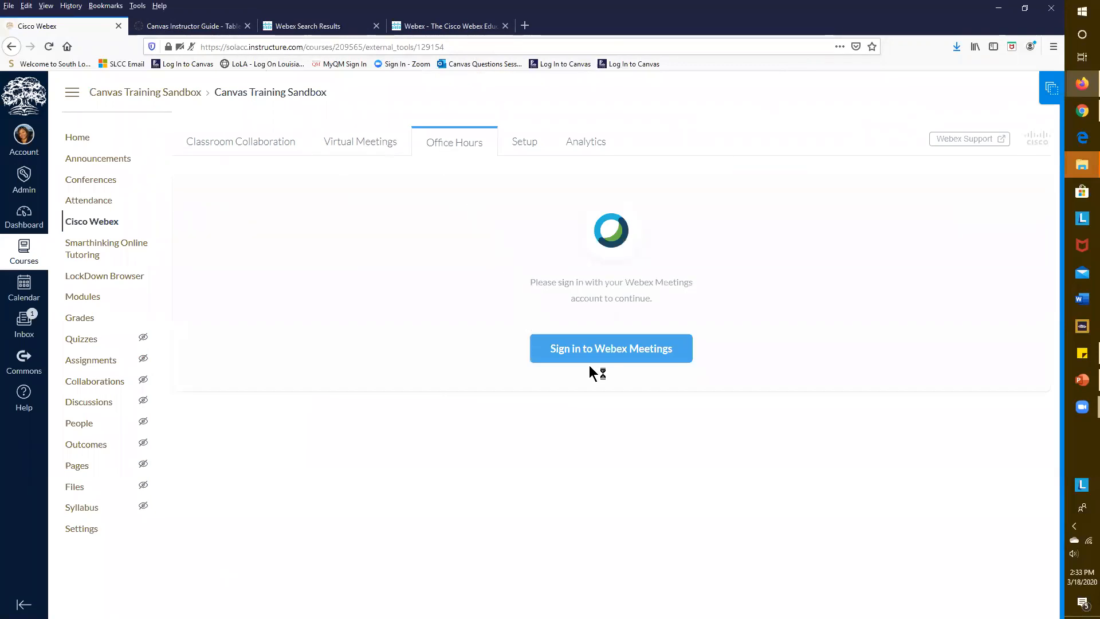
# - Open the Setup tab and review the feature choices, time zone, LMS authorization and attendance grading options
pyautogui.click(523, 142)
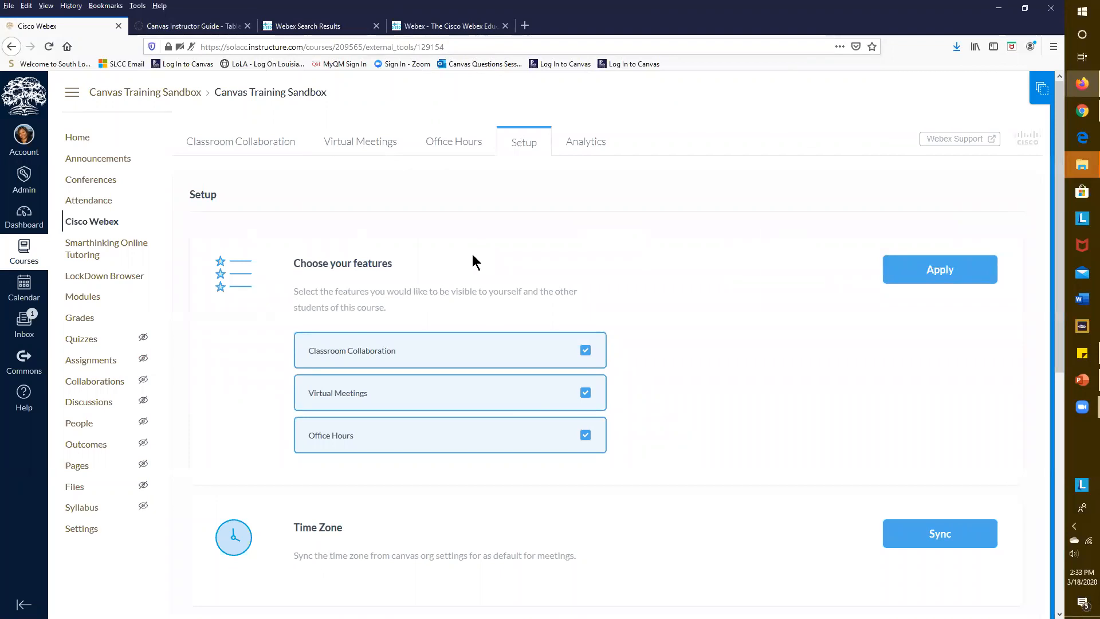
pyautogui.scroll(-5, 476, 256)
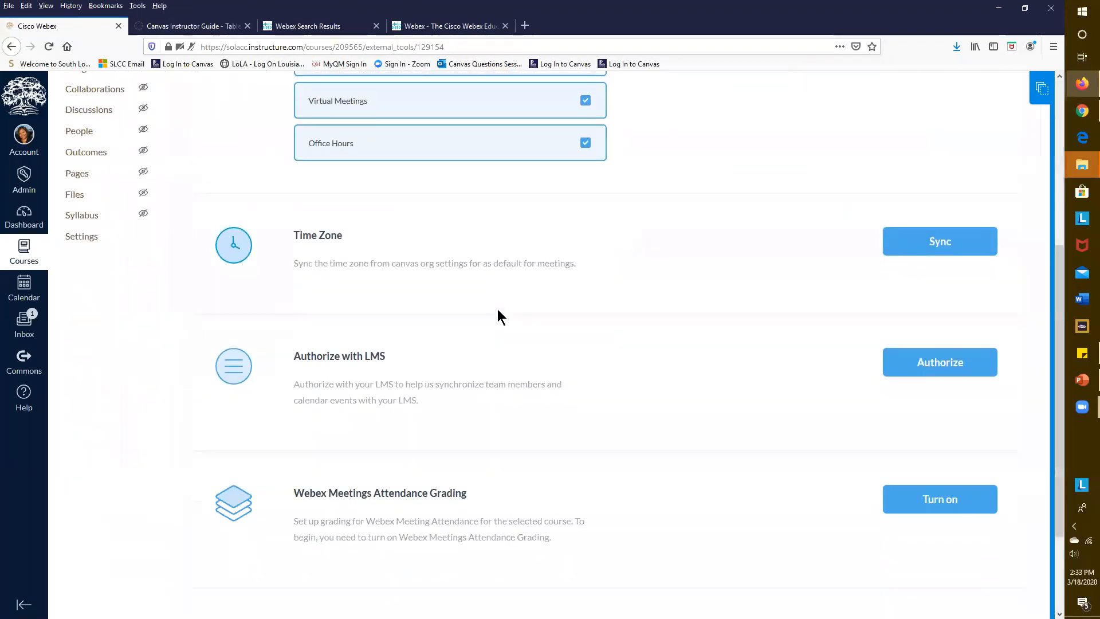
pyautogui.scroll(5, 500, 316)
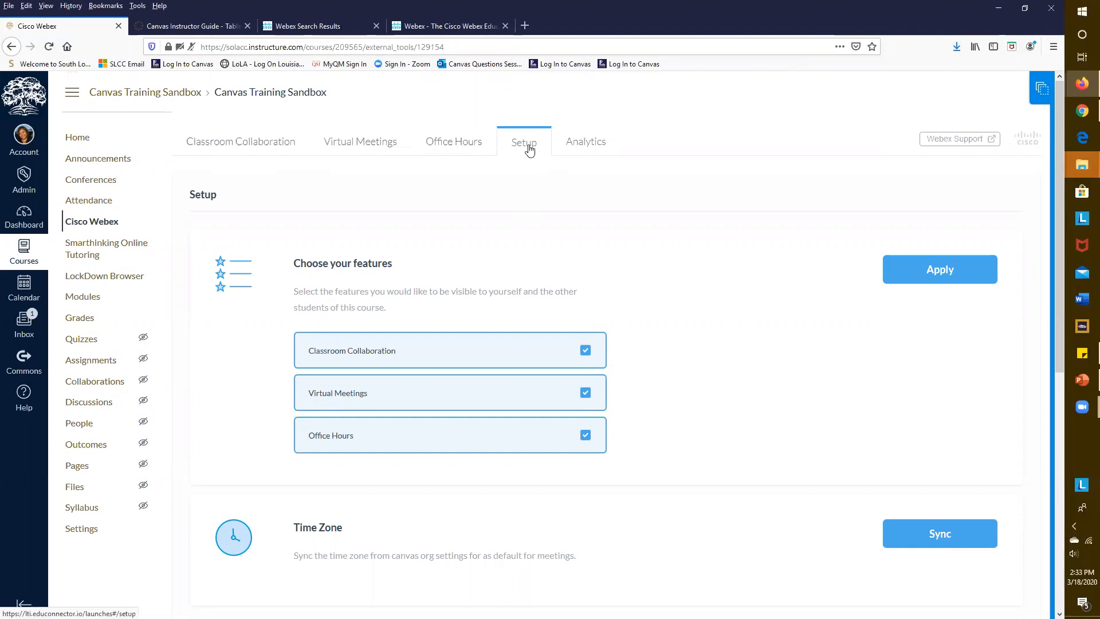
pyautogui.scroll(-3, 582, 321)
pyautogui.scroll(-4, 585, 393)
pyautogui.scroll(7, 585, 393)
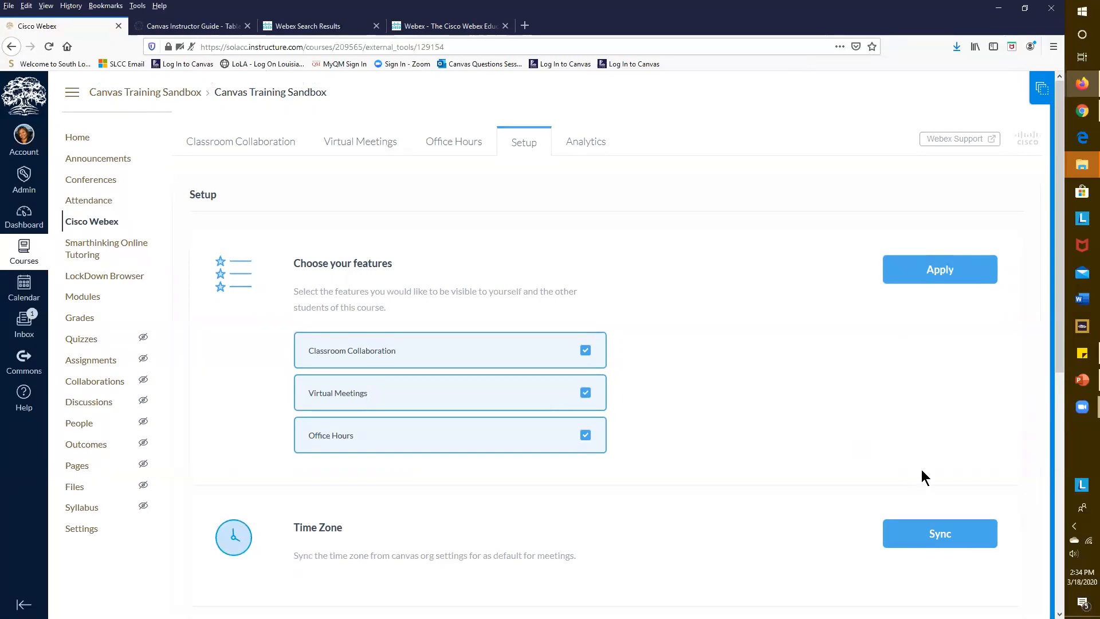
pyautogui.click(725, 566)
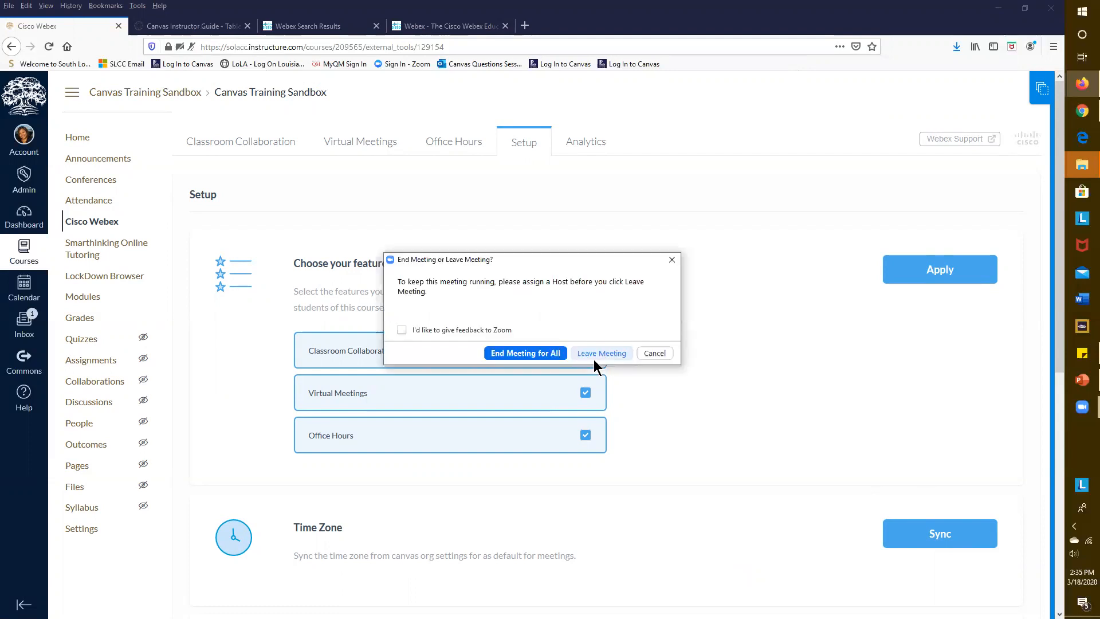